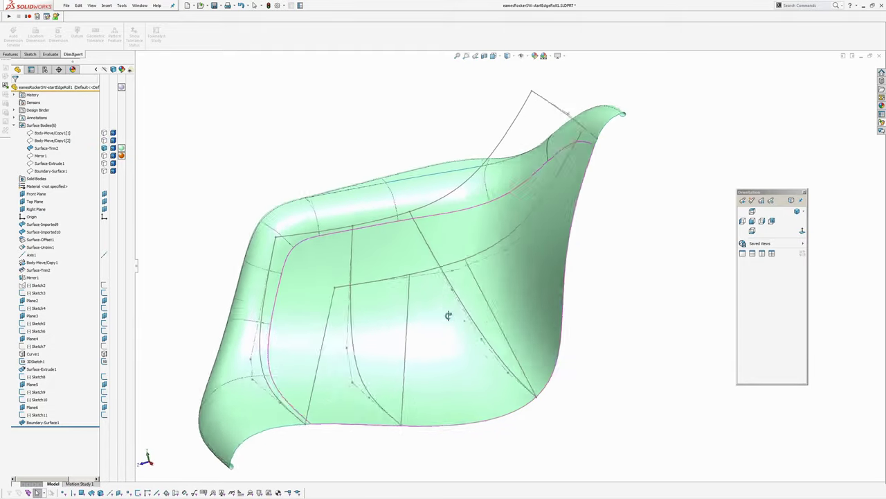
Show the Boundary-Surface1 surface body
{"action": "left_click", "coordinate": [104, 172]}
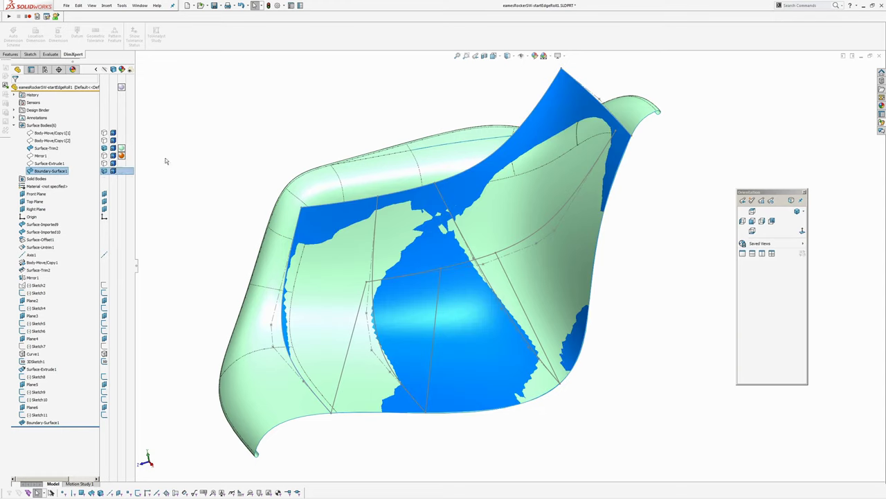
{"action": "scroll", "coordinate": [228, 171], "scroll_direction": "down", "scroll_amount": 1}
{"action": "middle_click_drag", "start_coordinate": [291, 263], "coordinate": [292, 221]}
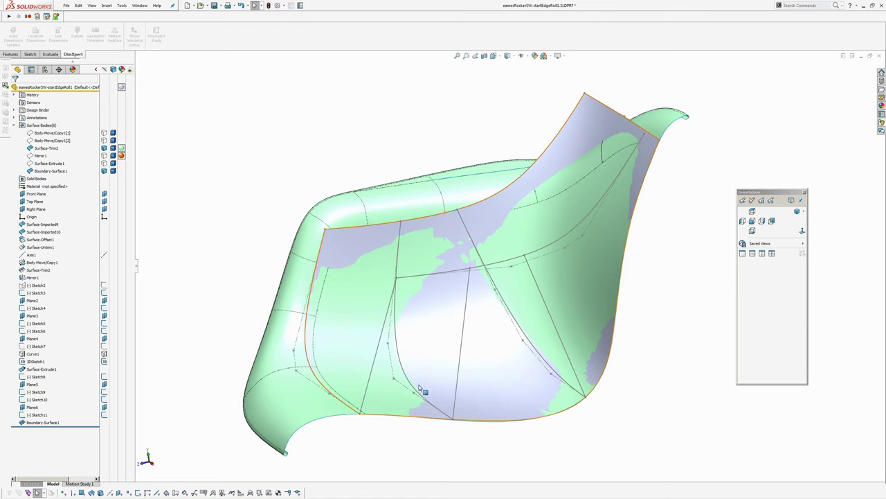
Examine how the boundary surface and its profile curves meet the chair shell from several angles
{"action": "middle_click_drag", "start_coordinate": [422, 390], "coordinate": [485, 338]}
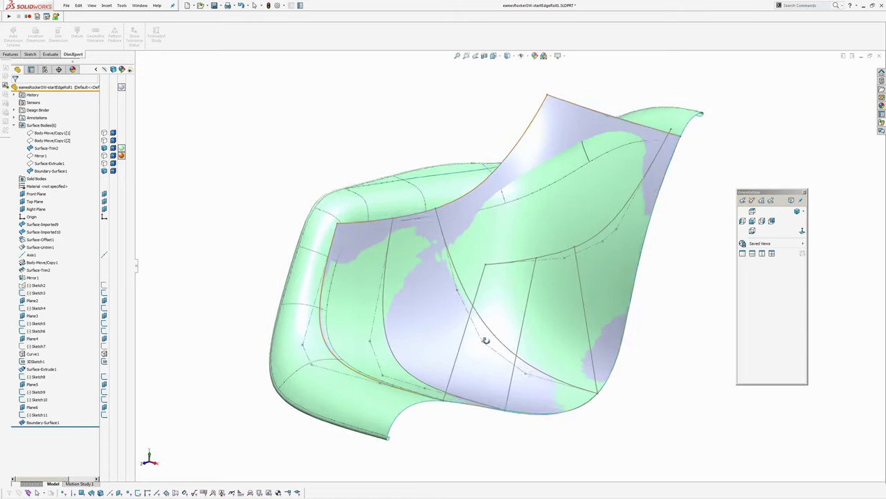
{"action": "middle_click_drag", "start_coordinate": [348, 455], "coordinate": [340, 415]}
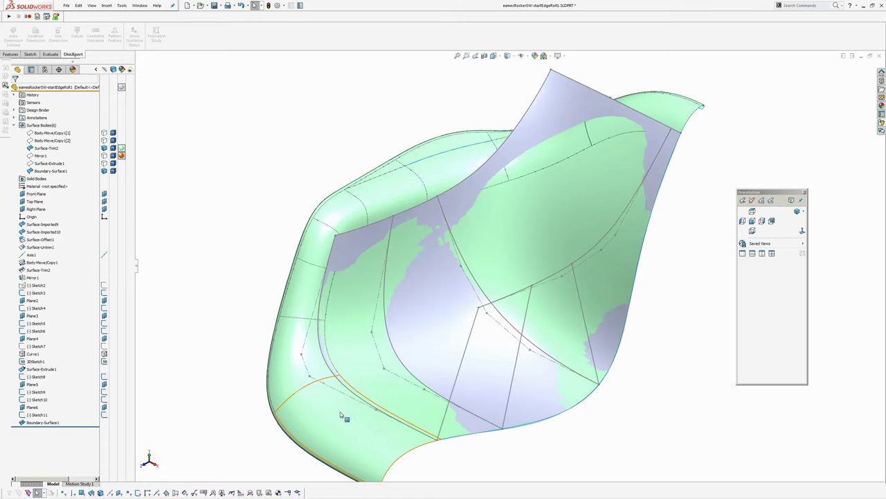
{"action": "middle_click_drag", "start_coordinate": [538, 141], "coordinate": [525, 220]}
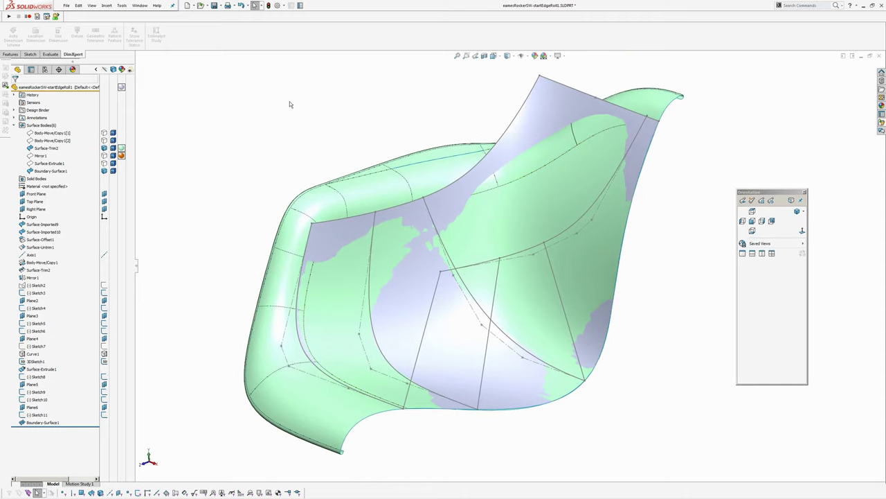
{"action": "middle_click_drag", "start_coordinate": [279, 130], "coordinate": [297, 184], "text": "ctrl"}
{"action": "scroll", "coordinate": [295, 198], "scroll_direction": "down", "scroll_amount": 3}
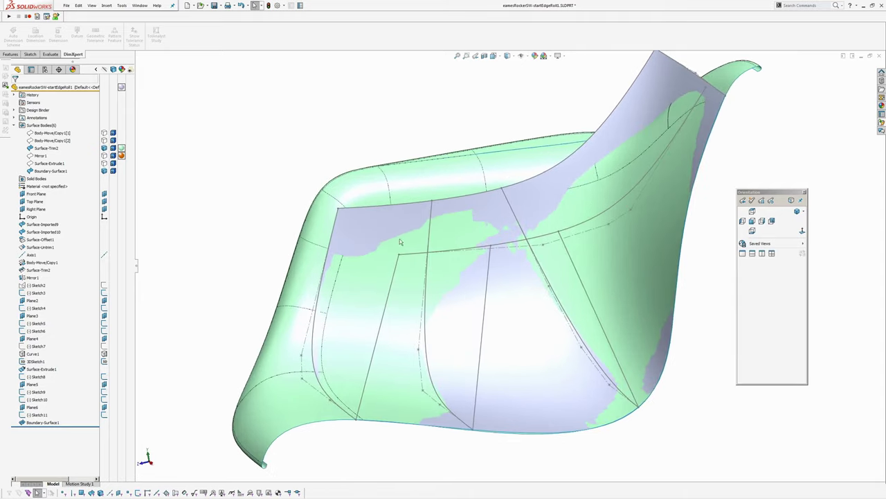
{"action": "middle_click_drag", "start_coordinate": [399, 242], "coordinate": [384, 213], "text": "ctrl"}
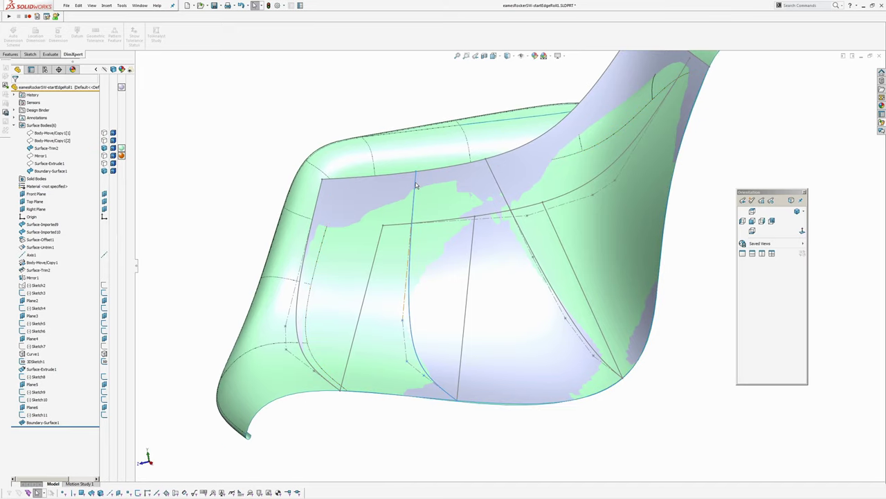
{"action": "middle_click_drag", "start_coordinate": [491, 415], "coordinate": [445, 390]}
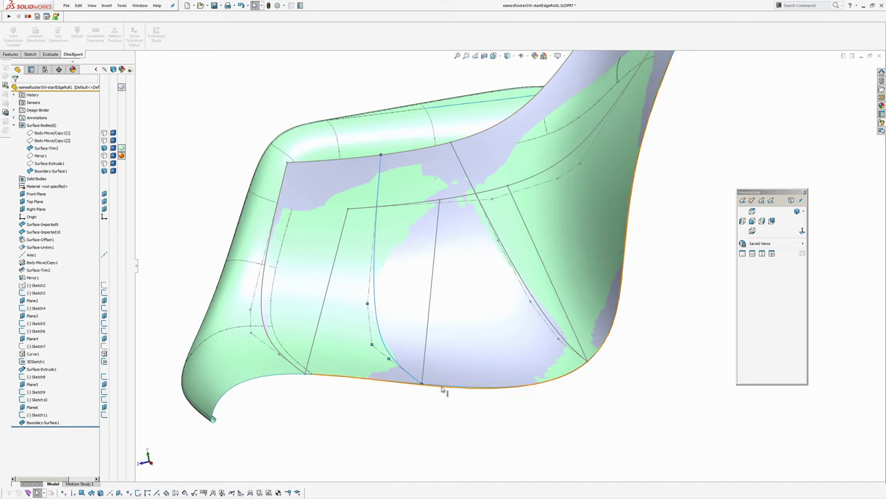
{"action": "middle_click_drag", "start_coordinate": [489, 321], "coordinate": [527, 295]}
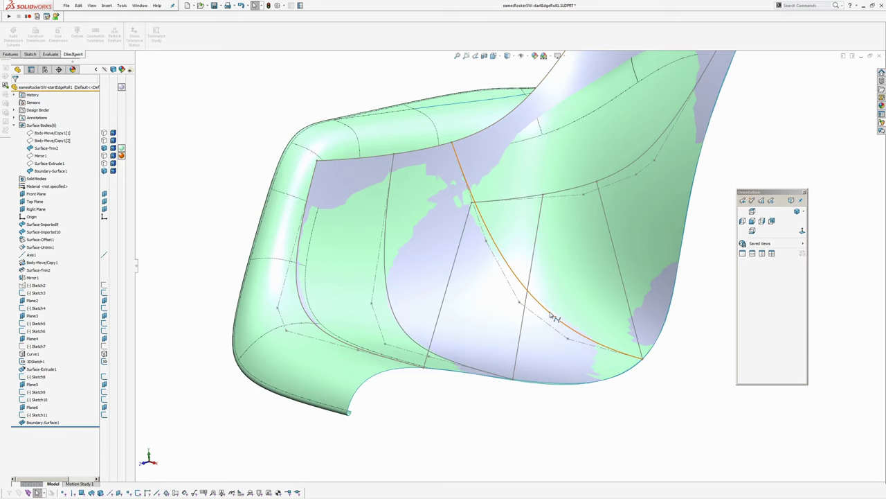
{"action": "middle_click_drag", "start_coordinate": [546, 337], "coordinate": [541, 313]}
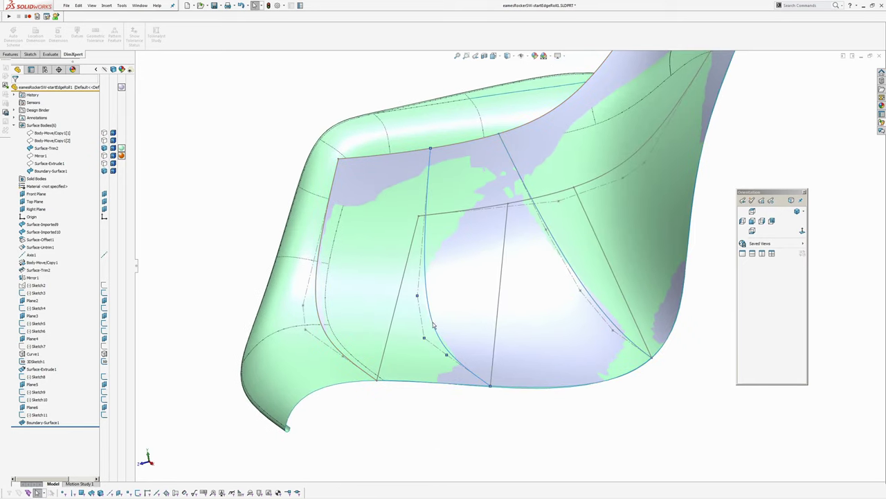
{"action": "middle_click_drag", "start_coordinate": [441, 172], "coordinate": [475, 315]}
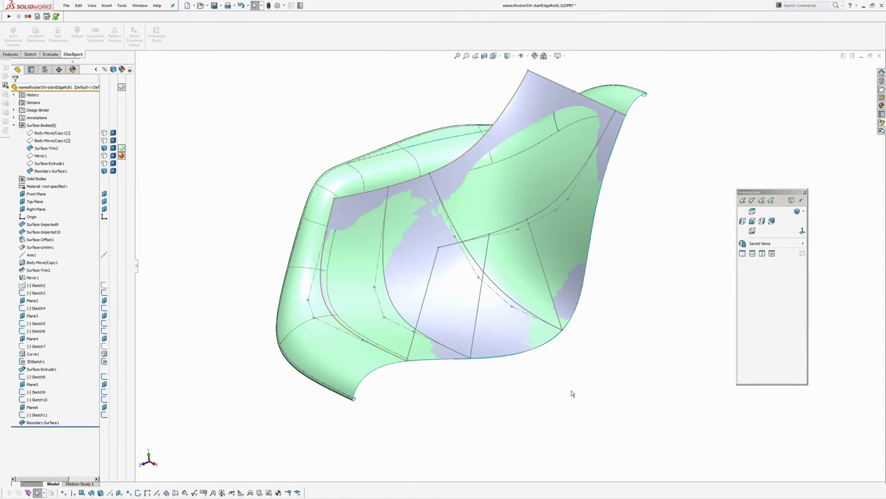
{"action": "middle_click_drag", "start_coordinate": [500, 298], "coordinate": [496, 321], "text": "ctrl"}
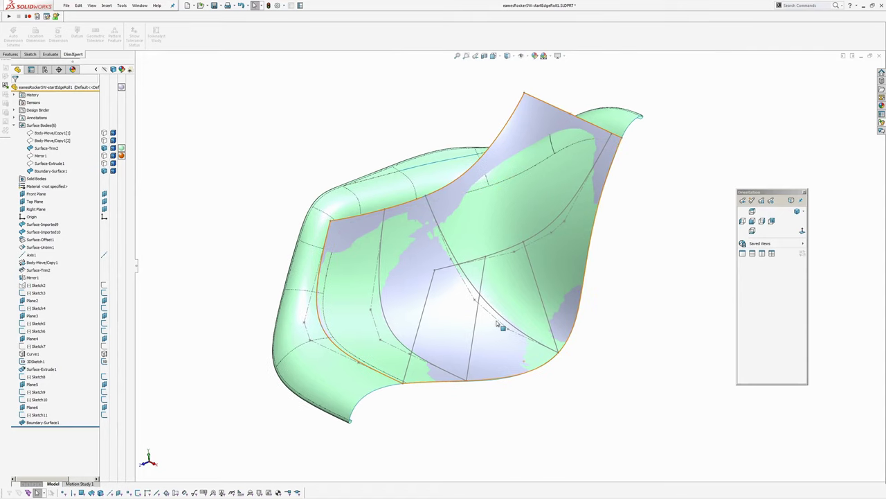
{"action": "middle_click_drag", "start_coordinate": [625, 235], "coordinate": [629, 242], "text": "ctrl"}
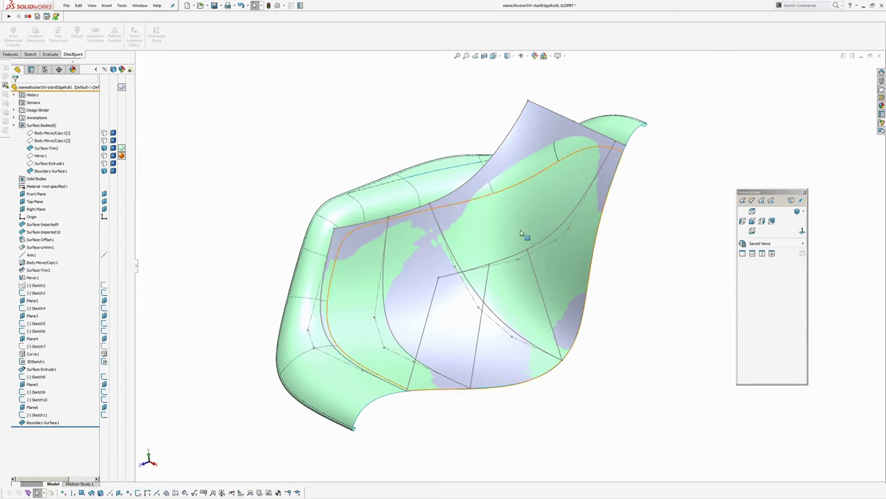
{"action": "middle_click_drag", "start_coordinate": [520, 233], "coordinate": [476, 174]}
Compare the boundary surface's edges with the shell's edges in wireframe, from the Right view and an angled view
{"action": "left_click", "coordinate": [761, 221]}
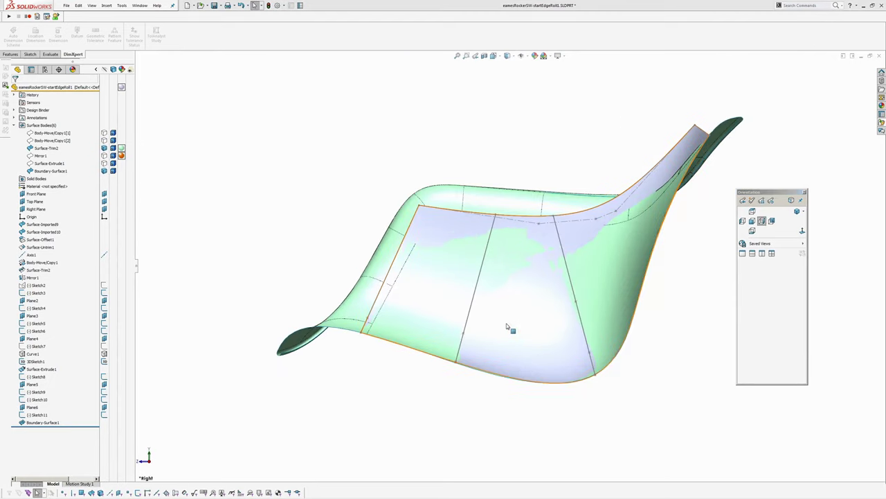
{"action": "middle_click_drag", "start_coordinate": [507, 326], "coordinate": [529, 312], "text": "ctrl"}
{"action": "key", "text": "w"}
{"action": "scroll", "coordinate": [421, 227], "scroll_direction": "down", "scroll_amount": 1}
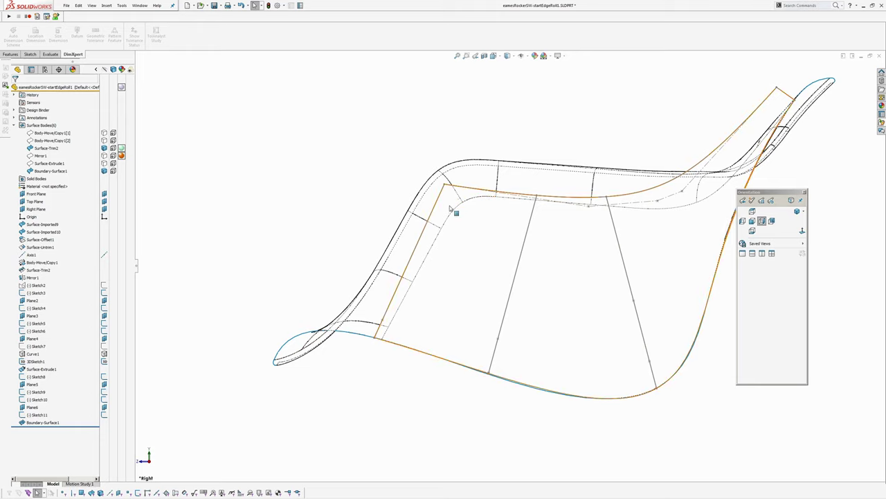
{"action": "middle_click_drag", "start_coordinate": [416, 333], "coordinate": [574, 311]}
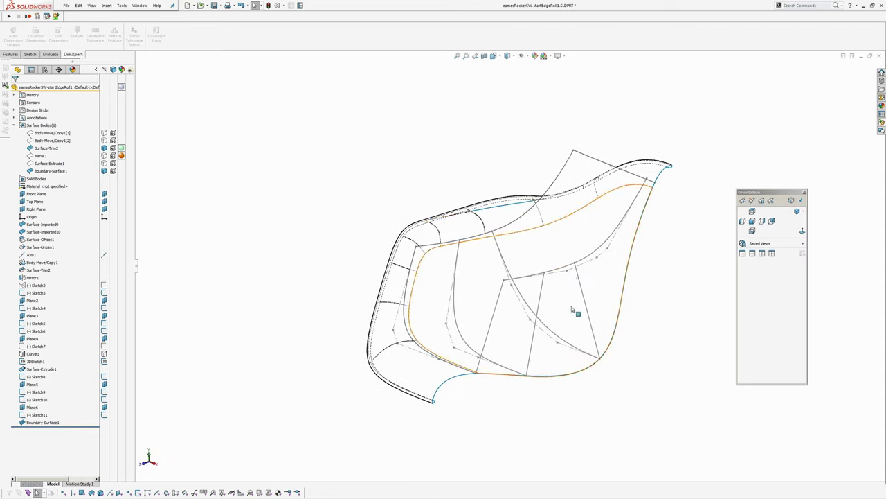
{"action": "right_click_drag", "start_coordinate": [388, 175], "coordinate": [369, 146]}
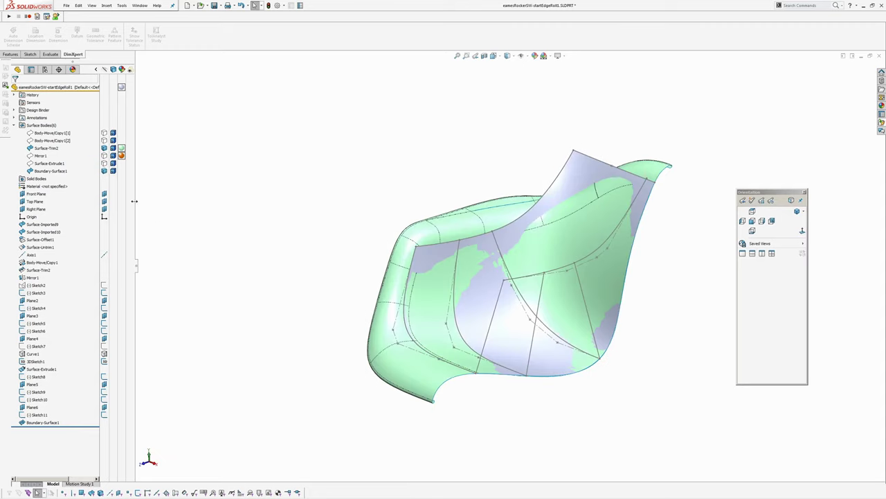
Start a sketch on the Right Plane, view it face-on and turn on Enable Snapping in the sketch settings
{"action": "left_click", "coordinate": [38, 210]}
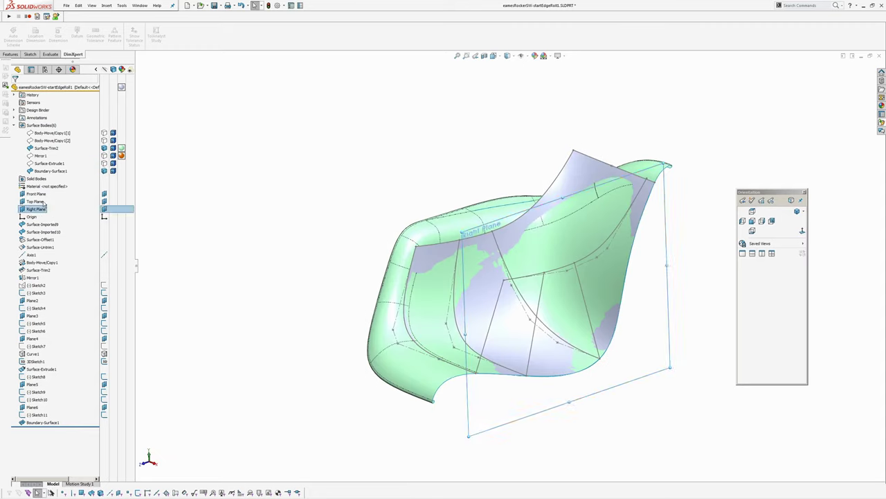
{"action": "key", "text": "s"}
{"action": "left_click", "coordinate": [803, 232]}
{"action": "middle_click_drag", "start_coordinate": [455, 349], "coordinate": [480, 330], "text": "ctrl"}
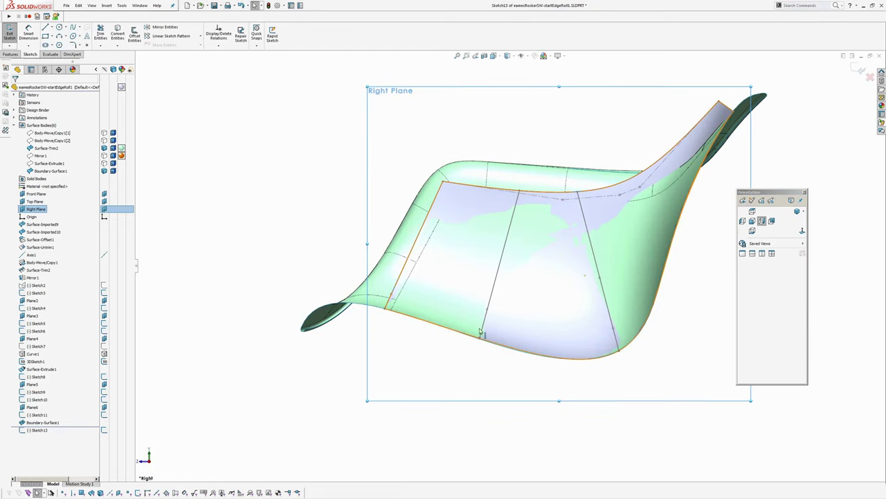
{"action": "scroll", "coordinate": [398, 299], "scroll_direction": "down", "scroll_amount": 3}
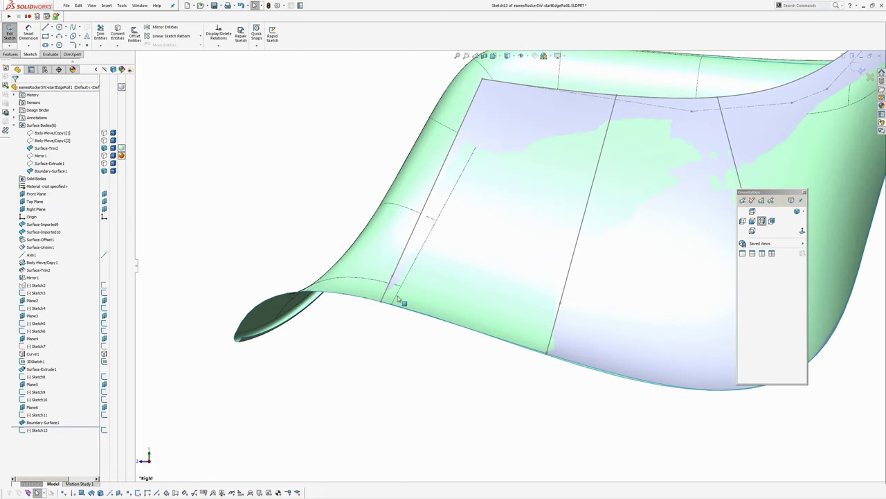
{"action": "left_click", "coordinate": [122, 6]}
{"action": "mouse_move", "coordinate": [160, 174]}
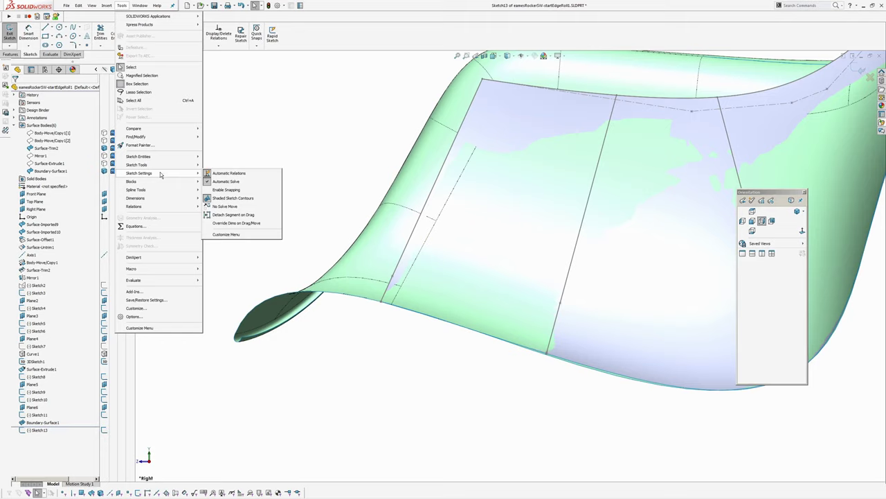
{"action": "left_click", "coordinate": [228, 191]}
Sketch two connected lines, one up from the seat's lower edge along the shell's front side and one back along its upper side
{"action": "left_click", "coordinate": [45, 27]}
{"action": "scroll", "coordinate": [409, 312], "scroll_direction": "down", "scroll_amount": 5}
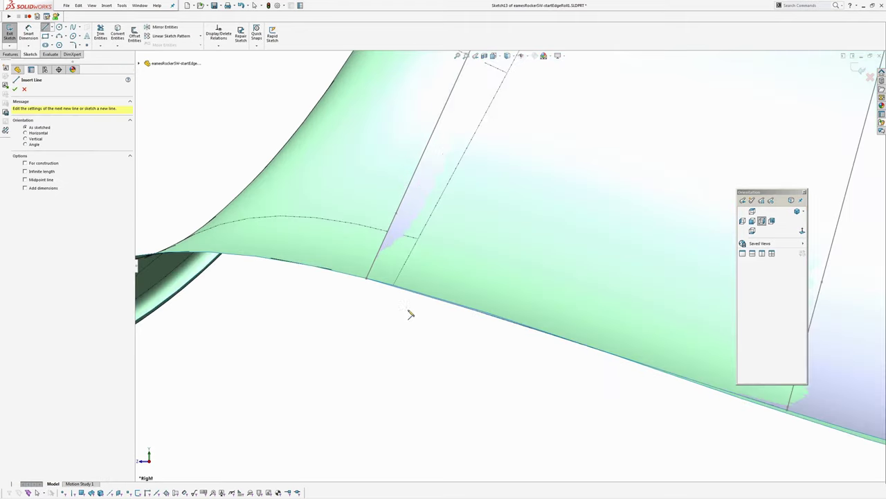
{"action": "left_click", "coordinate": [434, 264]}
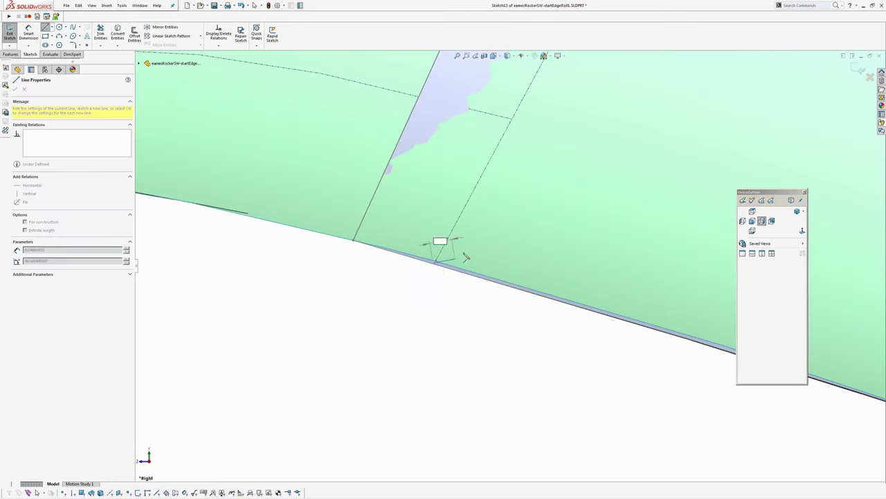
{"action": "scroll", "coordinate": [463, 277], "scroll_direction": "up", "scroll_amount": 6}
{"action": "scroll", "coordinate": [475, 276], "scroll_direction": "up", "scroll_amount": 4}
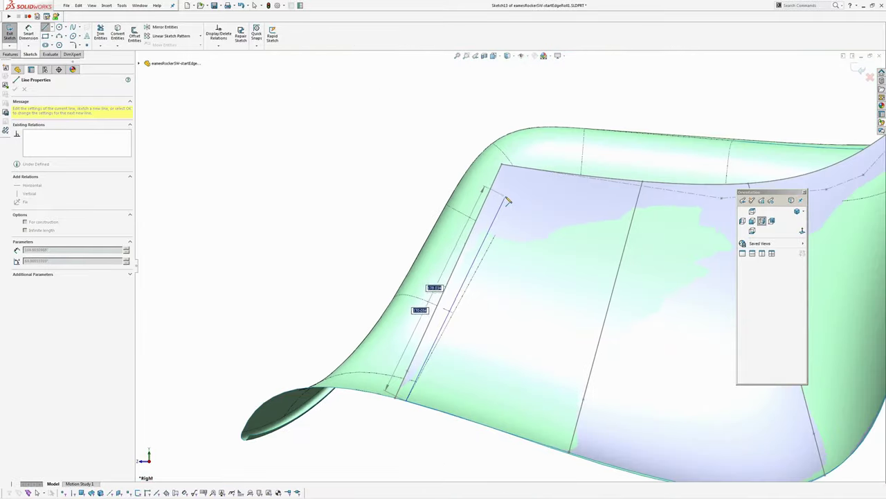
{"action": "scroll", "coordinate": [499, 235], "scroll_direction": "down", "scroll_amount": 4}
{"action": "middle_click_drag", "start_coordinate": [505, 228], "coordinate": [492, 238], "text": "ctrl"}
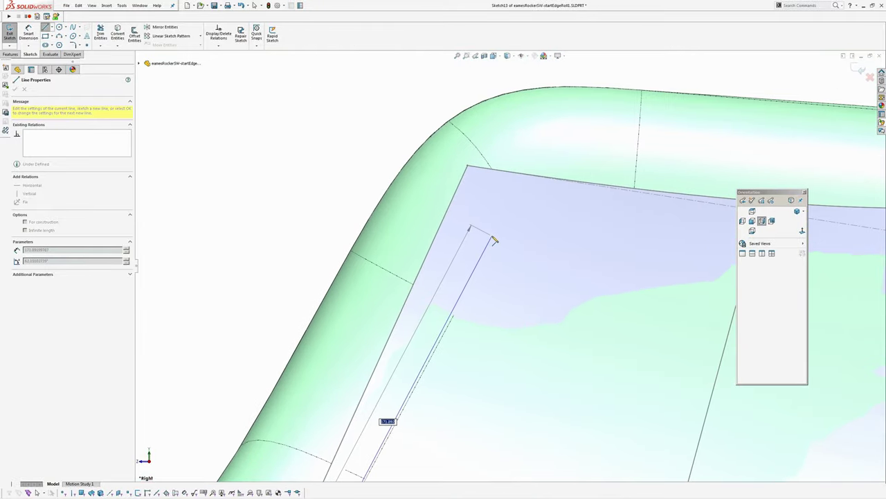
{"action": "left_click", "coordinate": [519, 189]}
{"action": "middle_click_drag", "start_coordinate": [520, 194], "coordinate": [350, 208]}
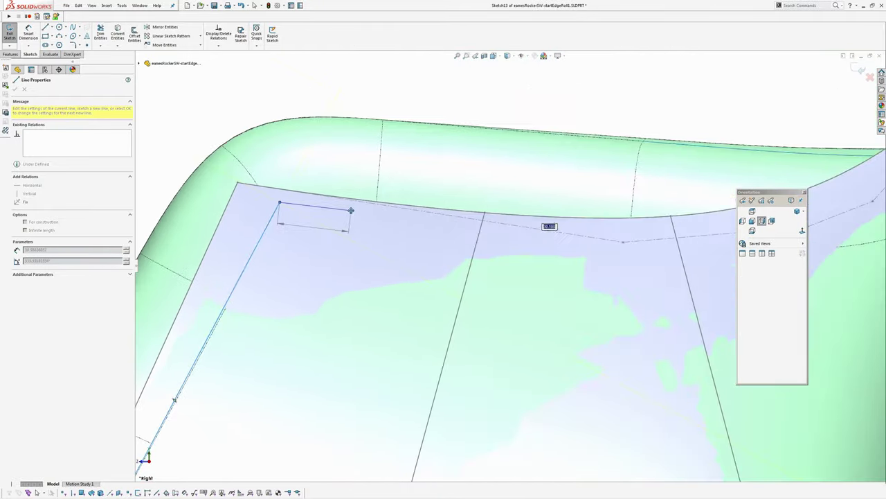
{"action": "right_click", "coordinate": [642, 234]}
{"action": "left_click", "coordinate": [661, 239]}
Display the model in wireframe and snap the upper line's free end to the vertex on the shell's inner edge
{"action": "key", "text": "w"}
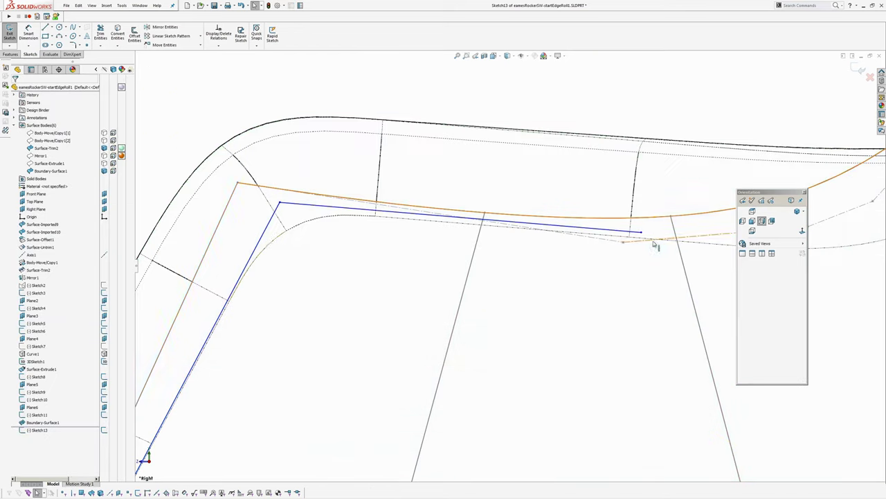
{"action": "scroll", "coordinate": [264, 250], "scroll_direction": "up", "scroll_amount": 1}
{"action": "scroll", "coordinate": [503, 246], "scroll_direction": "down", "scroll_amount": 2}
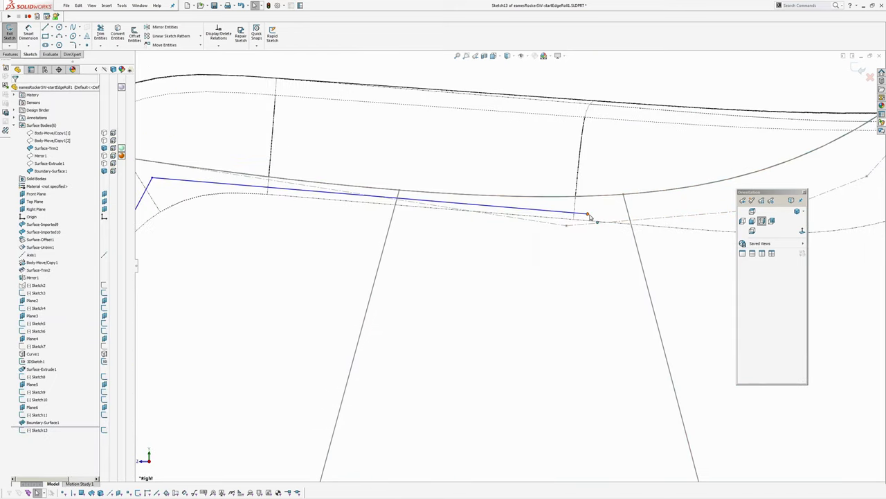
{"action": "left_click_drag", "start_coordinate": [587, 214], "coordinate": [572, 223]}
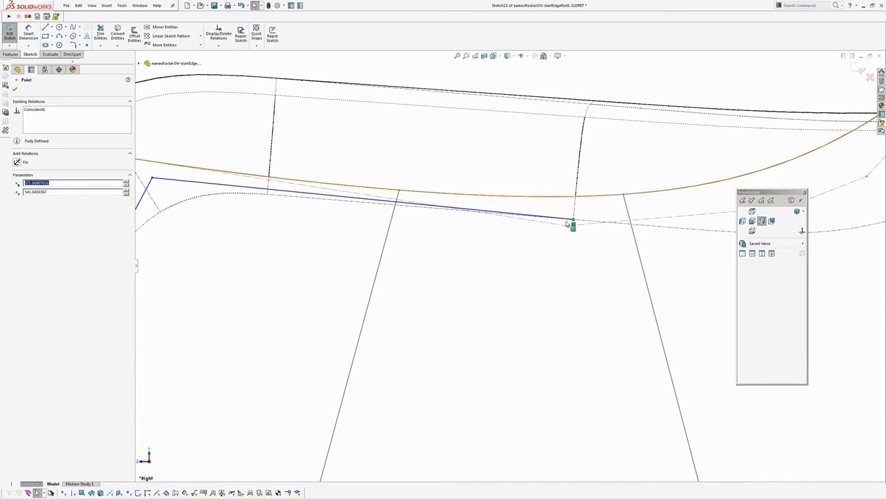
Adjust the shared corner point of the two lines so they follow the straight parts of the shell's inner edge
{"action": "middle_click_drag", "start_coordinate": [572, 223], "coordinate": [256, 199]}
{"action": "left_click_drag", "start_coordinate": [215, 169], "coordinate": [214, 171]}
{"action": "scroll", "coordinate": [305, 266], "scroll_direction": "up", "scroll_amount": 3}
{"action": "middle_click_drag", "start_coordinate": [320, 257], "coordinate": [377, 205], "text": "ctrl"}
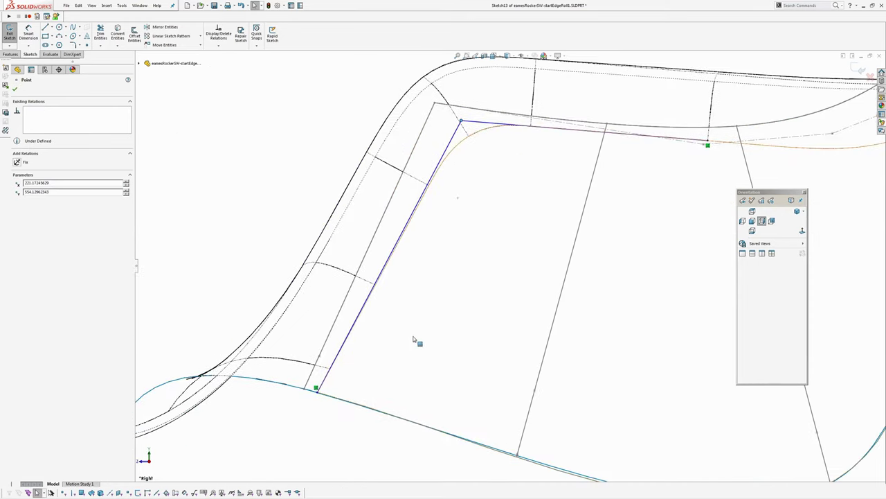
{"action": "scroll", "coordinate": [465, 144], "scroll_direction": "down", "scroll_amount": 2}
{"action": "left_click_drag", "start_coordinate": [467, 125], "coordinate": [468, 125]}
Make the front line's lower endpoint coincident with the seat's lower edge
{"action": "mouse_move", "coordinate": [772, 160]}
{"action": "middle_mouse_down", "text": "ctrl"}
{"action": "mouse_move", "coordinate": [624, 190]}
{"action": "mouse_move", "coordinate": [613, 238]}
{"action": "mouse_move", "coordinate": [388, 311]}
{"action": "mouse_move", "coordinate": [419, 337]}
{"action": "mouse_move", "coordinate": [402, 339]}
{"action": "mouse_move", "coordinate": [437, 311]}
{"action": "mouse_move", "coordinate": [528, 290]}
{"action": "mouse_move", "coordinate": [496, 273]}
{"action": "middle_mouse_up", "text": "ctrl"}
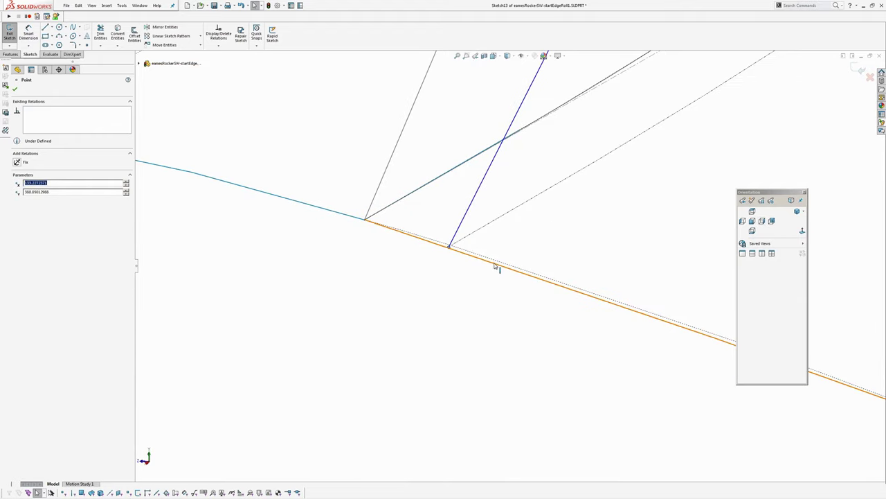
{"action": "left_click", "coordinate": [496, 268], "text": "ctrl"}
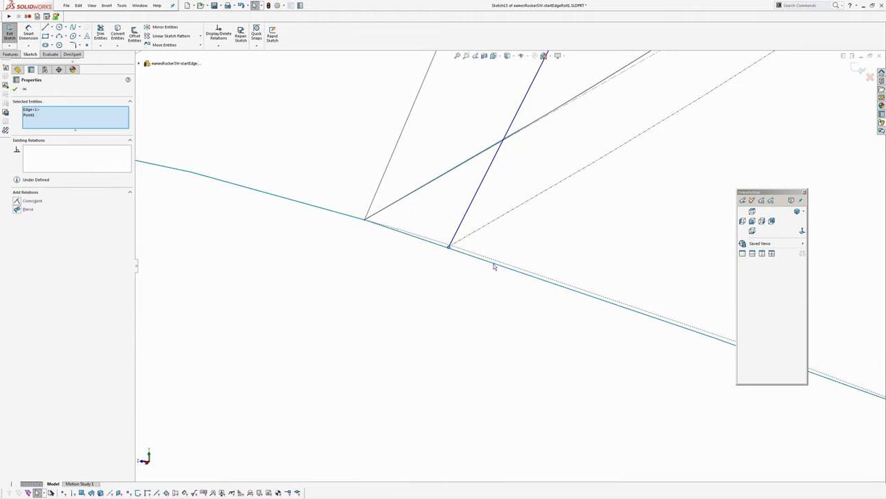
{"action": "left_click", "coordinate": [453, 293]}
Review the two sketched lines against the shell and boundary surface edges in a view normal to the sketch
{"action": "scroll", "coordinate": [512, 263], "scroll_direction": "up", "scroll_amount": 6}
{"action": "middle_click_drag", "start_coordinate": [529, 267], "coordinate": [593, 255]}
{"action": "left_click", "coordinate": [802, 232]}
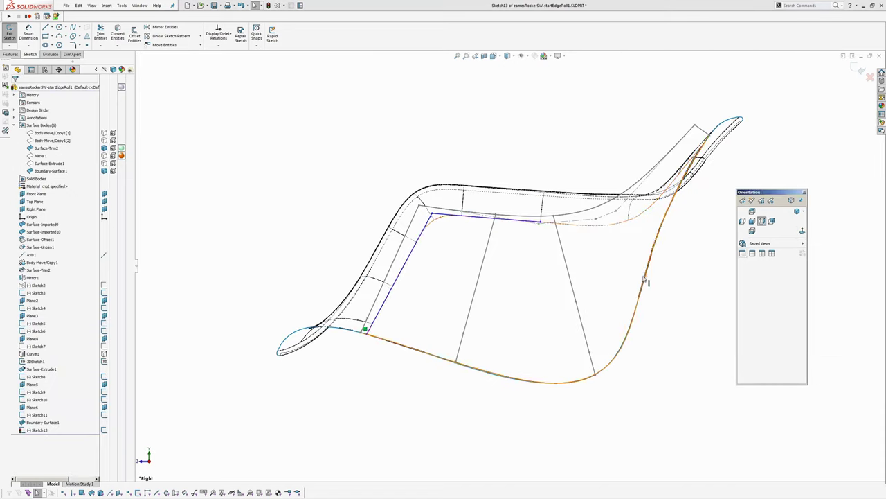
{"action": "middle_click_drag", "start_coordinate": [644, 279], "coordinate": [609, 286], "text": "ctrl"}
{"action": "scroll", "coordinate": [513, 239], "scroll_direction": "down", "scroll_amount": 3}
{"action": "middle_click_drag", "start_coordinate": [516, 250], "coordinate": [629, 216], "text": "ctrl"}
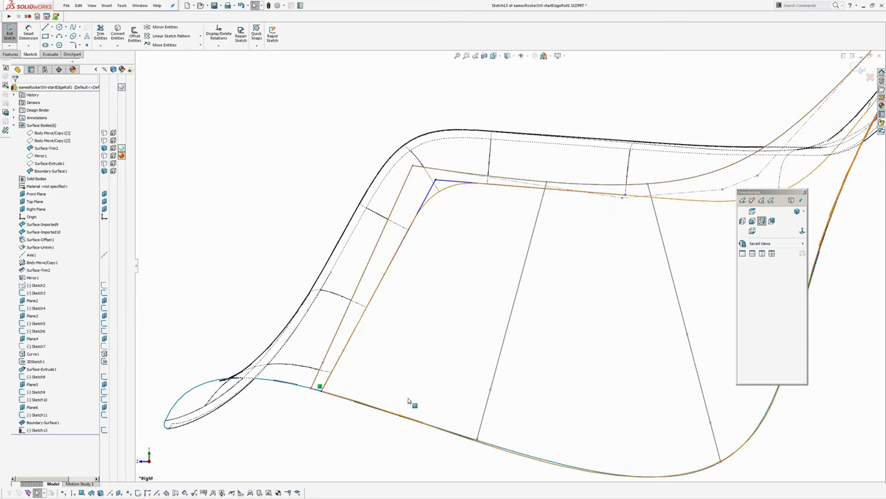
{"action": "middle_click_drag", "start_coordinate": [553, 356], "coordinate": [493, 359], "text": "ctrl"}
{"action": "middle_click_drag", "start_coordinate": [537, 316], "coordinate": [582, 283], "text": "ctrl"}
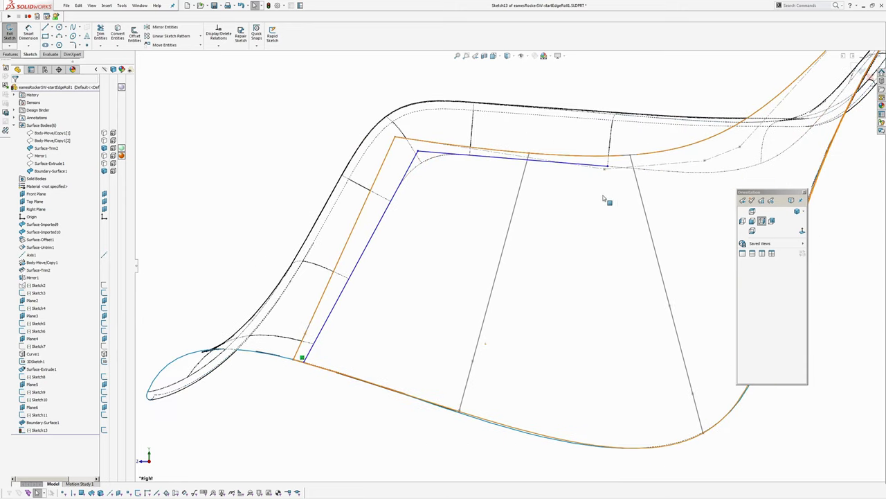
Hide the Surface-Trim2 body to leave the sketched lines and boundary surface edges in view
{"action": "scroll", "coordinate": [603, 199], "scroll_direction": "down", "scroll_amount": 6}
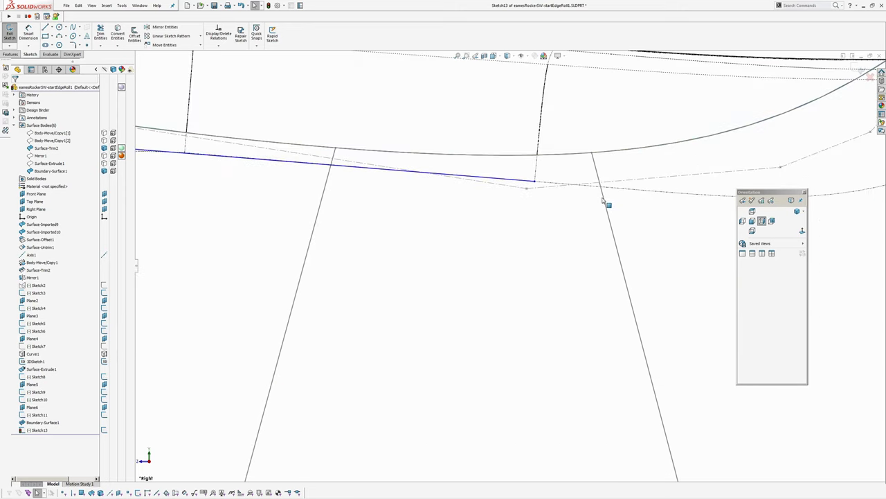
{"action": "scroll", "coordinate": [526, 222], "scroll_direction": "up", "scroll_amount": 3}
{"action": "left_click", "coordinate": [45, 148]}
{"action": "left_click", "coordinate": [110, 141]}
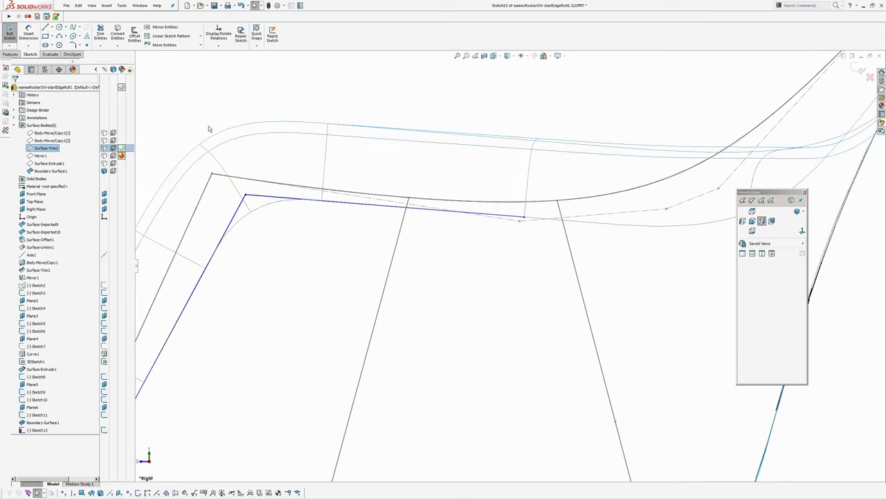
Draw a short vertical line from the upper line's free end up to the boundary surface's centre edge and close the sketch
{"action": "left_click", "coordinate": [46, 27]}
{"action": "left_click", "coordinate": [526, 220]}
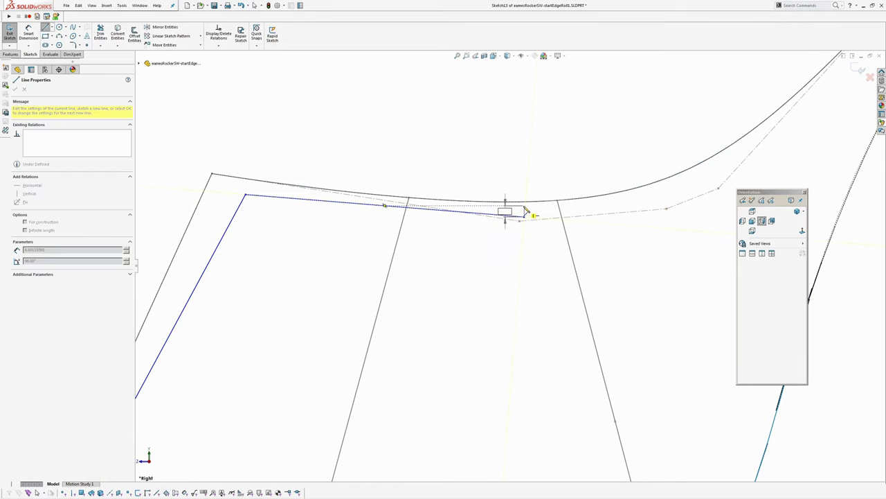
{"action": "right_click", "coordinate": [540, 178]}
{"action": "left_click", "coordinate": [547, 179]}
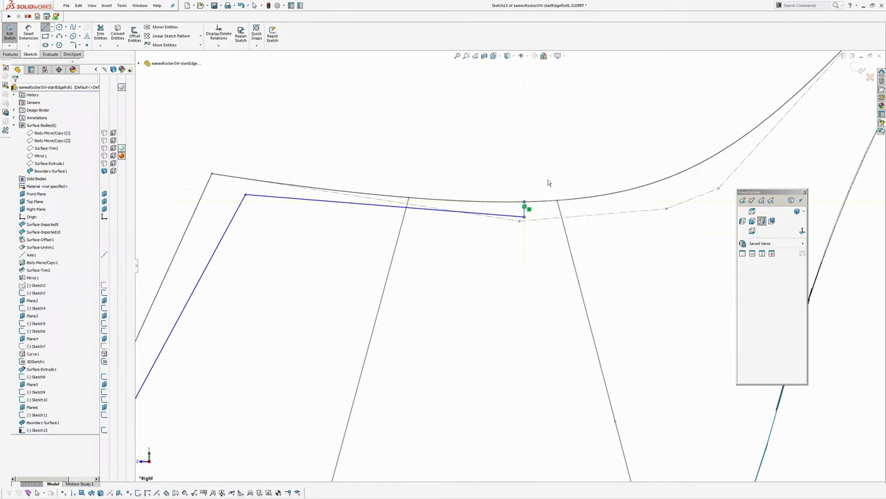
{"action": "scroll", "coordinate": [563, 162], "scroll_direction": "up", "scroll_amount": 3}
{"action": "middle_click_drag", "start_coordinate": [530, 198], "coordinate": [771, 156]}
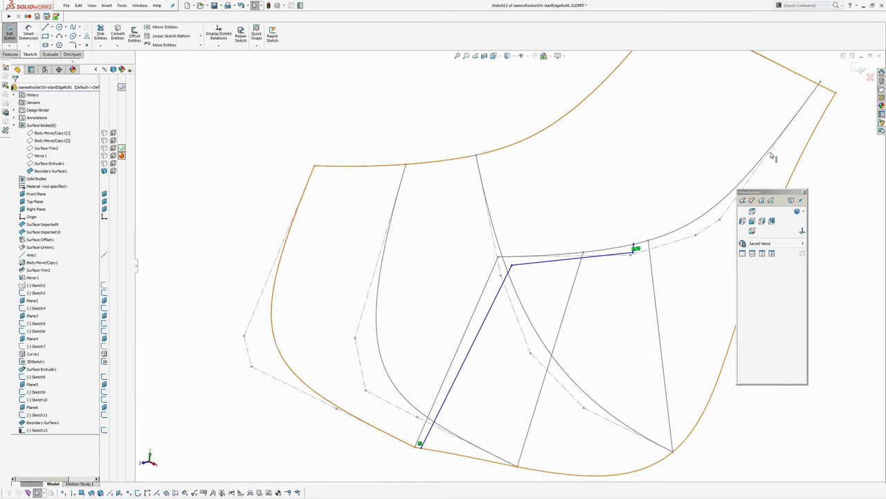
{"action": "left_click", "coordinate": [860, 70]}
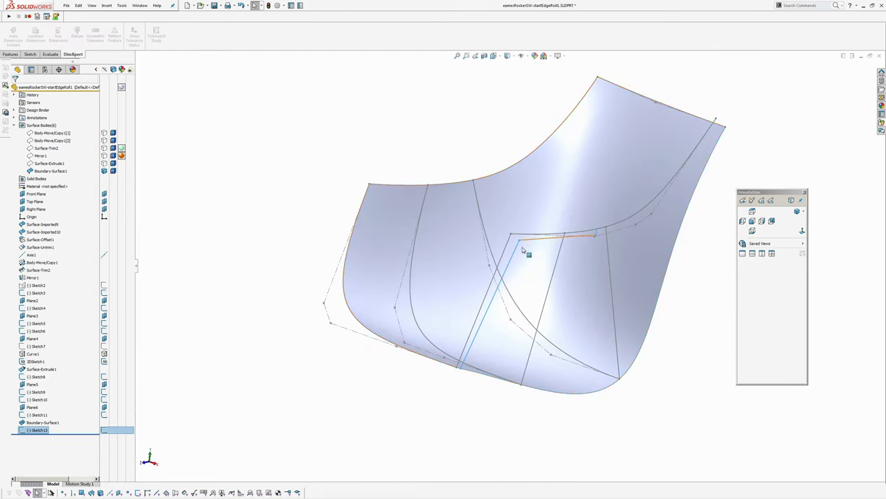
Extrude the new line sketch as a surface to a blind depth of 150 mm in the reversed direction
{"action": "left_click", "coordinate": [380, 371]}
{"action": "left_click", "coordinate": [38, 430]}
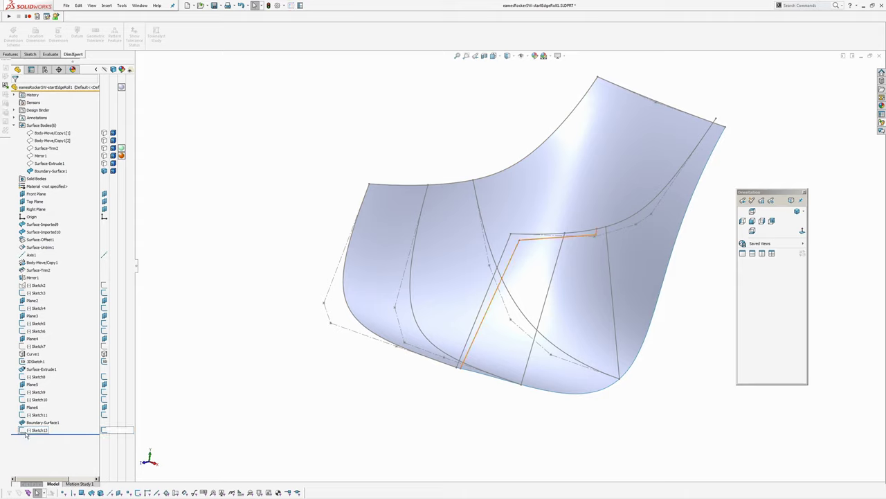
{"action": "left_click", "coordinate": [107, 5]}
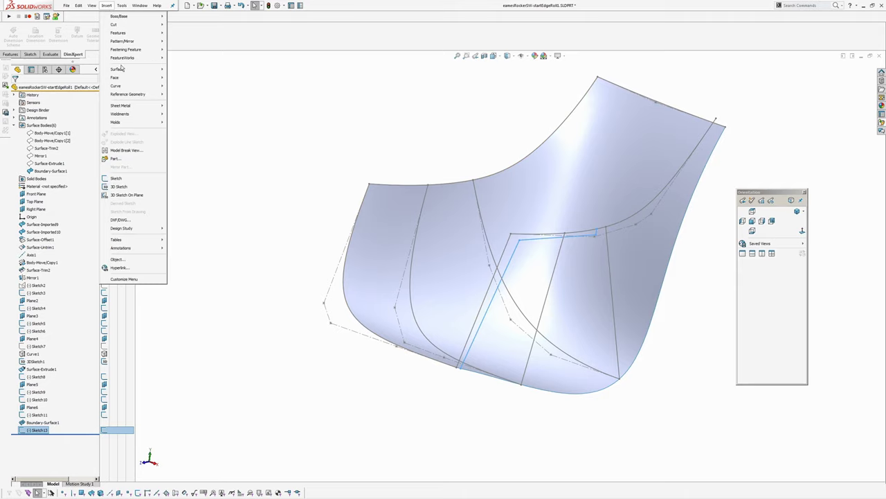
{"action": "mouse_move", "coordinate": [153, 71]}
{"action": "left_click", "coordinate": [184, 70]}
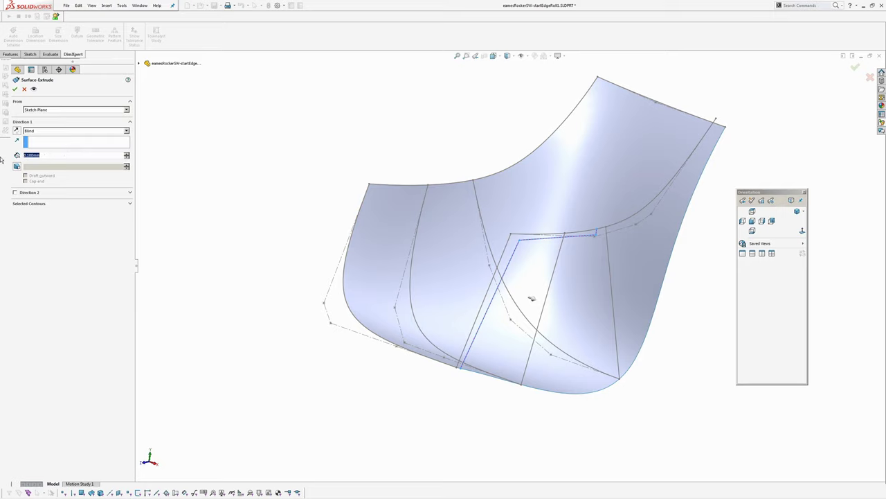
{"action": "type", "text": "150"}
{"action": "key", "text": "Return"}
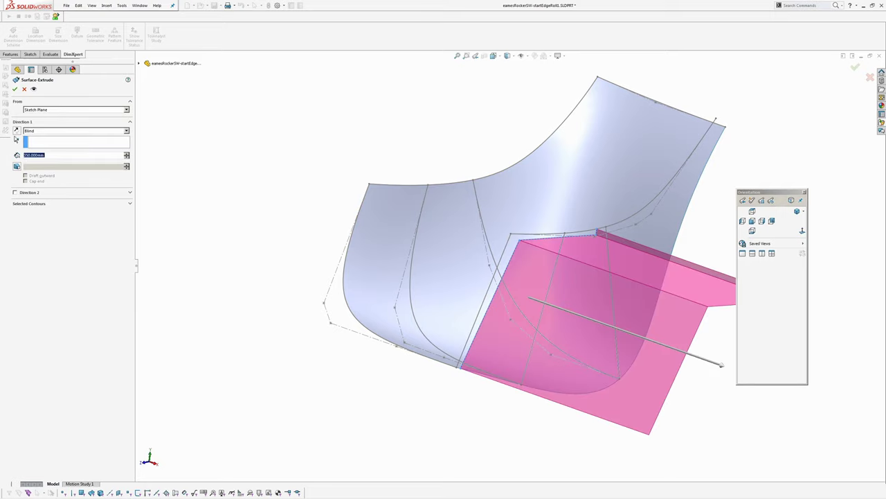
{"action": "left_click", "coordinate": [16, 139]}
{"action": "left_click", "coordinate": [15, 89]}
Start a fillet on the extruded surface's edge between its front and upper faces, with a 50 mm radius and Curvature Continuous profile
{"action": "left_click", "coordinate": [264, 99]}
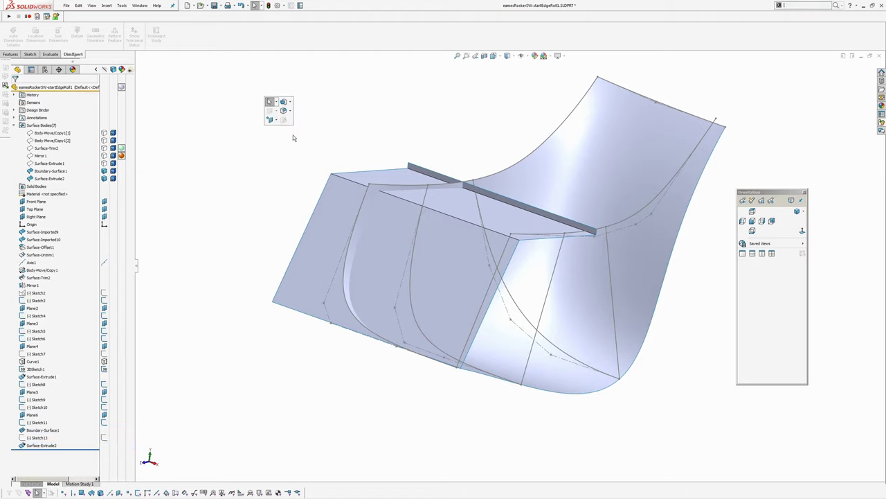
{"action": "left_click", "coordinate": [283, 111]}
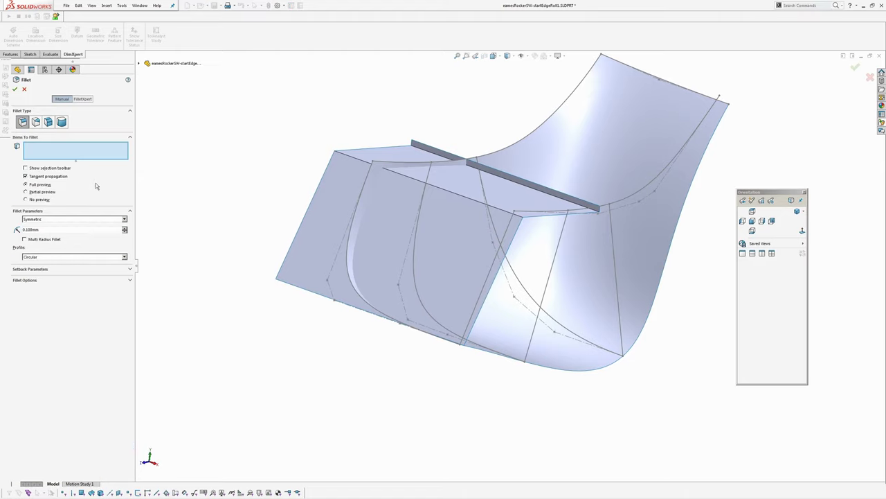
{"action": "middle_click_drag", "start_coordinate": [415, 201], "coordinate": [471, 199]}
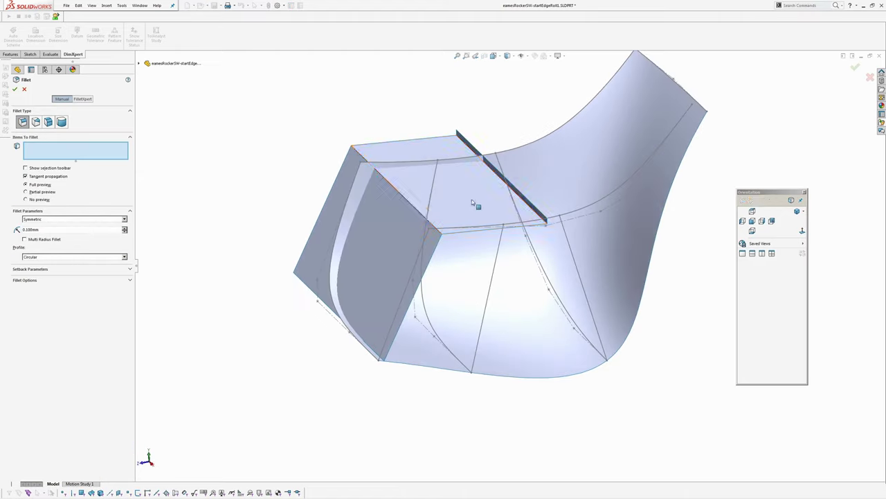
{"action": "left_click", "coordinate": [418, 208]}
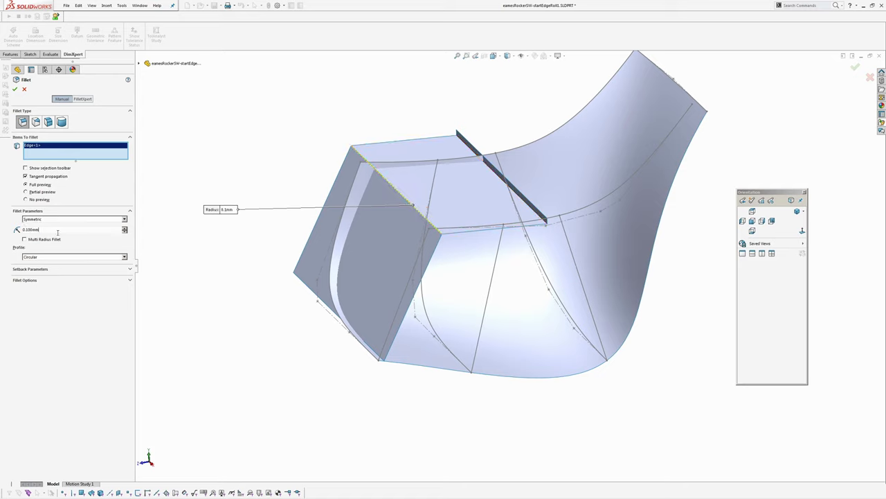
{"action": "type", "text": "50"}
{"action": "key", "text": "Return"}
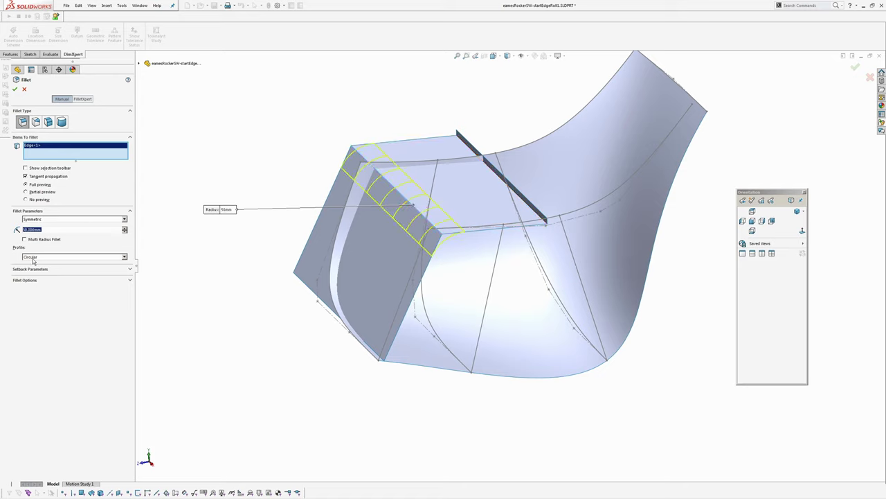
{"action": "left_click", "coordinate": [32, 258]}
{"action": "left_click", "coordinate": [33, 277]}
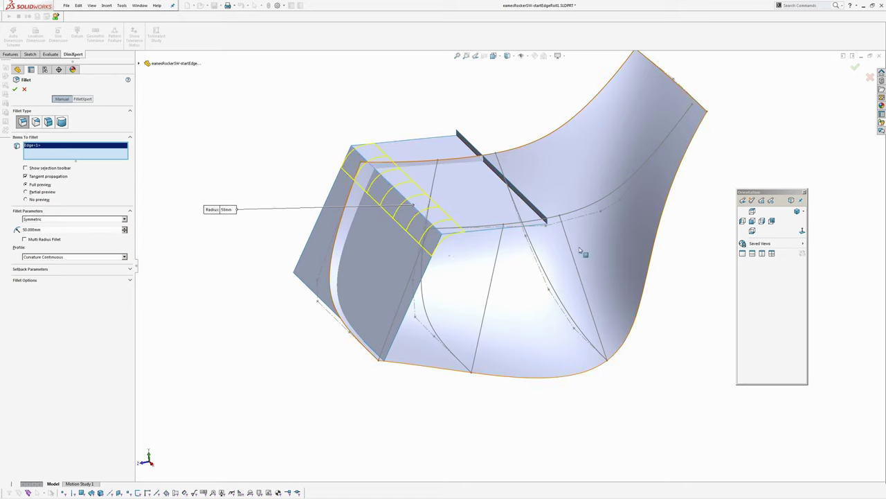
Show the Surface-Trim2 body and switch to wireframe in the Right view to compare the fillet preview with the shell's inner edge
{"action": "left_click", "coordinate": [761, 220]}
{"action": "scroll", "coordinate": [392, 213], "scroll_direction": "down", "scroll_amount": 5}
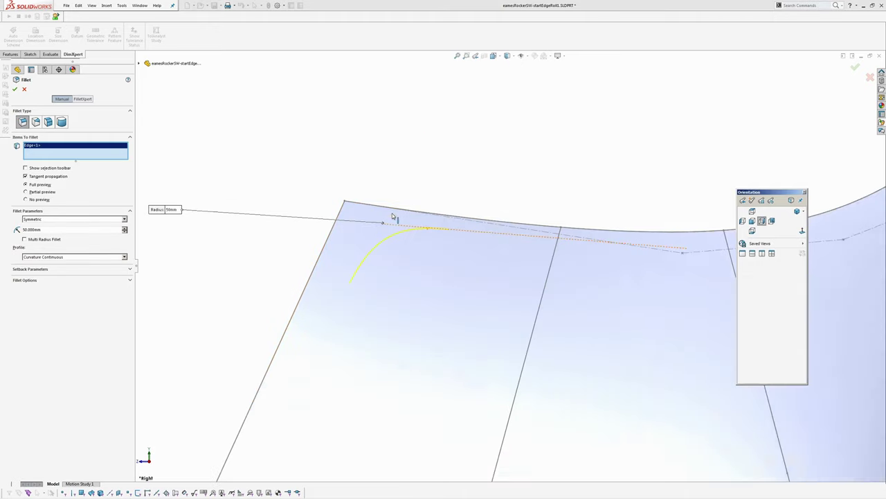
{"action": "left_click", "coordinate": [138, 63]}
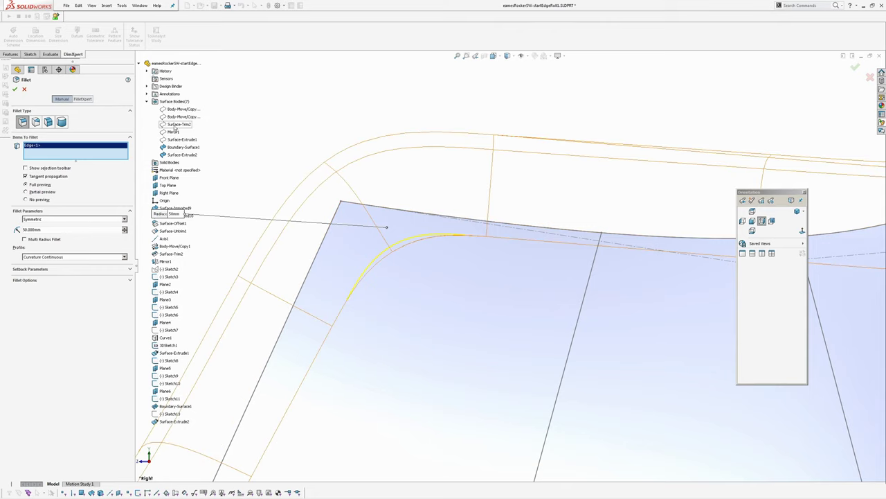
{"action": "right_click", "coordinate": [175, 129]}
{"action": "left_click", "coordinate": [185, 139]}
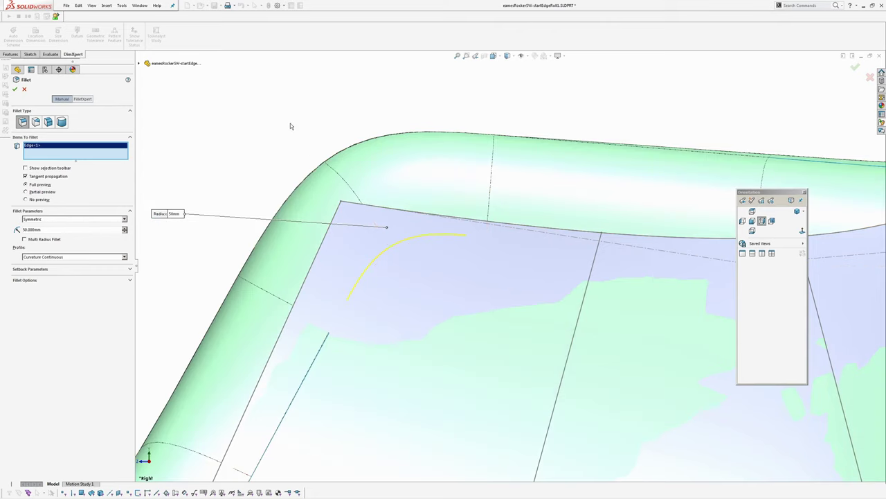
{"action": "key", "text": "w"}
{"action": "scroll", "coordinate": [449, 263], "scroll_direction": "down", "scroll_amount": 2}
{"action": "scroll", "coordinate": [438, 276], "scroll_direction": "up", "scroll_amount": 1}
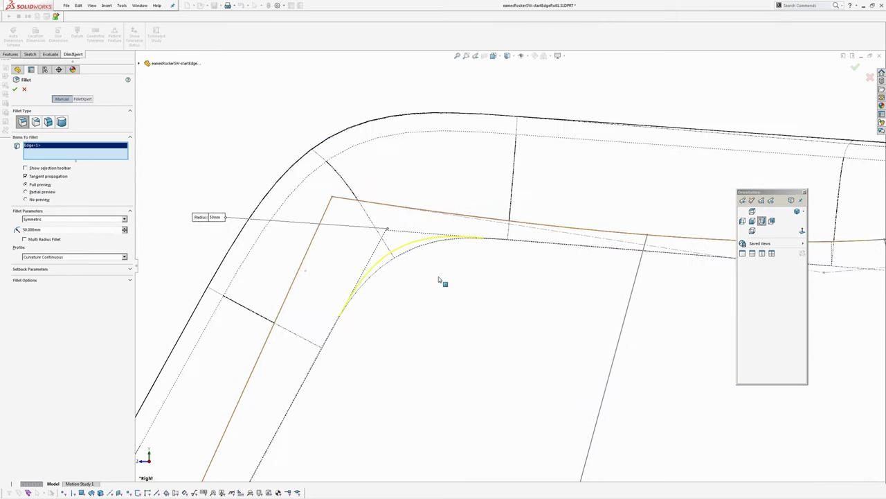
Try symmetric fillet radii of 60 mm and 65 mm against the shell's rounded inner corner
{"action": "type", "text": "60"}
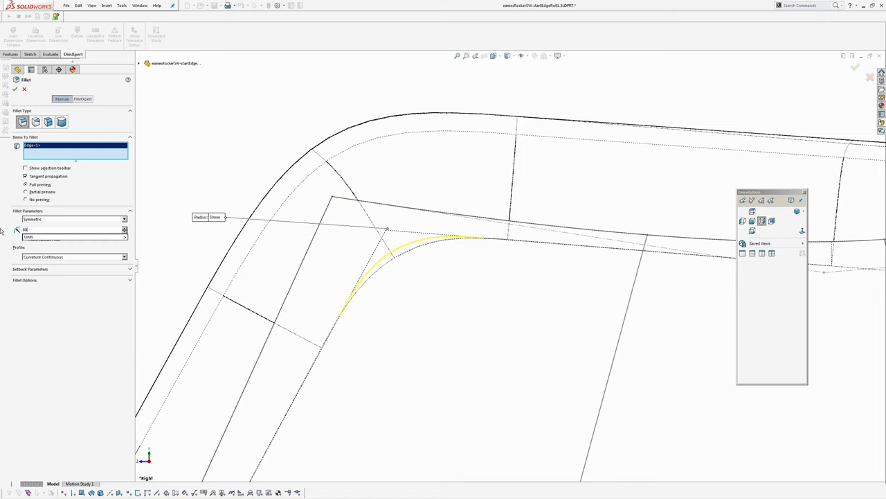
{"action": "key", "text": "Return"}
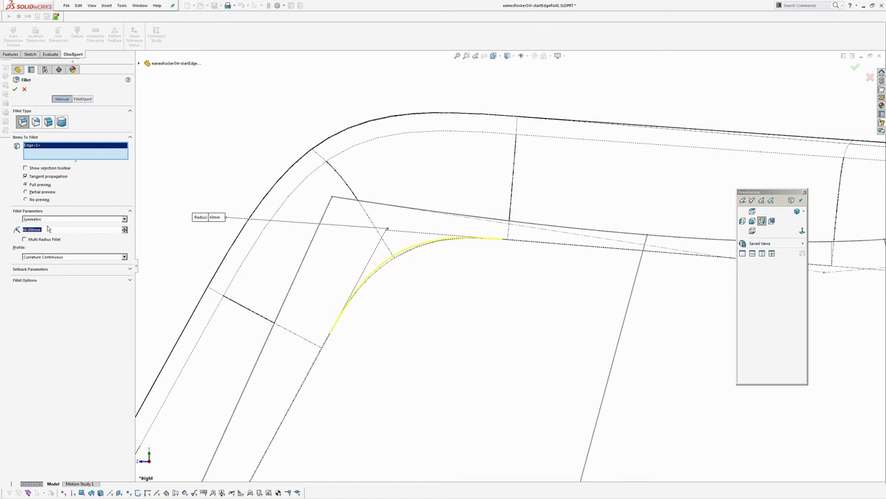
{"action": "type", "text": "65"}
{"action": "key", "text": "Return"}
{"action": "scroll", "coordinate": [333, 353], "scroll_direction": "up", "scroll_amount": 2}
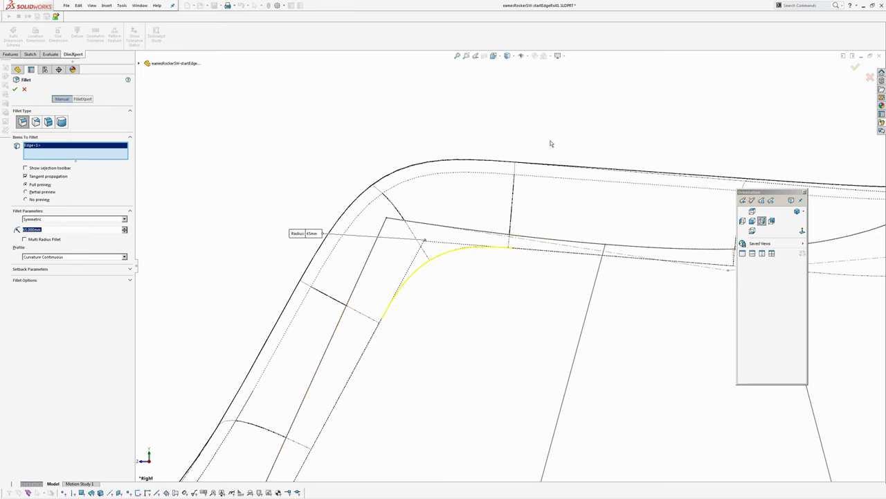
{"action": "scroll", "coordinate": [493, 254], "scroll_direction": "down", "scroll_amount": 2}
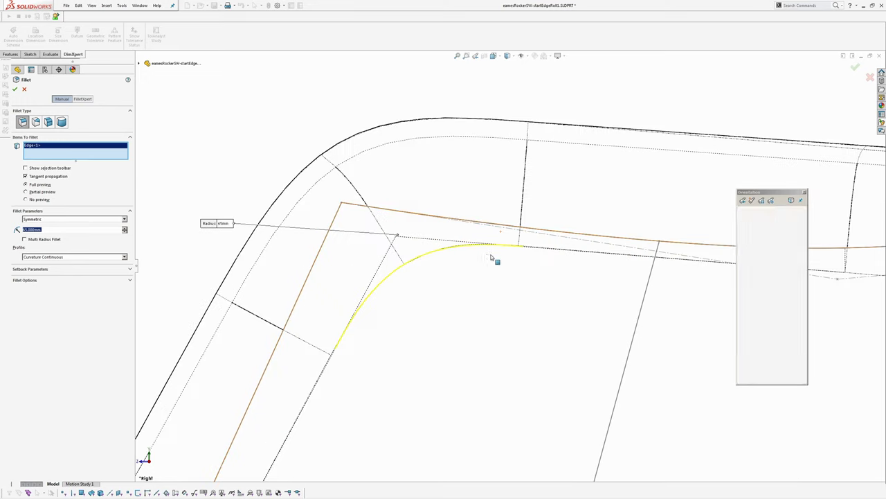
Change the fillet to Asymmetric and set its second radius to 65 mm
{"action": "left_click", "coordinate": [43, 219]}
{"action": "left_click", "coordinate": [41, 233]}
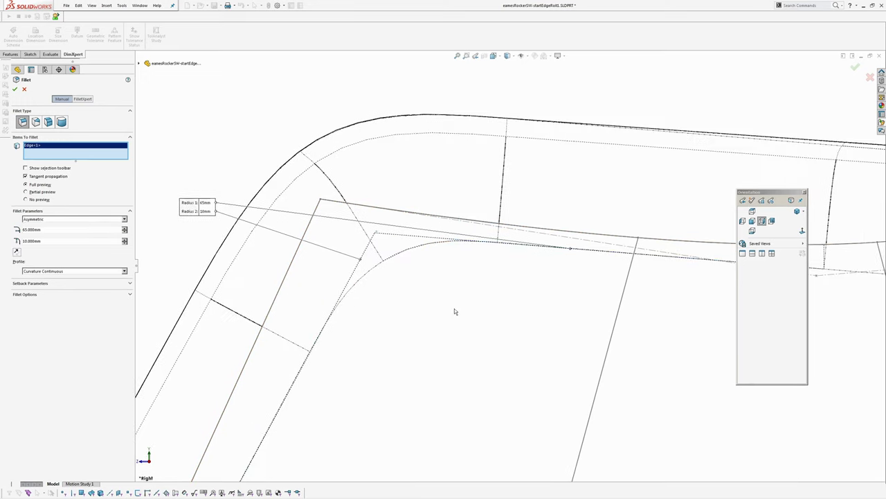
{"action": "scroll", "coordinate": [454, 311], "scroll_direction": "up", "scroll_amount": 1}
{"action": "left_click", "coordinate": [306, 232]}
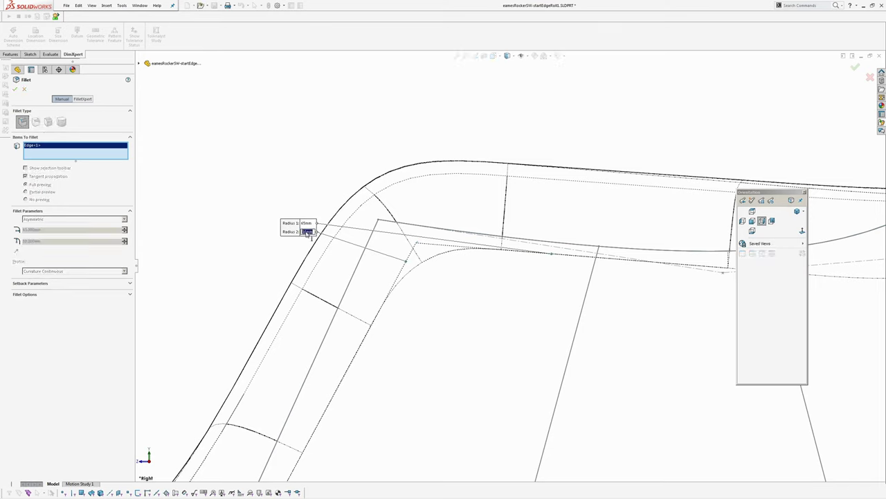
{"action": "type", "text": "65"}
{"action": "key", "text": "Return"}
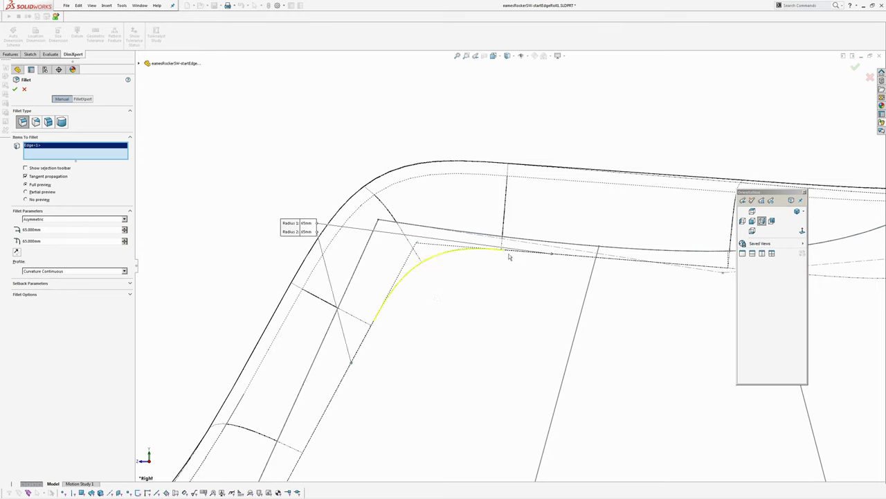
Try a first radius of 62 mm for the asymmetric fillet and compare the preview with the shell's inner corner
{"action": "left_click", "coordinate": [309, 223]}
{"action": "type", "text": "6"}
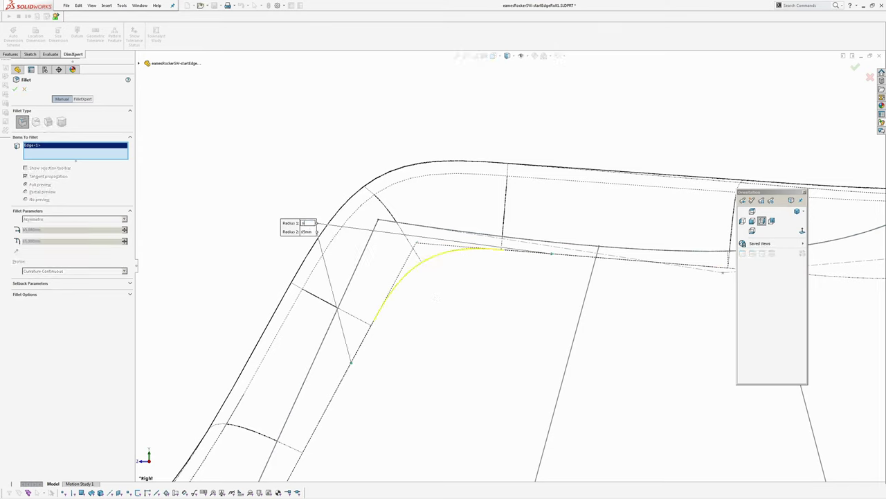
{"action": "type", "text": "2"}
{"action": "key", "text": "Return"}
{"action": "scroll", "coordinate": [496, 255], "scroll_direction": "down", "scroll_amount": 5}
{"action": "scroll", "coordinate": [493, 255], "scroll_direction": "up", "scroll_amount": 3}
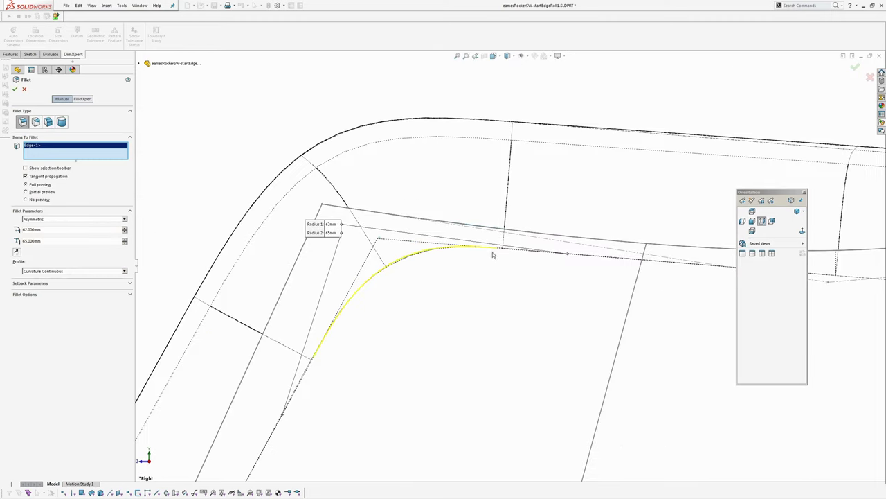
Set the asymmetric fillet's first radius to 63 mm and accept the fillet
{"action": "left_click", "coordinate": [332, 225]}
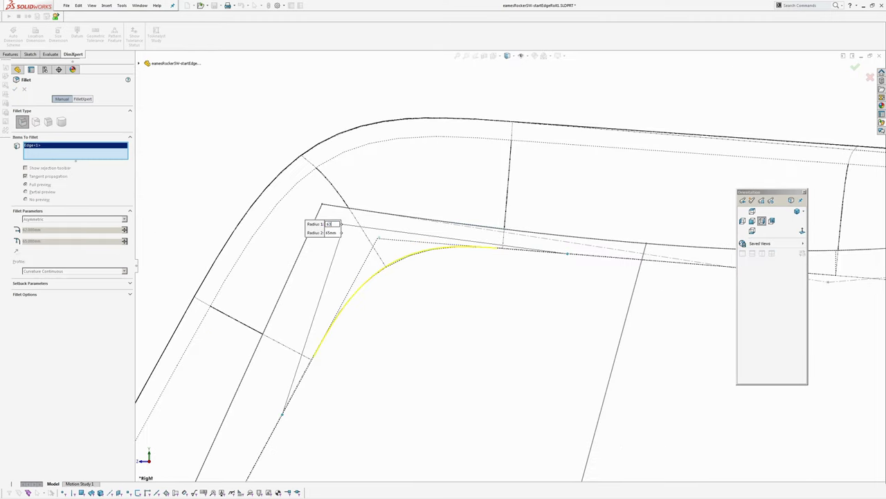
{"action": "key", "text": "Return"}
{"action": "middle_click_drag", "start_coordinate": [425, 273], "coordinate": [846, 103]}
{"action": "left_click", "coordinate": [856, 69]}
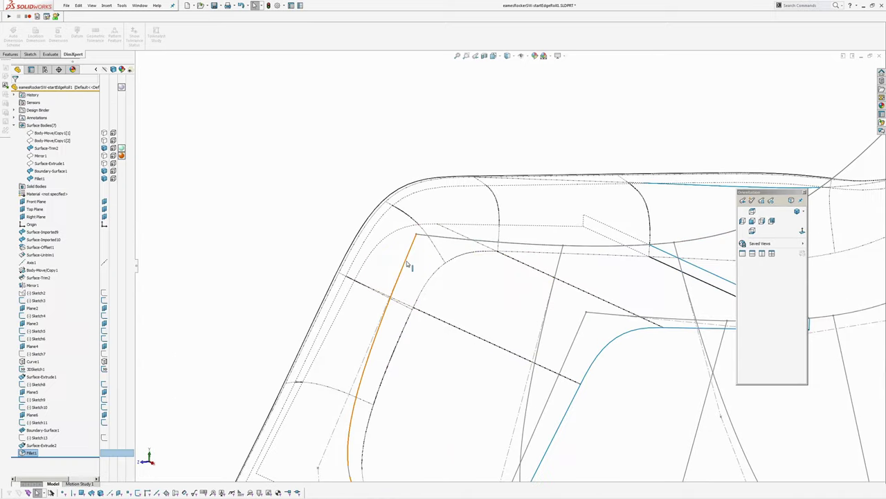
Return the model to shaded display and select the shell's corner surface near the fillet
{"action": "key", "text": "s"}
{"action": "scroll", "coordinate": [414, 266], "scroll_direction": "up", "scroll_amount": 4}
{"action": "mouse_move", "coordinate": [413, 266]}
{"action": "middle_mouse_down"}
{"action": "mouse_move", "coordinate": [529, 312]}
{"action": "mouse_move", "coordinate": [315, 226]}
{"action": "middle_mouse_up"}
{"action": "left_click", "coordinate": [318, 193]}
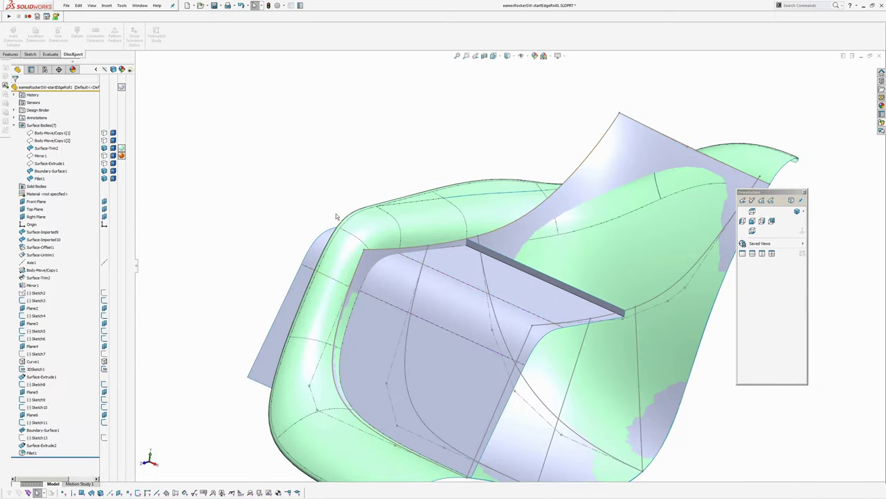
Turn on Zebra Stripes and examine the curvature flow across the fillet, the extruded faces and the shell's rolled edge
{"action": "key", "text": "z"}
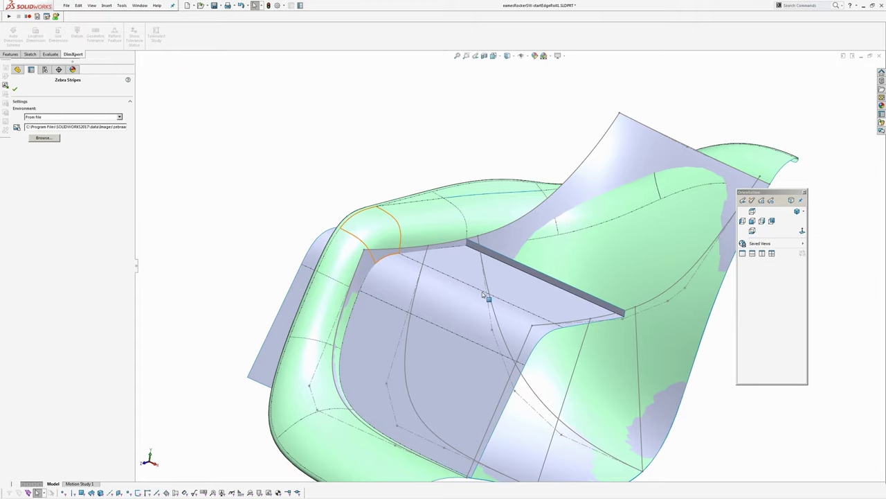
{"action": "right_click", "coordinate": [483, 294]}
{"action": "mouse_move", "coordinate": [484, 294]}
{"action": "middle_mouse_down"}
{"action": "mouse_move", "coordinate": [454, 281]}
{"action": "mouse_move", "coordinate": [477, 309]}
{"action": "middle_mouse_up"}
{"action": "scroll", "coordinate": [465, 302], "scroll_direction": "down", "scroll_amount": 3}
{"action": "middle_click_drag", "start_coordinate": [525, 342], "coordinate": [308, 297]}
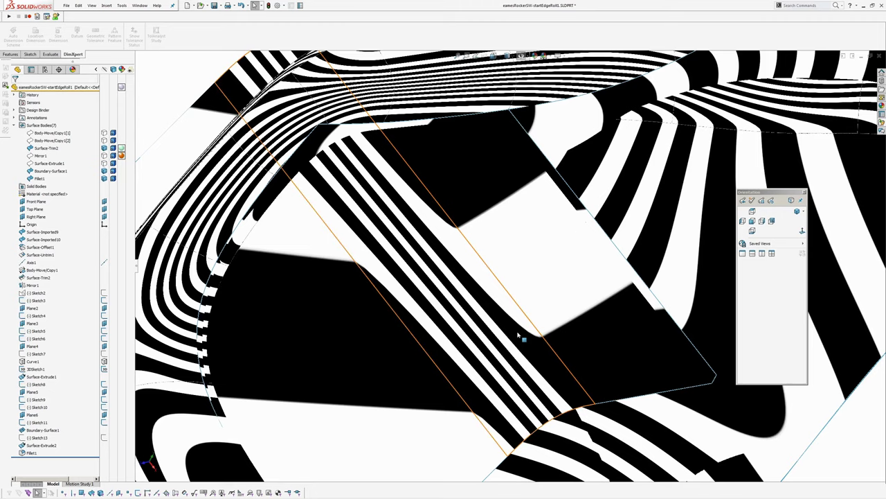
{"action": "scroll", "coordinate": [521, 338], "scroll_direction": "up", "scroll_amount": 2}
{"action": "mouse_move", "coordinate": [239, 164]}
{"action": "middle_mouse_down"}
{"action": "mouse_move", "coordinate": [453, 288]}
{"action": "mouse_move", "coordinate": [435, 263]}
{"action": "middle_mouse_up"}
{"action": "scroll", "coordinate": [436, 264], "scroll_direction": "up", "scroll_amount": 2}
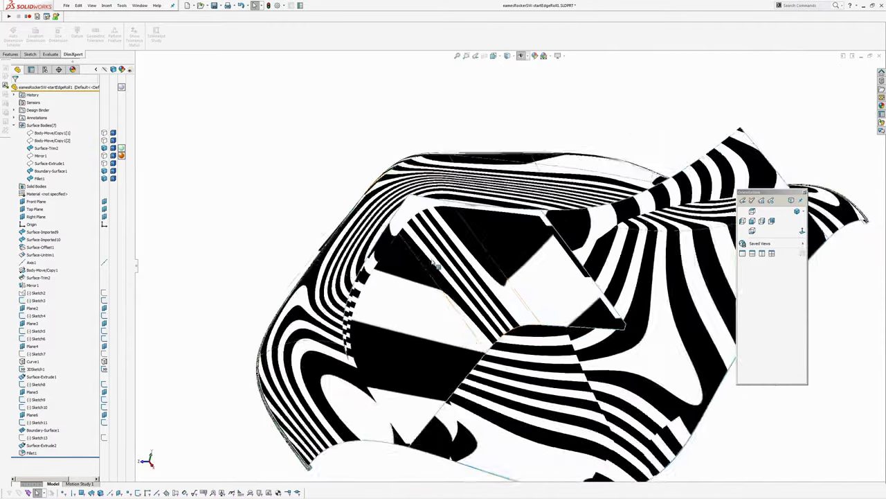
Turn off Zebra Stripes and hide the green shell body
{"action": "key", "text": "z"}
{"action": "mouse_move", "coordinate": [281, 143]}
{"action": "middle_mouse_down"}
{"action": "mouse_move", "coordinate": [367, 251]}
{"action": "mouse_move", "coordinate": [416, 260]}
{"action": "middle_mouse_up"}
{"action": "left_click", "coordinate": [414, 189]}
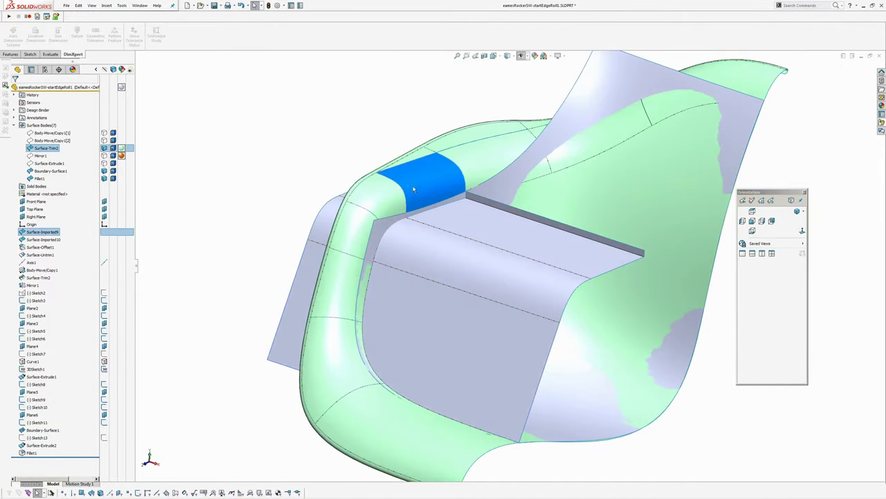
{"action": "left_click", "coordinate": [437, 169]}
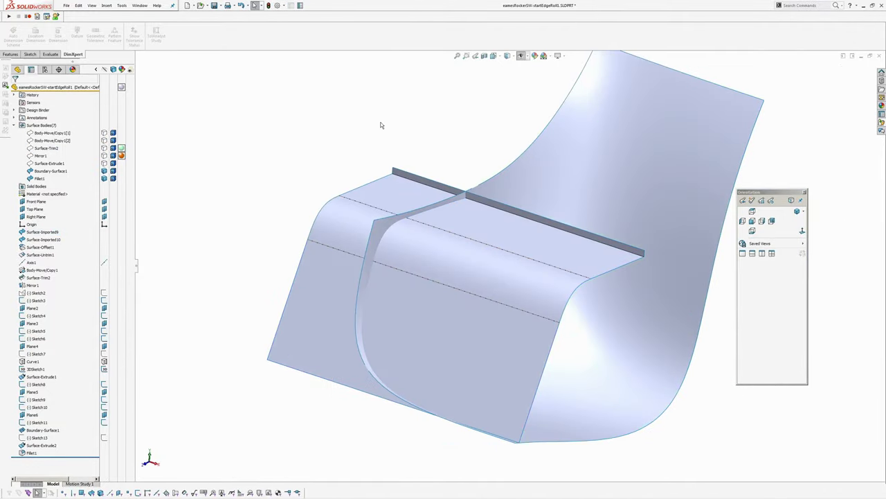
Trim the boundary surface with the filleted extruded surface as trim tool, keeping the large seat-and-back portion, and hide the filleted surface
{"action": "key", "text": "t"}
{"action": "left_click", "coordinate": [507, 302]}
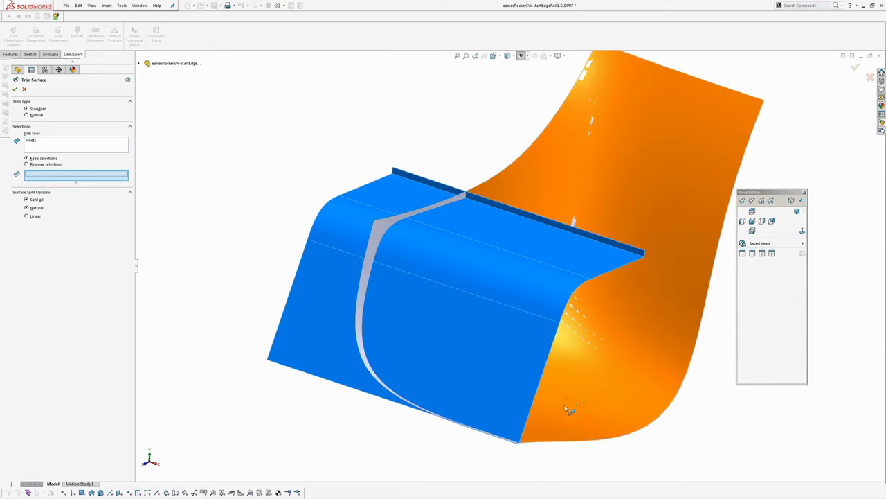
{"action": "left_click", "coordinate": [572, 404]}
{"action": "key", "text": "Return"}
{"action": "left_click", "coordinate": [341, 237]}
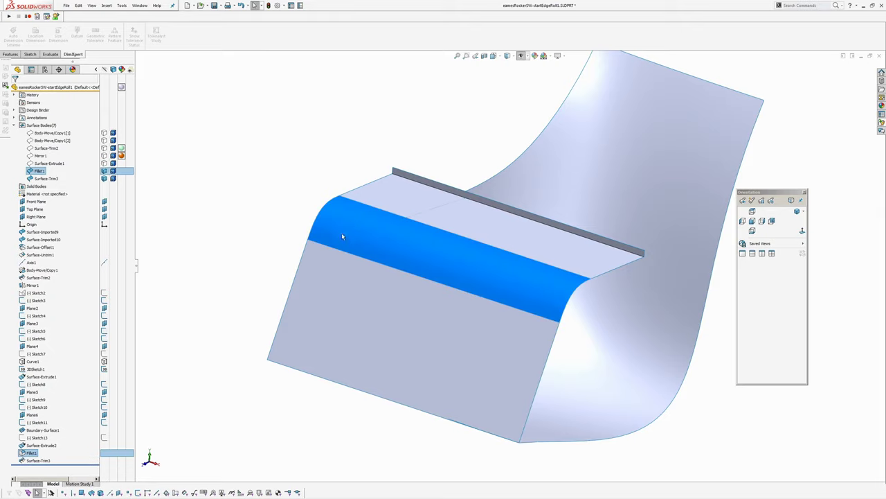
{"action": "left_click", "coordinate": [370, 217]}
Show the green shell body again and compare its inner edge with the trimmed surface's edge in wireframe
{"action": "middle_click_drag", "start_coordinate": [490, 291], "coordinate": [473, 283]}
{"action": "scroll", "coordinate": [459, 249], "scroll_direction": "up", "scroll_amount": 4}
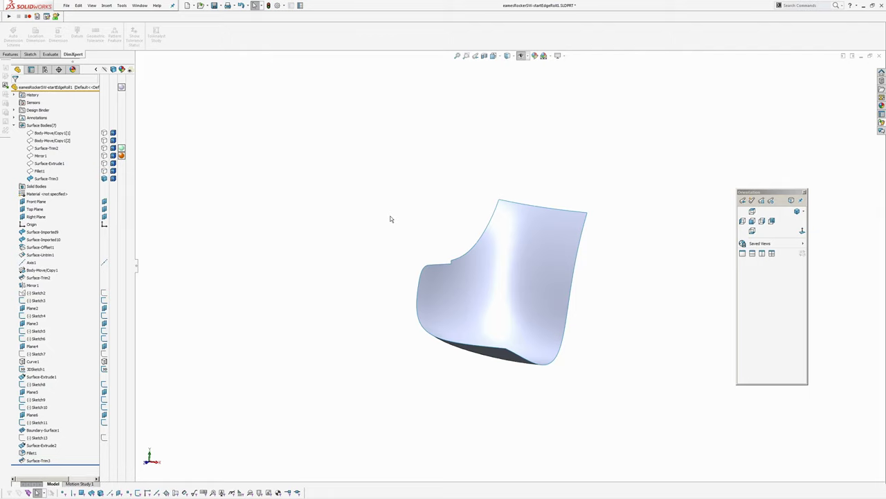
{"action": "middle_click_drag", "start_coordinate": [560, 272], "coordinate": [534, 271]}
{"action": "scroll", "coordinate": [534, 269], "scroll_direction": "down", "scroll_amount": 3}
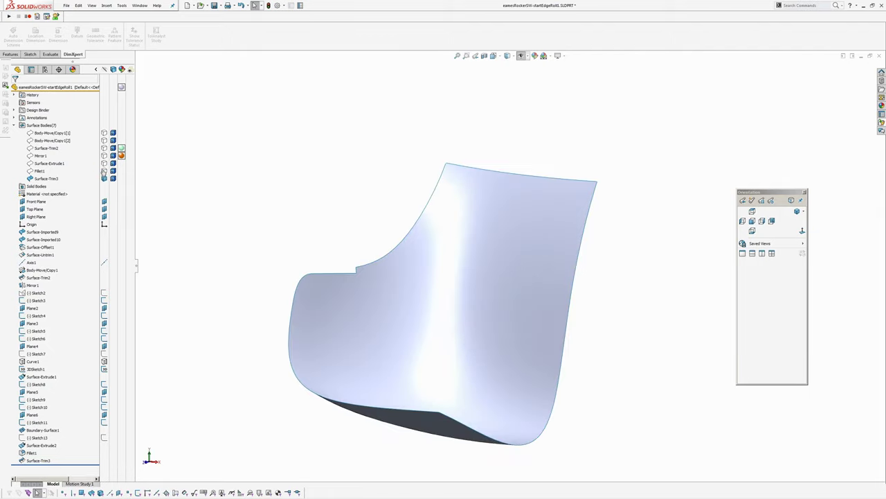
{"action": "left_click", "coordinate": [105, 148]}
{"action": "key", "text": "w"}
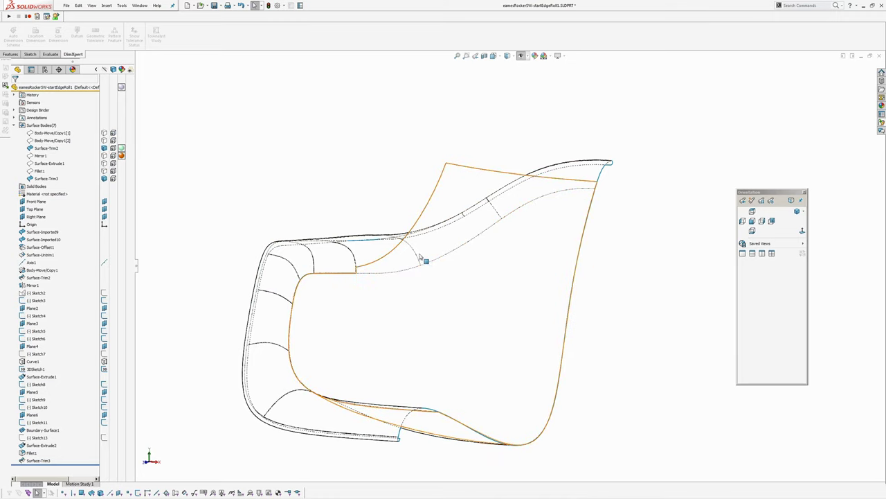
{"action": "middle_click_drag", "start_coordinate": [524, 245], "coordinate": [346, 269]}
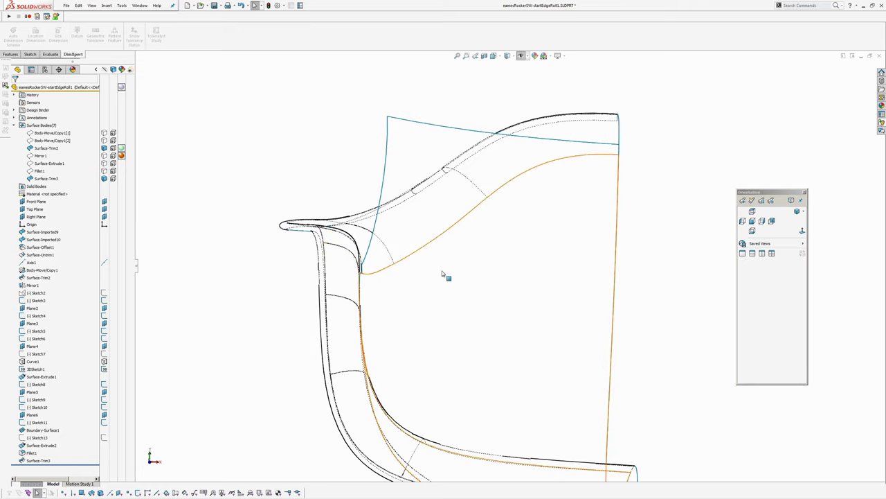
{"action": "mouse_move", "coordinate": [447, 275]}
{"action": "middle_mouse_down"}
{"action": "mouse_move", "coordinate": [388, 283]}
{"action": "mouse_move", "coordinate": [414, 260]}
{"action": "mouse_move", "coordinate": [439, 264]}
{"action": "middle_mouse_up"}
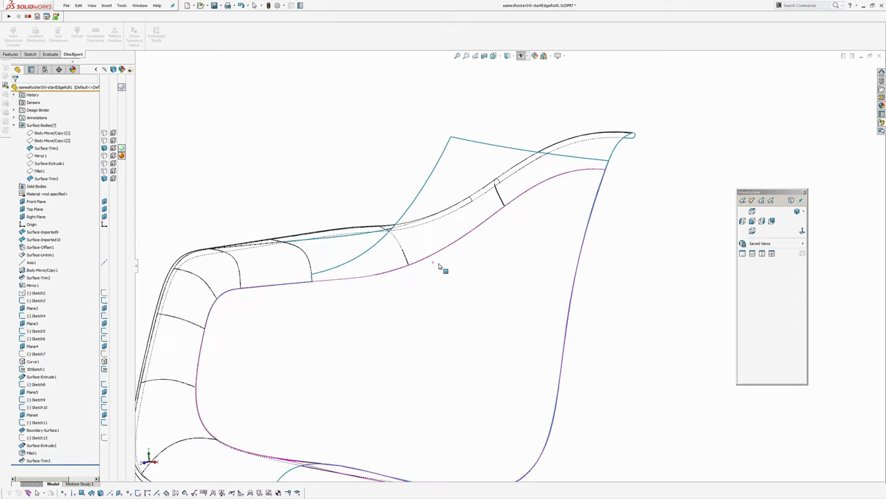
{"action": "scroll", "coordinate": [444, 258], "scroll_direction": "up", "scroll_amount": 3}
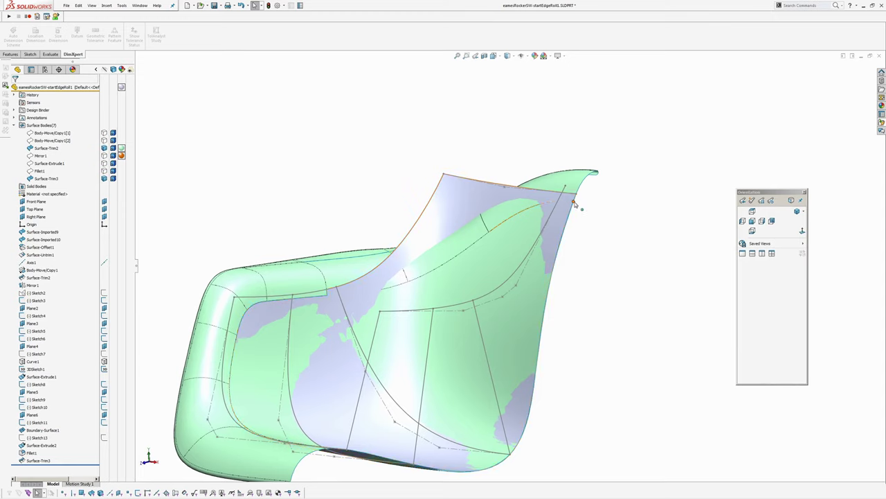
Create a reference axis at the intersection of the Front Plane and the Right Plane
{"action": "scroll", "coordinate": [601, 289], "scroll_direction": "up", "scroll_amount": 3}
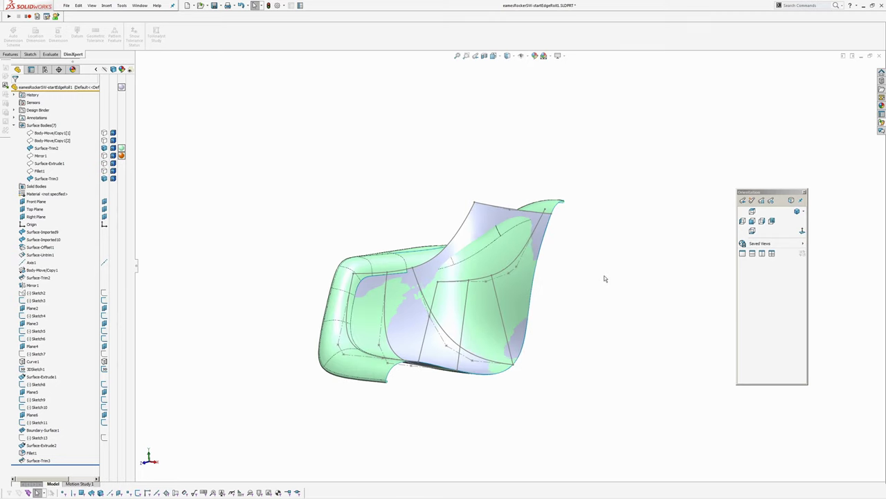
{"action": "scroll", "coordinate": [587, 249], "scroll_direction": "down", "scroll_amount": 2}
{"action": "middle_click_drag", "start_coordinate": [558, 267], "coordinate": [572, 241], "text": "ctrl"}
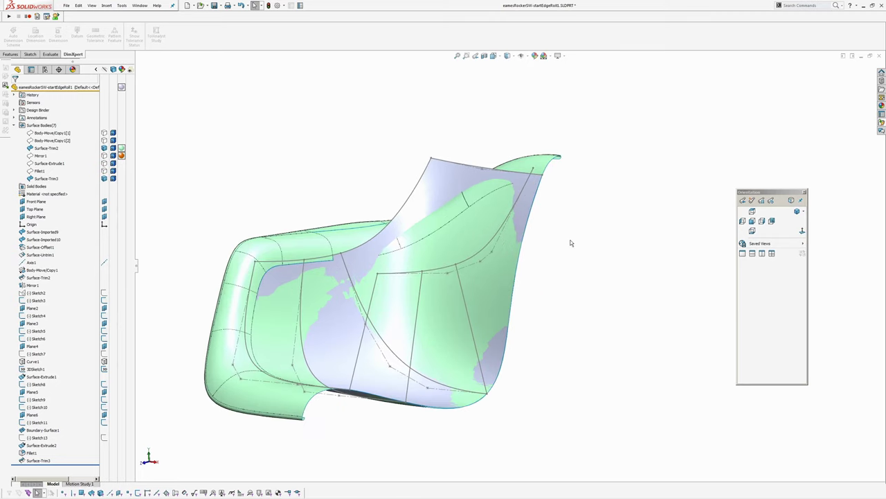
{"action": "scroll", "coordinate": [572, 242], "scroll_direction": "up", "scroll_amount": 1}
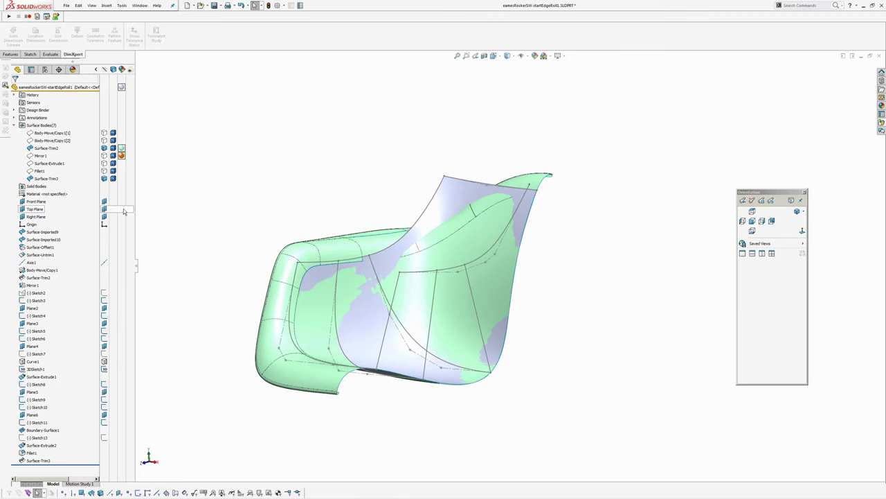
{"action": "left_click", "coordinate": [35, 202]}
{"action": "left_click", "coordinate": [35, 217], "text": "ctrl"}
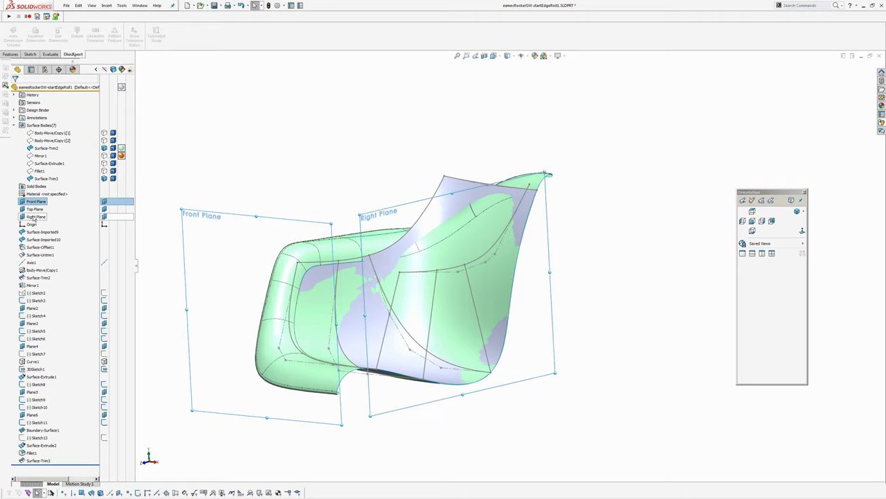
{"action": "left_click", "coordinate": [45, 239]}
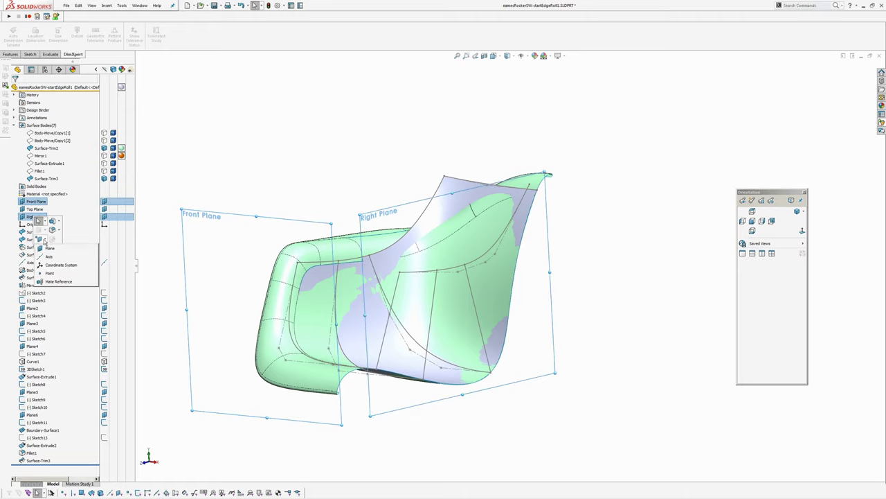
{"action": "left_click", "coordinate": [50, 257]}
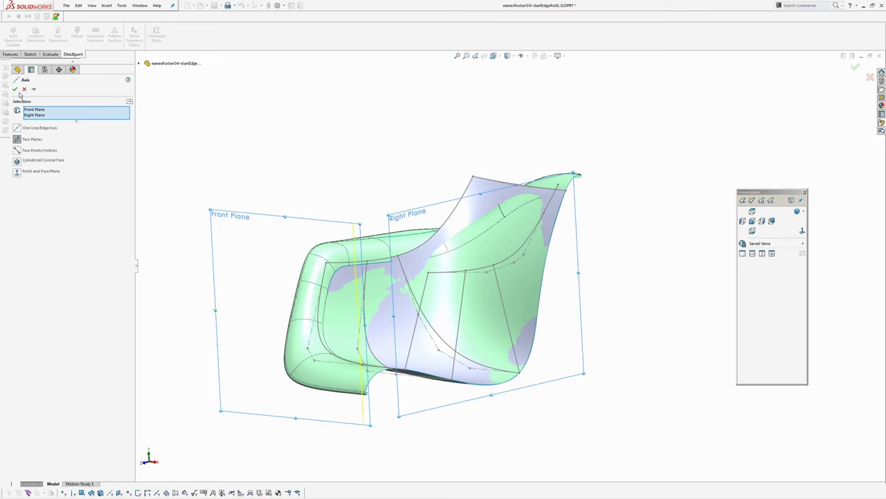
{"action": "left_click", "coordinate": [14, 89]}
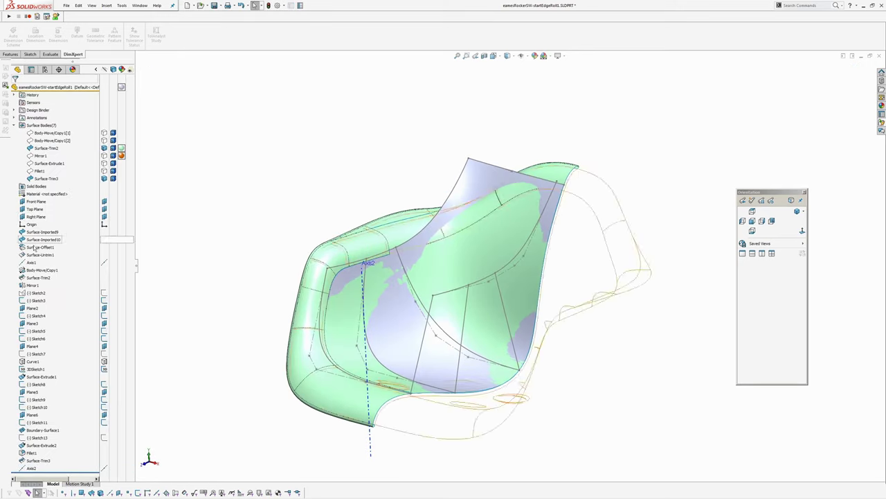
Create a reference plane through the new axis at 45 degrees to the Right Plane
{"action": "left_click", "coordinate": [256, 282]}
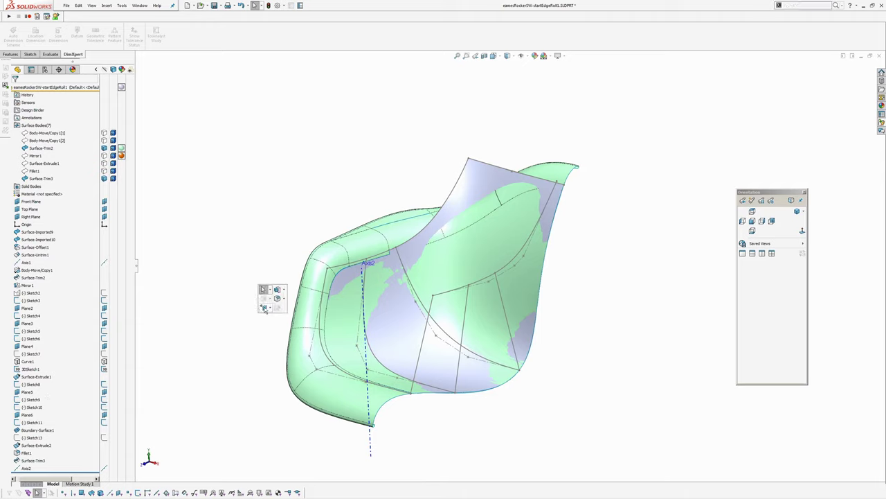
{"action": "left_click", "coordinate": [264, 310]}
{"action": "left_click", "coordinate": [264, 333]}
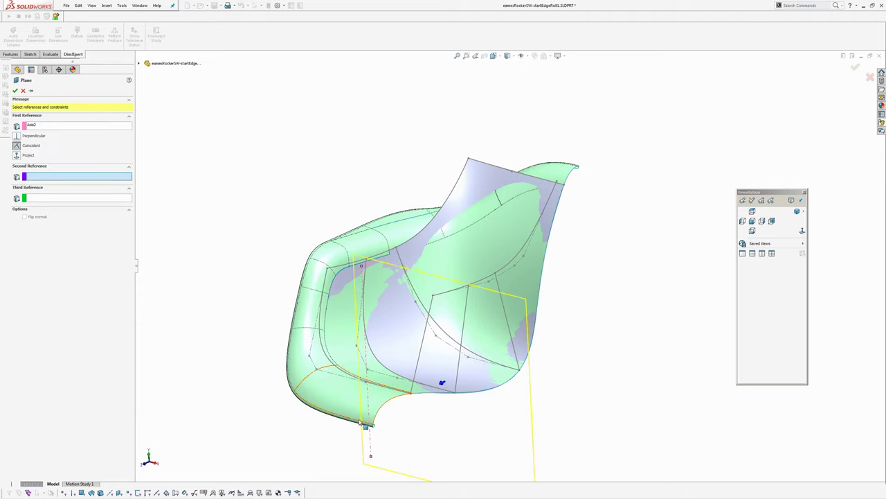
{"action": "left_click", "coordinate": [141, 63]}
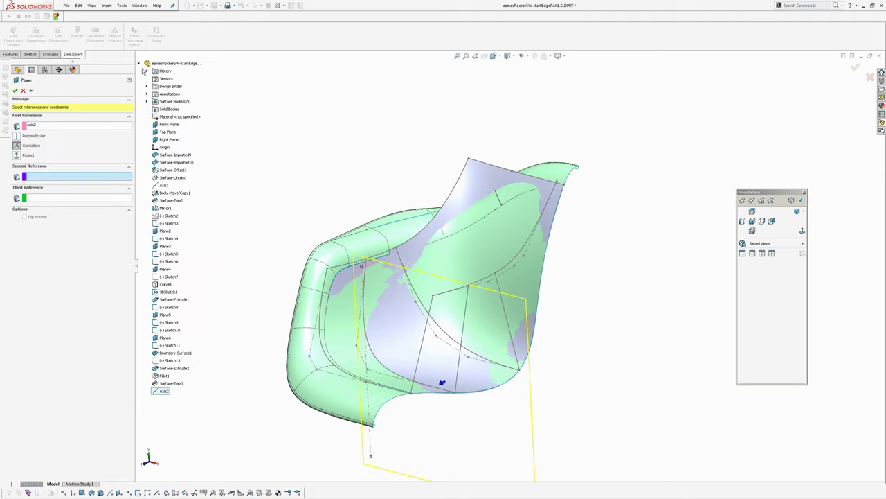
{"action": "left_click", "coordinate": [168, 139]}
{"action": "middle_click_drag", "start_coordinate": [414, 228], "coordinate": [440, 272]}
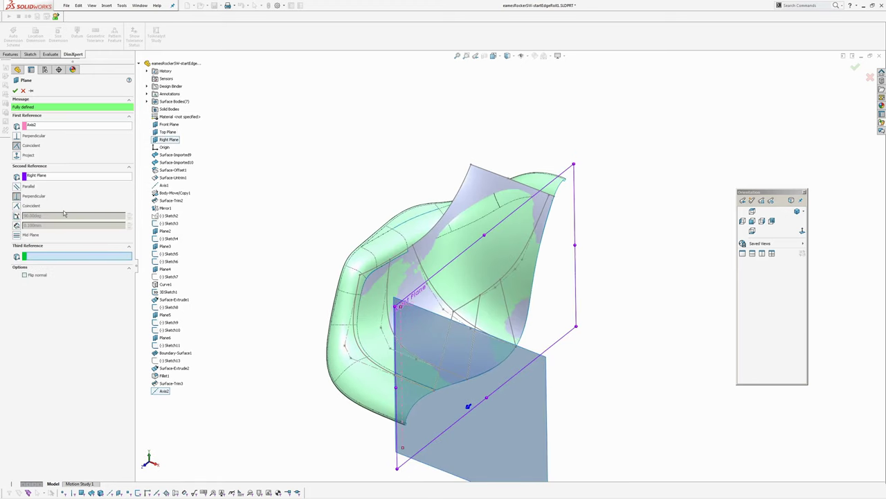
{"action": "left_click", "coordinate": [17, 216]}
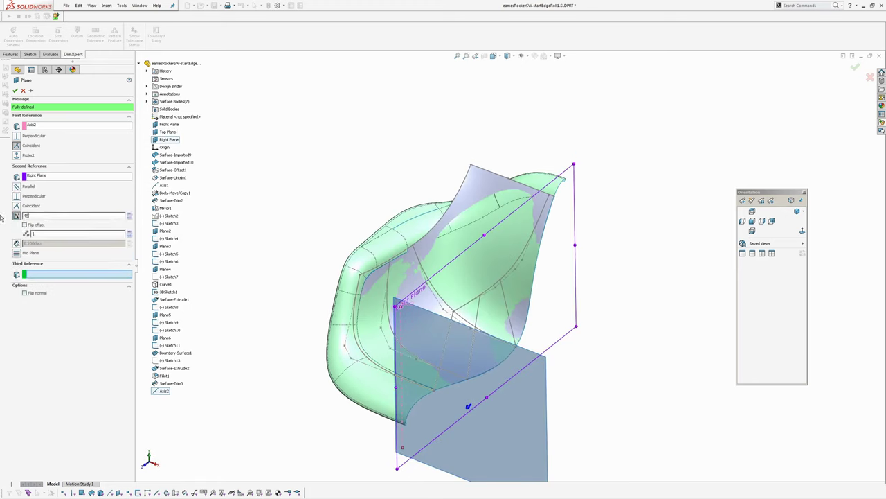
{"action": "type", "text": "45"}
{"action": "key", "text": "Return"}
{"action": "key", "text": "Return"}
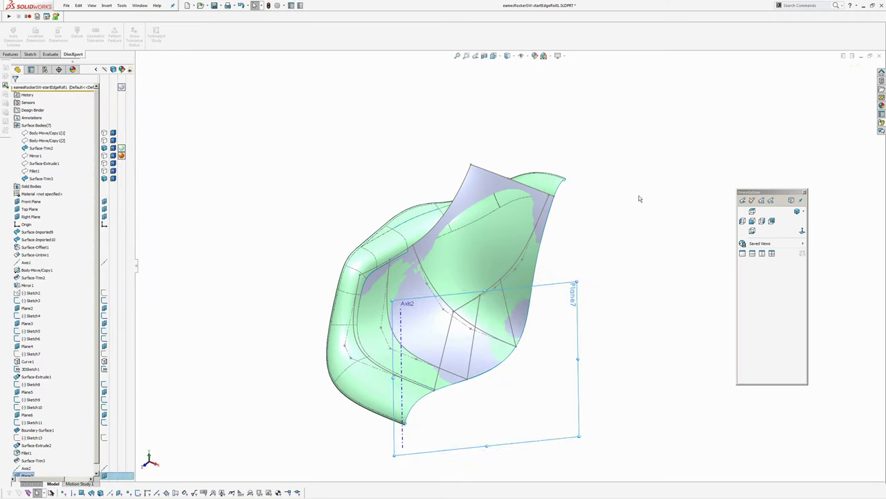
View the chair square to the 45-degree plane and examine the shell's inner edge against the trimmed surface
{"action": "left_click", "coordinate": [25, 470]}
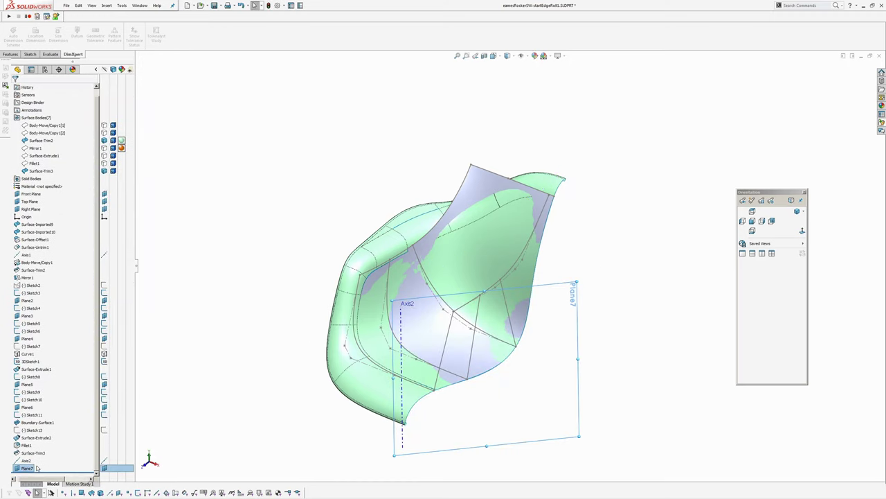
{"action": "key", "text": "ctrl+8"}
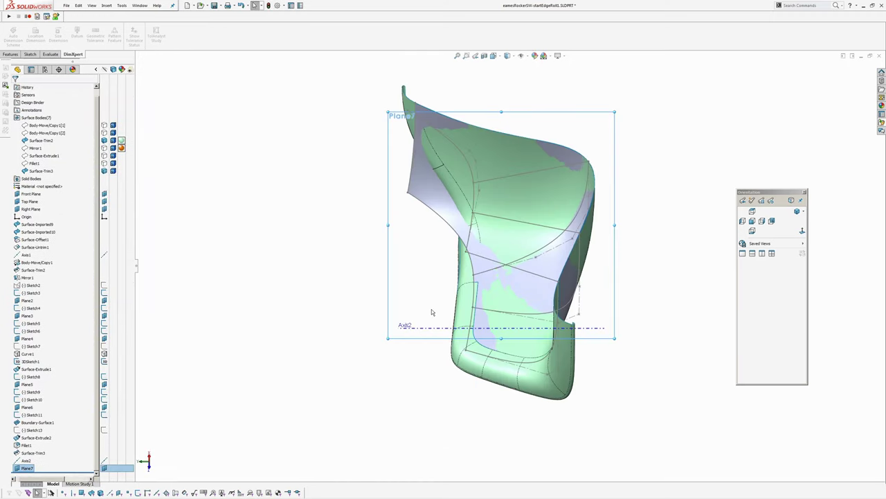
{"action": "key", "text": "ctrl+8"}
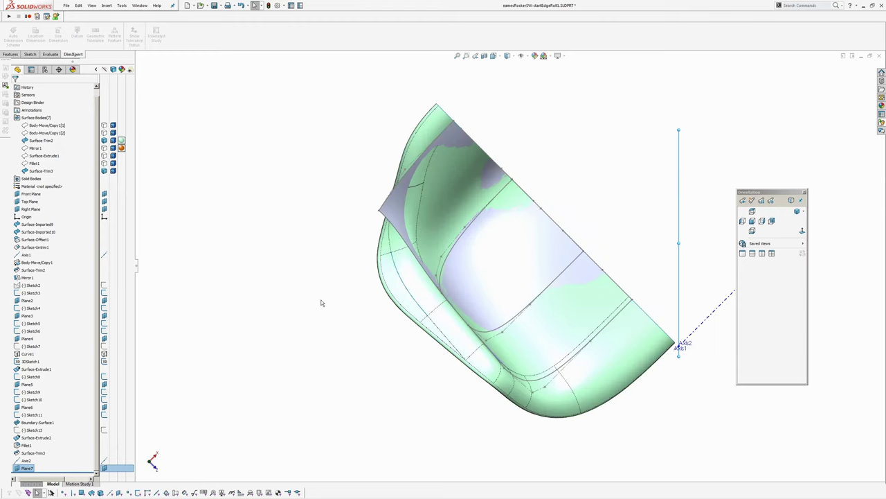
{"action": "scroll", "coordinate": [529, 223], "scroll_direction": "down", "scroll_amount": 1}
{"action": "middle_click_drag", "start_coordinate": [599, 218], "coordinate": [552, 236], "text": "ctrl"}
{"action": "scroll", "coordinate": [504, 275], "scroll_direction": "down", "scroll_amount": 2}
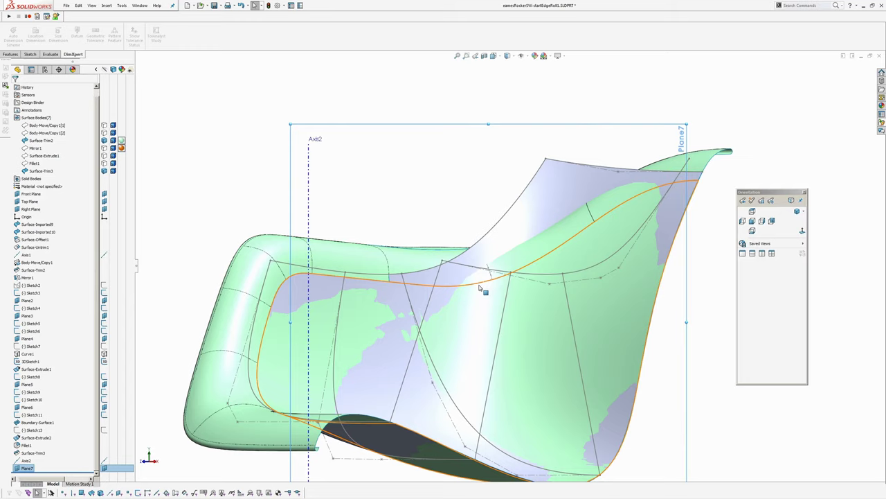
{"action": "middle_click_drag", "start_coordinate": [476, 285], "coordinate": [464, 287], "text": "ctrl"}
{"action": "left_click", "coordinate": [404, 189]}
{"action": "scroll", "coordinate": [403, 190], "scroll_direction": "up", "scroll_amount": 2}
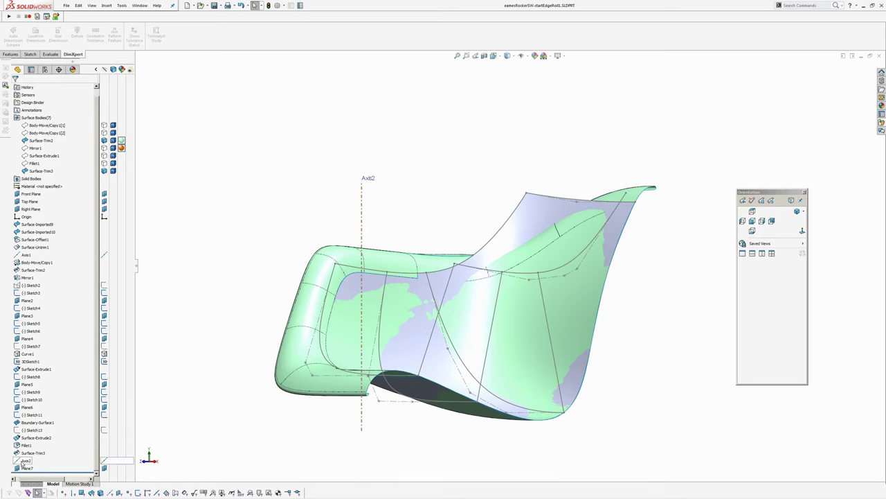
Start a sketch on the 45-degree plane and display the model in wireframe
{"action": "left_click", "coordinate": [25, 469]}
{"action": "left_click", "coordinate": [29, 460]}
{"action": "middle_click_drag", "start_coordinate": [458, 275], "coordinate": [459, 253], "text": "ctrl"}
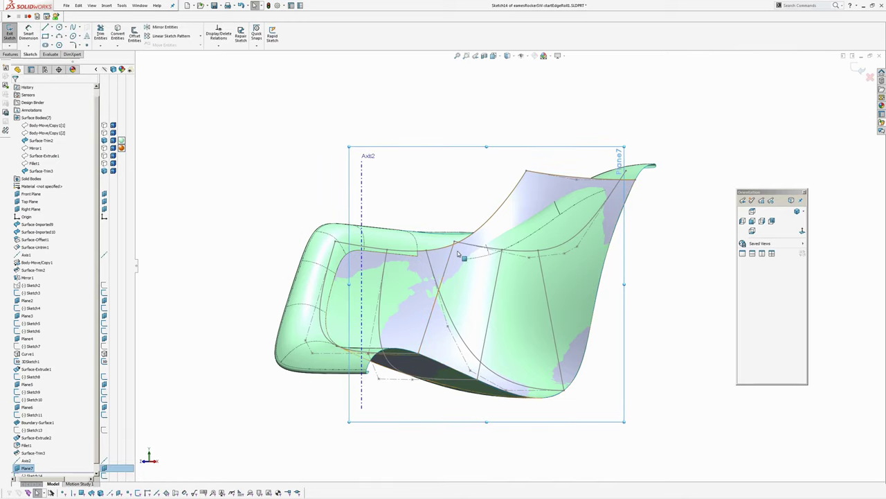
{"action": "scroll", "coordinate": [457, 253], "scroll_direction": "down", "scroll_amount": 1}
{"action": "middle_click_drag", "start_coordinate": [476, 290], "coordinate": [483, 287], "text": "ctrl"}
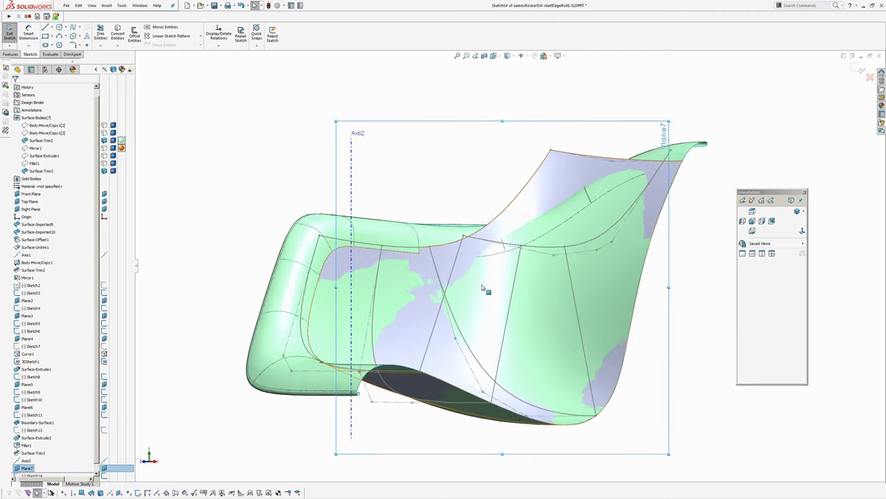
{"action": "scroll", "coordinate": [483, 287], "scroll_direction": "down", "scroll_amount": 1}
{"action": "key", "text": "w"}
{"action": "left_click", "coordinate": [430, 168]}
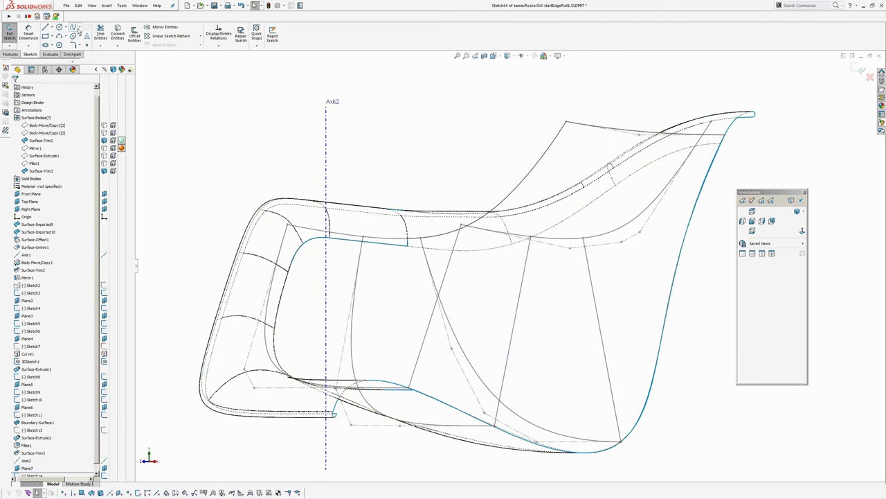
Sketch a Bezier style spline along the shell's inner edge, from the trimmed surface's corner by the armrest to its rear edge, with four intermediate control vertices
{"action": "left_click", "coordinate": [79, 29]}
{"action": "left_click", "coordinate": [83, 45]}
{"action": "scroll", "coordinate": [432, 251], "scroll_direction": "down", "scroll_amount": 3}
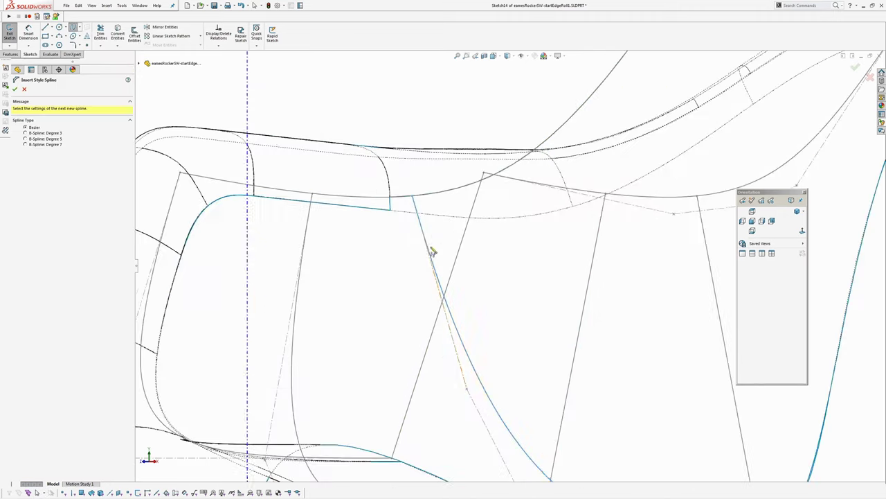
{"action": "left_click", "coordinate": [390, 211]}
{"action": "middle_click_drag", "start_coordinate": [483, 234], "coordinate": [457, 265], "text": "ctrl"}
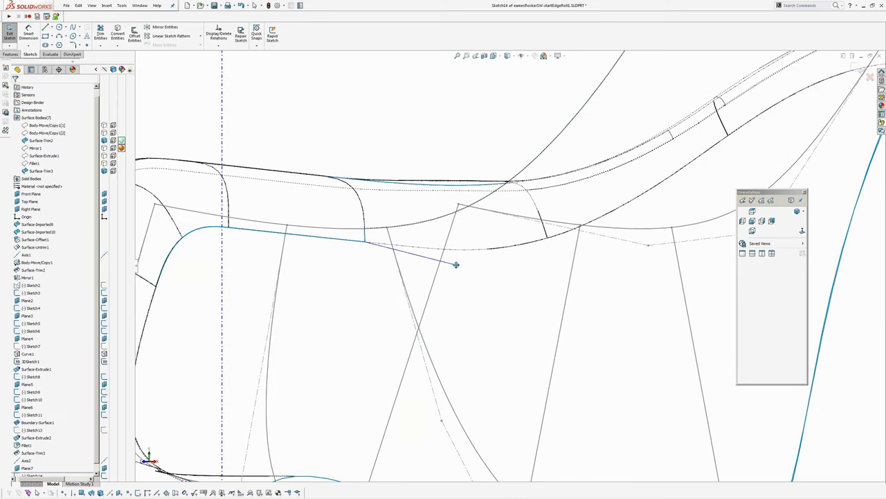
{"action": "left_click", "coordinate": [485, 252]}
{"action": "middle_click_drag", "start_coordinate": [560, 256], "coordinate": [477, 301], "text": "ctrl"}
{"action": "scroll", "coordinate": [504, 277], "scroll_direction": "up", "scroll_amount": 1}
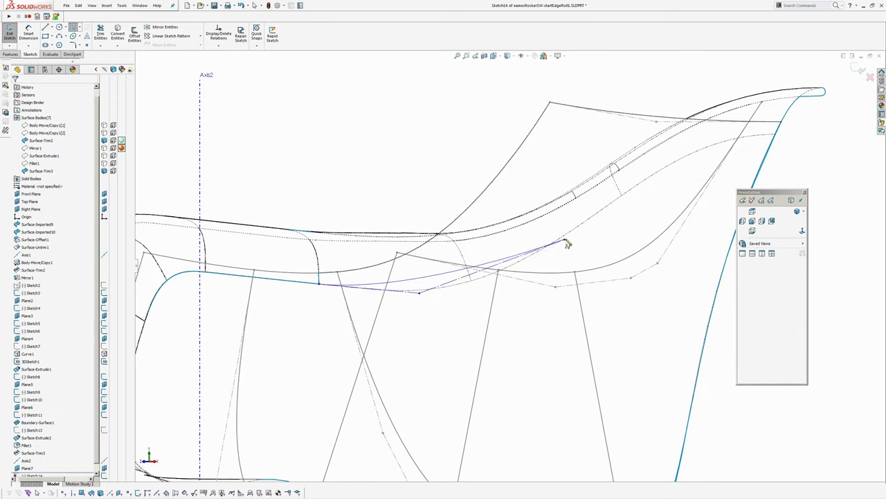
{"action": "left_click", "coordinate": [564, 240]}
{"action": "left_click", "coordinate": [667, 155]}
{"action": "left_click", "coordinate": [716, 129]}
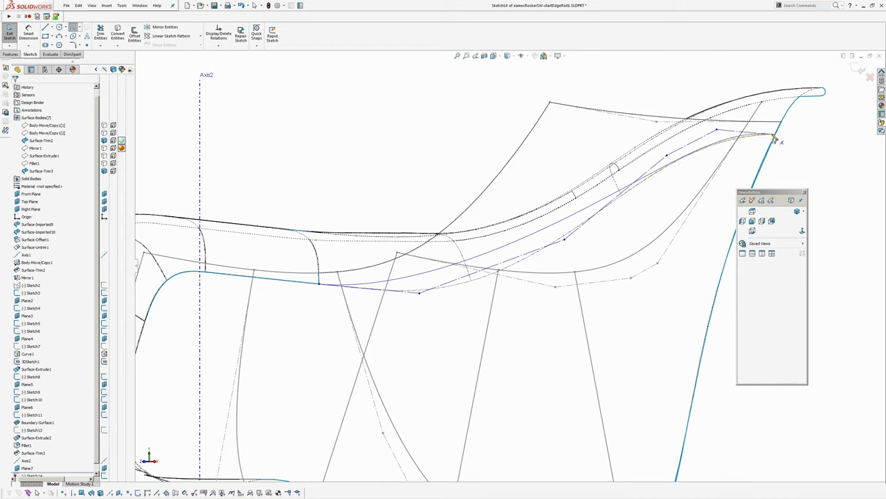
{"action": "left_click", "coordinate": [775, 134]}
{"action": "right_click", "coordinate": [783, 139]}
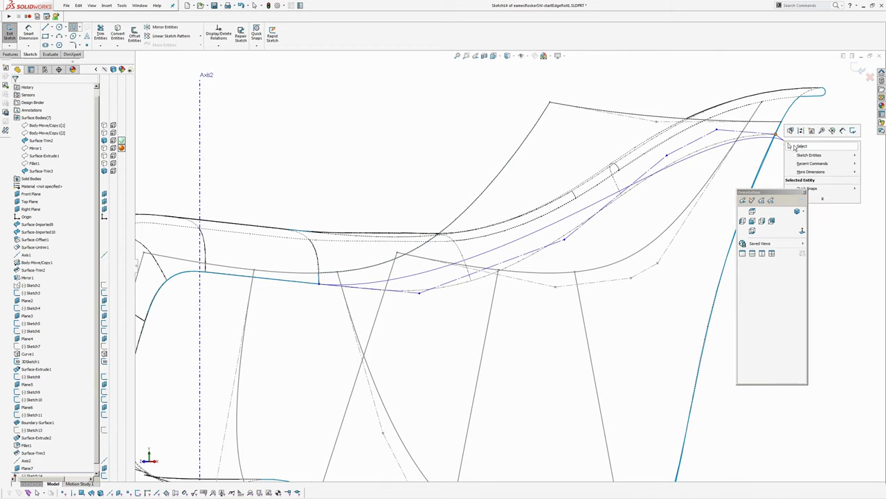
{"action": "left_click", "coordinate": [796, 145]}
Make the style spline's upper endpoint coincident with the trimmed surface's rear edge
{"action": "middle_click_drag", "start_coordinate": [781, 158], "coordinate": [767, 176], "text": "ctrl"}
{"action": "scroll", "coordinate": [766, 175], "scroll_direction": "down", "scroll_amount": 5}
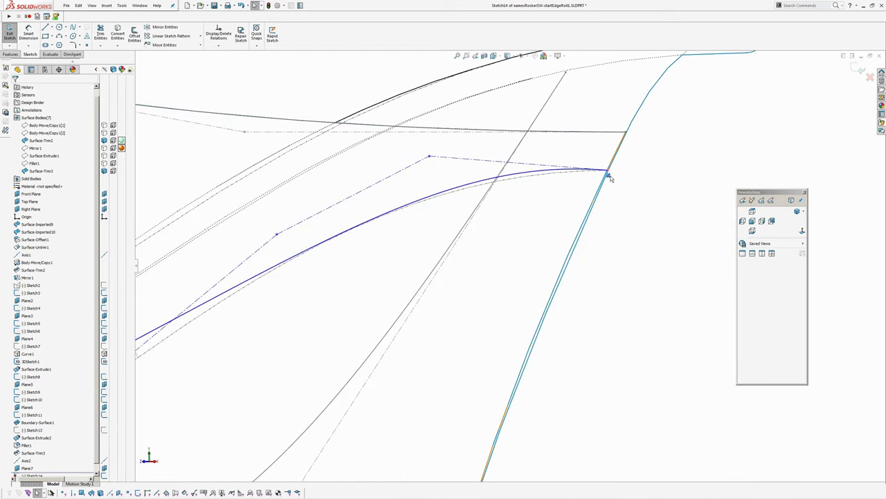
{"action": "scroll", "coordinate": [611, 179], "scroll_direction": "up", "scroll_amount": 3}
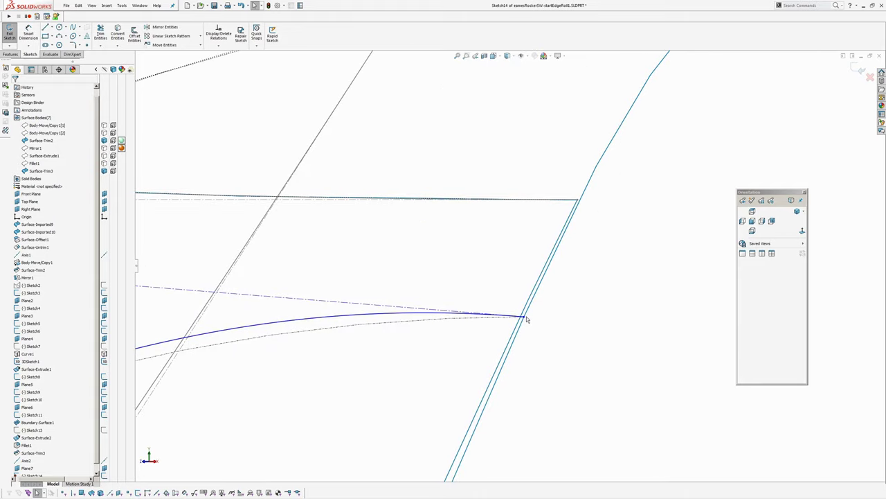
{"action": "left_click", "coordinate": [524, 316]}
{"action": "left_click", "coordinate": [523, 310]}
{"action": "left_click", "coordinate": [524, 316], "text": "ctrl"}
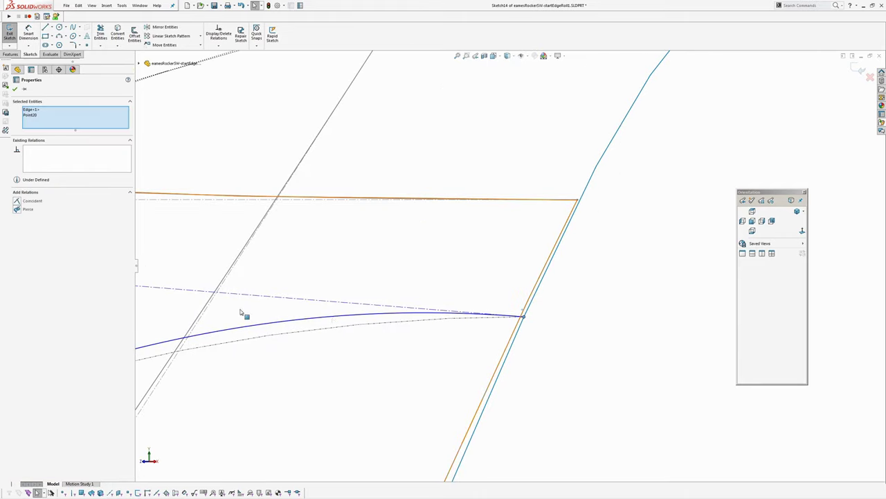
{"action": "left_click", "coordinate": [16, 201]}
Make the control polygon segment at the spline's upper end horizontal
{"action": "scroll", "coordinate": [511, 331], "scroll_direction": "up", "scroll_amount": 8}
{"action": "middle_click_drag", "start_coordinate": [411, 314], "coordinate": [447, 294], "text": "ctrl"}
{"action": "left_click", "coordinate": [618, 248]}
{"action": "scroll", "coordinate": [544, 245], "scroll_direction": "down", "scroll_amount": 5}
{"action": "left_click", "coordinate": [482, 256]}
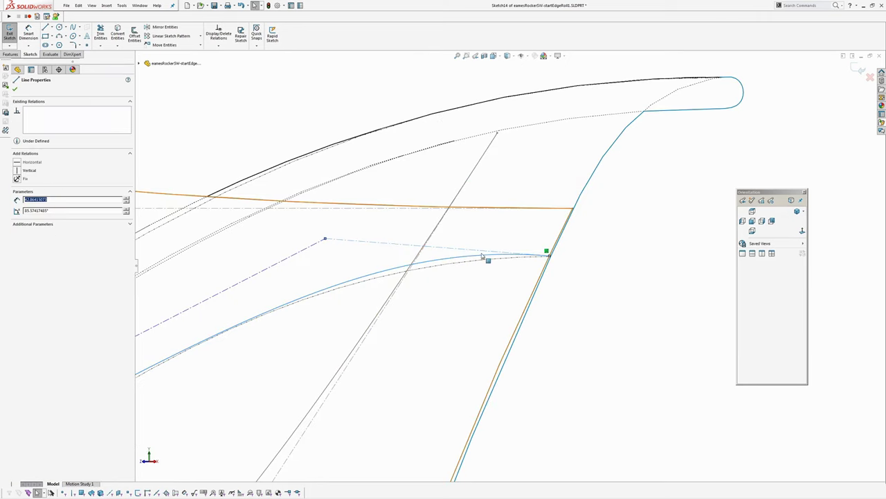
{"action": "left_click", "coordinate": [16, 162]}
{"action": "left_click", "coordinate": [629, 270]}
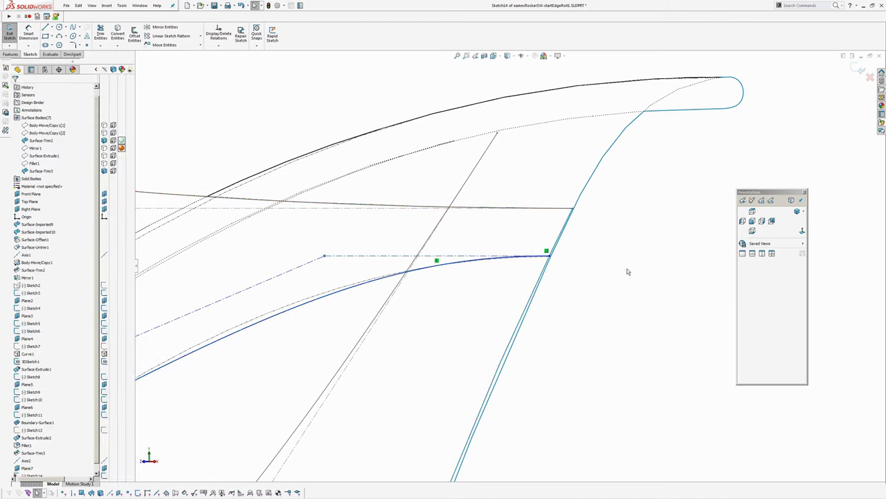
Hide the Surface-Trim2 shell body to expose the trimmed surface's edge at the spline's lower end
{"action": "scroll", "coordinate": [625, 278], "scroll_direction": "up", "scroll_amount": 8}
{"action": "middle_click_drag", "start_coordinate": [430, 326], "coordinate": [551, 260], "text": "ctrl"}
{"action": "scroll", "coordinate": [326, 358], "scroll_direction": "down", "scroll_amount": 2}
{"action": "middle_click_drag", "start_coordinate": [326, 358], "coordinate": [419, 332], "text": "ctrl"}
{"action": "left_click", "coordinate": [289, 299]}
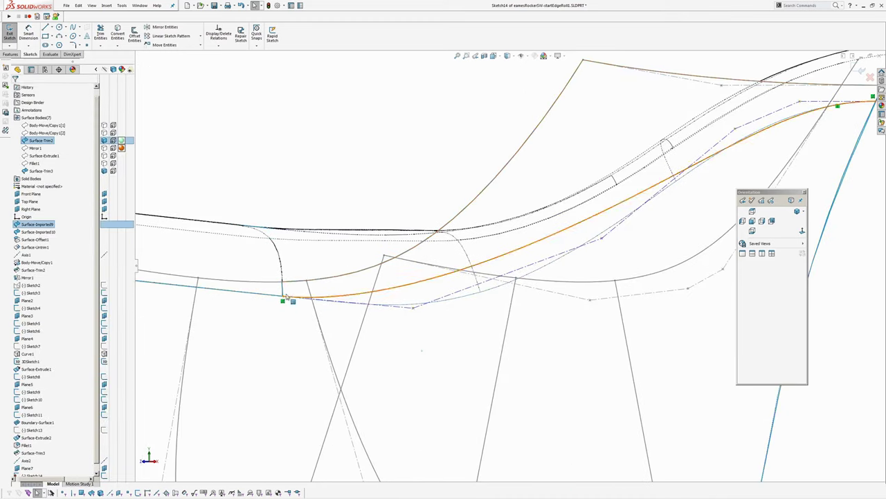
{"action": "scroll", "coordinate": [288, 300], "scroll_direction": "down", "scroll_amount": 3}
{"action": "mouse_move", "coordinate": [293, 299]}
{"action": "middle_mouse_down"}
{"action": "mouse_move", "coordinate": [317, 303]}
{"action": "mouse_move", "coordinate": [332, 326]}
{"action": "middle_mouse_up"}
{"action": "scroll", "coordinate": [332, 326], "scroll_direction": "up", "scroll_amount": 3}
{"action": "mouse_move", "coordinate": [409, 348]}
{"action": "middle_mouse_down", "text": "ctrl"}
{"action": "mouse_move", "coordinate": [409, 358]}
{"action": "mouse_move", "coordinate": [423, 358]}
{"action": "middle_mouse_up", "text": "ctrl"}
{"action": "scroll", "coordinate": [364, 296], "scroll_direction": "down", "scroll_amount": 3}
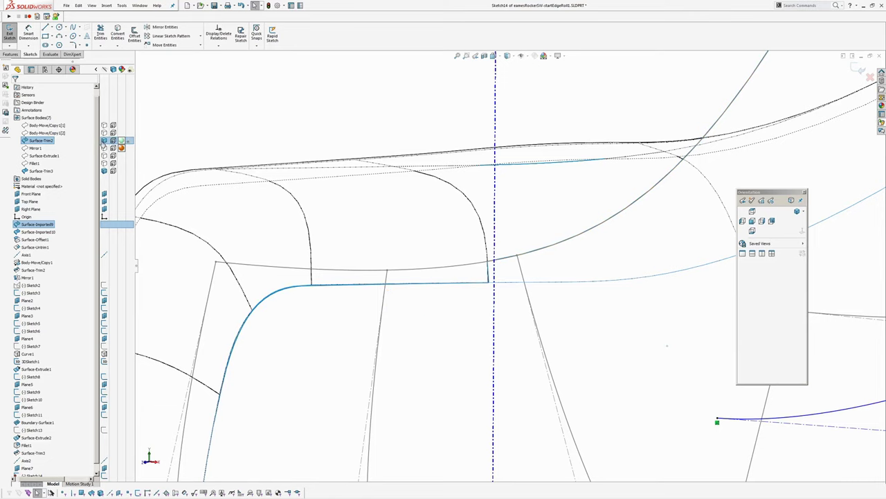
{"action": "left_click", "coordinate": [104, 141]}
Make the style spline tangent to the trimmed surface's edge at its lower end
{"action": "left_click", "coordinate": [478, 290]}
{"action": "mouse_move", "coordinate": [481, 287]}
{"action": "middle_mouse_down"}
{"action": "mouse_move", "coordinate": [553, 352]}
{"action": "mouse_move", "coordinate": [534, 337]}
{"action": "middle_mouse_up"}
{"action": "left_click", "coordinate": [539, 325], "text": "ctrl"}
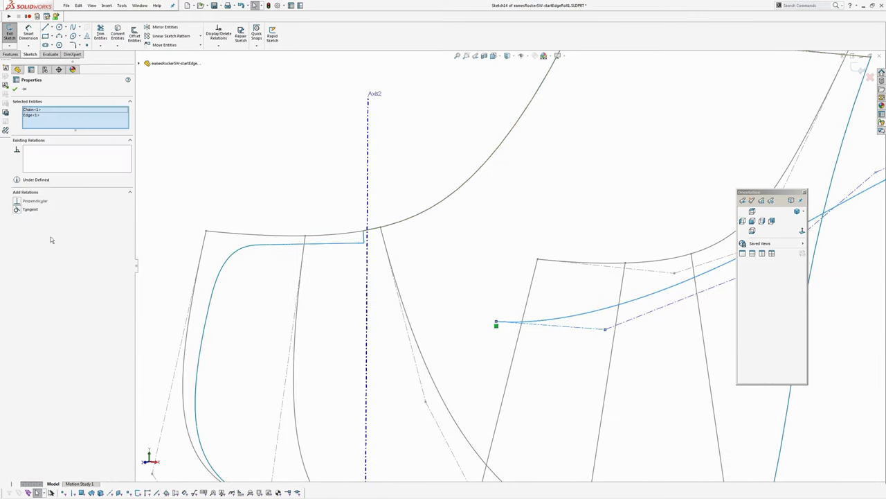
{"action": "left_click", "coordinate": [20, 209]}
View the model square to the sketch plane and show the Surface-Trim2 shell body again
{"action": "left_click", "coordinate": [802, 231]}
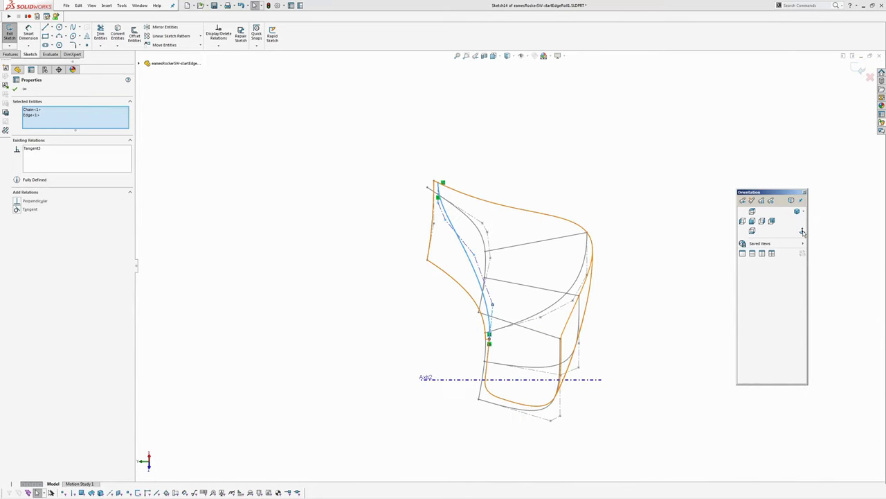
{"action": "left_click", "coordinate": [799, 230]}
{"action": "left_click", "coordinate": [799, 230]}
{"action": "scroll", "coordinate": [623, 246], "scroll_direction": "down", "scroll_amount": 5}
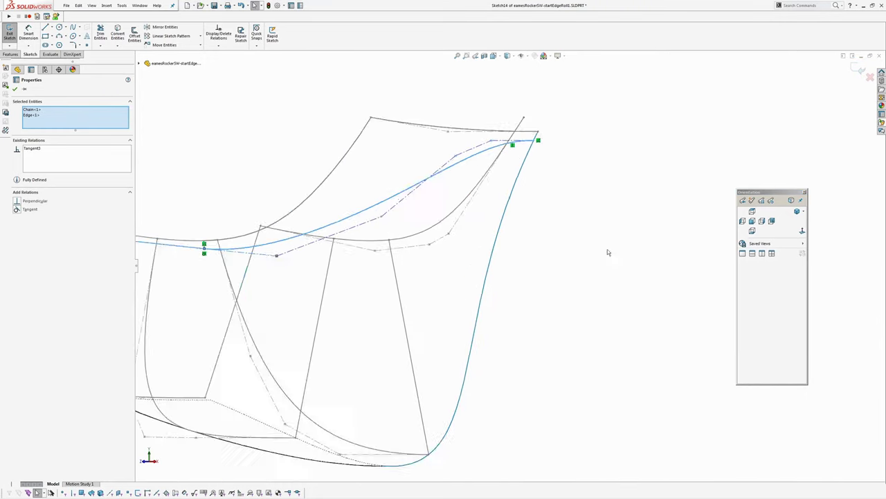
{"action": "middle_click_drag", "start_coordinate": [485, 264], "coordinate": [647, 268], "text": "ctrl"}
{"action": "left_click", "coordinate": [620, 271]}
{"action": "scroll", "coordinate": [650, 321], "scroll_direction": "up", "scroll_amount": 2}
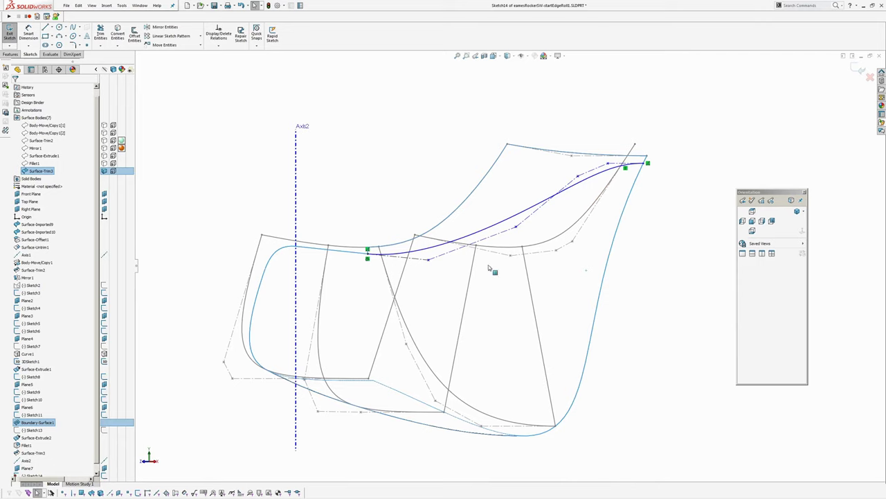
{"action": "key", "text": "s"}
{"action": "key", "text": "Tab"}
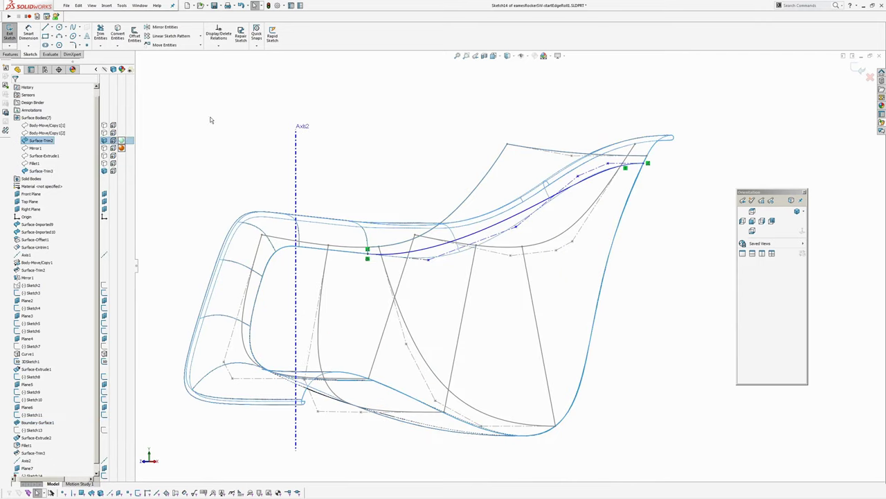
Hide the other sketches and reference geometry, and pull the spline's first intermediate control vertex outward along the tangent direction
{"action": "scroll", "coordinate": [395, 288], "scroll_direction": "down", "scroll_amount": 3}
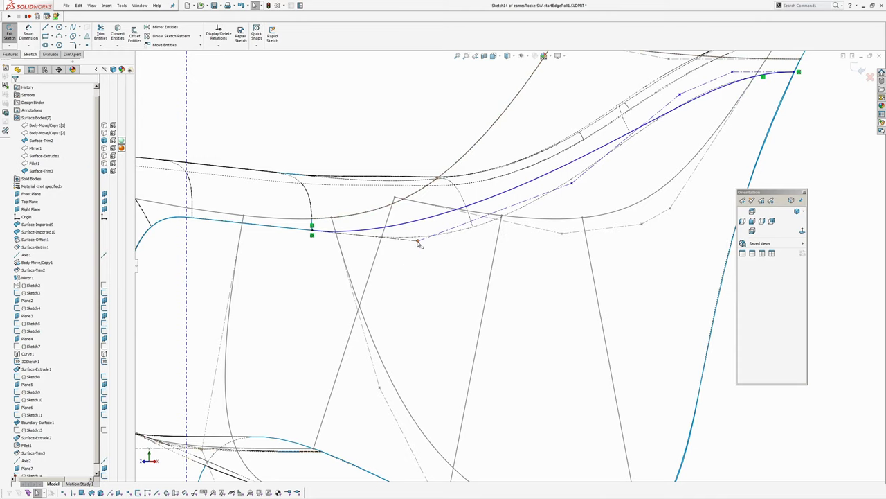
{"action": "key", "text": "Tab"}
{"action": "left_click_drag", "start_coordinate": [419, 243], "coordinate": [538, 253]}
{"action": "left_click_drag", "start_coordinate": [535, 289], "coordinate": [534, 288]}
{"action": "middle_click_drag", "start_coordinate": [542, 222], "coordinate": [509, 270], "text": "ctrl"}
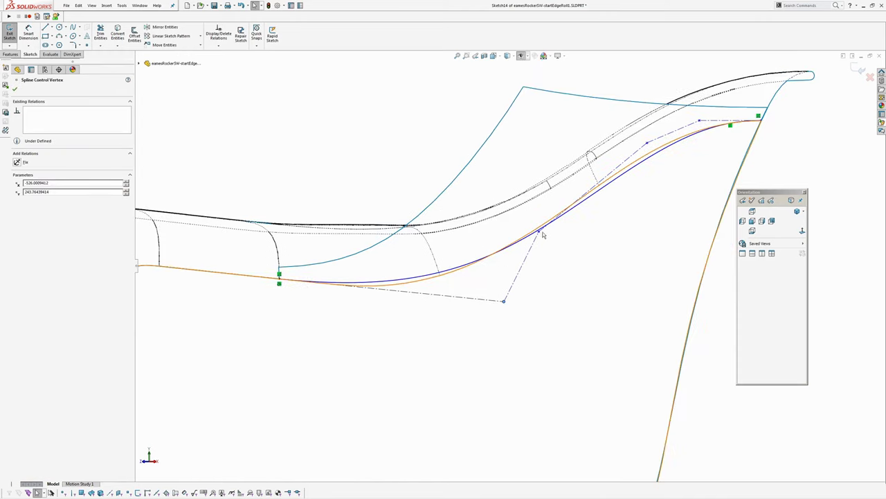
Reposition the spline's two lower intermediate control vertices to bring its lower bend close to the shell's inner edge
{"action": "left_click_drag", "start_coordinate": [543, 235], "coordinate": [458, 259]}
{"action": "mouse_move", "coordinate": [504, 302]}
{"action": "left_mouse_down"}
{"action": "mouse_move", "coordinate": [472, 306]}
{"action": "mouse_move", "coordinate": [504, 308]}
{"action": "left_mouse_up"}
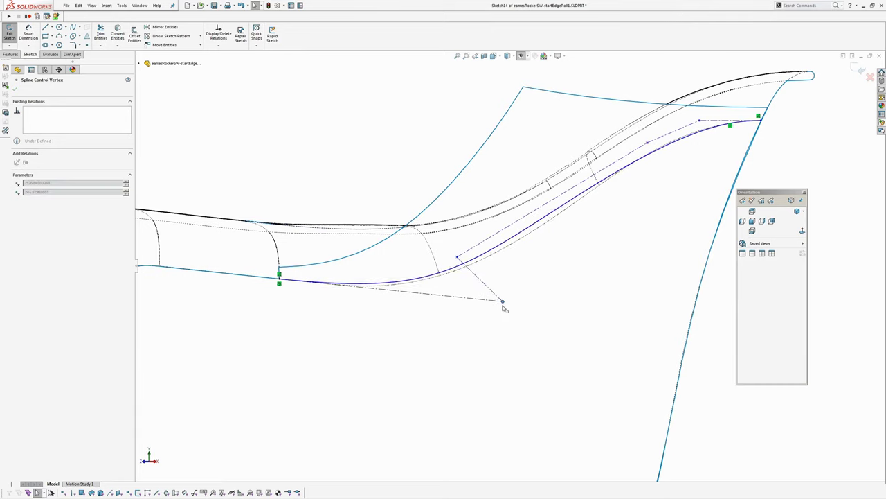
{"action": "left_click_drag", "start_coordinate": [458, 257], "coordinate": [460, 305]}
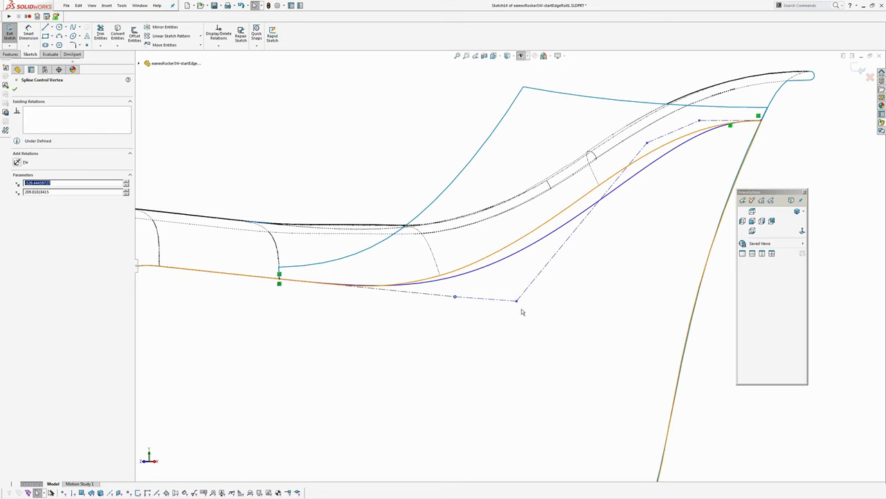
{"action": "left_click_drag", "start_coordinate": [518, 302], "coordinate": [497, 287]}
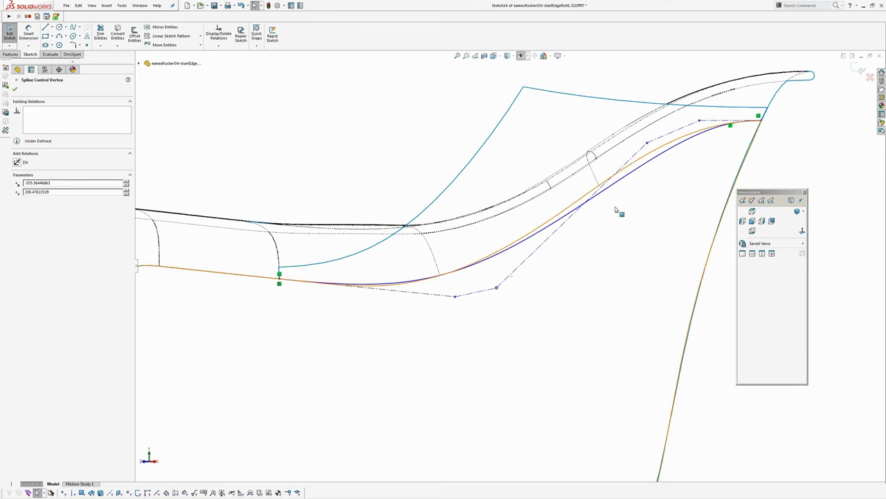
Shift the two upper intermediate control vertices and fine-tune the lowest one so the spline follows the shell's inner edge
{"action": "scroll", "coordinate": [615, 210], "scroll_direction": "down", "scroll_amount": 1}
{"action": "left_click_drag", "start_coordinate": [608, 182], "coordinate": [587, 181]}
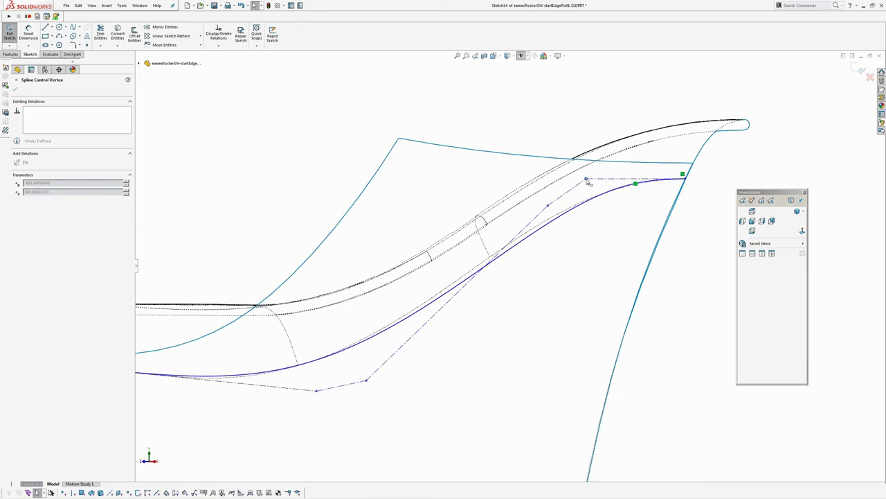
{"action": "left_click", "coordinate": [550, 206]}
{"action": "left_click_drag", "start_coordinate": [549, 211], "coordinate": [471, 241]}
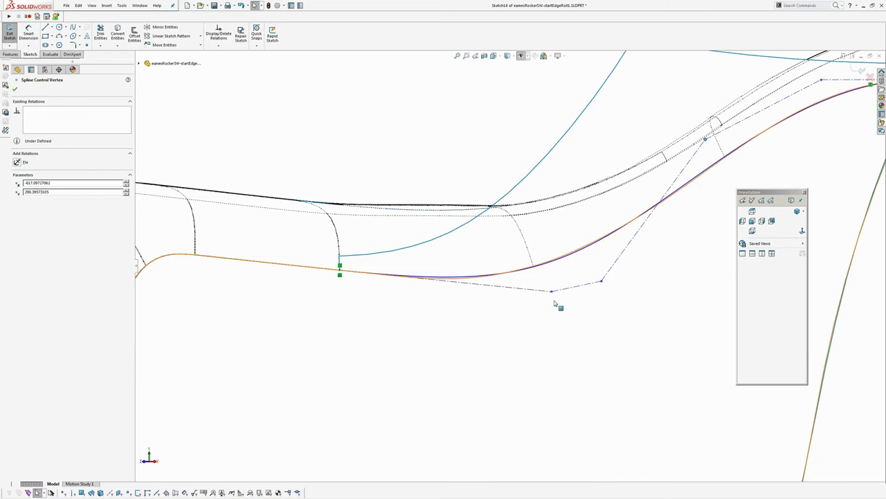
{"action": "mouse_move", "coordinate": [554, 303]}
{"action": "left_mouse_down"}
{"action": "mouse_move", "coordinate": [552, 295]}
{"action": "mouse_move", "coordinate": [518, 297]}
{"action": "mouse_move", "coordinate": [545, 308]}
{"action": "left_mouse_up"}
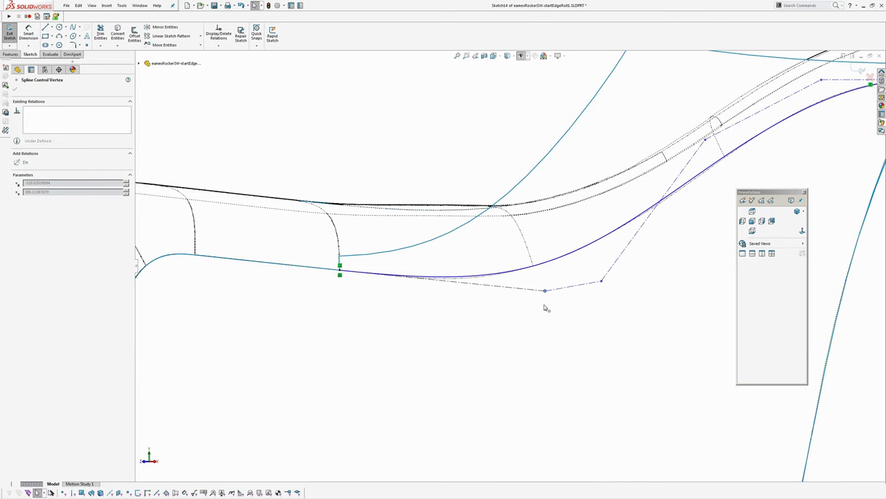
Display the style spline's curvature comb to check its smoothness, and turn the comb off again
{"action": "scroll", "coordinate": [547, 307], "scroll_direction": "up", "scroll_amount": 3}
{"action": "middle_click_drag", "start_coordinate": [556, 308], "coordinate": [489, 334], "text": "ctrl"}
{"action": "left_click", "coordinate": [490, 277]}
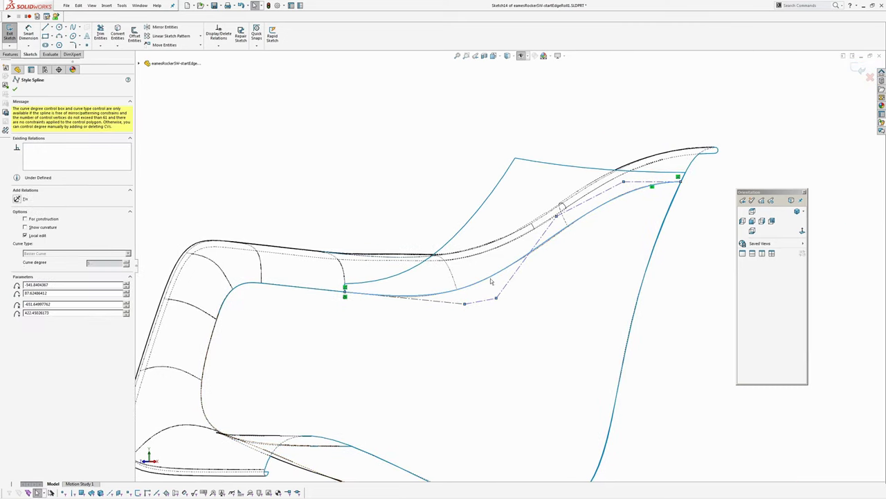
{"action": "left_click", "coordinate": [26, 227]}
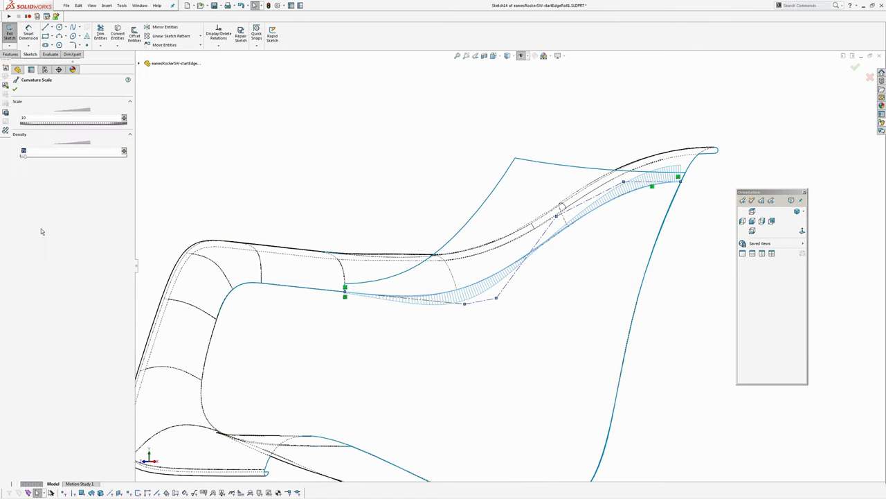
{"action": "left_click", "coordinate": [14, 90]}
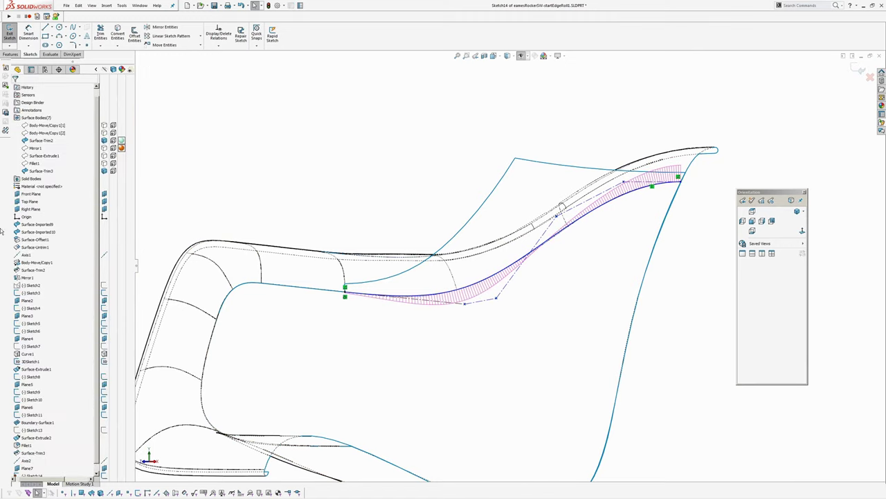
{"action": "left_click", "coordinate": [420, 298]}
{"action": "right_click", "coordinate": [420, 298]}
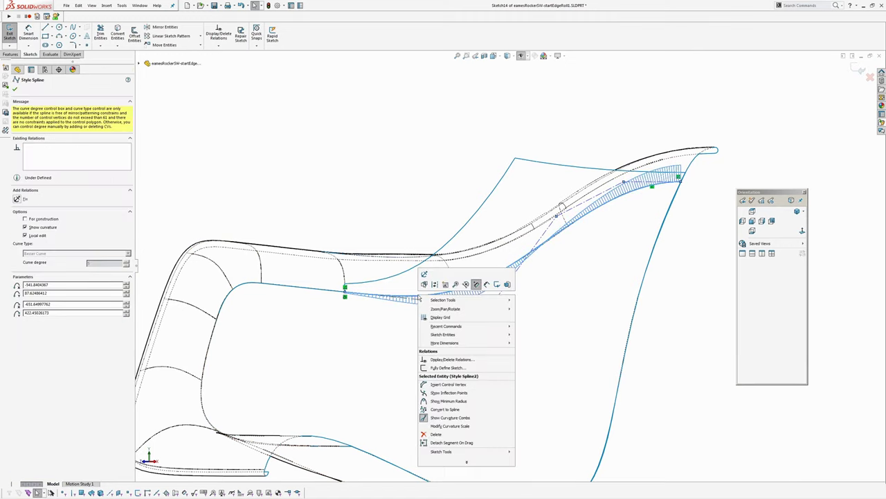
{"action": "left_click", "coordinate": [443, 418]}
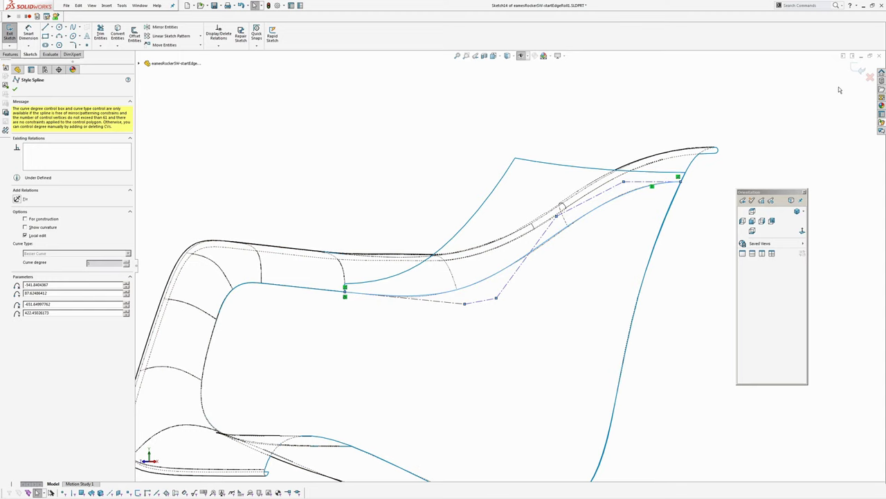
Exit the sketch and trim the construction surface with Sketch14, keeping the seat-side portion and discarding the corner beyond the spline
{"action": "left_click", "coordinate": [859, 70]}
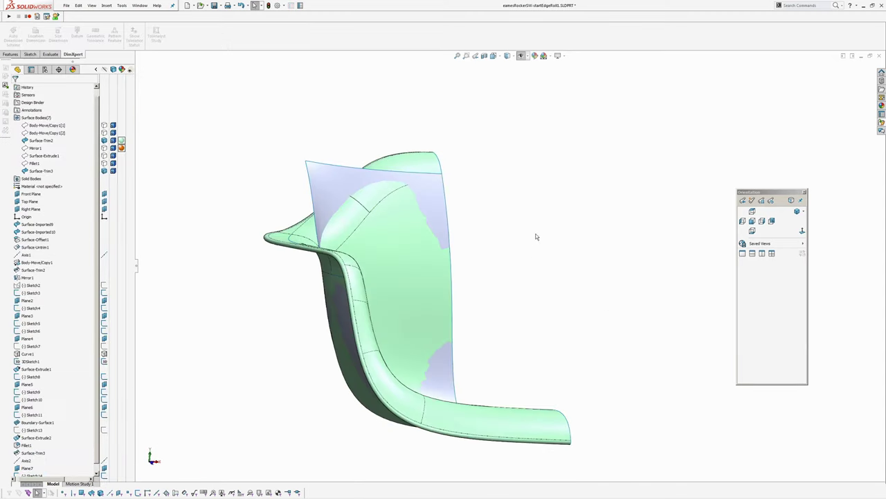
{"action": "left_click_drag", "start_coordinate": [97, 356], "coordinate": [90, 419]}
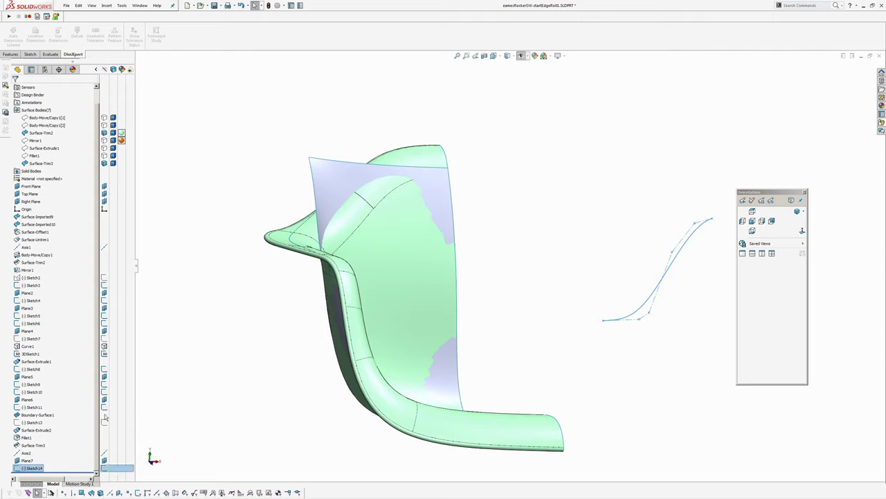
{"action": "key", "text": "t"}
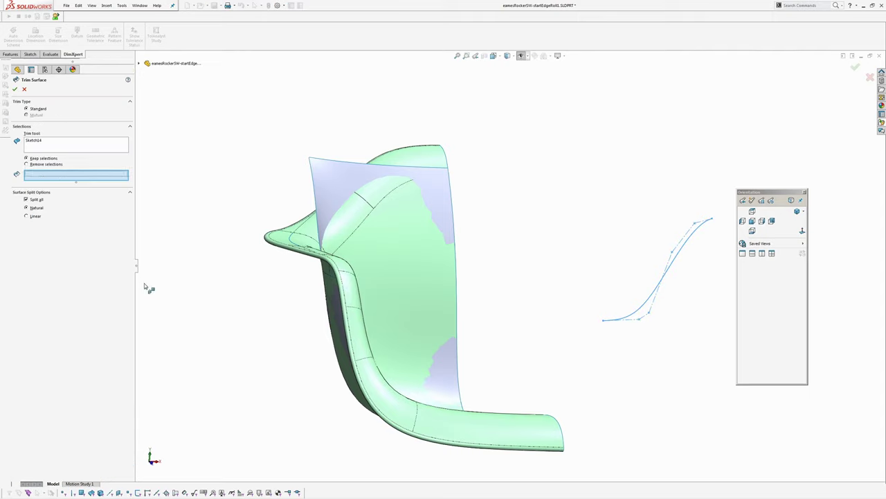
{"action": "left_click", "coordinate": [451, 222]}
{"action": "key", "text": "Return"}
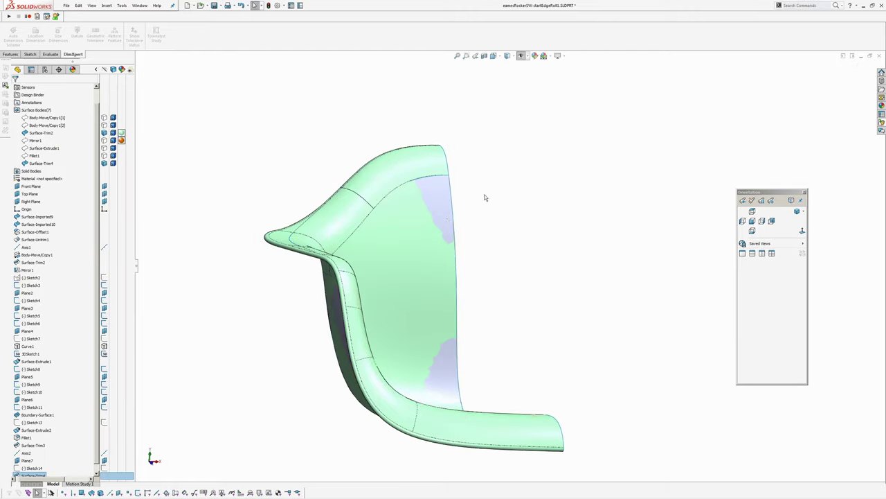
Inspect the trimmed surface against the shell and hide the Surface-Trim2 shell body to leave the trimmed surface alone
{"action": "middle_click_drag", "start_coordinate": [486, 198], "coordinate": [459, 316]}
{"action": "scroll", "coordinate": [469, 261], "scroll_direction": "down", "scroll_amount": 2}
{"action": "left_click", "coordinate": [467, 232]}
{"action": "left_click", "coordinate": [496, 211]}
{"action": "middle_click_drag", "start_coordinate": [302, 205], "coordinate": [423, 205]}
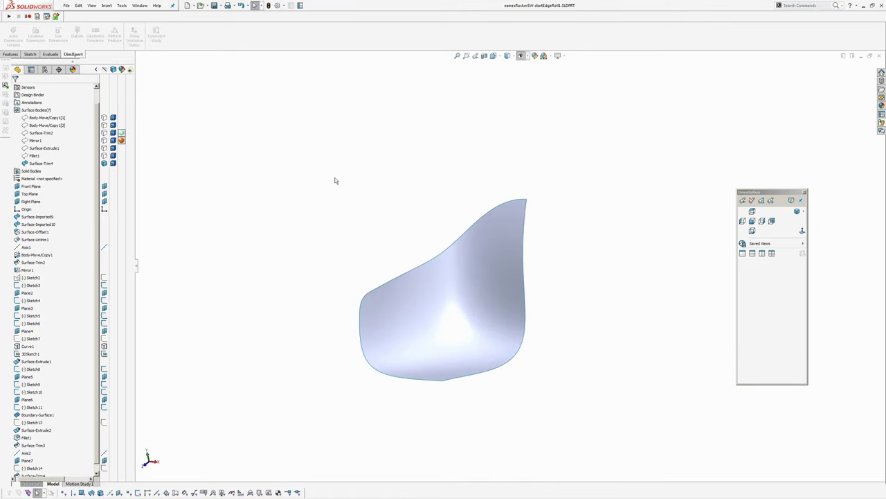
Mirror the trimmed construction surface body about the Right Plane
{"action": "left_click", "coordinate": [108, 6]}
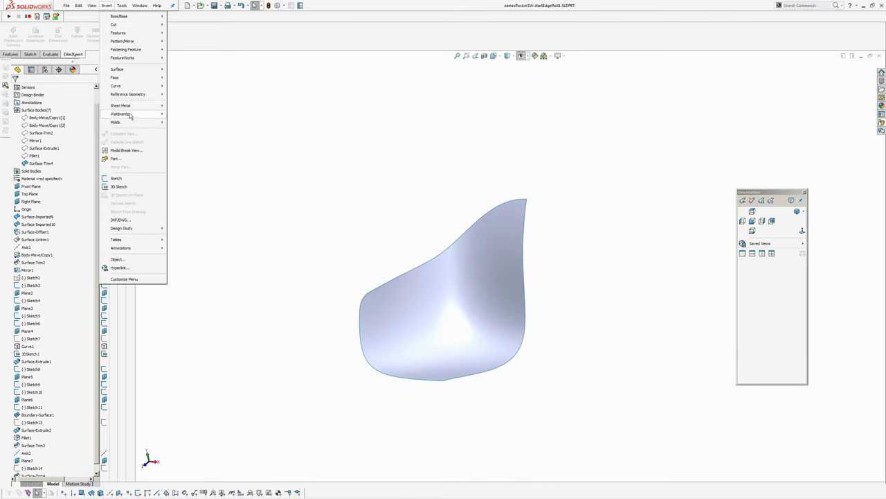
{"action": "mouse_move", "coordinate": [122, 44]}
{"action": "left_click", "coordinate": [188, 60]}
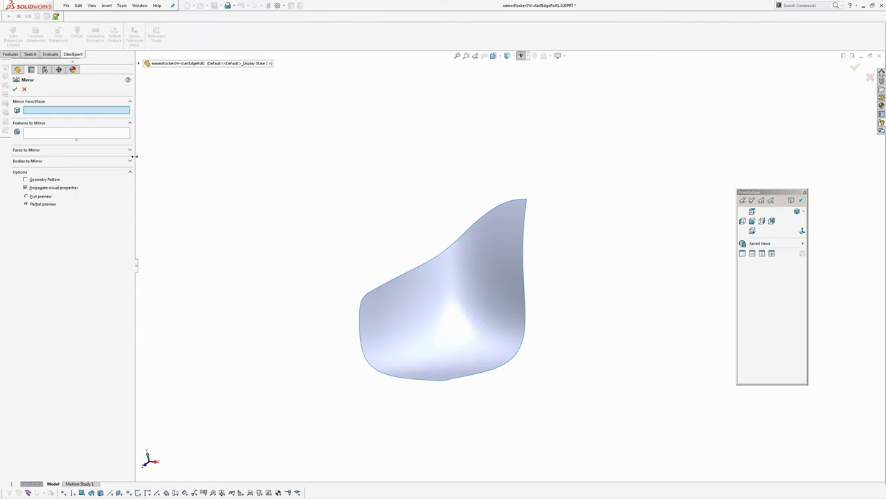
{"action": "left_click", "coordinate": [139, 64]}
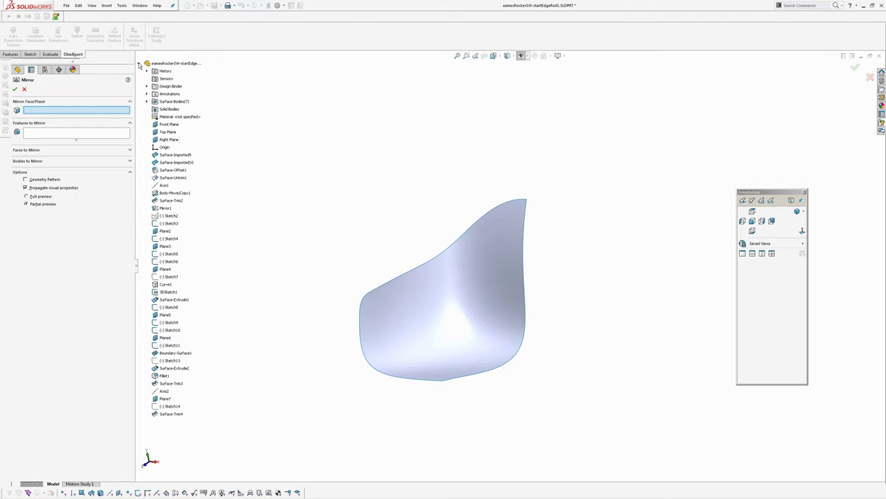
{"action": "left_click", "coordinate": [169, 140]}
{"action": "left_click", "coordinate": [30, 162]}
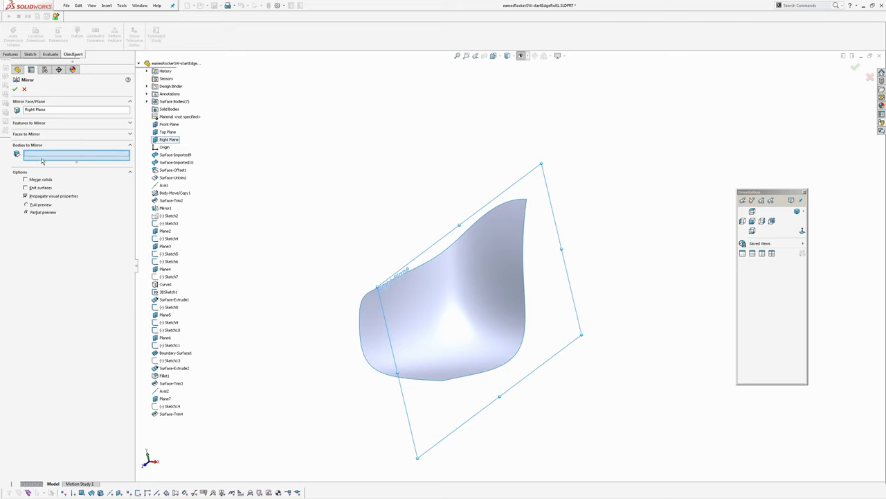
{"action": "left_click", "coordinate": [432, 280]}
{"action": "key", "text": "Return"}
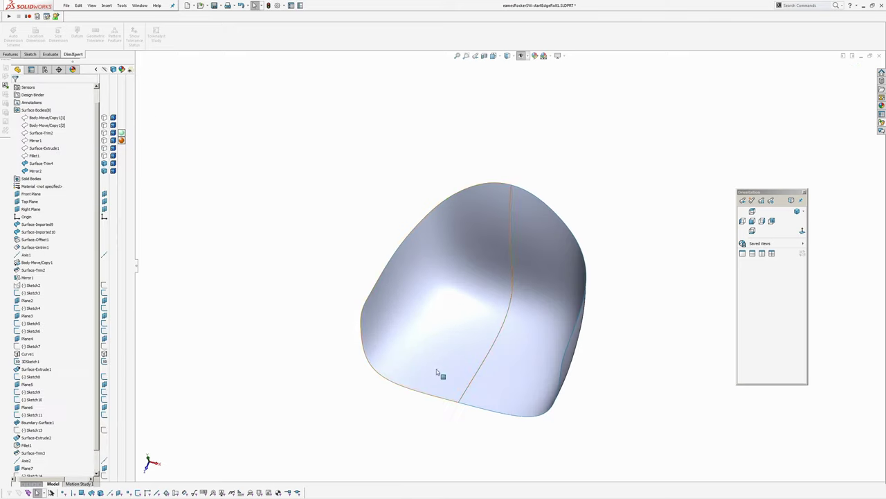
Knit the trimmed surface and its mirrored copy into a single surface body
{"action": "key", "text": "k"}
{"action": "left_click", "coordinate": [491, 275]}
{"action": "left_click", "coordinate": [534, 246]}
{"action": "right_click", "coordinate": [533, 246]}
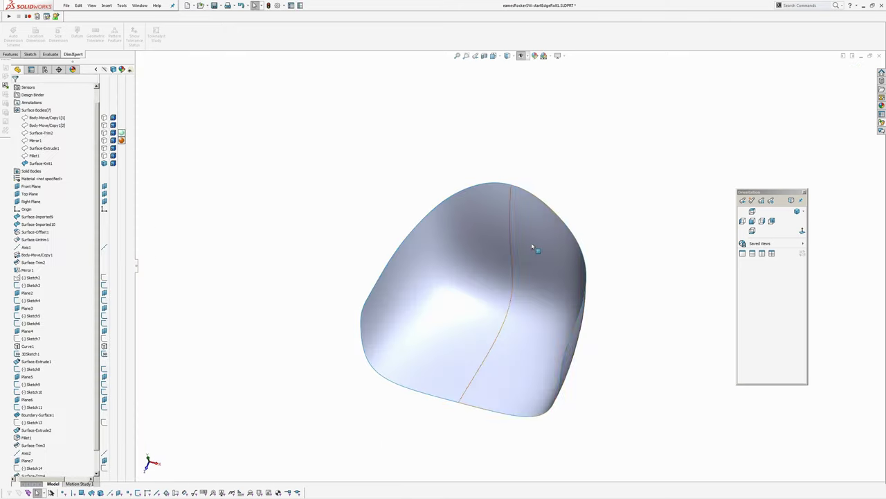
Examine surface continuity across the center seam with zebra stripes from several angles, and turn the stripes off again
{"action": "scroll", "coordinate": [533, 245], "scroll_direction": "down", "scroll_amount": 3}
{"action": "scroll", "coordinate": [587, 193], "scroll_direction": "up", "scroll_amount": 3}
{"action": "middle_click_drag", "start_coordinate": [483, 279], "coordinate": [368, 348]}
{"action": "right_click_drag", "start_coordinate": [367, 348], "coordinate": [429, 298]}
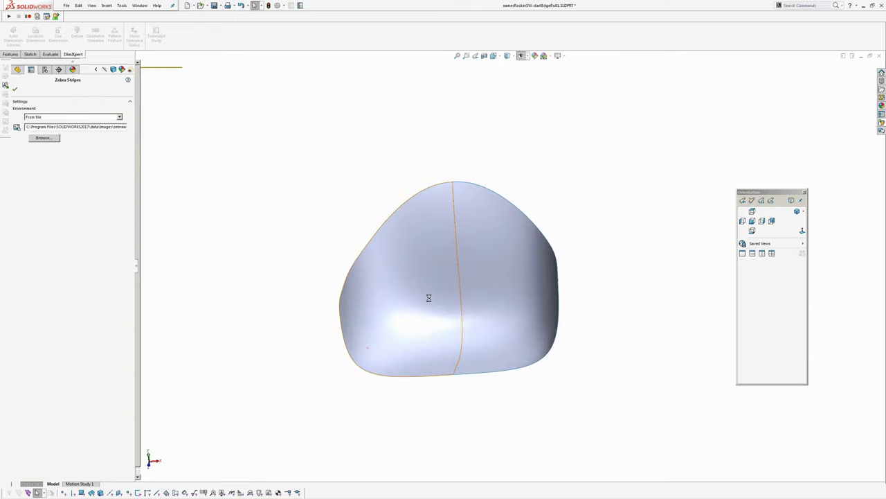
{"action": "middle_click_drag", "start_coordinate": [457, 281], "coordinate": [444, 302]}
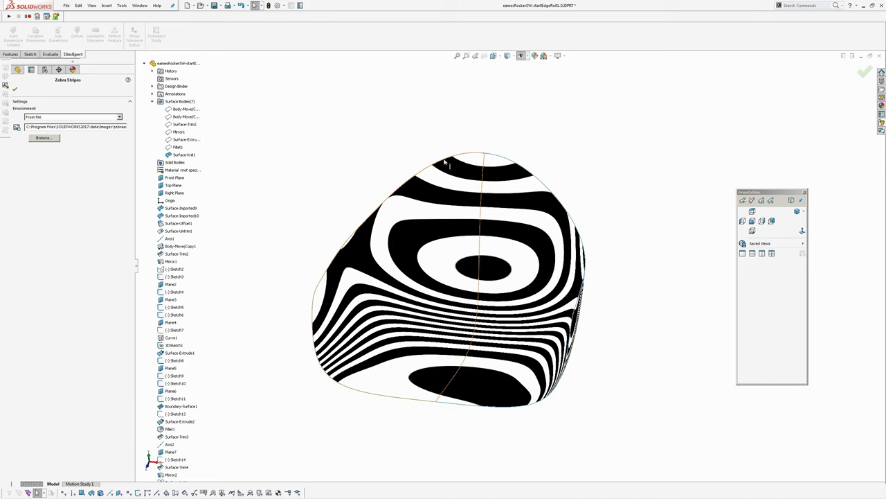
{"action": "middle_click_drag", "start_coordinate": [447, 164], "coordinate": [453, 247]}
{"action": "left_click", "coordinate": [15, 90]}
{"action": "middle_click_drag", "start_coordinate": [332, 161], "coordinate": [441, 229]}
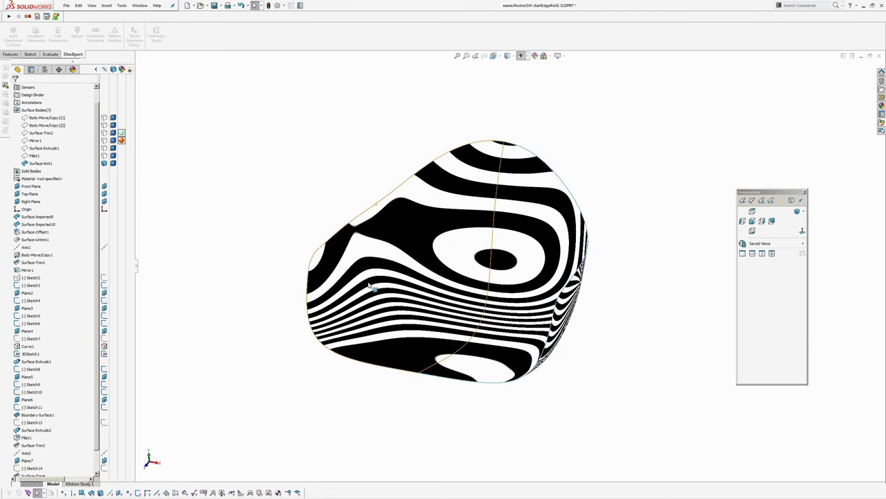
{"action": "mouse_move", "coordinate": [451, 296]}
{"action": "middle_mouse_down"}
{"action": "mouse_move", "coordinate": [410, 294]}
{"action": "mouse_move", "coordinate": [419, 370]}
{"action": "mouse_move", "coordinate": [424, 308]}
{"action": "mouse_move", "coordinate": [279, 207]}
{"action": "mouse_move", "coordinate": [294, 222]}
{"action": "mouse_move", "coordinate": [280, 90]}
{"action": "mouse_move", "coordinate": [321, 247]}
{"action": "mouse_move", "coordinate": [445, 356]}
{"action": "mouse_move", "coordinate": [436, 339]}
{"action": "middle_mouse_up"}
{"action": "key", "text": "z"}
Delete the Surface-Knit1 and Mirror2 features, keeping only the original trimmed half
{"action": "scroll", "coordinate": [46, 416], "scroll_direction": "down", "scroll_amount": 2}
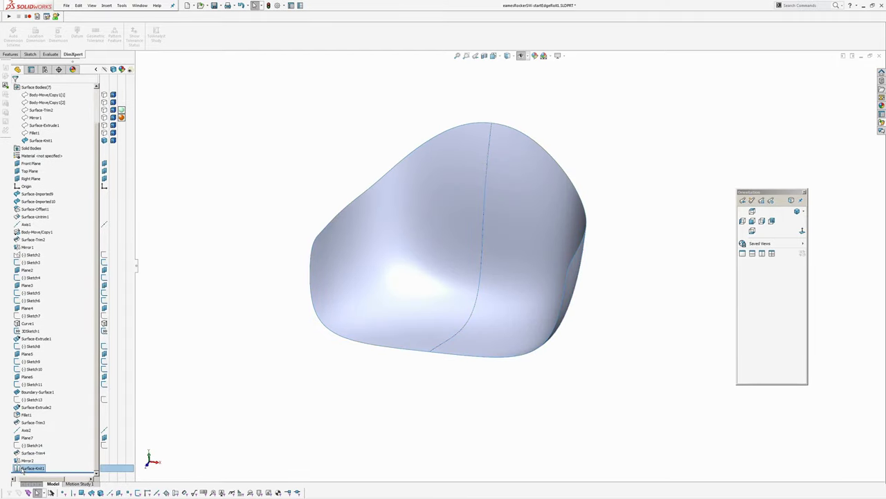
{"action": "key", "text": "Delete"}
{"action": "key", "text": "Return"}
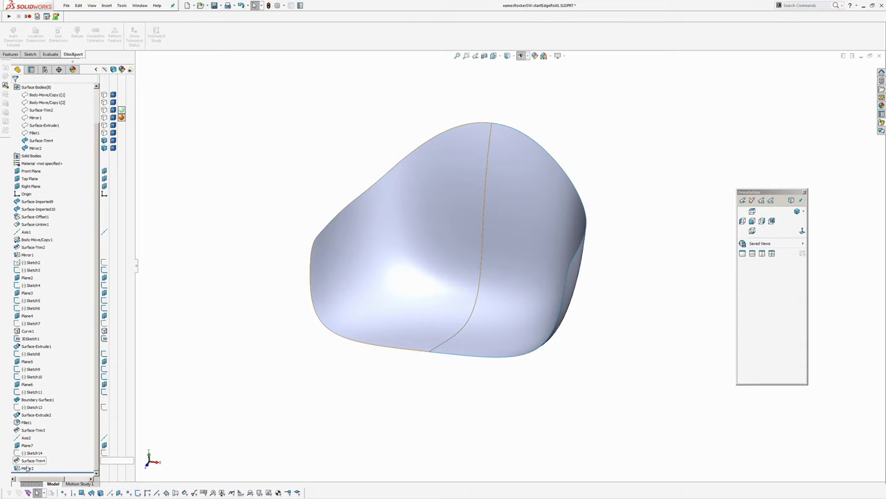
{"action": "left_click", "coordinate": [27, 468]}
{"action": "key", "text": "Delete"}
{"action": "key", "text": "Return"}
Show the Surface-Trim2 shell body again and examine the small rolled lip along its outer edge
{"action": "middle_click_drag", "start_coordinate": [489, 244], "coordinate": [335, 112]}
{"action": "left_click", "coordinate": [105, 126]}
{"action": "scroll", "coordinate": [469, 191], "scroll_direction": "up", "scroll_amount": 2}
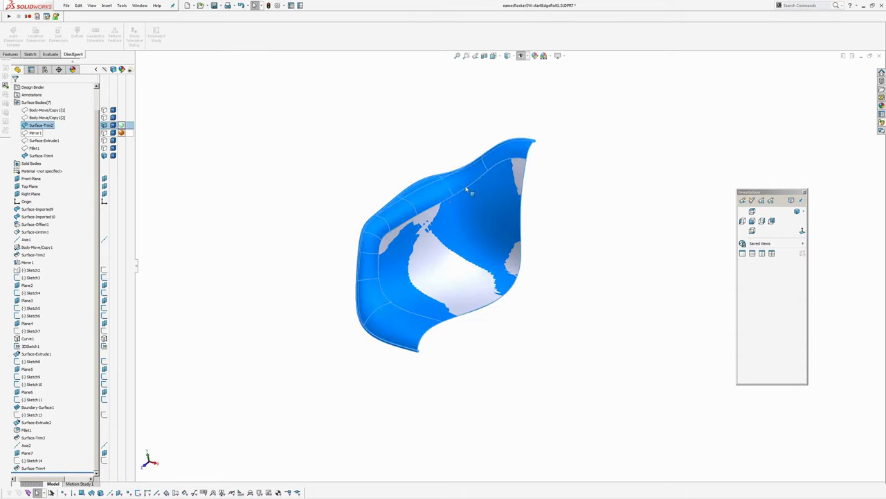
{"action": "middle_click_drag", "start_coordinate": [469, 192], "coordinate": [533, 171]}
{"action": "left_click", "coordinate": [544, 175]}
{"action": "scroll", "coordinate": [496, 218], "scroll_direction": "down", "scroll_amount": 2}
{"action": "middle_click_drag", "start_coordinate": [497, 219], "coordinate": [571, 142]}
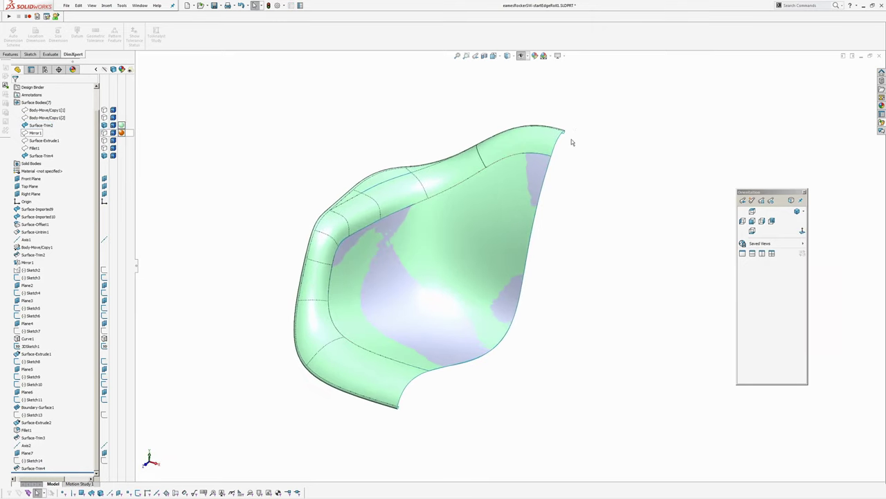
{"action": "scroll", "coordinate": [339, 386], "scroll_direction": "down", "scroll_amount": 4}
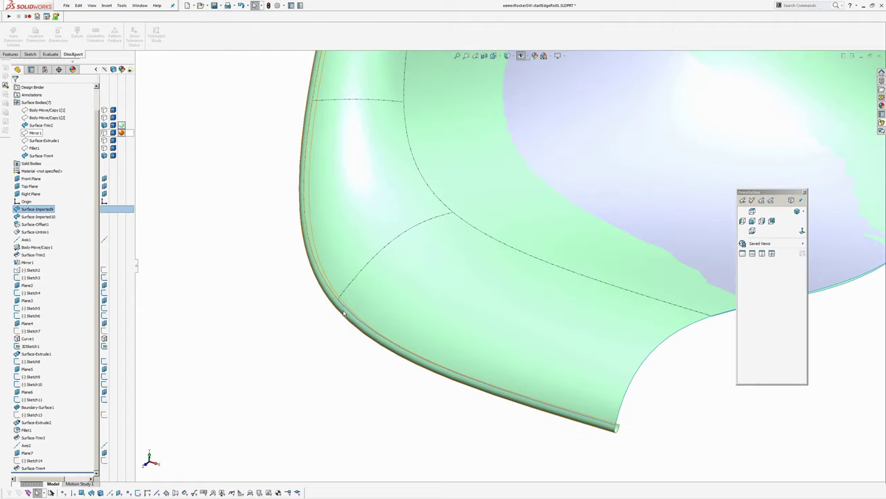
{"action": "left_click", "coordinate": [344, 311]}
{"action": "middle_click_drag", "start_coordinate": [519, 395], "coordinate": [564, 404]}
{"action": "scroll", "coordinate": [561, 404], "scroll_direction": "down", "scroll_amount": 3}
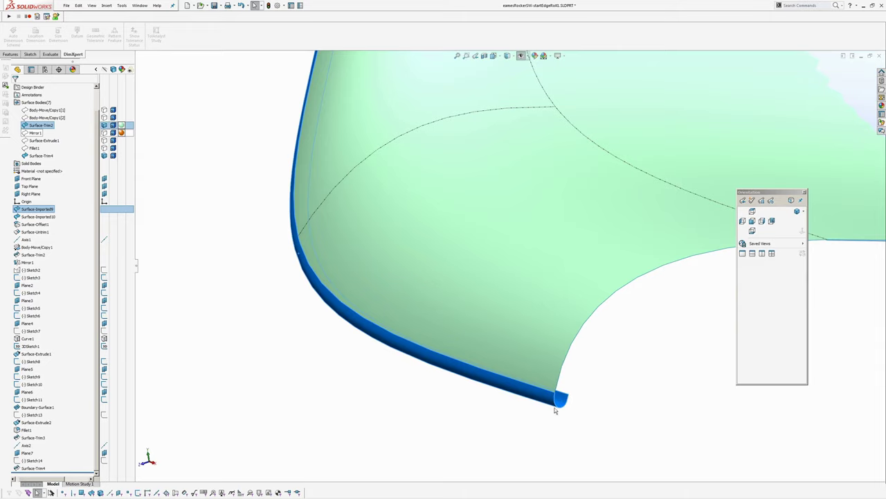
{"action": "left_click", "coordinate": [574, 406]}
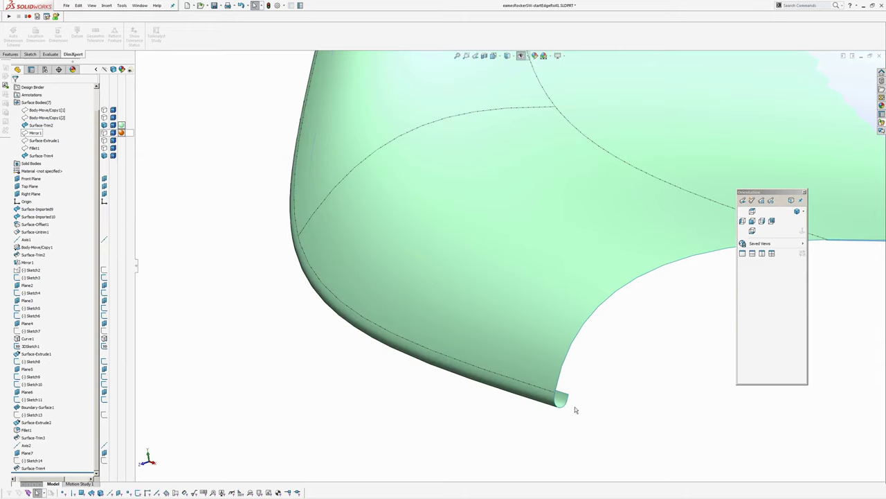
{"action": "middle_click_drag", "start_coordinate": [575, 406], "coordinate": [496, 357]}
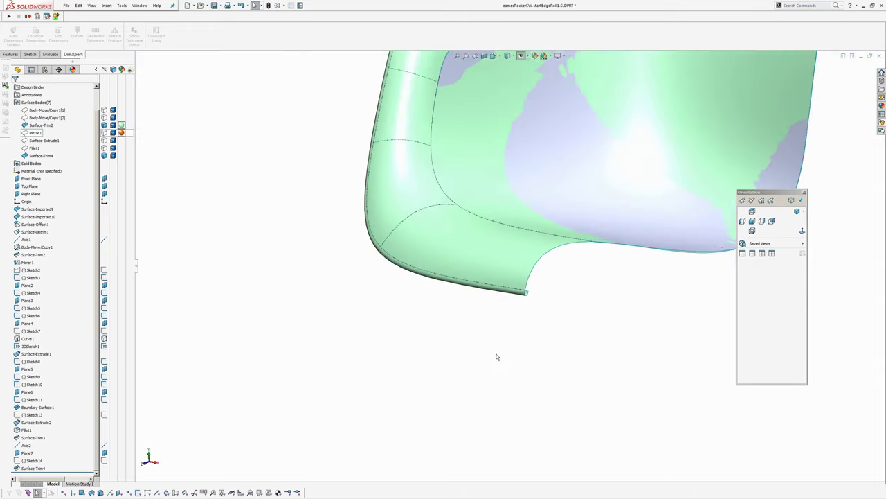
Remove the small rolled lip faces along the shell's outer edge using Delete Face with the Delete option
{"action": "left_click", "coordinate": [107, 6]}
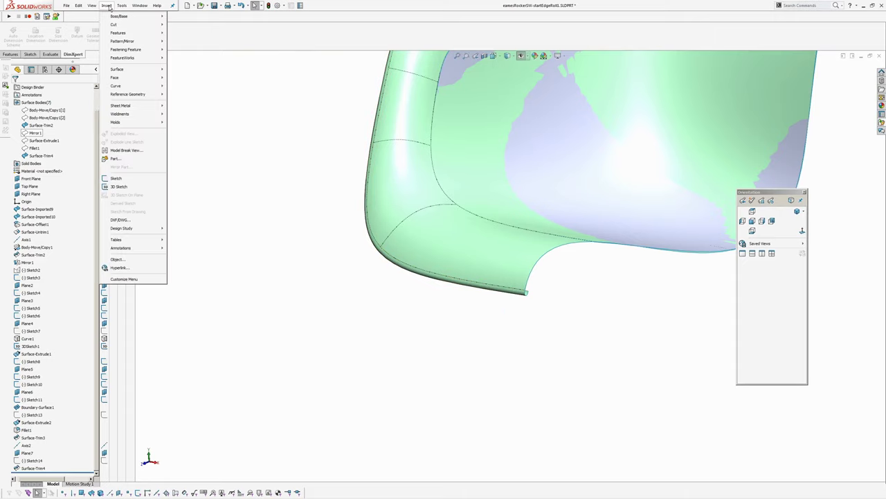
{"action": "mouse_move", "coordinate": [132, 78]}
{"action": "left_click", "coordinate": [200, 79]}
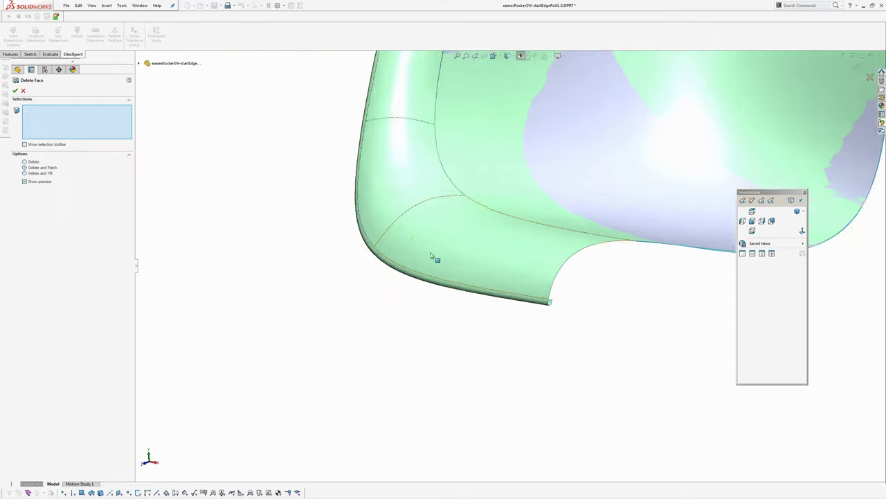
{"action": "scroll", "coordinate": [431, 253], "scroll_direction": "down", "scroll_amount": 5}
{"action": "left_click", "coordinate": [34, 164]}
{"action": "scroll", "coordinate": [380, 203], "scroll_direction": "up", "scroll_amount": 5}
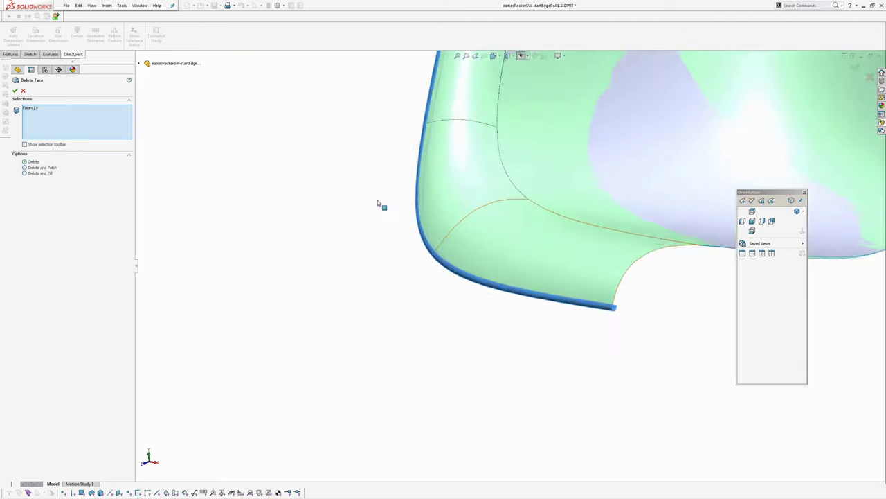
{"action": "middle_click_drag", "start_coordinate": [381, 203], "coordinate": [513, 146]}
{"action": "scroll", "coordinate": [446, 206], "scroll_direction": "down", "scroll_amount": 5}
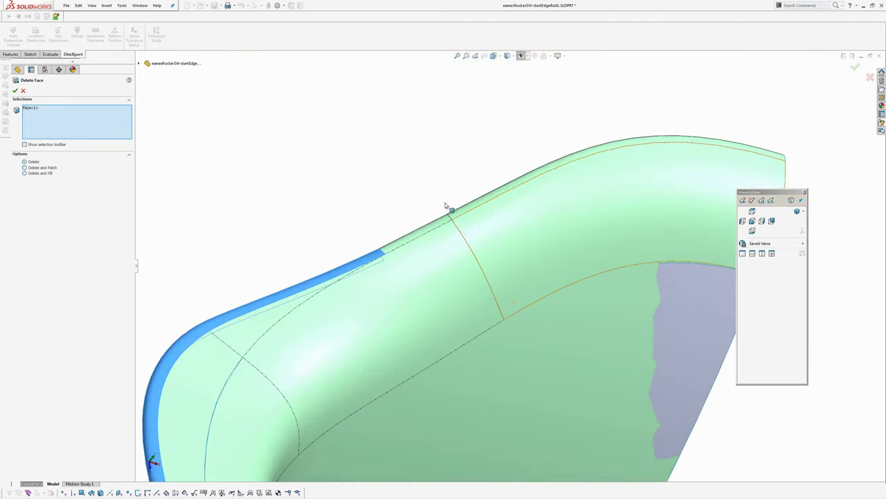
{"action": "left_click", "coordinate": [439, 225]}
{"action": "left_click", "coordinate": [463, 215]}
{"action": "key", "text": "Return"}
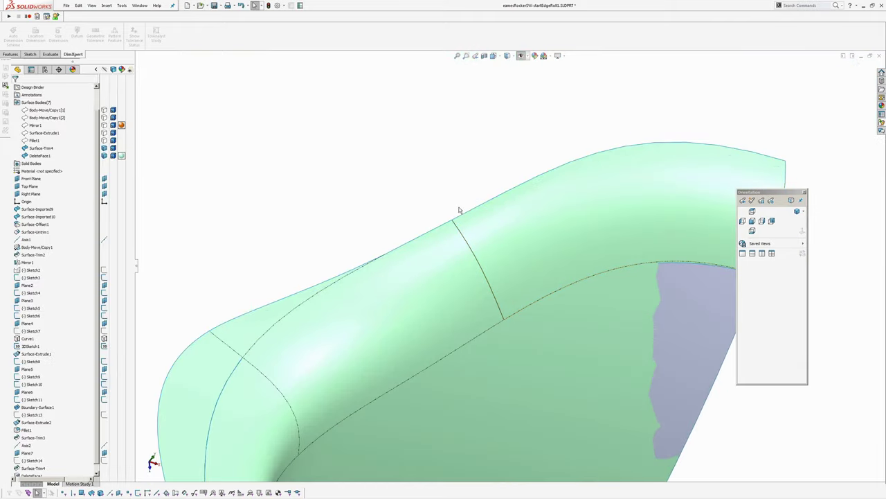
{"action": "middle_click_drag", "start_coordinate": [459, 212], "coordinate": [518, 317]}
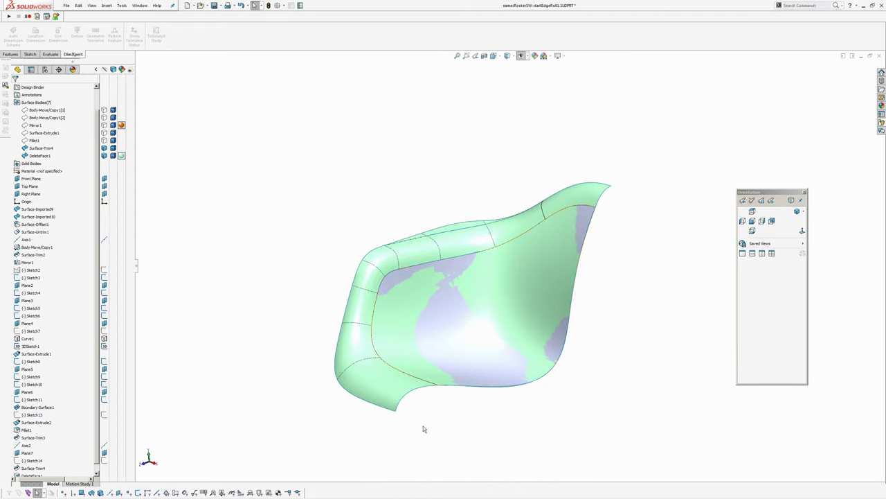
Open a new sketch on the Right Plane, viewed square-on at the shell's front lip
{"action": "middle_click_drag", "start_coordinate": [424, 430], "coordinate": [320, 352]}
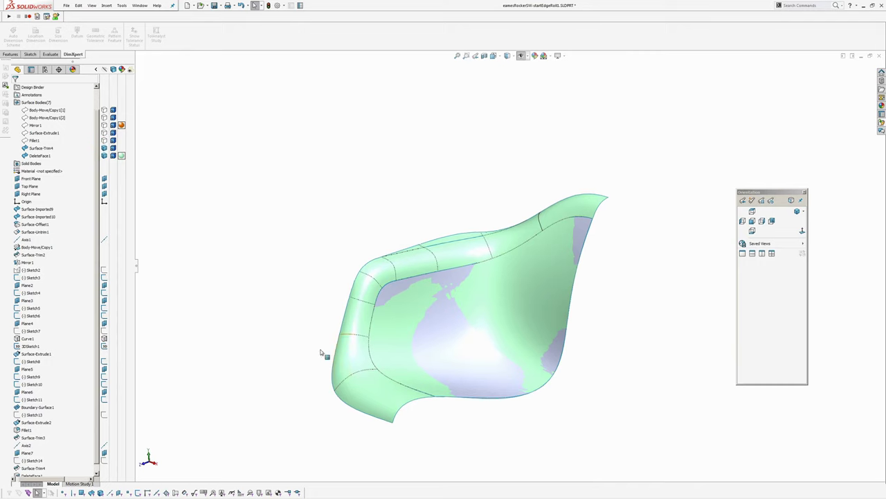
{"action": "left_click", "coordinate": [30, 196]}
{"action": "left_click", "coordinate": [38, 186]}
{"action": "left_click", "coordinate": [803, 231]}
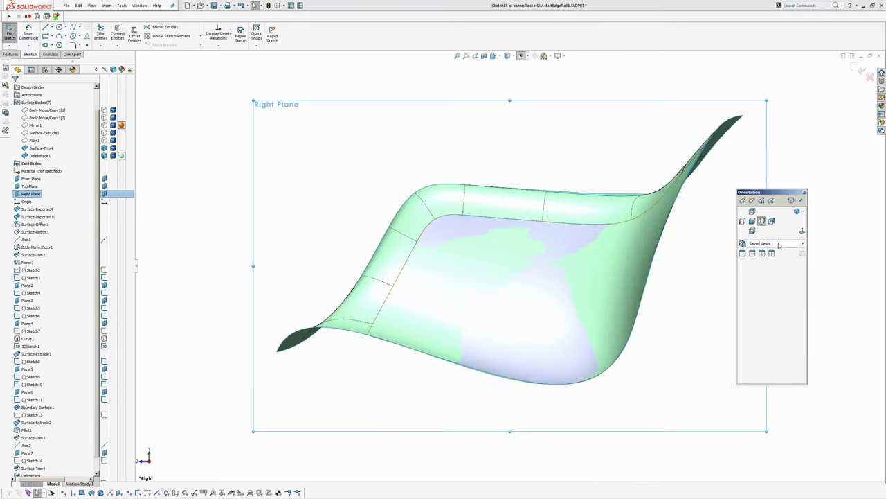
{"action": "middle_click_drag", "start_coordinate": [298, 364], "coordinate": [411, 314], "text": "ctrl"}
{"action": "scroll", "coordinate": [402, 315], "scroll_direction": "down", "scroll_amount": 4}
{"action": "left_click", "coordinate": [529, 297]}
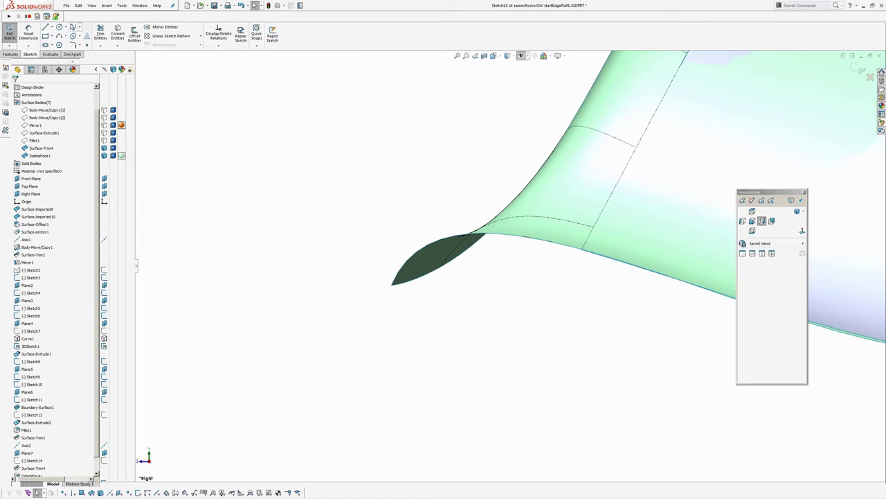
Sketch a Bezier style spline with four control vertices from the trimmed surface's front corner out beneath the shell's front lip
{"action": "left_click", "coordinate": [80, 27]}
{"action": "left_click", "coordinate": [86, 44]}
{"action": "scroll", "coordinate": [506, 305], "scroll_direction": "down", "scroll_amount": 3}
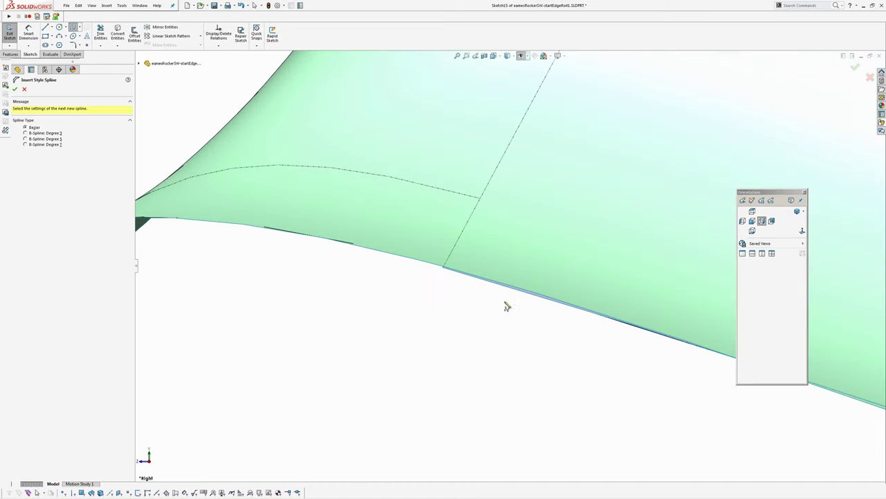
{"action": "left_click", "coordinate": [444, 271]}
{"action": "middle_click_drag", "start_coordinate": [414, 291], "coordinate": [444, 265]}
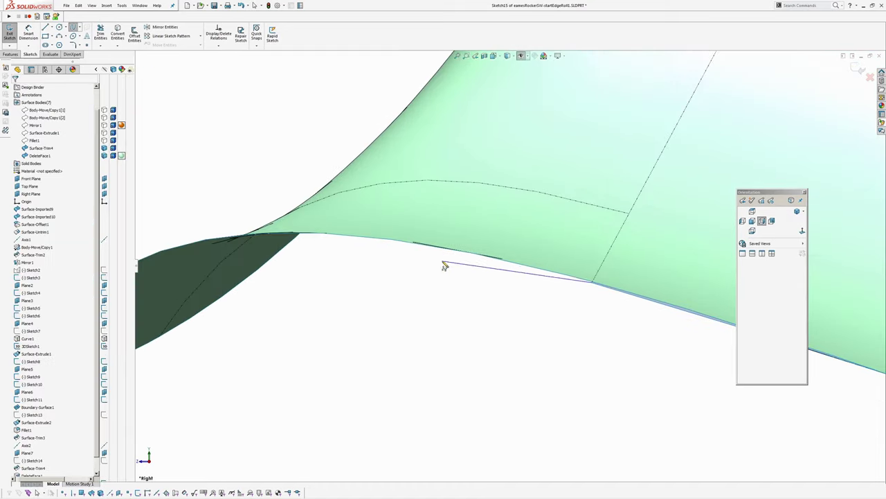
{"action": "left_click", "coordinate": [274, 285]}
{"action": "middle_click_drag", "start_coordinate": [274, 298], "coordinate": [471, 225], "text": "ctrl"}
{"action": "left_click", "coordinate": [288, 327]}
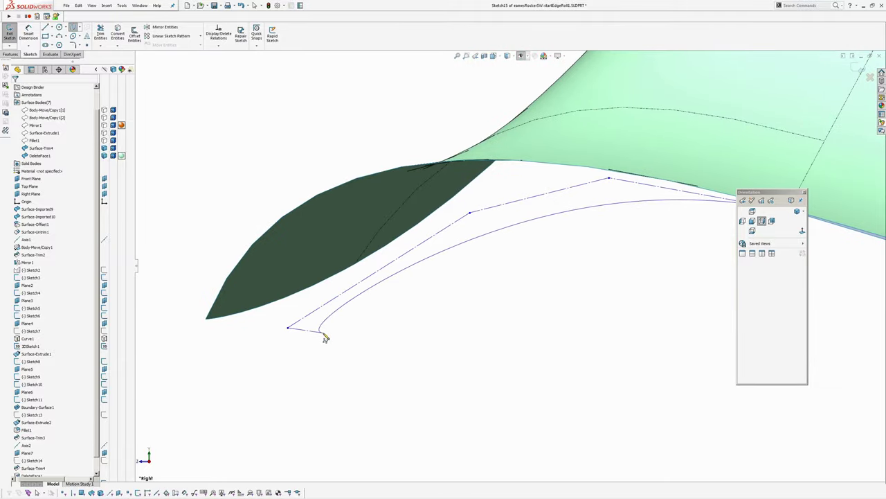
{"action": "right_click", "coordinate": [322, 333]}
{"action": "left_click", "coordinate": [341, 339]}
Add a relation between the style spline and the trimmed surface's center edge so the spline continues smoothly from it
{"action": "middle_click_drag", "start_coordinate": [478, 283], "coordinate": [516, 293]}
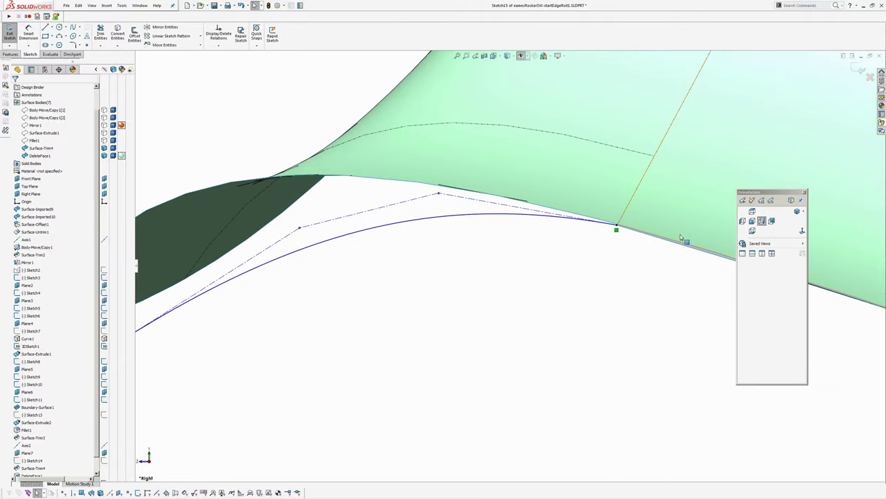
{"action": "middle_click_drag", "start_coordinate": [681, 237], "coordinate": [508, 279]}
{"action": "left_click", "coordinate": [533, 244]}
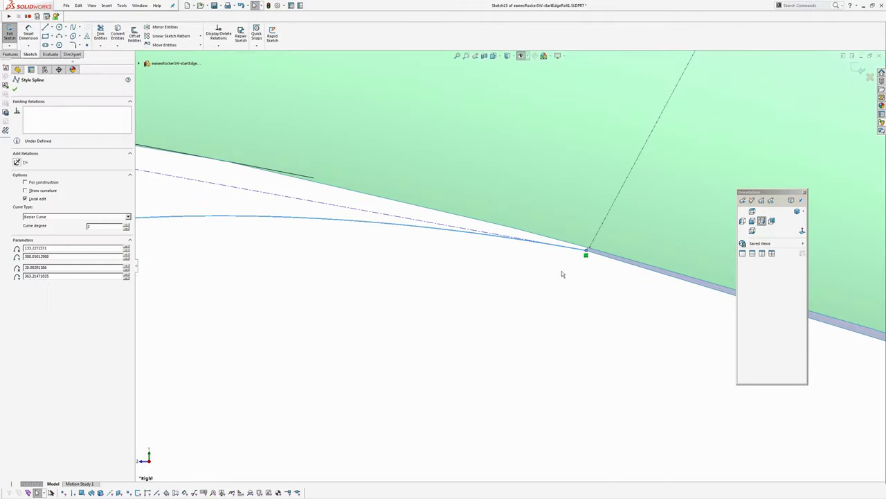
{"action": "left_click", "coordinate": [608, 259], "text": "ctrl"}
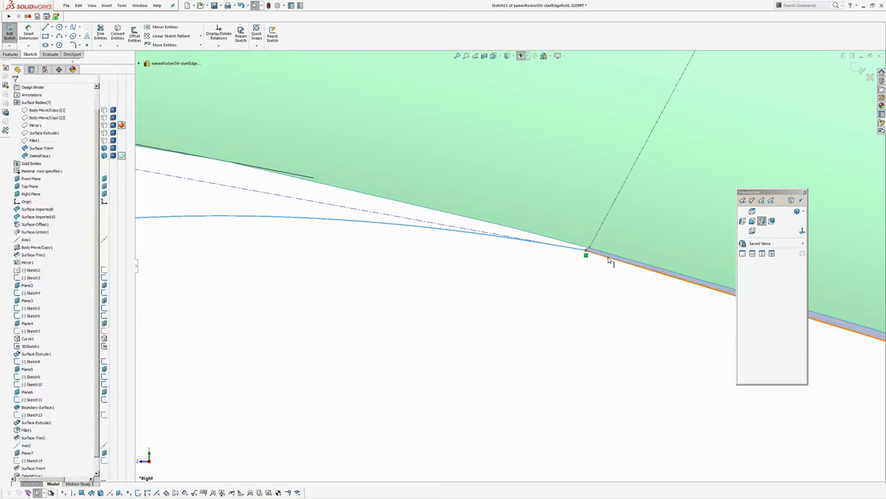
{"action": "left_click", "coordinate": [639, 229]}
{"action": "scroll", "coordinate": [598, 284], "scroll_direction": "up", "scroll_amount": 8}
{"action": "left_click", "coordinate": [497, 275]}
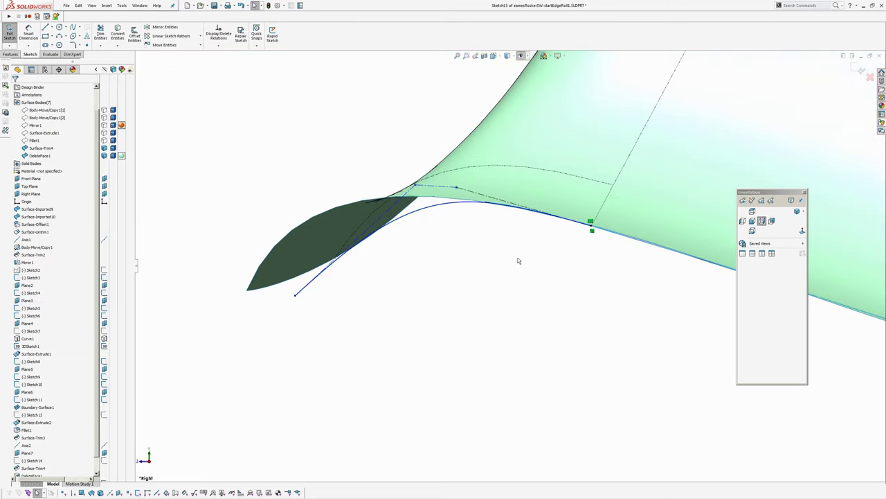
Pull the style spline's free end farther down and outward, and slide its second control vertex toward the surface corner
{"action": "left_click_drag", "start_coordinate": [296, 298], "coordinate": [280, 326]}
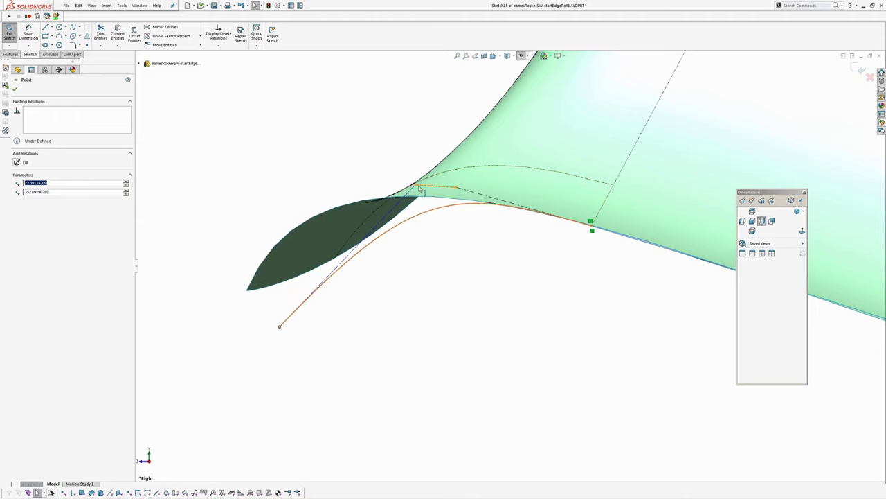
{"action": "left_click", "coordinate": [492, 233]}
{"action": "scroll", "coordinate": [476, 234], "scroll_direction": "down", "scroll_amount": 4}
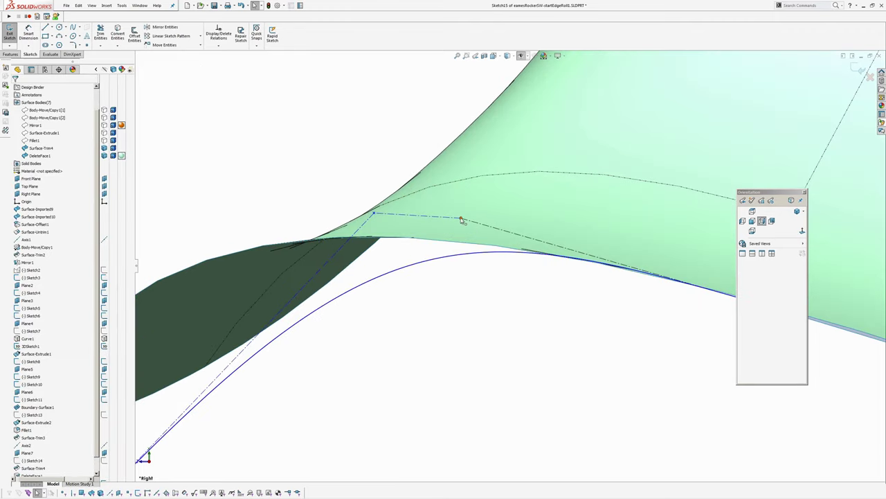
{"action": "left_click_drag", "start_coordinate": [463, 220], "coordinate": [529, 238]}
{"action": "scroll", "coordinate": [596, 277], "scroll_direction": "up", "scroll_amount": 3}
{"action": "scroll", "coordinate": [661, 310], "scroll_direction": "down", "scroll_amount": 3}
{"action": "scroll", "coordinate": [589, 315], "scroll_direction": "up", "scroll_amount": 3}
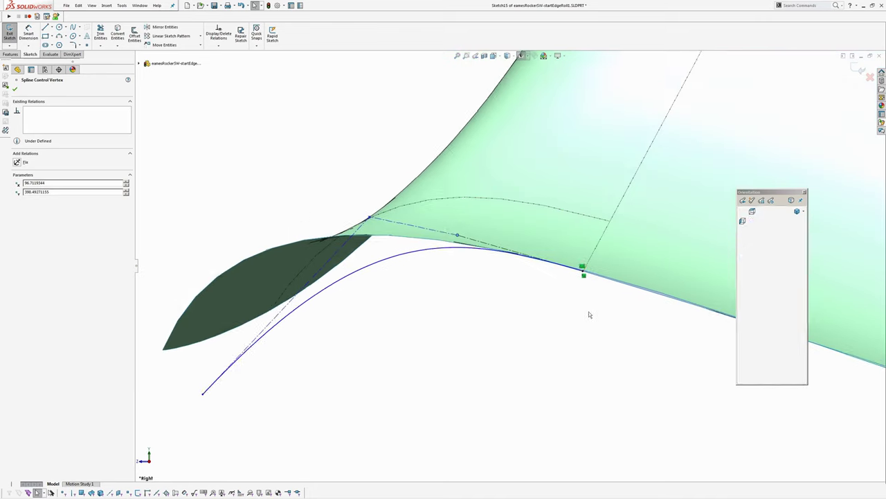
{"action": "middle_click_drag", "start_coordinate": [589, 315], "coordinate": [613, 288], "text": "ctrl"}
{"action": "left_click", "coordinate": [532, 279]}
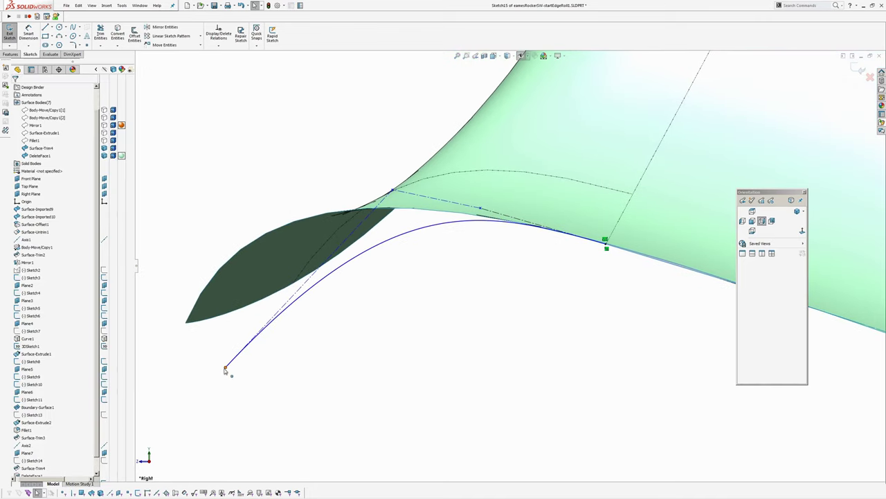
Move the spline's free end to the tip of the front lip and its third control vertex outward so the curve follows the lip
{"action": "left_click_drag", "start_coordinate": [225, 370], "coordinate": [185, 326]}
{"action": "left_click", "coordinate": [190, 340]}
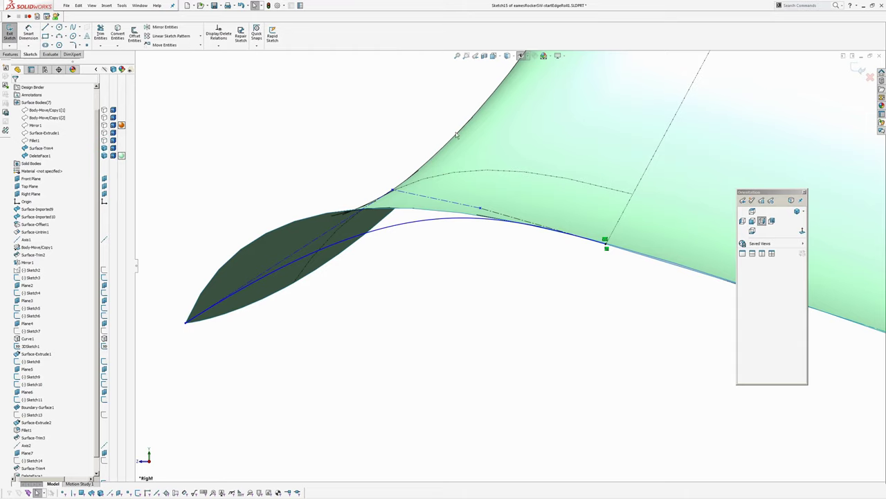
{"action": "left_click_drag", "start_coordinate": [394, 191], "coordinate": [315, 172]}
{"action": "left_click", "coordinate": [490, 298]}
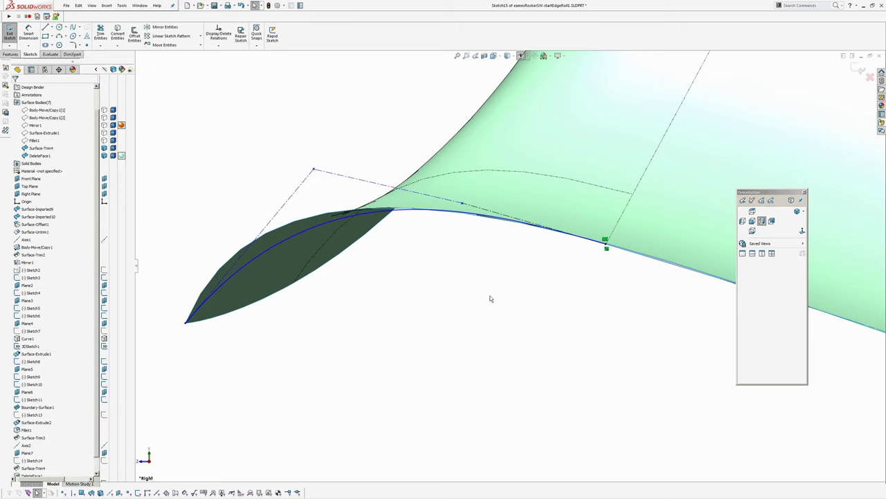
Dimension the distance from the spline's start point to its second control vertex as 43 mm
{"action": "left_click", "coordinate": [28, 33]}
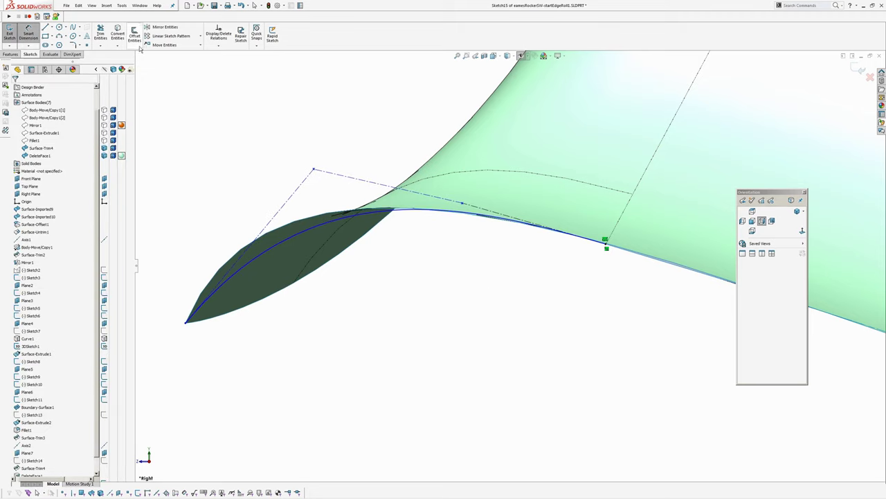
{"action": "left_click", "coordinate": [607, 248]}
{"action": "left_click", "coordinate": [463, 205]}
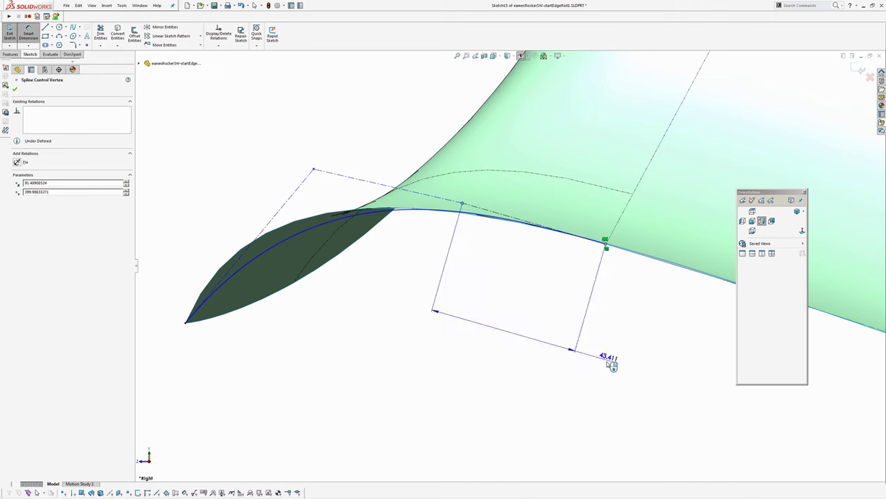
{"action": "left_click", "coordinate": [625, 372]}
{"action": "type", "text": "43"}
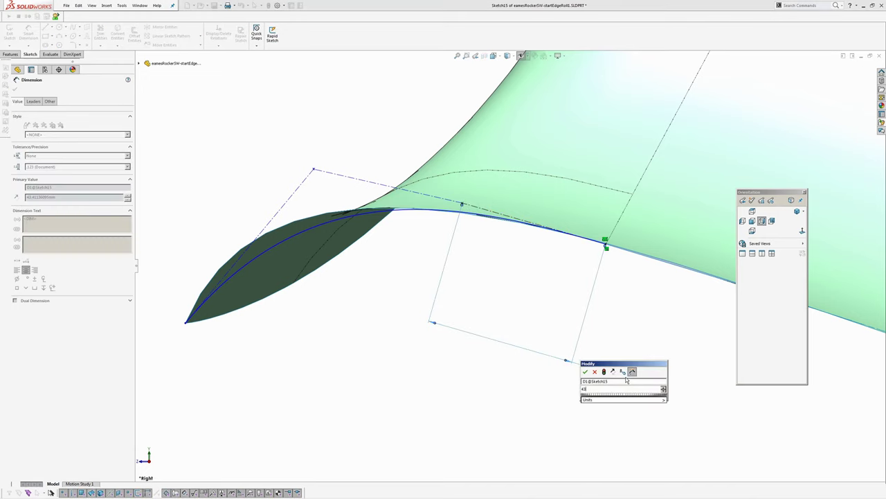
{"action": "key", "text": "Return"}
Add an aligned dimension of 90 mm from the spline's start point to its third control vertex
{"action": "middle_click_drag", "start_coordinate": [547, 254], "coordinate": [546, 283], "text": "ctrl"}
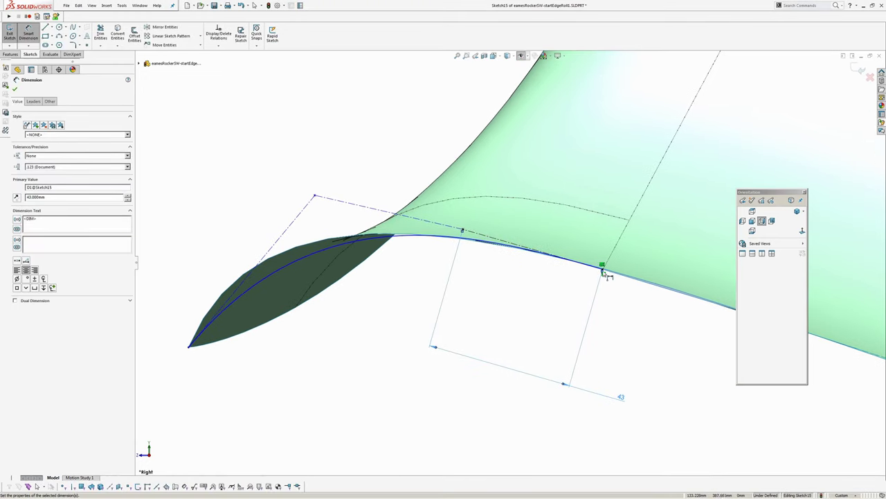
{"action": "left_click", "coordinate": [602, 269]}
{"action": "scroll", "coordinate": [533, 300], "scroll_direction": "up", "scroll_amount": 5}
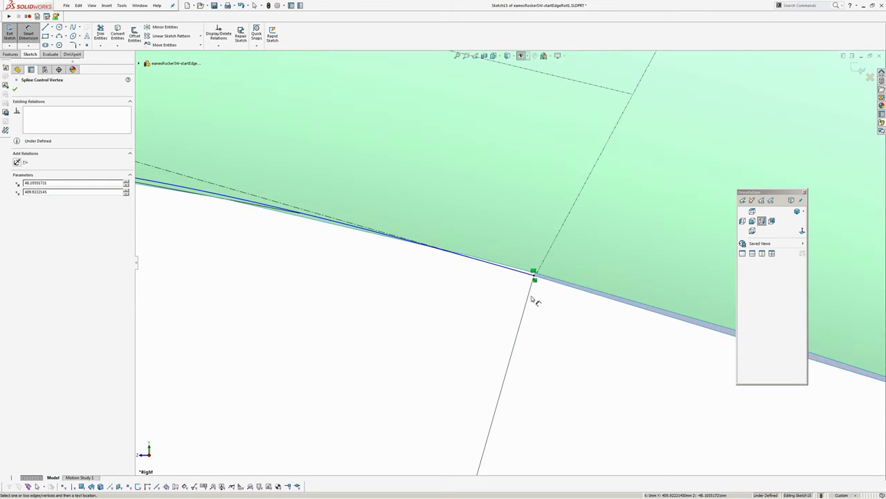
{"action": "scroll", "coordinate": [537, 279], "scroll_direction": "down", "scroll_amount": 5}
{"action": "left_click", "coordinate": [269, 203]}
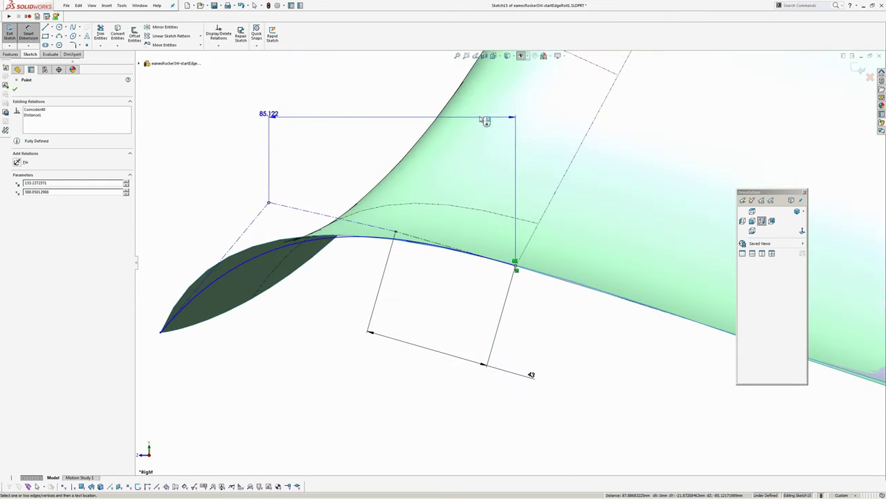
{"action": "left_click", "coordinate": [631, 161]}
{"action": "type", "text": "90"}
{"action": "key", "text": "Return"}
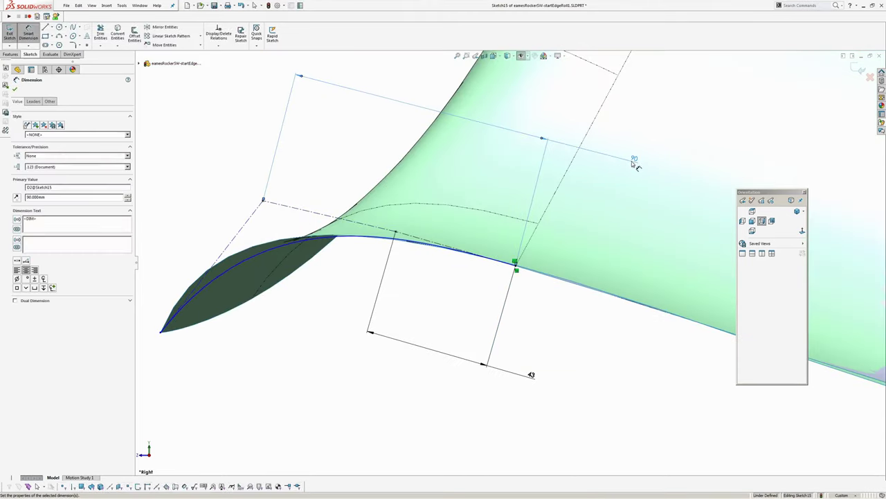
Change the dimension to the spline's third control vertex to 100 mm and finish dimensioning
{"action": "double_click", "coordinate": [634, 161]}
{"action": "type", "text": "100"}
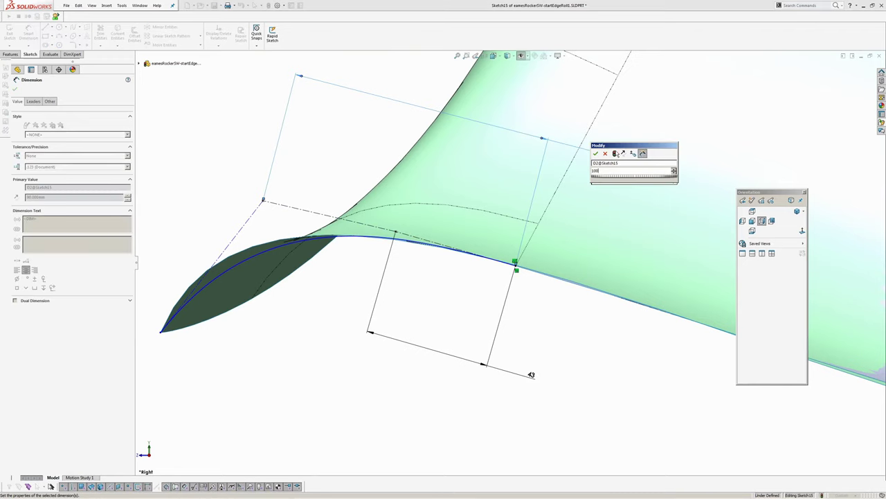
{"action": "key", "text": "Return"}
{"action": "scroll", "coordinate": [471, 248], "scroll_direction": "up", "scroll_amount": 2}
{"action": "key", "text": "Escape"}
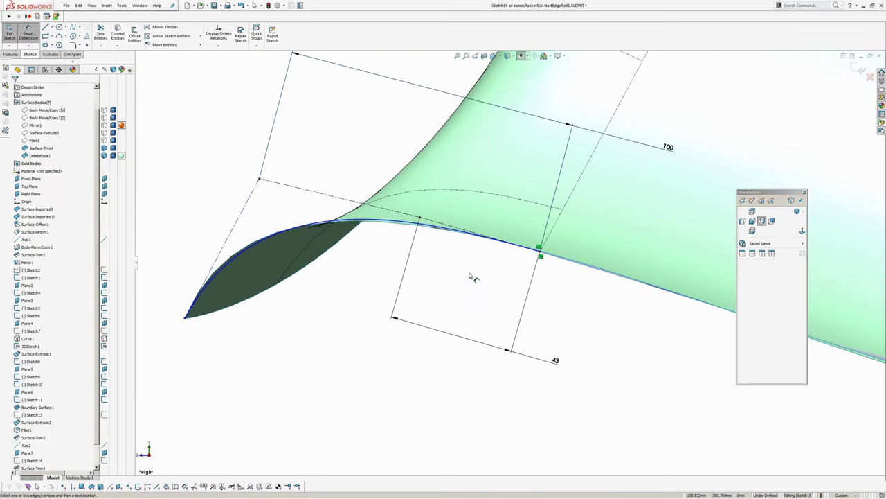
Try to shift the spline's free end slightly onto the front lip's tip corner, and undo the move
{"action": "scroll", "coordinate": [356, 298], "scroll_direction": "up", "scroll_amount": 4}
{"action": "scroll", "coordinate": [334, 322], "scroll_direction": "down", "scroll_amount": 2}
{"action": "key", "text": "Escape"}
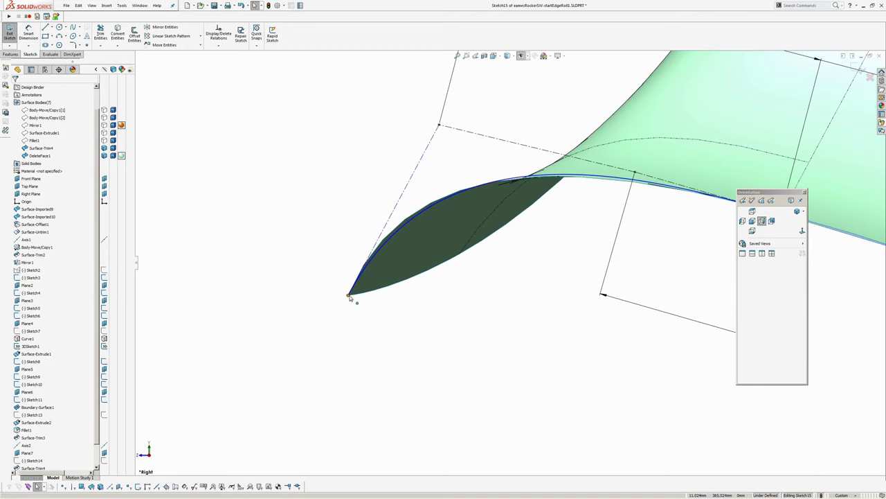
{"action": "left_click", "coordinate": [352, 299]}
{"action": "left_click_drag", "start_coordinate": [357, 303], "coordinate": [348, 299]}
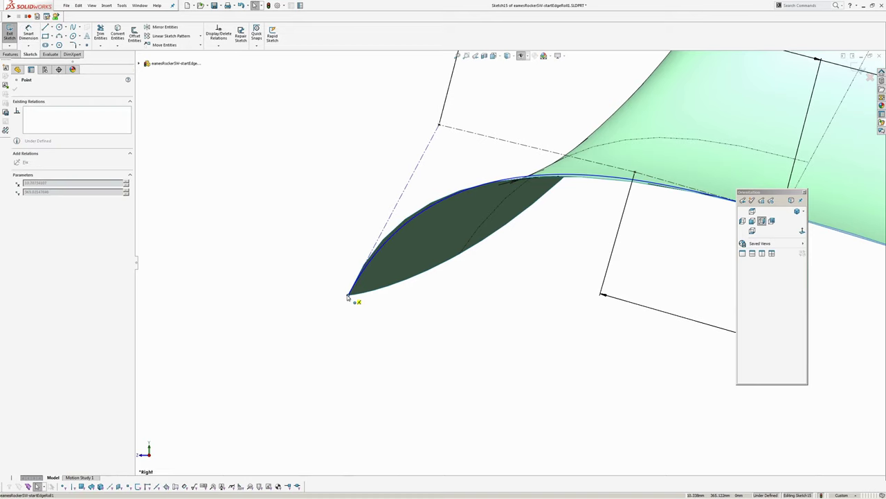
{"action": "key", "text": "ctrl+z"}
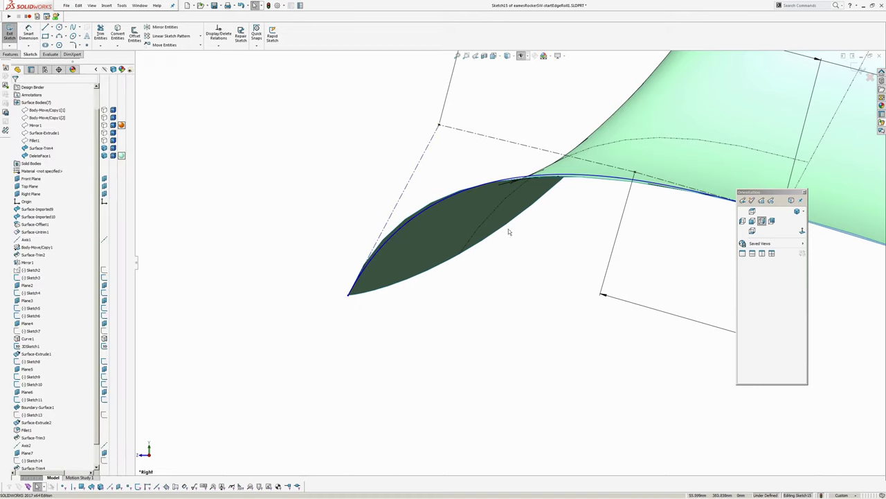
Inspect the style spline's curvature comb along the front lip, and turn the comb off again
{"action": "scroll", "coordinate": [511, 225], "scroll_direction": "down", "scroll_amount": 2}
{"action": "middle_click_drag", "start_coordinate": [557, 207], "coordinate": [500, 239], "text": "ctrl"}
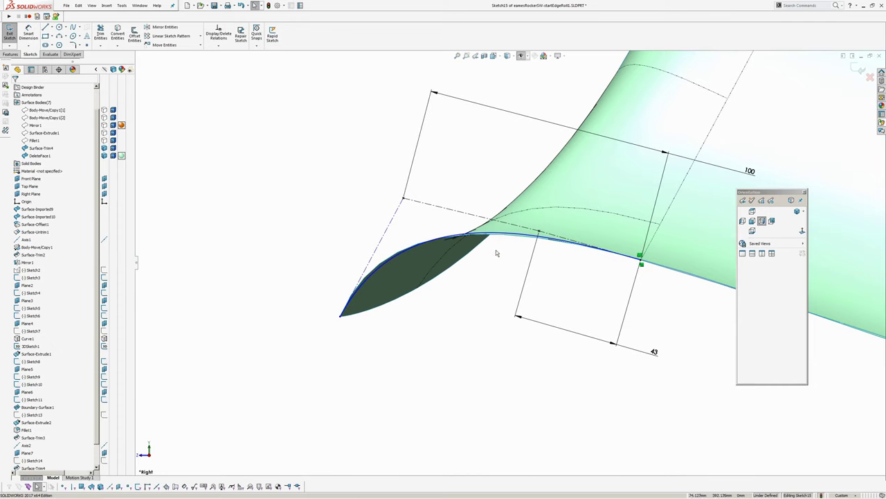
{"action": "scroll", "coordinate": [499, 238], "scroll_direction": "up", "scroll_amount": 2}
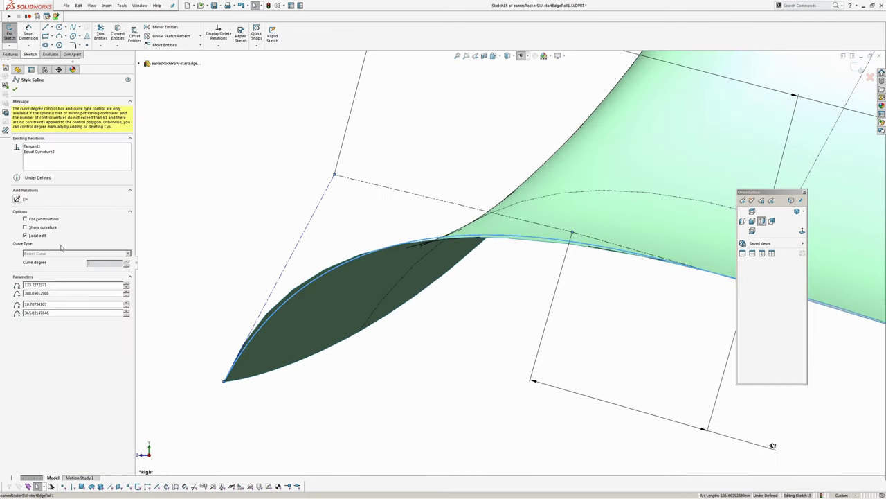
{"action": "left_click", "coordinate": [45, 229]}
{"action": "scroll", "coordinate": [453, 277], "scroll_direction": "up", "scroll_amount": 4}
{"action": "scroll", "coordinate": [550, 257], "scroll_direction": "down", "scroll_amount": 2}
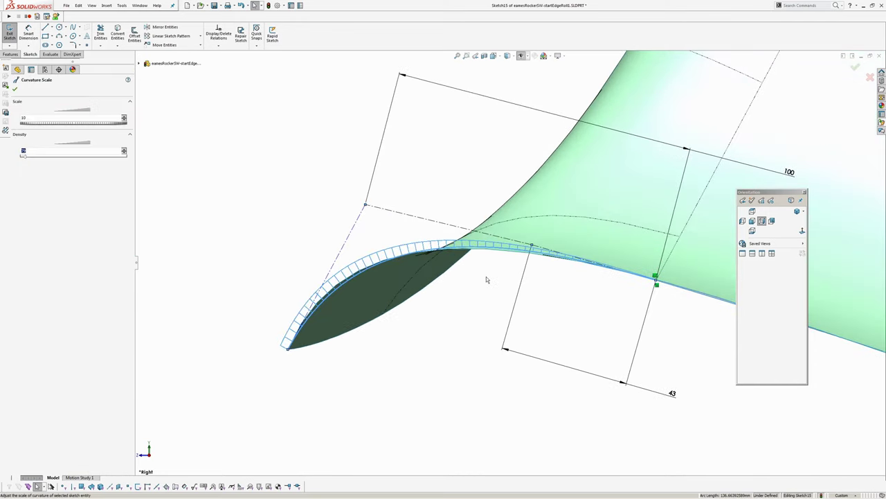
{"action": "left_click", "coordinate": [486, 277]}
{"action": "scroll", "coordinate": [495, 255], "scroll_direction": "down", "scroll_amount": 3}
{"action": "left_click", "coordinate": [485, 247]}
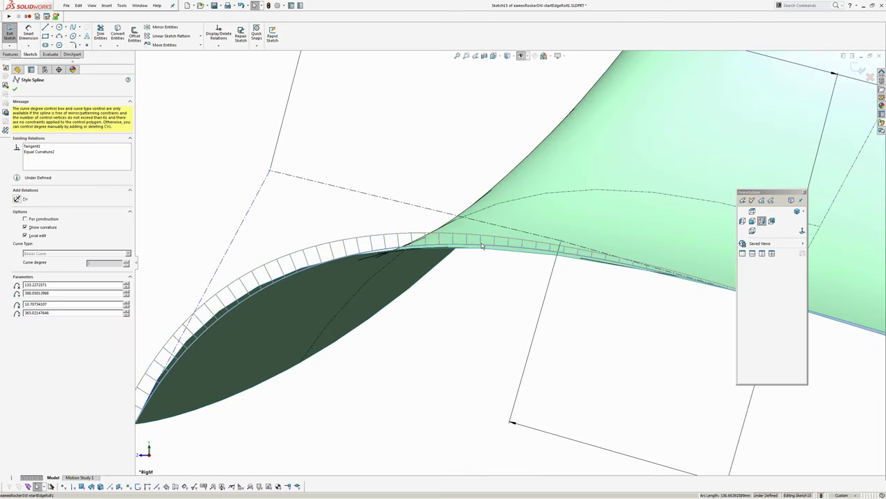
{"action": "left_click", "coordinate": [30, 229]}
{"action": "scroll", "coordinate": [491, 281], "scroll_direction": "up", "scroll_amount": 5}
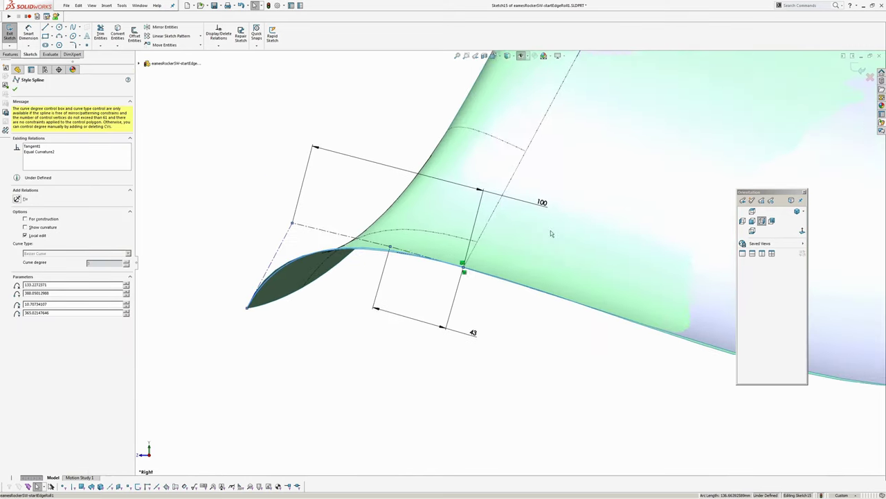
Close the front profile sketch and open a new sketch on the Right Plane for the upper edge of the shell's back
{"action": "left_click", "coordinate": [858, 70]}
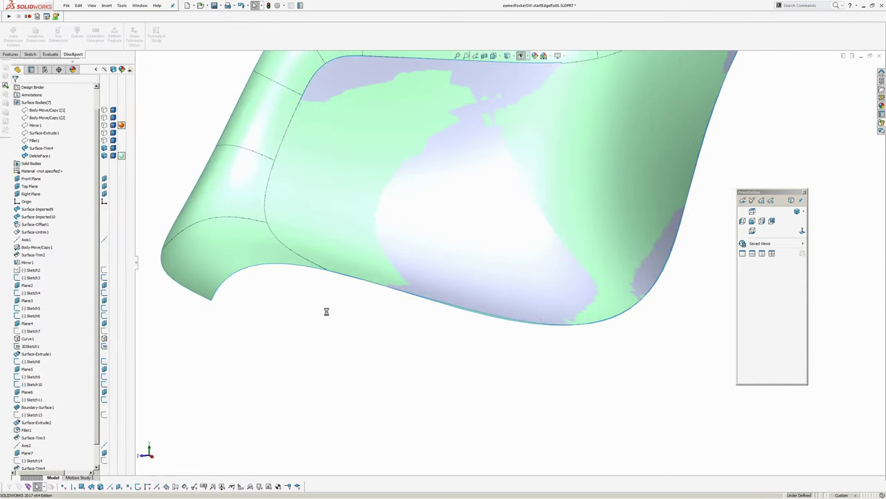
{"action": "left_click", "coordinate": [30, 194]}
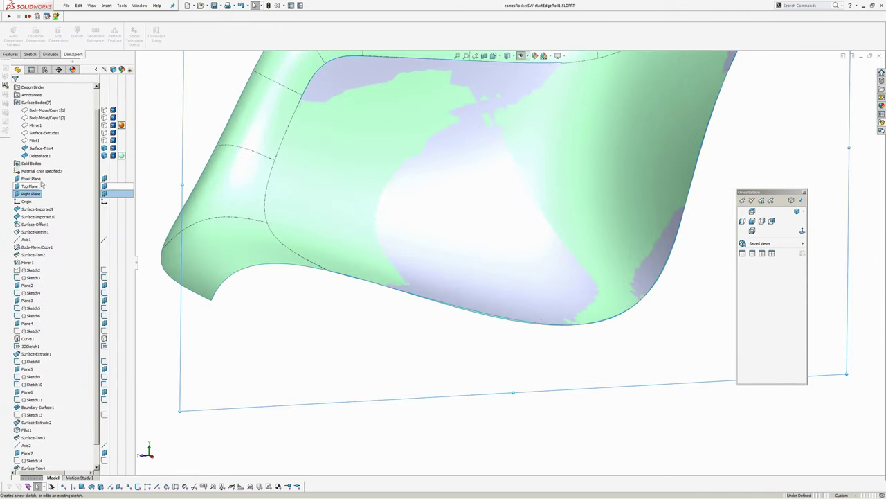
{"action": "left_click", "coordinate": [40, 184]}
{"action": "scroll", "coordinate": [644, 217], "scroll_direction": "up", "scroll_amount": 3}
{"action": "middle_click_drag", "start_coordinate": [644, 217], "coordinate": [600, 263], "text": "ctrl"}
{"action": "scroll", "coordinate": [623, 181], "scroll_direction": "down", "scroll_amount": 5}
{"action": "middle_click_drag", "start_coordinate": [558, 199], "coordinate": [554, 228]}
{"action": "left_click", "coordinate": [555, 228]}
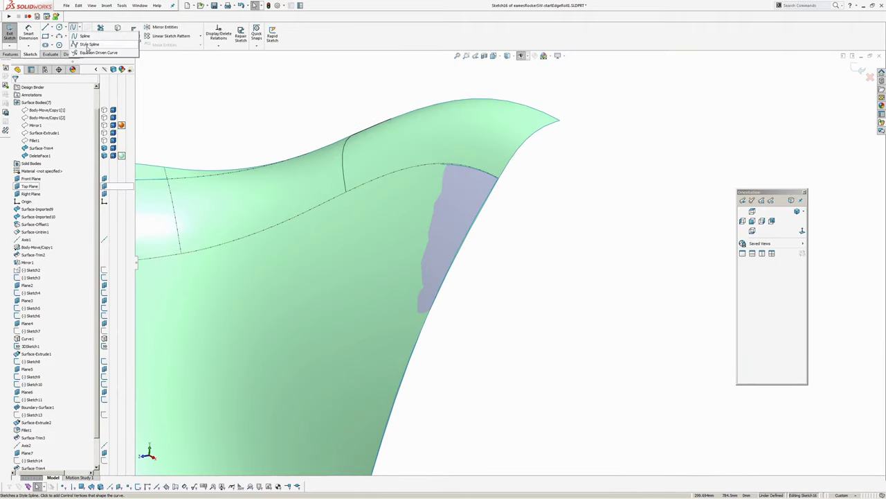
Sketch a style spline with four control vertices from near the trimmed surface's upper corner out along the shell's upper lip
{"action": "left_click", "coordinate": [72, 27]}
{"action": "scroll", "coordinate": [493, 199], "scroll_direction": "down", "scroll_amount": 2}
{"action": "left_click", "coordinate": [479, 195]}
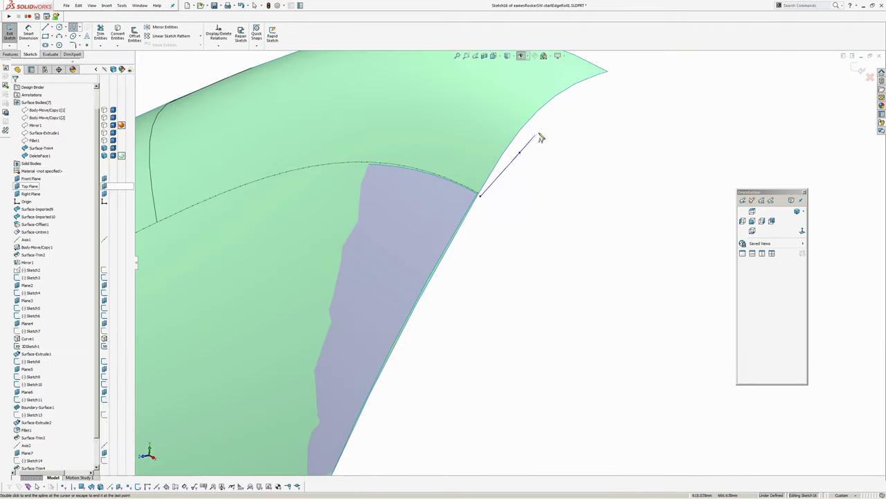
{"action": "left_click", "coordinate": [556, 123]}
{"action": "left_click", "coordinate": [616, 102]}
{"action": "right_click", "coordinate": [624, 102]}
{"action": "left_click", "coordinate": [641, 112]}
Make the new spline's start point coincident with the trimmed surface's upper corner vertex
{"action": "middle_click_drag", "start_coordinate": [596, 186], "coordinate": [605, 211], "text": "ctrl"}
{"action": "scroll", "coordinate": [495, 230], "scroll_direction": "down", "scroll_amount": 6}
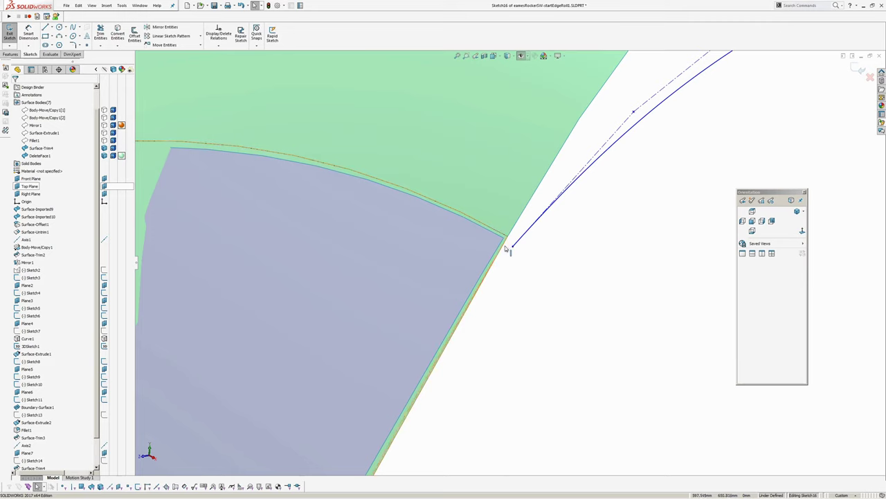
{"action": "left_click", "coordinate": [513, 247]}
{"action": "middle_click_drag", "start_coordinate": [646, 141], "coordinate": [575, 194], "text": "ctrl"}
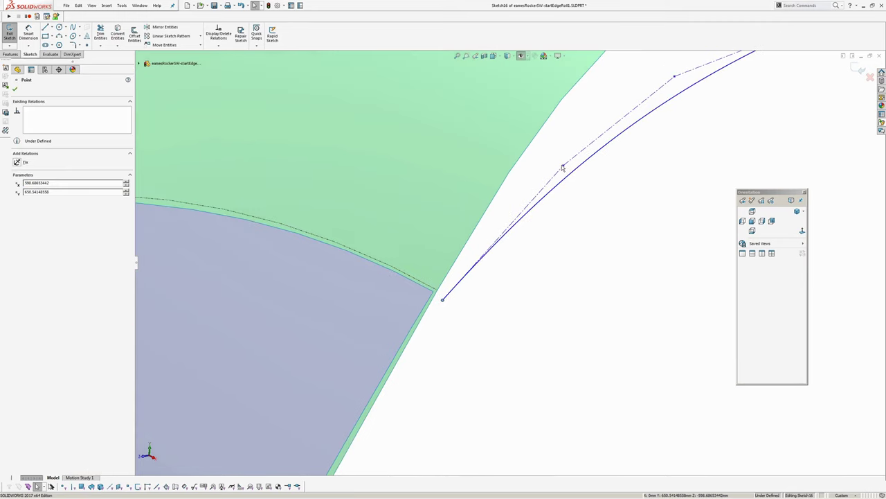
{"action": "key", "text": "Escape"}
{"action": "scroll", "coordinate": [490, 216], "scroll_direction": "up", "scroll_amount": 2}
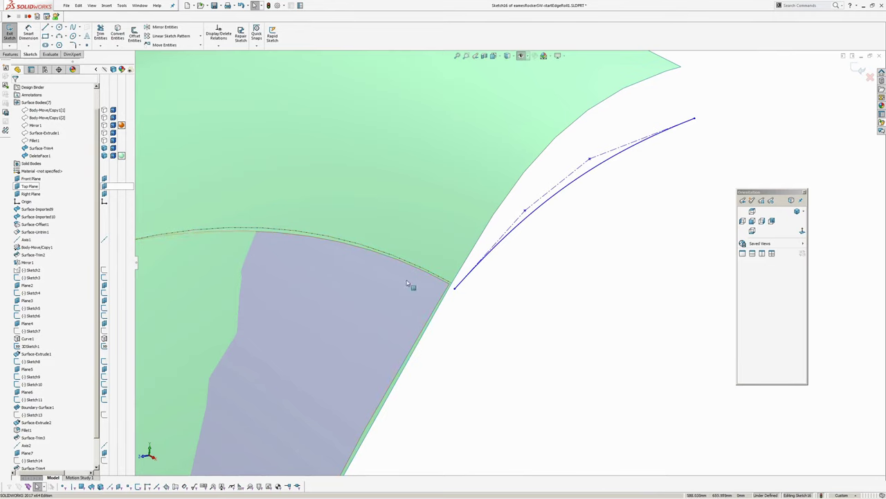
{"action": "scroll", "coordinate": [472, 293], "scroll_direction": "down", "scroll_amount": 1}
{"action": "left_click", "coordinate": [461, 277]}
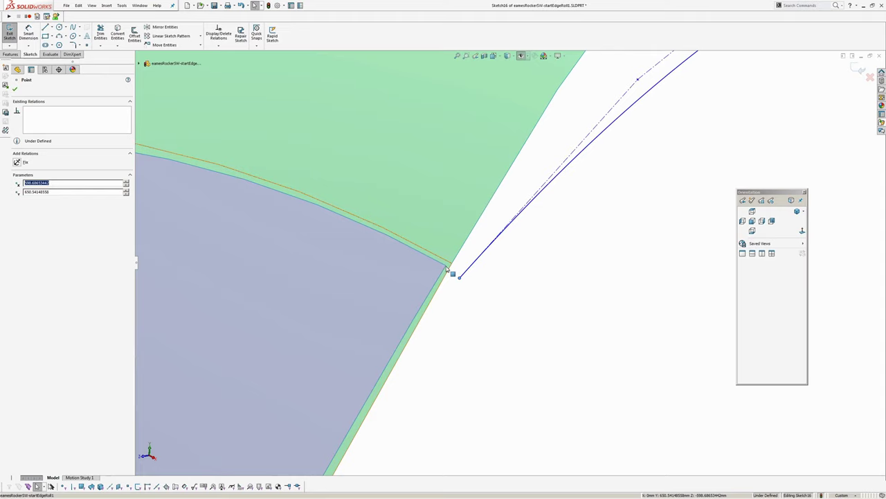
{"action": "left_click", "coordinate": [459, 277], "text": "ctrl"}
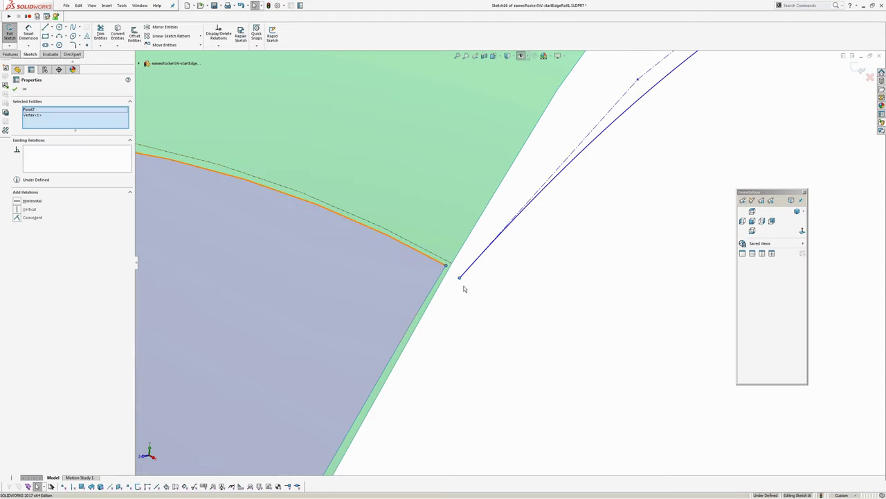
{"action": "left_click", "coordinate": [19, 218]}
{"action": "left_click", "coordinate": [472, 294]}
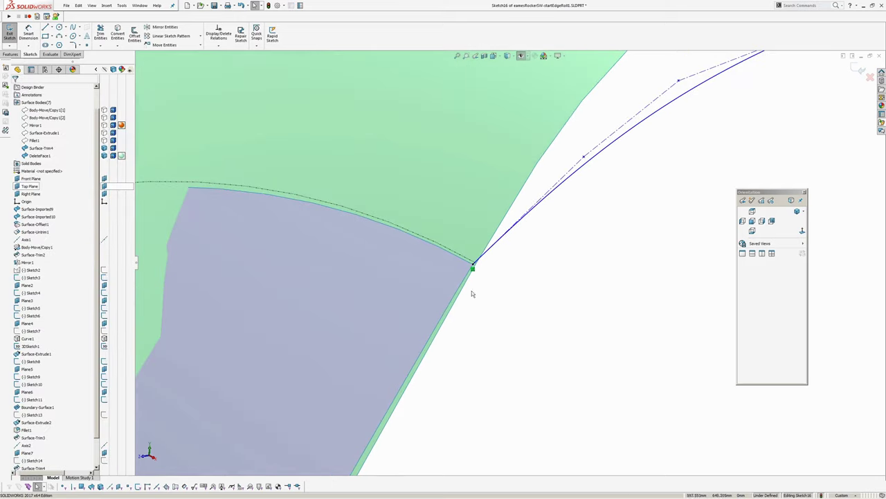
Add an Equal Curvature relation between the upper style spline and the trimmed surface's adjoining edge
{"action": "left_click", "coordinate": [495, 252], "text": "ctrl"}
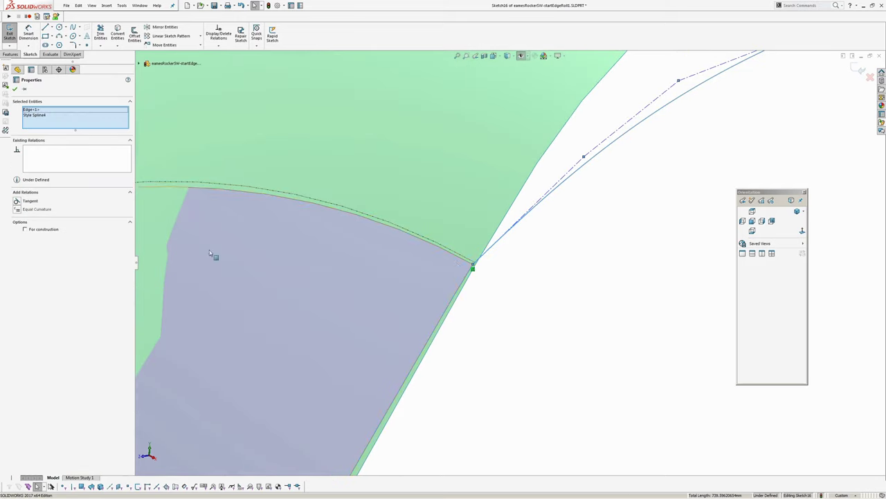
{"action": "left_click", "coordinate": [17, 210]}
{"action": "left_click", "coordinate": [633, 242]}
{"action": "middle_click_drag", "start_coordinate": [633, 241], "coordinate": [598, 294]}
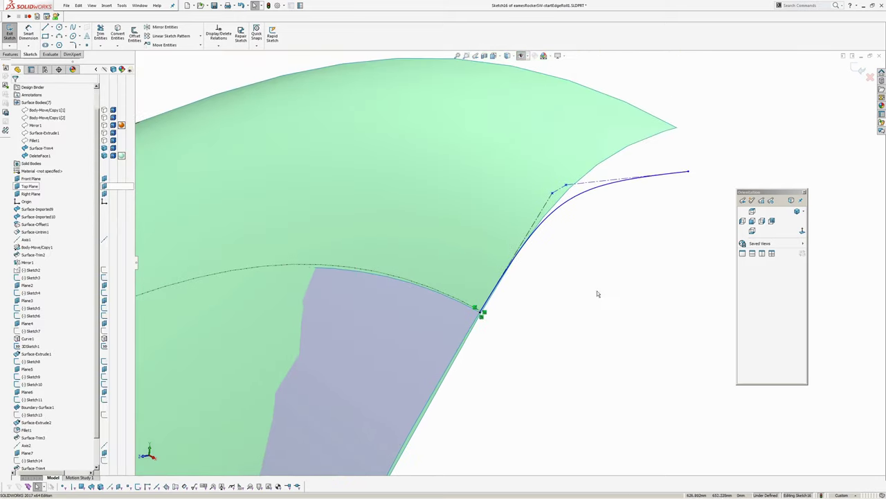
Reposition the upper style spline's third control vertex higher, straightening its control polygon toward the tip of the shell's upper lip
{"action": "left_click_drag", "start_coordinate": [566, 187], "coordinate": [572, 166]}
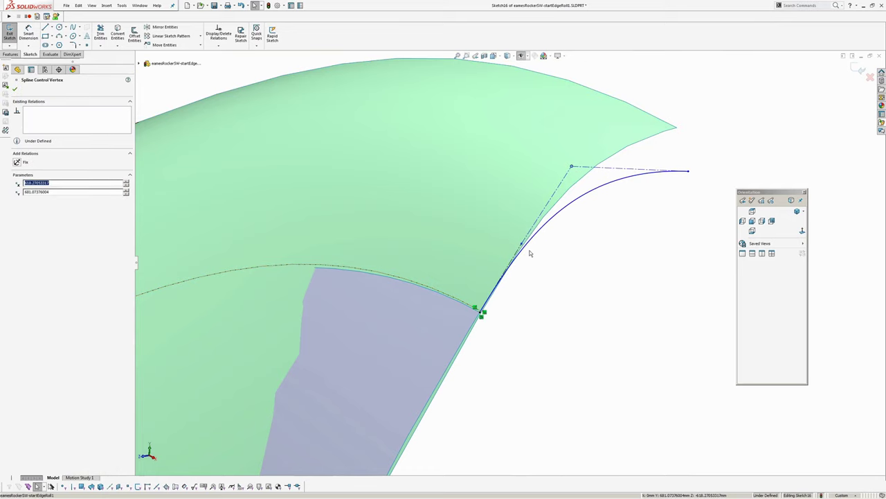
{"action": "left_click", "coordinate": [573, 167]}
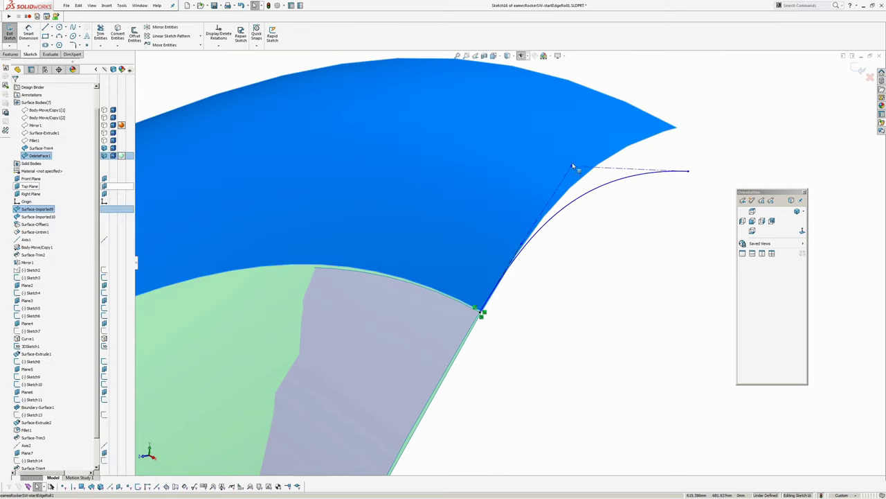
{"action": "left_click", "coordinate": [588, 245]}
Dimension the distance from the upper spline's start point to its second control vertex at 20 mm
{"action": "left_click", "coordinate": [28, 35]}
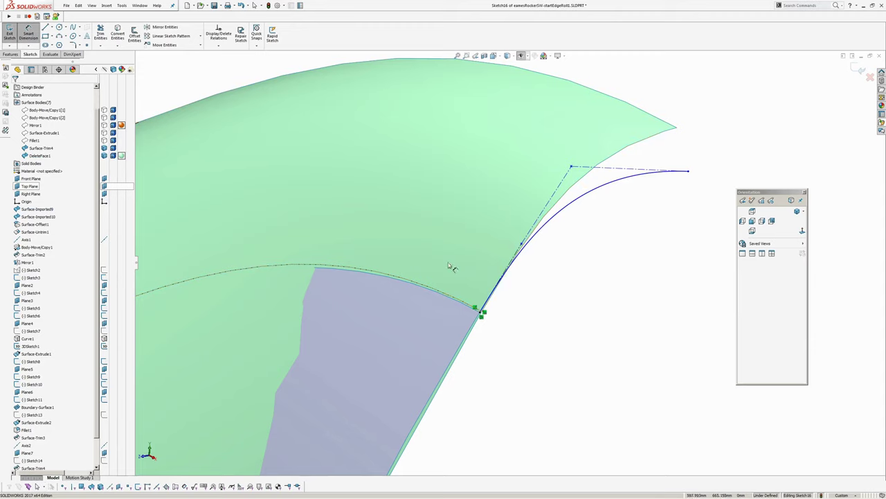
{"action": "left_click", "coordinate": [482, 314]}
{"action": "left_click", "coordinate": [523, 244]}
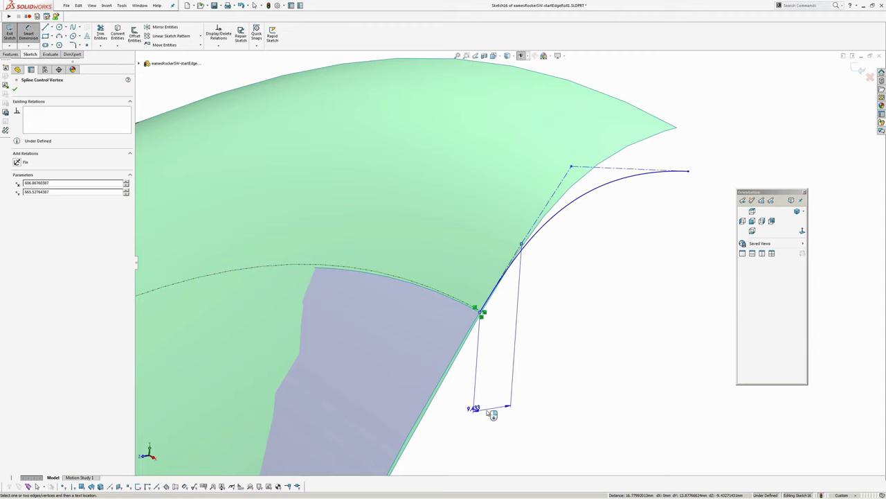
{"action": "left_click", "coordinate": [540, 412]}
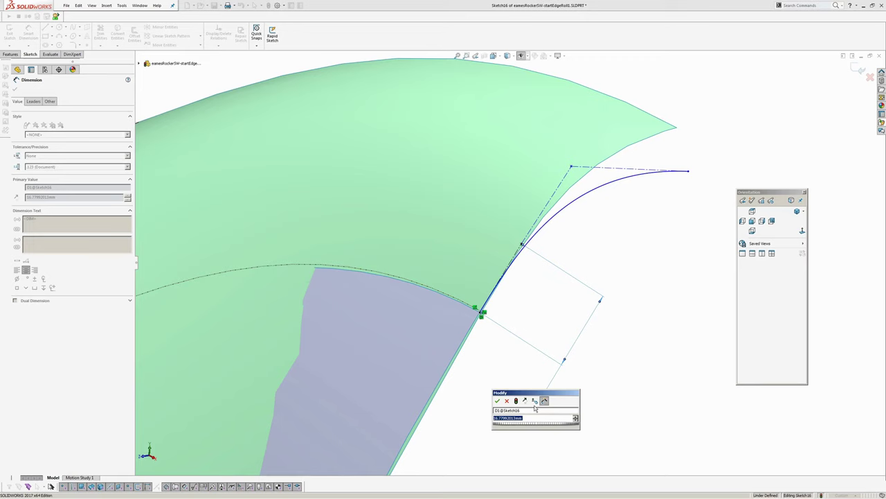
{"action": "type", "text": "20"}
{"action": "key", "text": "Return"}
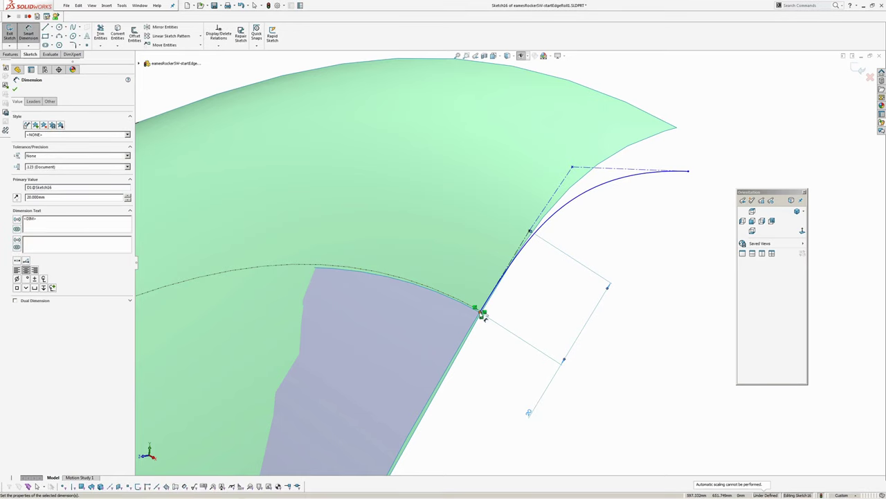
Dimension the distance from the upper spline's start point to its third control vertex at 40 mm
{"action": "left_click", "coordinate": [482, 314]}
{"action": "left_click", "coordinate": [572, 168]}
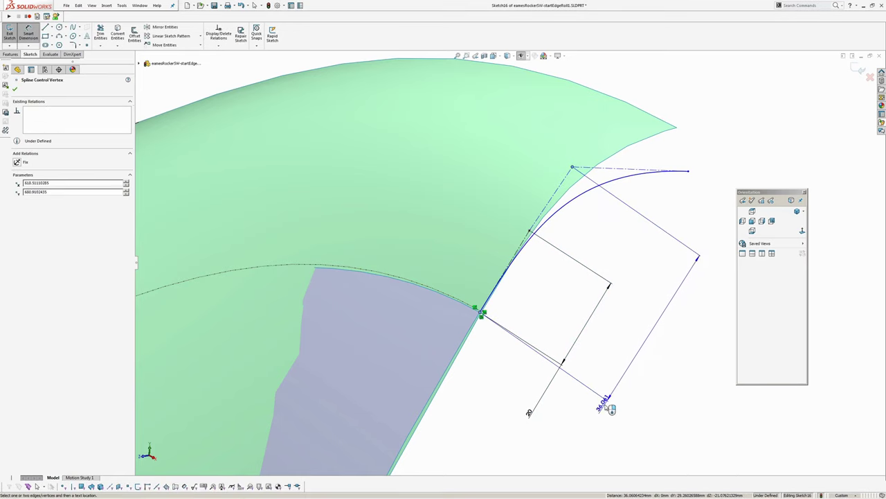
{"action": "left_click", "coordinate": [604, 405]}
{"action": "type", "text": "40"}
{"action": "key", "text": "Return"}
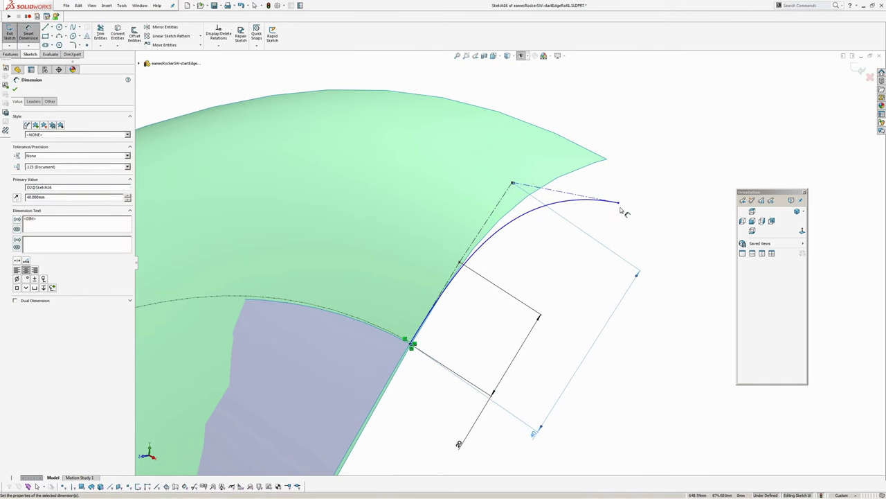
{"action": "key", "text": "Escape"}
Move the upper spline's free endpoint to the tip of the shell's upper lip and close the sketch
{"action": "left_click_drag", "start_coordinate": [618, 203], "coordinate": [607, 159]}
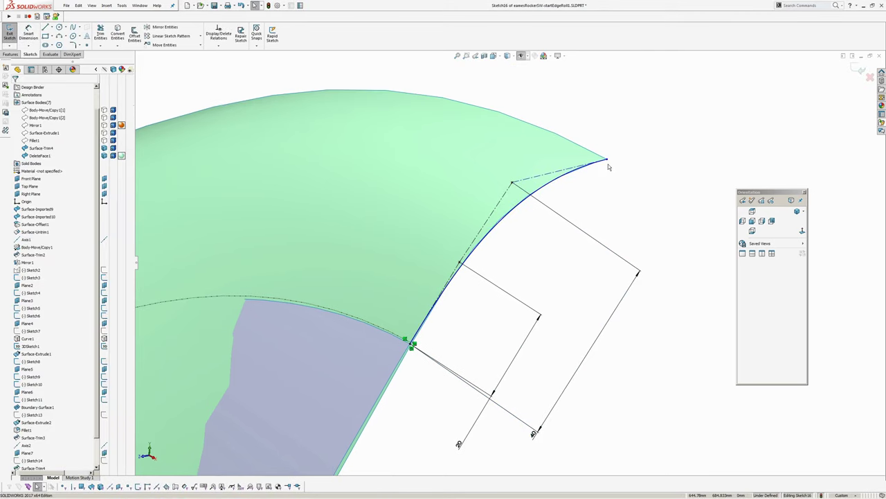
{"action": "scroll", "coordinate": [518, 267], "scroll_direction": "up", "scroll_amount": 1}
{"action": "mouse_move", "coordinate": [519, 267]}
{"action": "middle_mouse_down"}
{"action": "mouse_move", "coordinate": [481, 196]}
{"action": "mouse_move", "coordinate": [534, 251]}
{"action": "middle_mouse_up"}
{"action": "scroll", "coordinate": [526, 256], "scroll_direction": "up", "scroll_amount": 3}
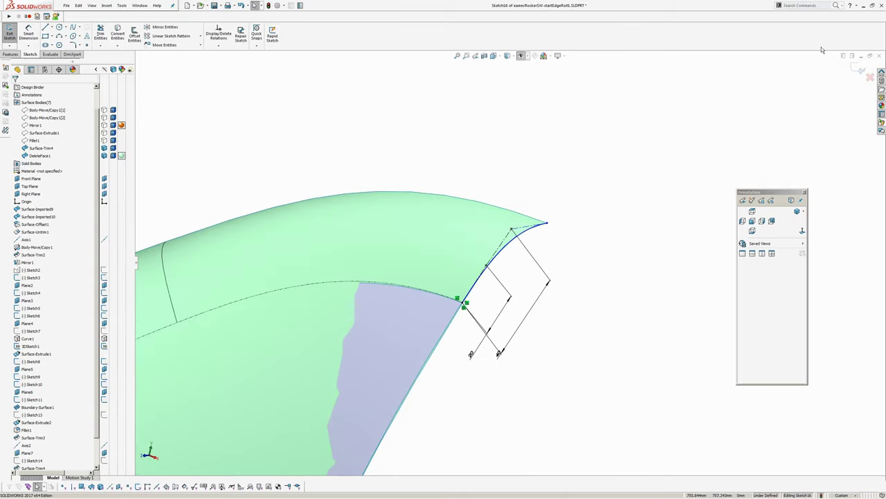
{"action": "left_click", "coordinate": [858, 73]}
Hide the green DeleteFace1 shell body and show the sketches and axes around the trimmed surface
{"action": "scroll", "coordinate": [540, 284], "scroll_direction": "up", "scroll_amount": 8}
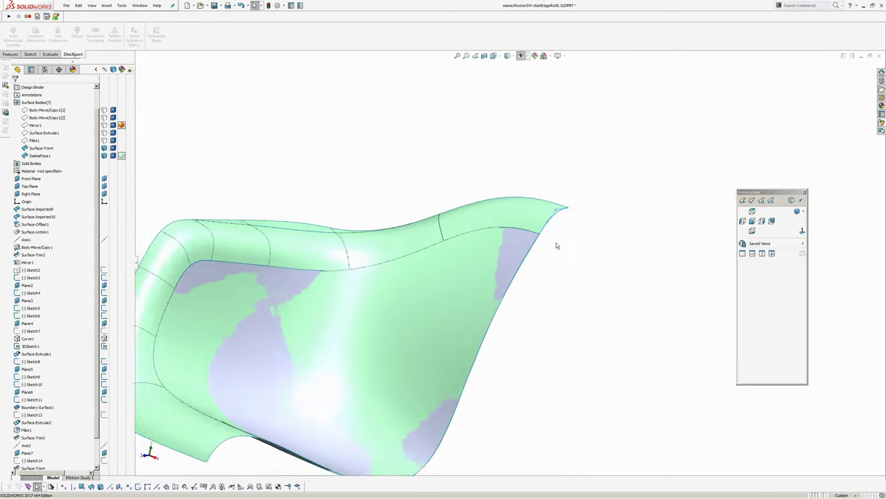
{"action": "middle_click_drag", "start_coordinate": [513, 220], "coordinate": [540, 303]}
{"action": "scroll", "coordinate": [541, 255], "scroll_direction": "up", "scroll_amount": 2}
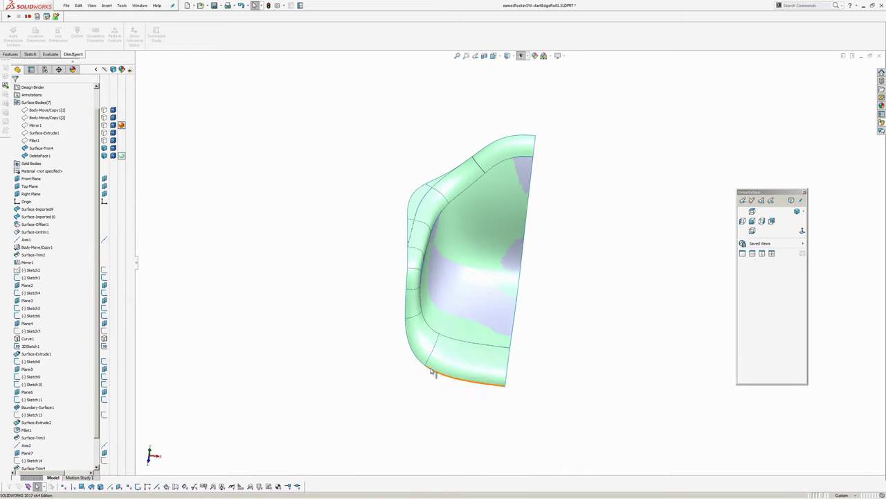
{"action": "middle_click_drag", "start_coordinate": [330, 255], "coordinate": [343, 210]}
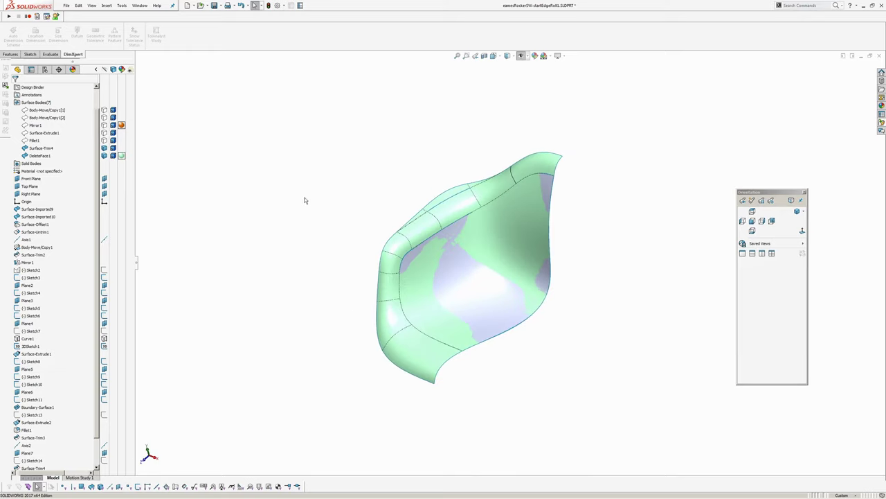
{"action": "scroll", "coordinate": [82, 412], "scroll_direction": "down", "scroll_amount": 2}
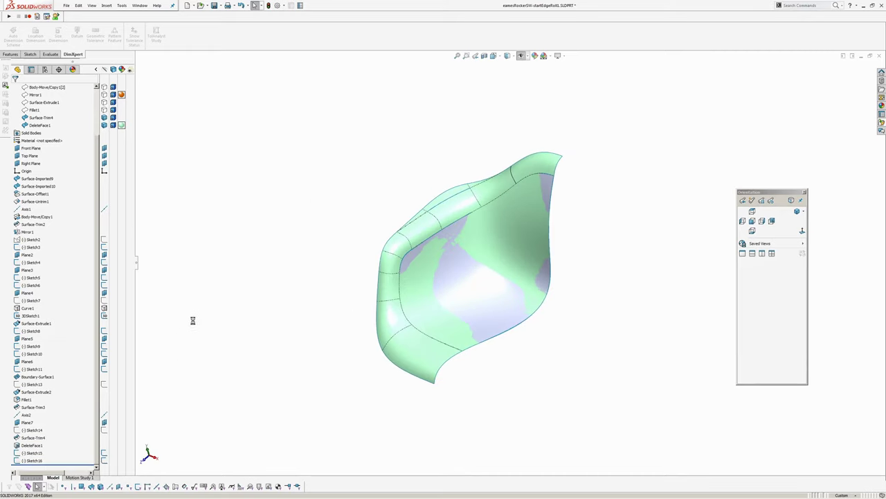
{"action": "middle_click_drag", "start_coordinate": [265, 262], "coordinate": [270, 279]}
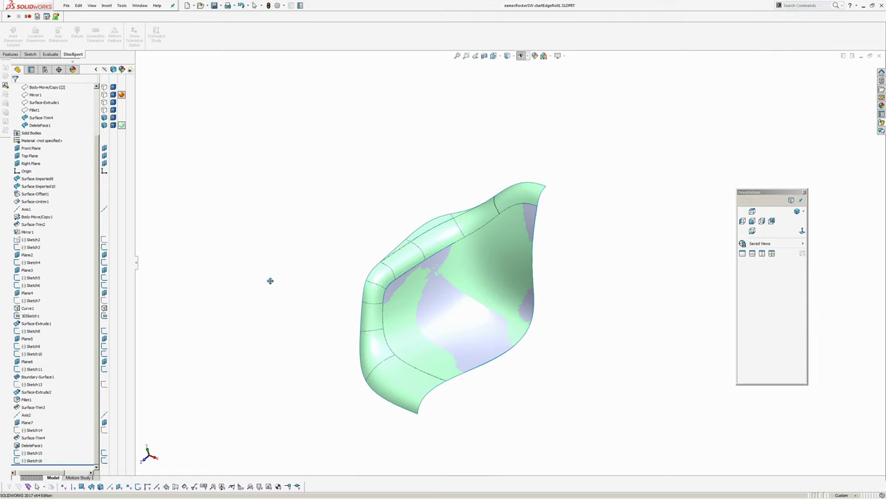
{"action": "left_click", "coordinate": [457, 233]}
{"action": "left_click", "coordinate": [469, 209]}
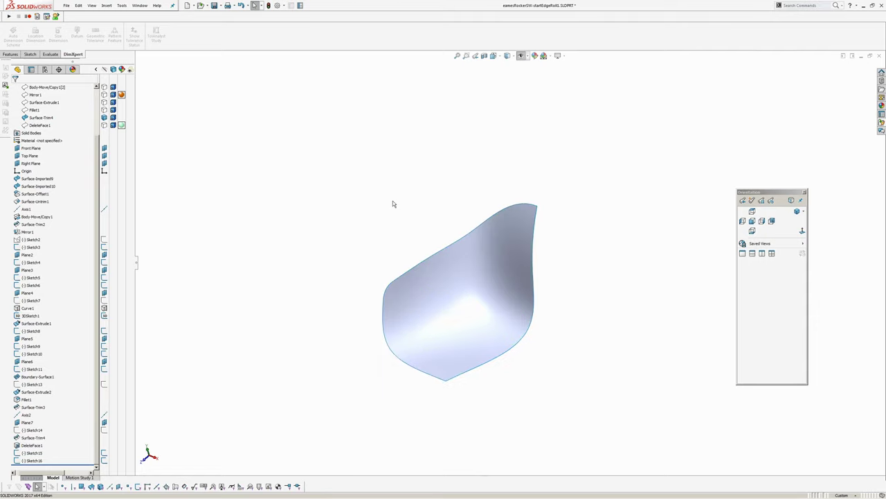
{"action": "mouse_move", "coordinate": [571, 212]}
{"action": "middle_mouse_down"}
{"action": "mouse_move", "coordinate": [508, 192]}
{"action": "mouse_move", "coordinate": [547, 211]}
{"action": "middle_mouse_up"}
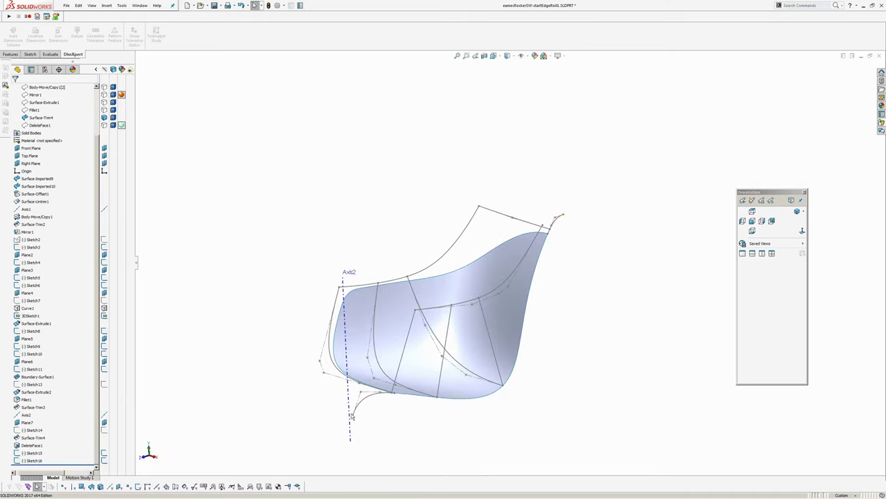
Create a reference plane through the outer endpoints of the front and upper lip splines, perpendicular to the Right Plane
{"action": "left_click", "coordinate": [380, 428]}
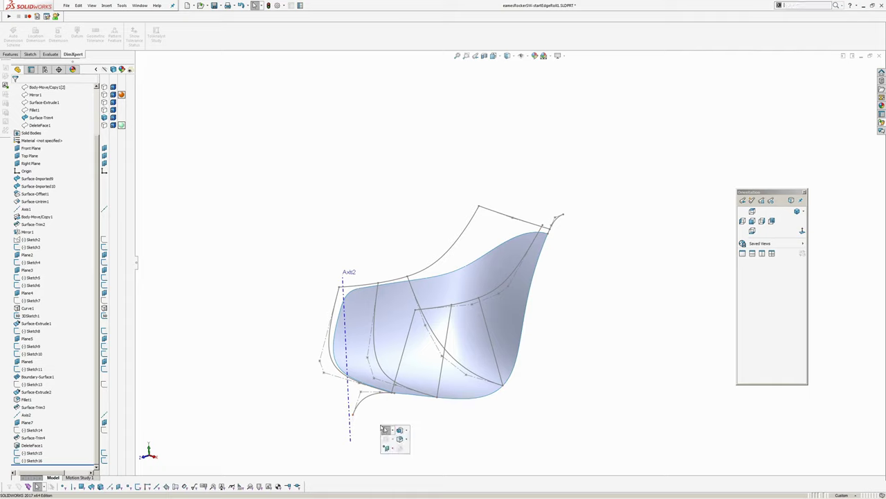
{"action": "left_click", "coordinate": [386, 446]}
{"action": "left_click", "coordinate": [416, 457]}
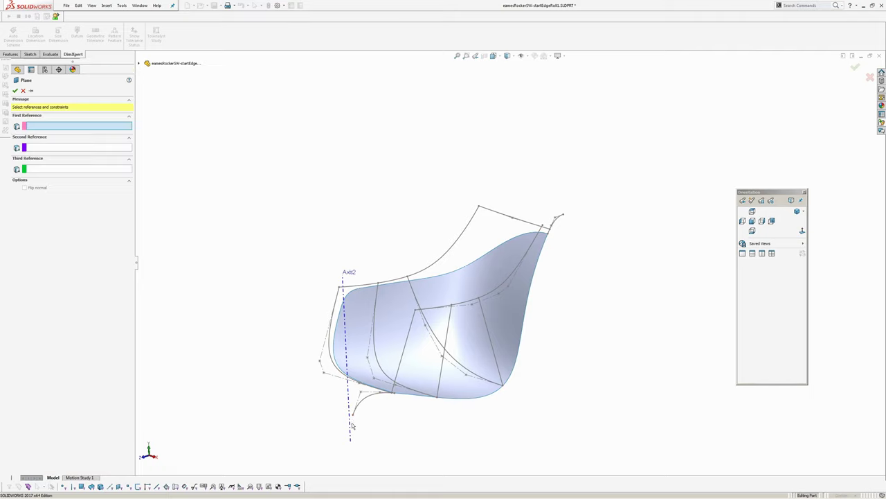
{"action": "left_click", "coordinate": [351, 415]}
{"action": "left_click", "coordinate": [564, 216]}
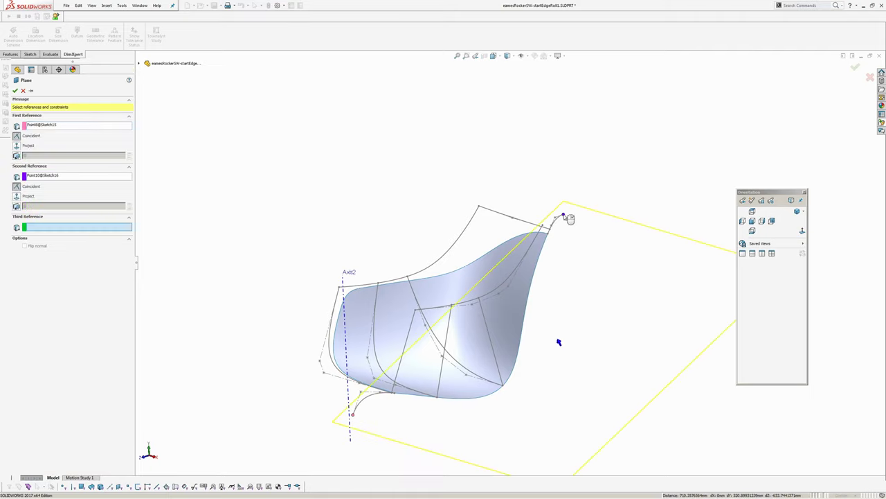
{"action": "left_click", "coordinate": [139, 63]}
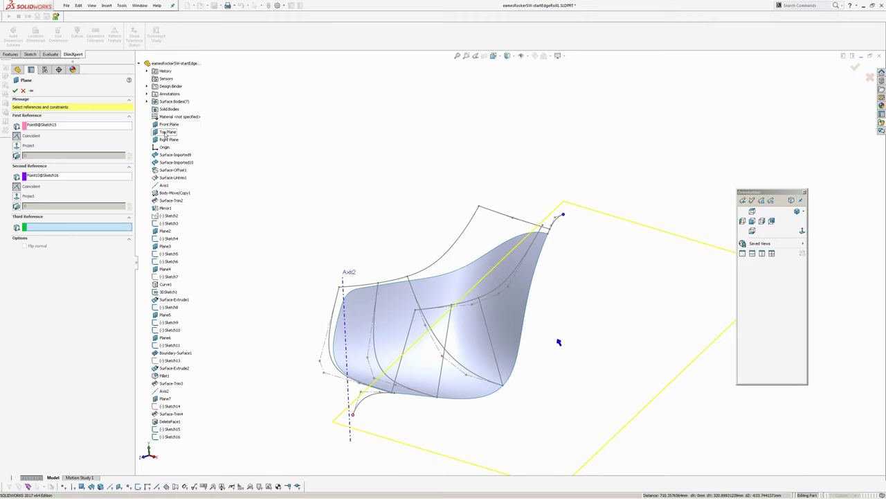
{"action": "left_click", "coordinate": [159, 141]}
{"action": "scroll", "coordinate": [429, 267], "scroll_direction": "up", "scroll_amount": 2}
{"action": "middle_click_drag", "start_coordinate": [431, 248], "coordinate": [518, 208]}
{"action": "right_click", "coordinate": [440, 263]}
Shrink the new reference plane's border so it fits closely around the shell sketches
{"action": "left_click_drag", "start_coordinate": [522, 196], "coordinate": [441, 162]}
{"action": "middle_click_drag", "start_coordinate": [654, 495], "coordinate": [587, 441], "text": "ctrl"}
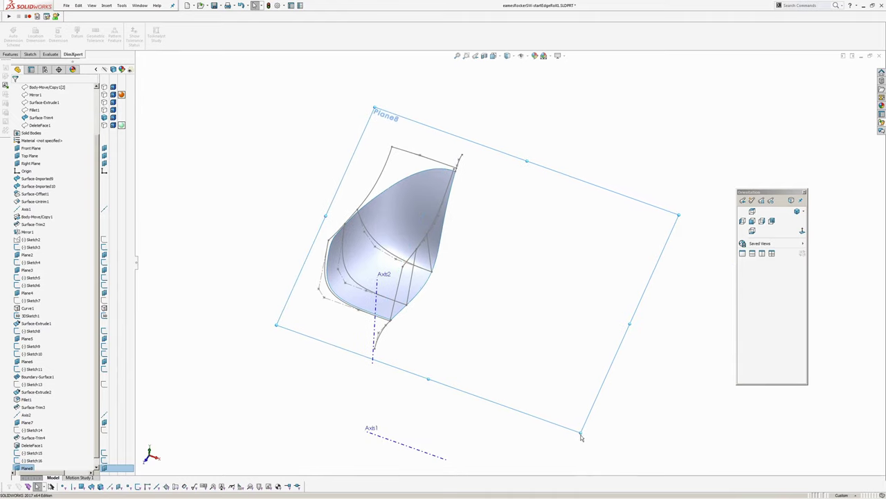
{"action": "left_click_drag", "start_coordinate": [580, 435], "coordinate": [397, 358]}
{"action": "left_click", "coordinate": [500, 338]}
{"action": "middle_click_drag", "start_coordinate": [499, 338], "coordinate": [560, 358], "text": "ctrl"}
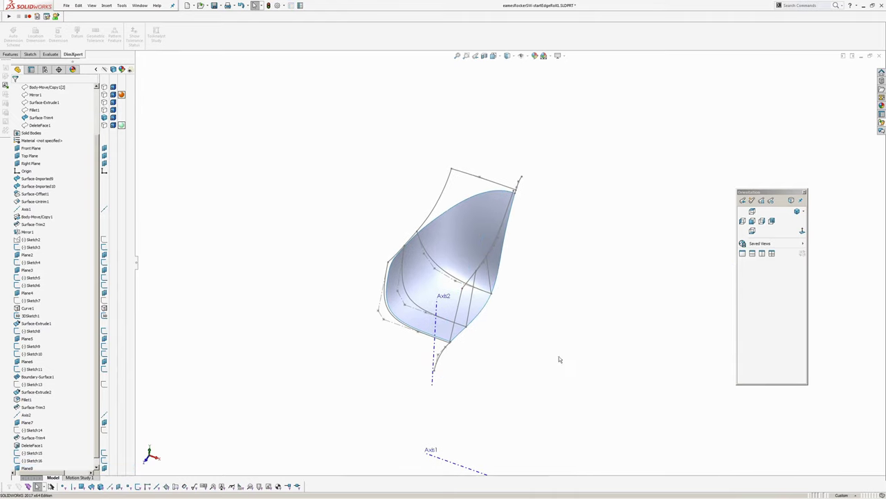
Hide Sketch4, Sketch5, Sketch6 and the leftover curve rising above the trimmed surface's side edge
{"action": "left_click", "coordinate": [25, 263]}
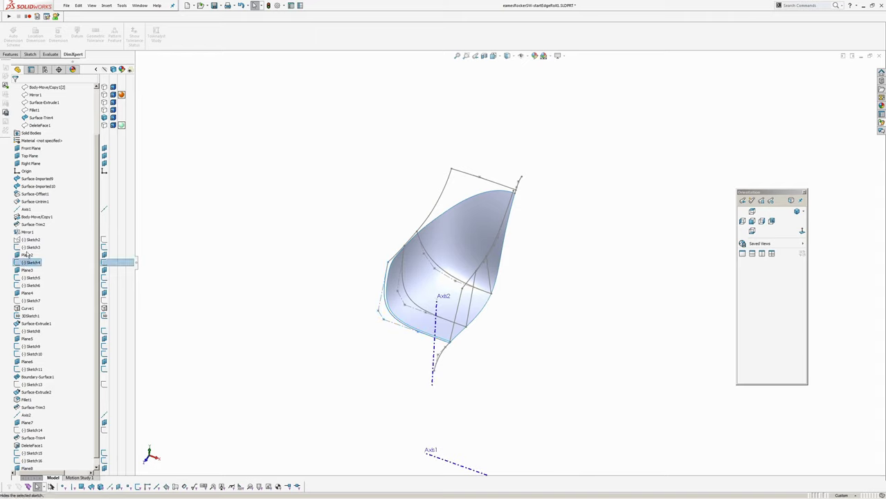
{"action": "left_click", "coordinate": [27, 253]}
{"action": "left_click", "coordinate": [30, 278]}
{"action": "left_click", "coordinate": [30, 285], "text": "ctrl"}
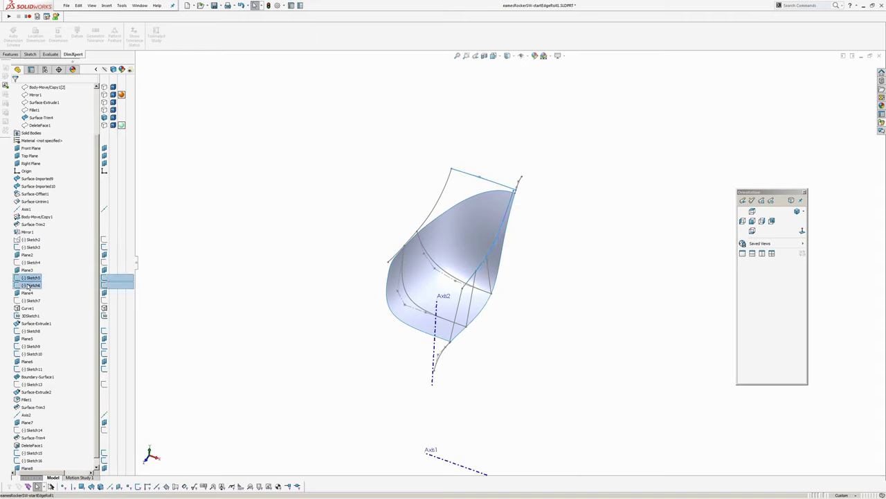
{"action": "left_click", "coordinate": [221, 253]}
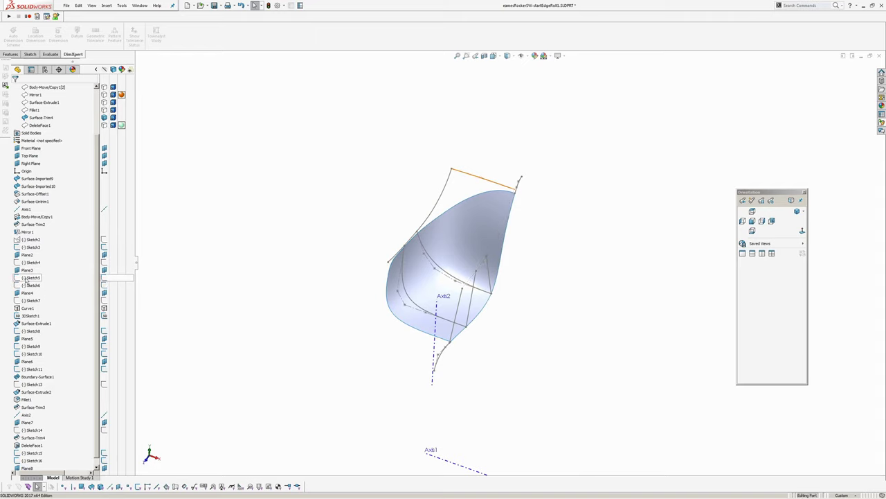
{"action": "left_click", "coordinate": [26, 248]}
{"action": "left_click", "coordinate": [191, 233]}
{"action": "left_click", "coordinate": [446, 185]}
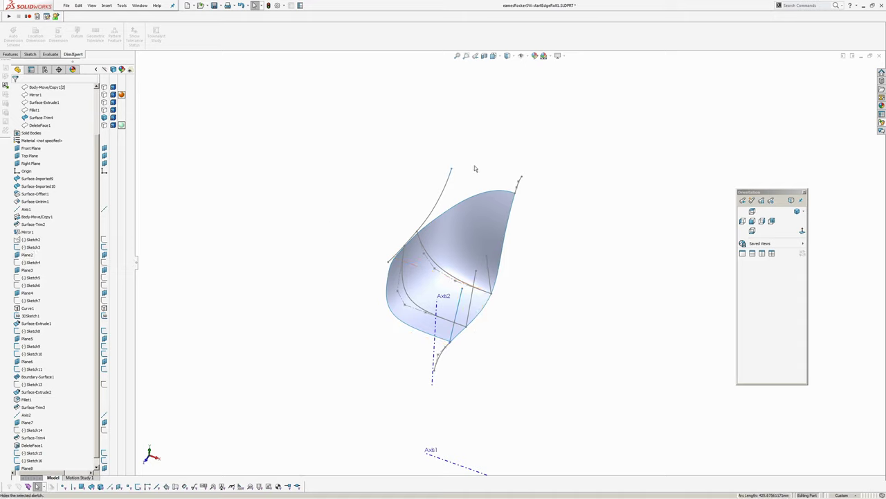
{"action": "left_click", "coordinate": [475, 166]}
{"action": "mouse_move", "coordinate": [403, 192]}
{"action": "middle_mouse_down"}
{"action": "mouse_move", "coordinate": [359, 203]}
{"action": "mouse_move", "coordinate": [334, 172]}
{"action": "mouse_move", "coordinate": [326, 182]}
{"action": "middle_mouse_up"}
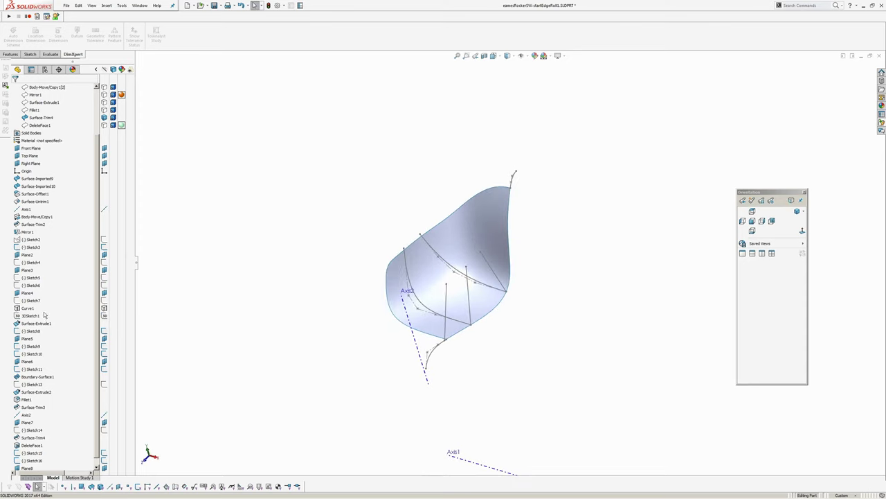
Open a sketch on the new lip-endpoint plane, viewed straight on, and show the DeleteFace1 shell body again
{"action": "scroll", "coordinate": [55, 388], "scroll_direction": "down", "scroll_amount": 1}
{"action": "left_click", "coordinate": [28, 460]}
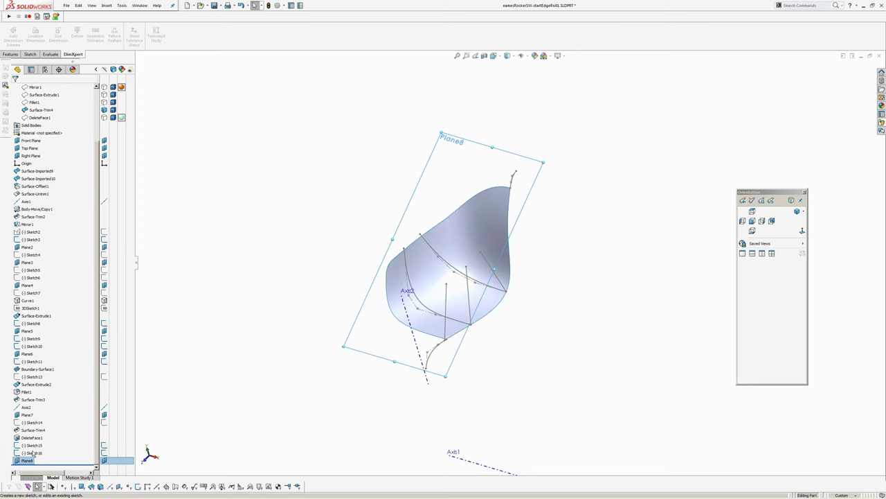
{"action": "left_click", "coordinate": [33, 452]}
{"action": "left_click", "coordinate": [802, 232]}
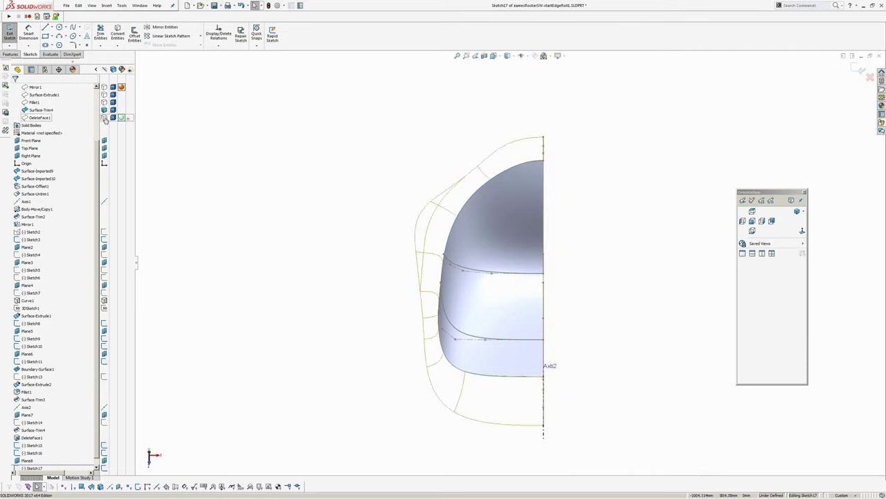
{"action": "middle_click_drag", "start_coordinate": [425, 168], "coordinate": [407, 161], "text": "ctrl"}
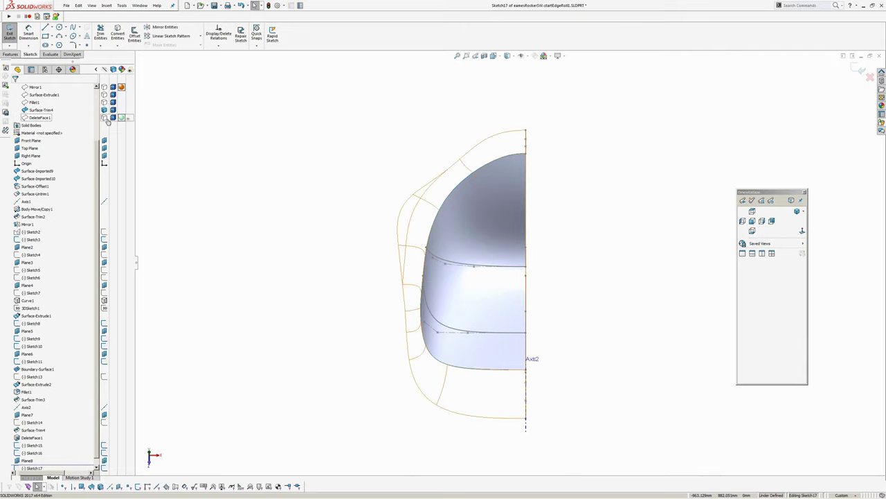
{"action": "left_click", "coordinate": [106, 118]}
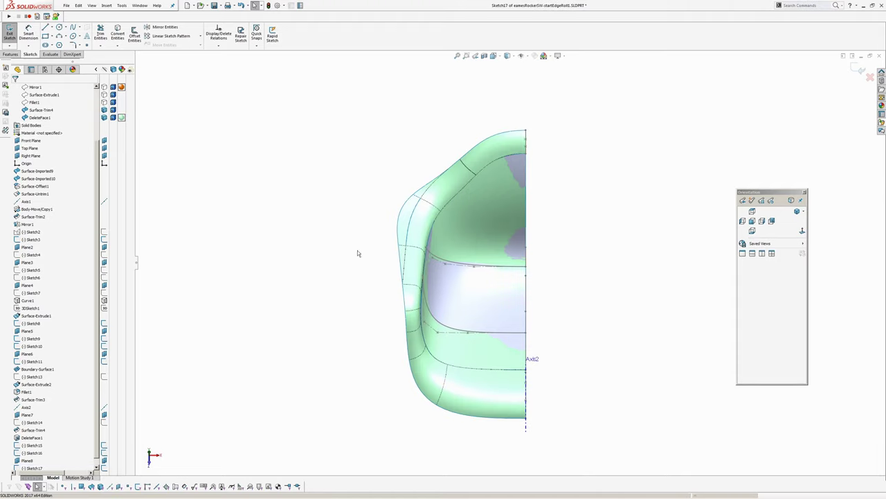
Sketch a straight line along the shell's outer side edge, connecting the ends of two neighbouring cross-seams beside the armrest
{"action": "left_click", "coordinate": [45, 28]}
{"action": "scroll", "coordinate": [423, 242], "scroll_direction": "down", "scroll_amount": 5}
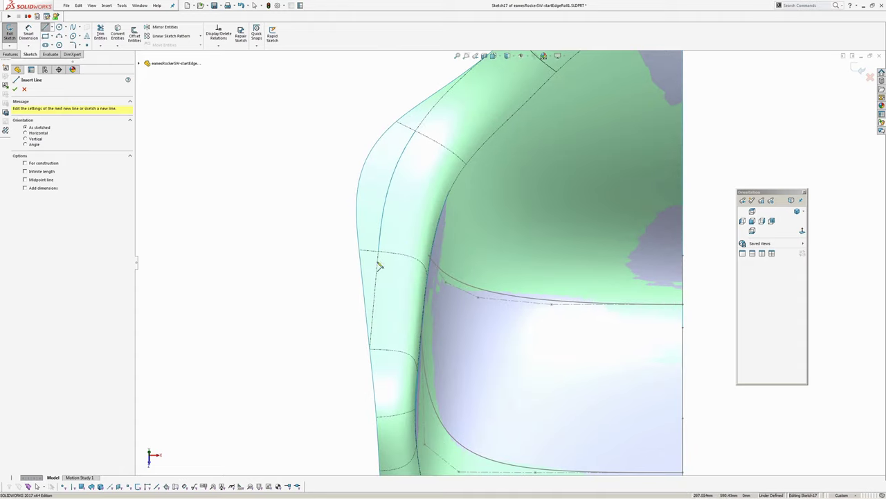
{"action": "left_click", "coordinate": [359, 252]}
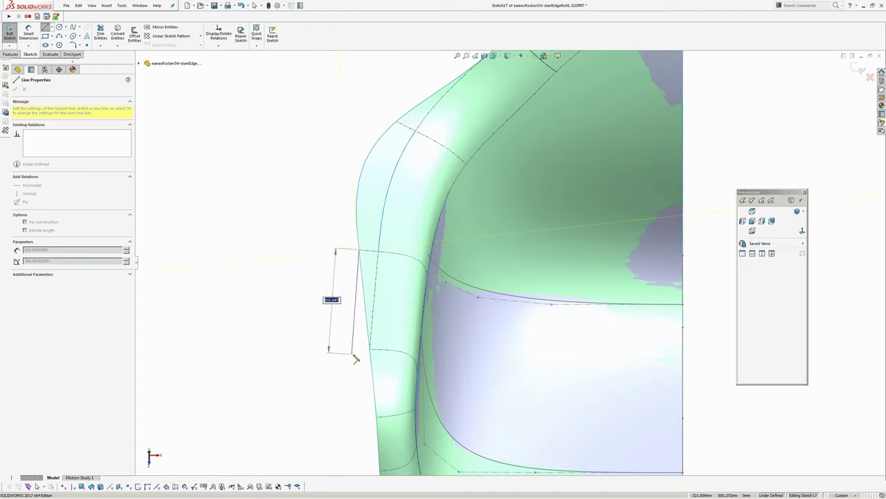
{"action": "left_click", "coordinate": [370, 350]}
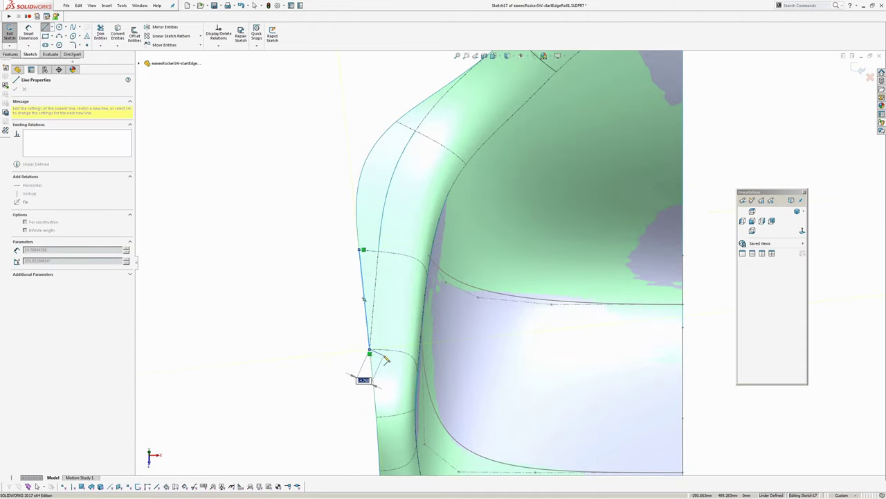
Finish the line and extend its lower end along the shell's outer edge to the next cross-seam
{"action": "right_click", "coordinate": [385, 353]}
{"action": "left_click", "coordinate": [395, 362]}
{"action": "scroll", "coordinate": [352, 255], "scroll_direction": "down", "scroll_amount": 4}
{"action": "scroll", "coordinate": [415, 249], "scroll_direction": "up", "scroll_amount": 2}
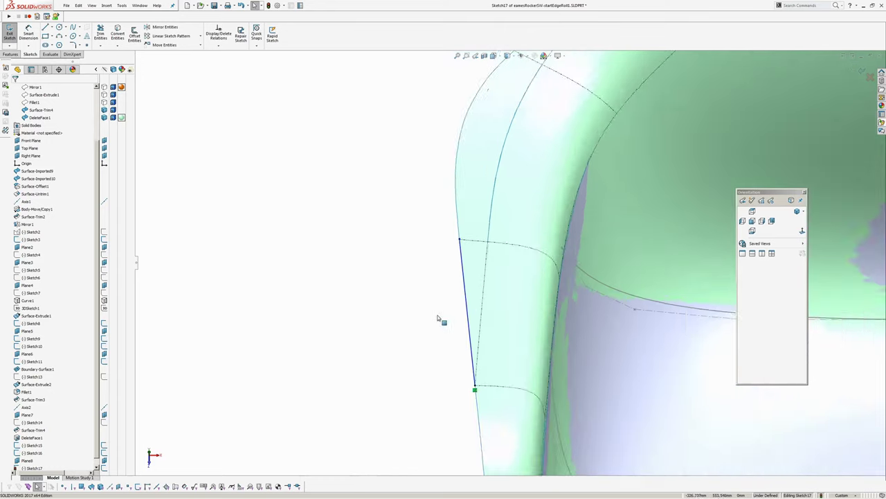
{"action": "scroll", "coordinate": [444, 316], "scroll_direction": "down", "scroll_amount": 5}
{"action": "scroll", "coordinate": [481, 348], "scroll_direction": "up", "scroll_amount": 6}
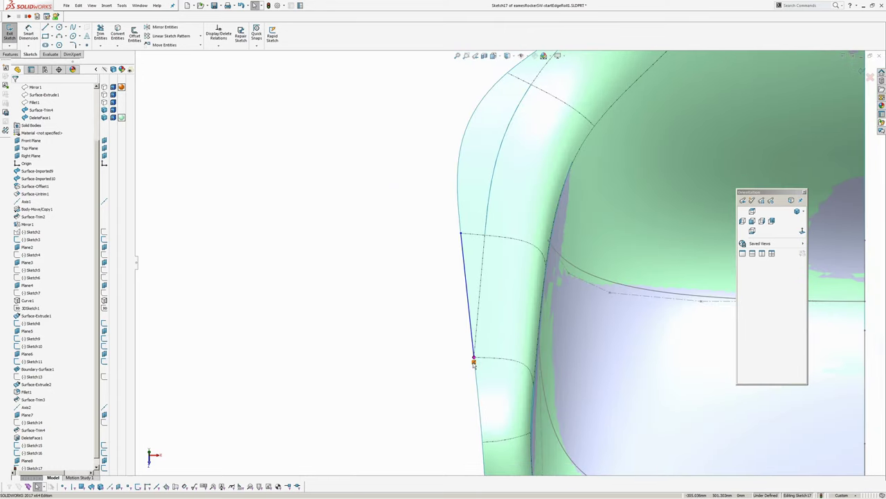
{"action": "scroll", "coordinate": [430, 275], "scroll_direction": "up", "scroll_amount": 4}
{"action": "middle_click_drag", "start_coordinate": [465, 231], "coordinate": [371, 248], "text": "ctrl"}
{"action": "middle_click_drag", "start_coordinate": [405, 308], "coordinate": [378, 176], "text": "ctrl"}
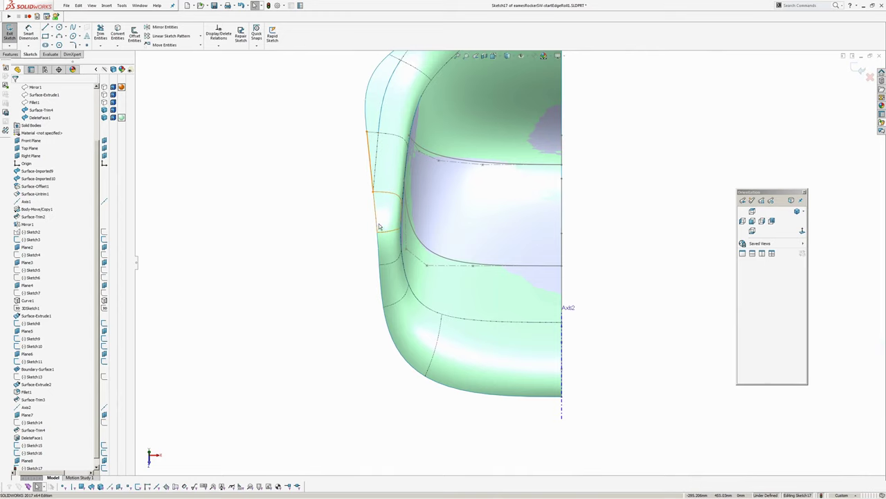
{"action": "scroll", "coordinate": [387, 218], "scroll_direction": "down", "scroll_amount": 3}
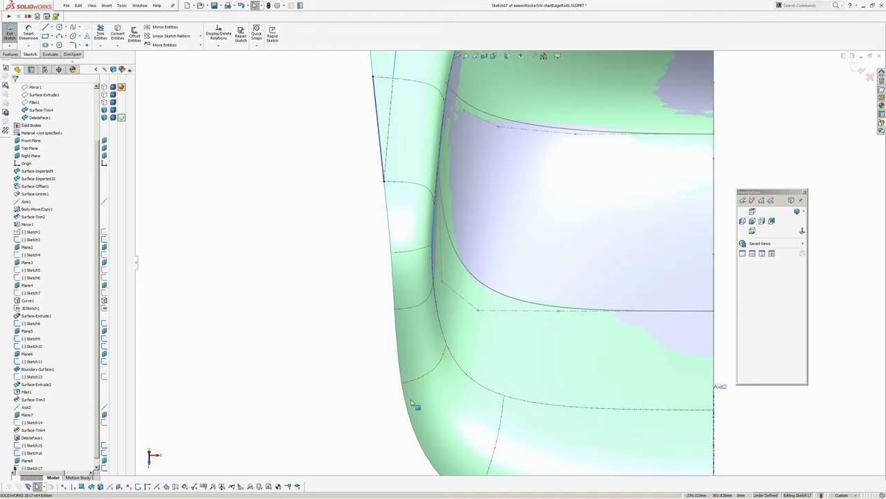
{"action": "mouse_move", "coordinate": [383, 181]}
{"action": "left_mouse_down"}
{"action": "mouse_move", "coordinate": [352, 210]}
{"action": "mouse_move", "coordinate": [390, 255]}
{"action": "left_mouse_up"}
{"action": "left_click", "coordinate": [367, 257]}
{"action": "scroll", "coordinate": [367, 254], "scroll_direction": "down", "scroll_amount": 5}
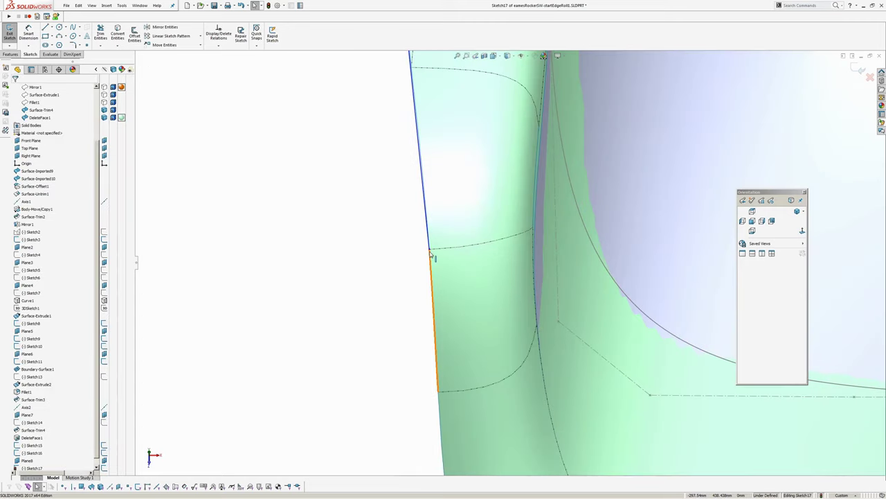
{"action": "left_click", "coordinate": [428, 250]}
{"action": "left_click_drag", "start_coordinate": [429, 249], "coordinate": [425, 252]}
{"action": "scroll", "coordinate": [388, 251], "scroll_direction": "up", "scroll_amount": 5}
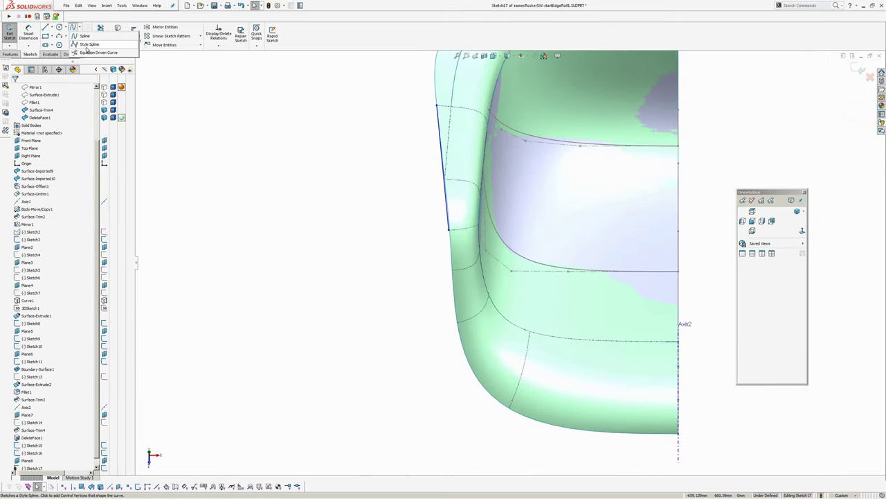
Sketch a style spline from the edge line's lower end, placing control vertices around the lower corner and ending near the shell's centreline
{"action": "left_click", "coordinate": [73, 29]}
{"action": "left_click", "coordinate": [450, 235]}
{"action": "middle_click_drag", "start_coordinate": [456, 292], "coordinate": [447, 242], "text": "ctrl"}
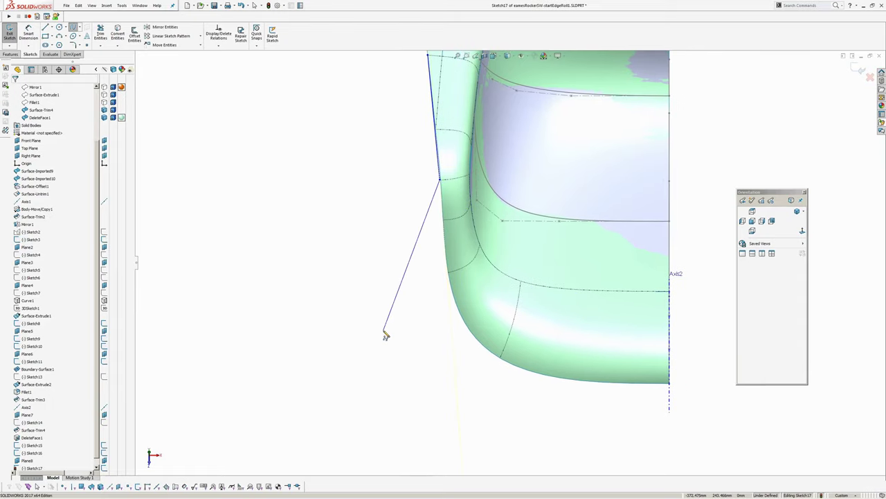
{"action": "left_click", "coordinate": [430, 222]}
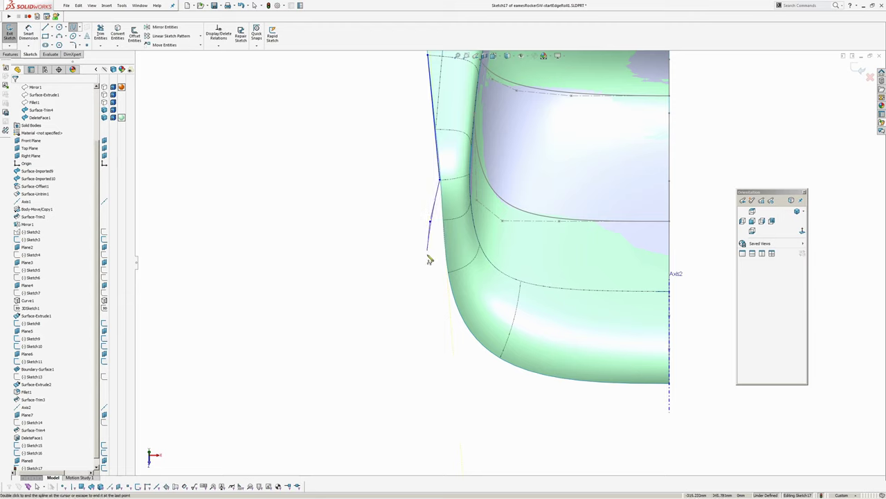
{"action": "left_click", "coordinate": [424, 285]}
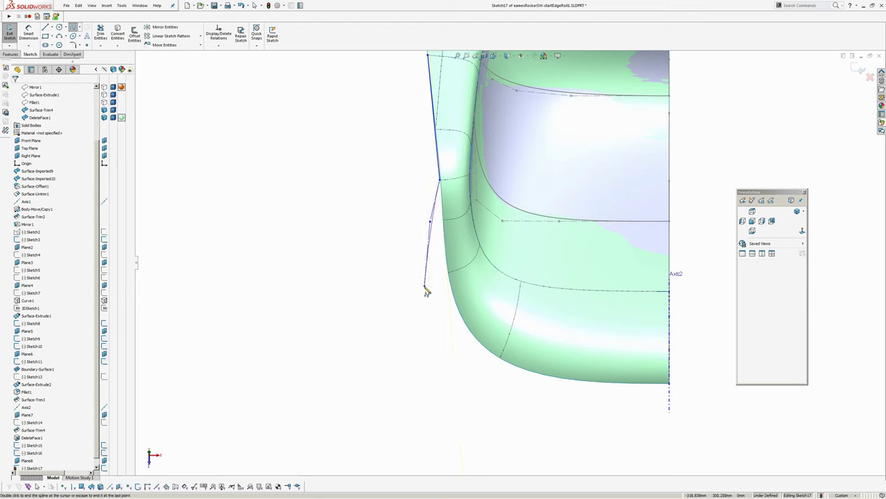
{"action": "left_click", "coordinate": [560, 389]}
{"action": "left_click", "coordinate": [651, 392]}
{"action": "right_click", "coordinate": [657, 394]}
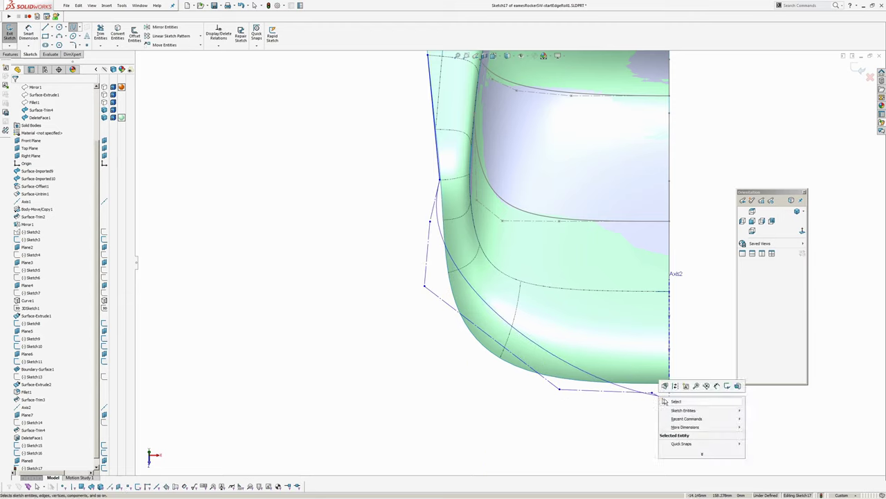
{"action": "left_click", "coordinate": [672, 400]}
Make the style spline's free end coincident with the shell's lower corner vertex at the centreline
{"action": "middle_click_drag", "start_coordinate": [644, 366], "coordinate": [573, 346], "text": "ctrl"}
{"action": "scroll", "coordinate": [573, 346], "scroll_direction": "down", "scroll_amount": 10}
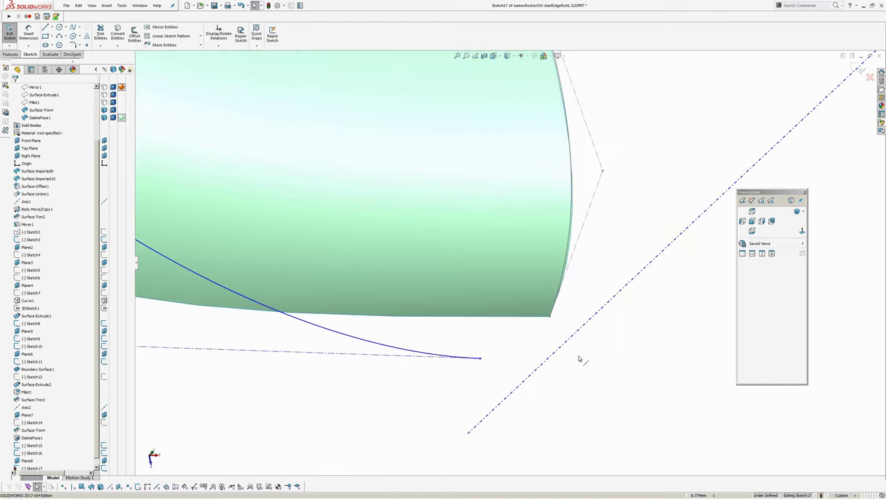
{"action": "left_click", "coordinate": [520, 268]}
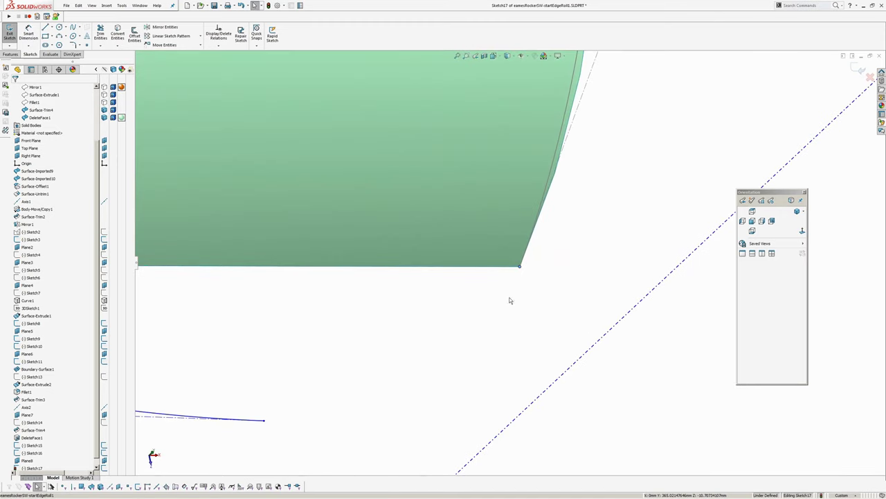
{"action": "left_click", "coordinate": [264, 421], "text": "ctrl"}
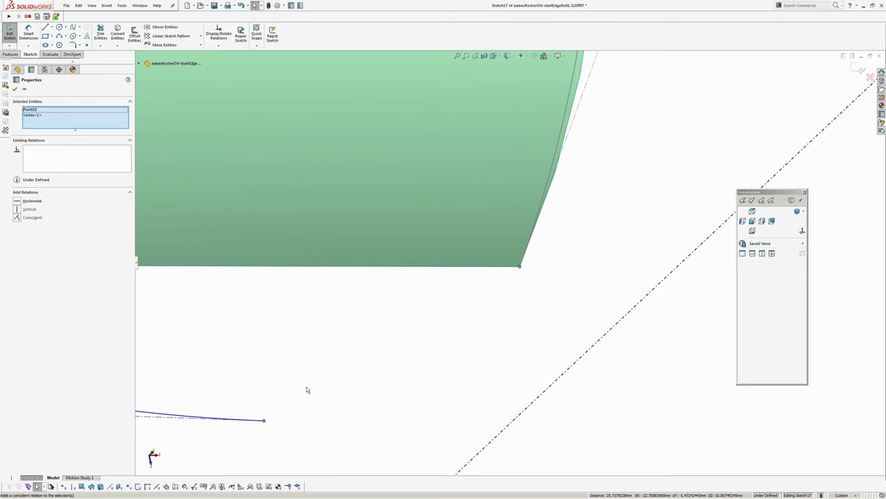
{"action": "left_click", "coordinate": [307, 390]}
{"action": "scroll", "coordinate": [516, 311], "scroll_direction": "up", "scroll_amount": 5}
{"action": "left_click", "coordinate": [512, 311]}
{"action": "scroll", "coordinate": [502, 376], "scroll_direction": "up", "scroll_amount": 3}
{"action": "middle_click_drag", "start_coordinate": [477, 319], "coordinate": [601, 285], "text": "ctrl"}
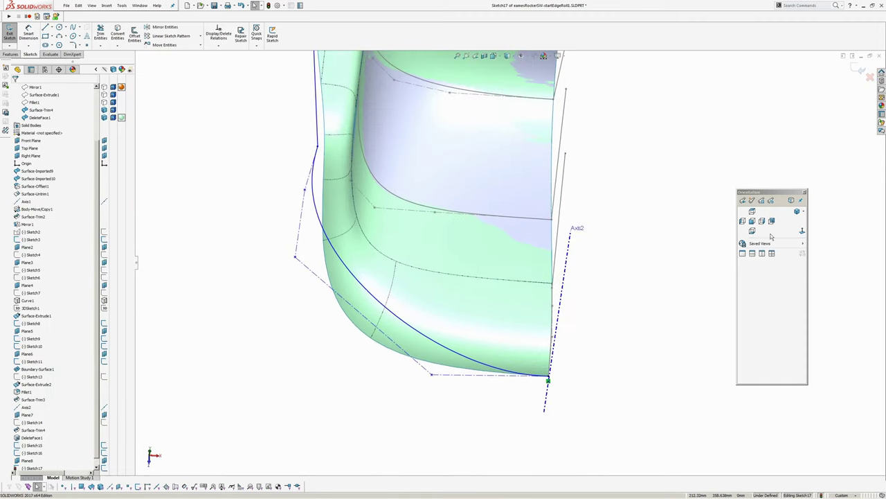
Viewed straight on, make the spline's first two control polygon legs collinear with the straight edge line
{"action": "left_click", "coordinate": [802, 231]}
{"action": "scroll", "coordinate": [445, 277], "scroll_direction": "down", "scroll_amount": 5}
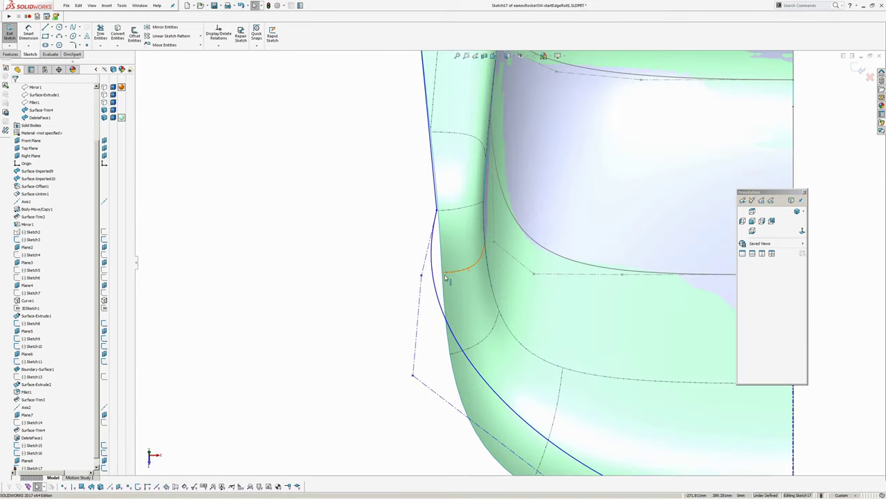
{"action": "left_click", "coordinate": [433, 199]}
{"action": "left_click", "coordinate": [398, 238]}
{"action": "left_click", "coordinate": [424, 261]}
{"action": "left_click", "coordinate": [419, 291], "text": "ctrl"}
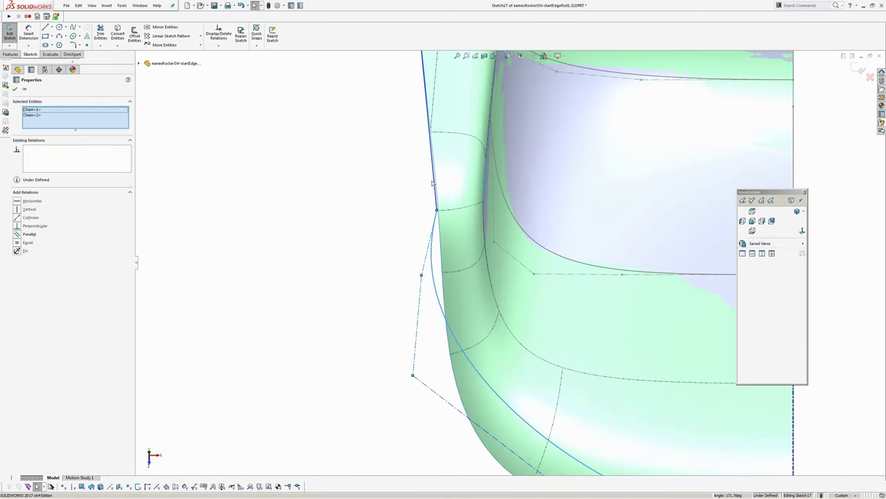
{"action": "left_click", "coordinate": [432, 184], "text": "ctrl"}
{"action": "left_click", "coordinate": [22, 218]}
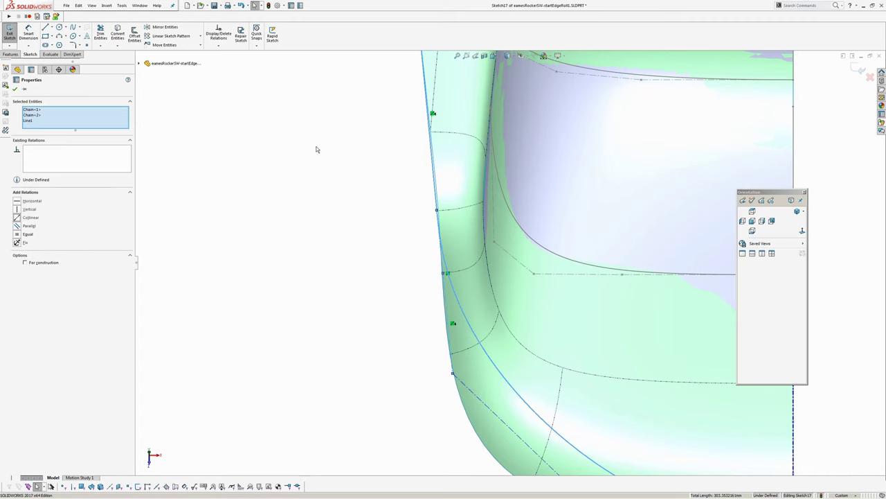
{"action": "left_click", "coordinate": [317, 148]}
Move the spline's second and third control vertices farther down the shell's outer side toward the lower corner
{"action": "middle_click_drag", "start_coordinate": [476, 290], "coordinate": [411, 251], "text": "ctrl"}
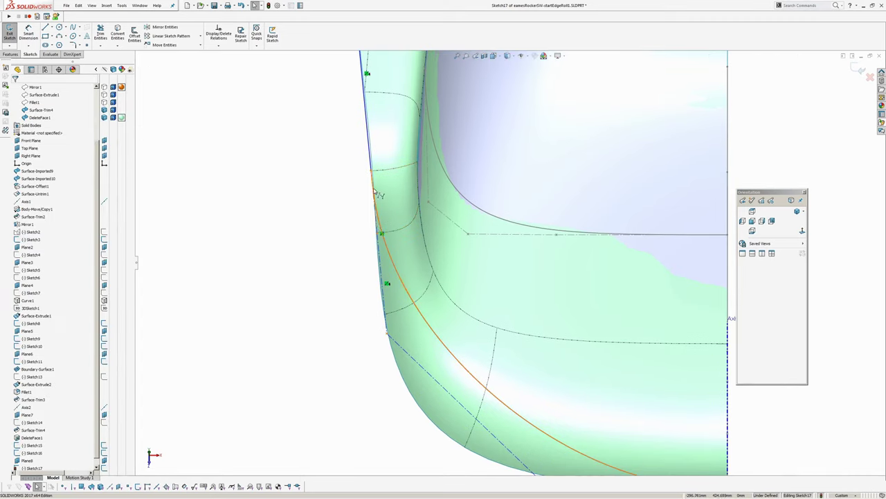
{"action": "left_click_drag", "start_coordinate": [377, 234], "coordinate": [379, 256]}
{"action": "left_click_drag", "start_coordinate": [382, 259], "coordinate": [382, 261]}
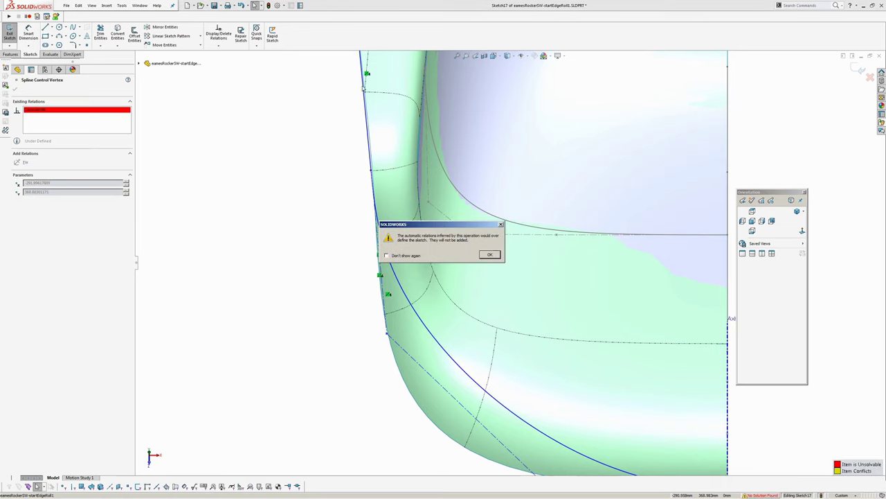
{"action": "left_click", "coordinate": [488, 256]}
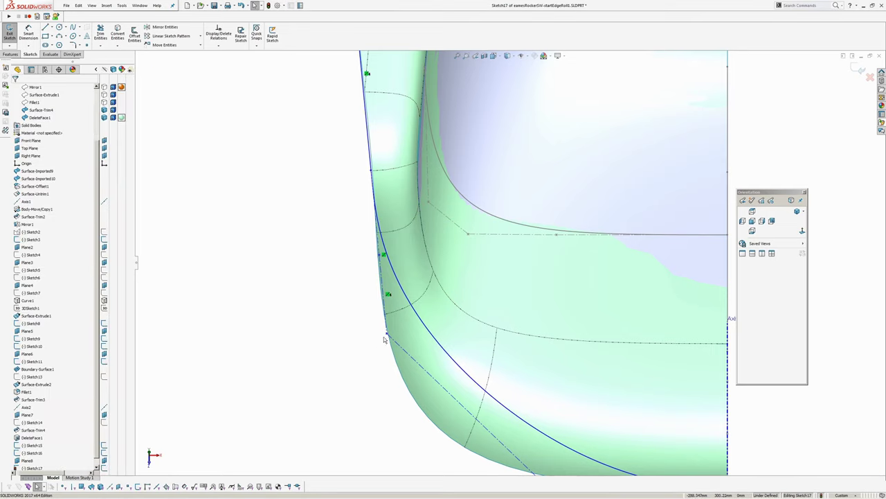
{"action": "left_click_drag", "start_coordinate": [386, 333], "coordinate": [393, 397]}
{"action": "scroll", "coordinate": [429, 390], "scroll_direction": "up", "scroll_amount": 2}
Make the control polygon leg at the centreline horizontal and move its outer vertex sideways toward the shell's rounded lower corner
{"action": "left_click", "coordinate": [562, 356]}
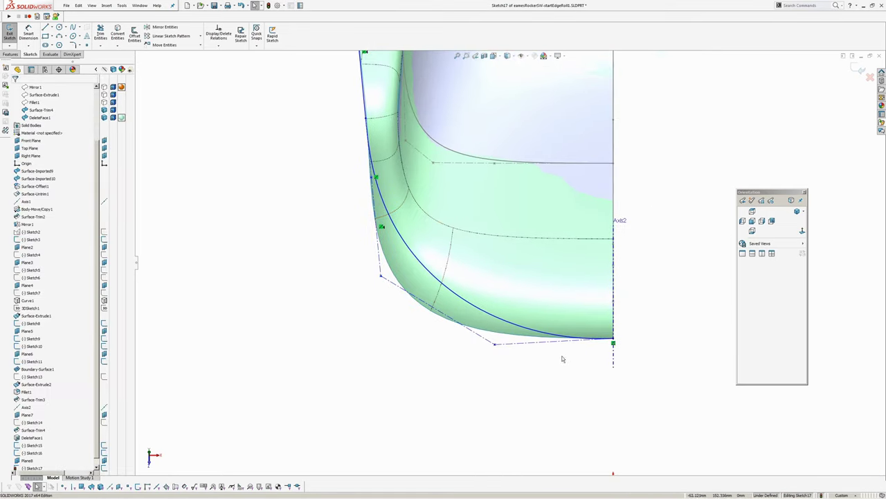
{"action": "left_click", "coordinate": [555, 341]}
{"action": "key", "text": "Escape"}
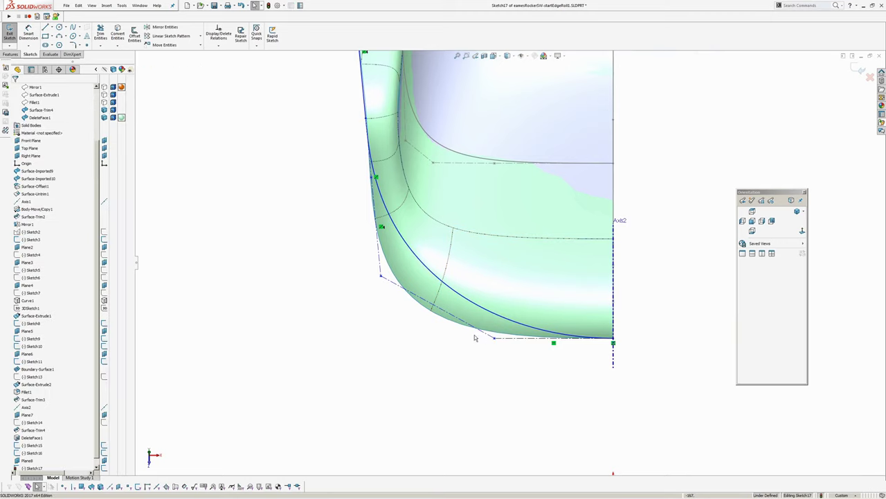
{"action": "left_click_drag", "start_coordinate": [495, 342], "coordinate": [408, 353]}
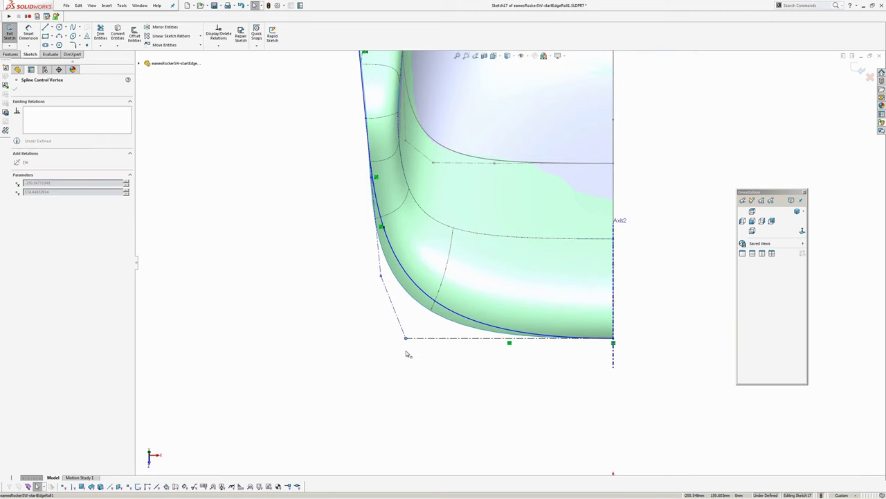
{"action": "middle_click_drag", "start_coordinate": [406, 353], "coordinate": [406, 393], "text": "ctrl"}
{"action": "left_click", "coordinate": [340, 360]}
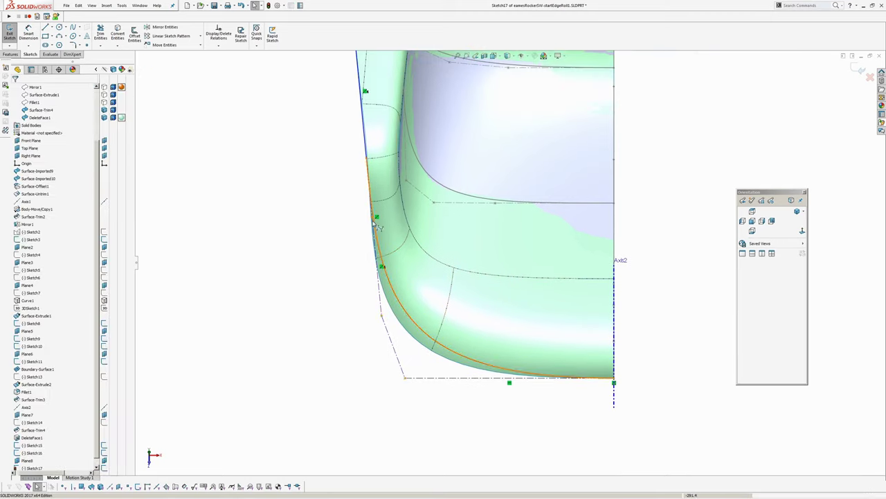
Fine-tune the lower spline's control vertices along the side and at the corner so the curve follows the shell's outer edge
{"action": "left_click_drag", "start_coordinate": [373, 218], "coordinate": [364, 268]}
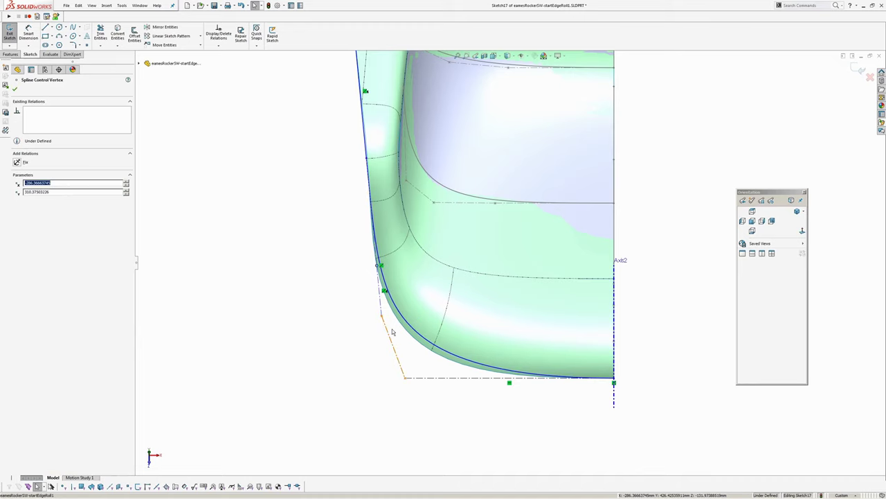
{"action": "scroll", "coordinate": [397, 335], "scroll_direction": "down", "scroll_amount": 3}
{"action": "left_click_drag", "start_coordinate": [397, 309], "coordinate": [450, 349]}
{"action": "scroll", "coordinate": [425, 355], "scroll_direction": "up", "scroll_amount": 2}
{"action": "scroll", "coordinate": [424, 352], "scroll_direction": "down", "scroll_amount": 1}
{"action": "scroll", "coordinate": [422, 349], "scroll_direction": "up", "scroll_amount": 1}
{"action": "left_click", "coordinate": [394, 274]}
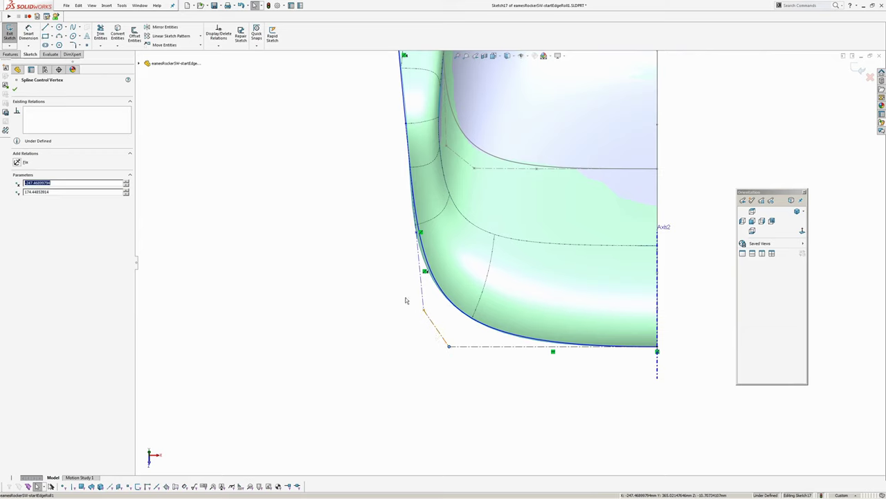
{"action": "scroll", "coordinate": [387, 115], "scroll_direction": "down", "scroll_amount": 3}
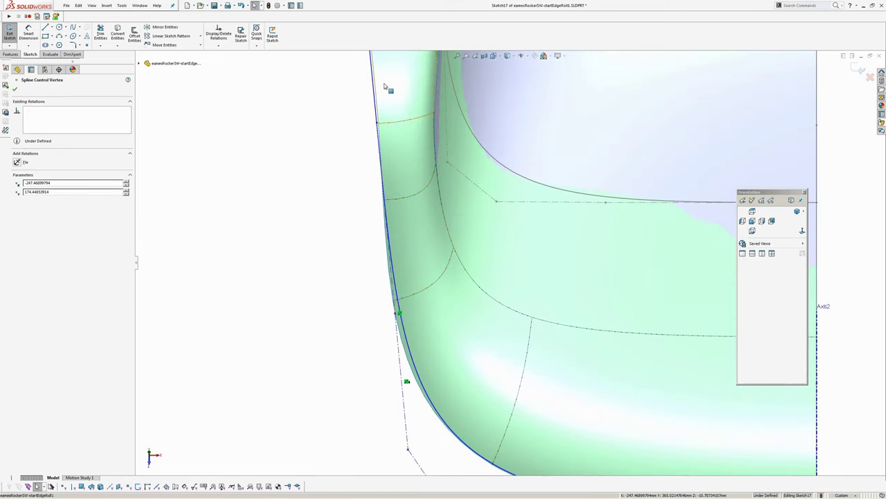
{"action": "scroll", "coordinate": [382, 275], "scroll_direction": "up", "scroll_amount": 3}
{"action": "left_click", "coordinate": [348, 298]}
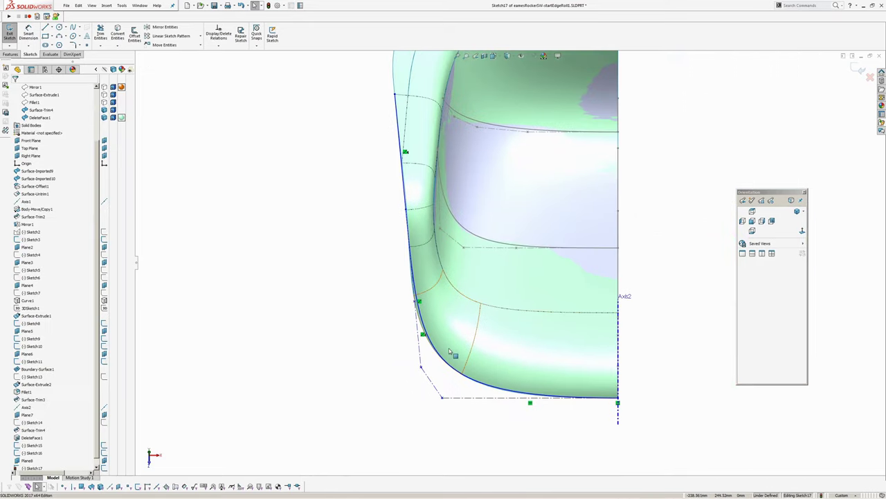
{"action": "scroll", "coordinate": [443, 352], "scroll_direction": "down", "scroll_amount": 3}
{"action": "left_click_drag", "start_coordinate": [410, 254], "coordinate": [409, 266]}
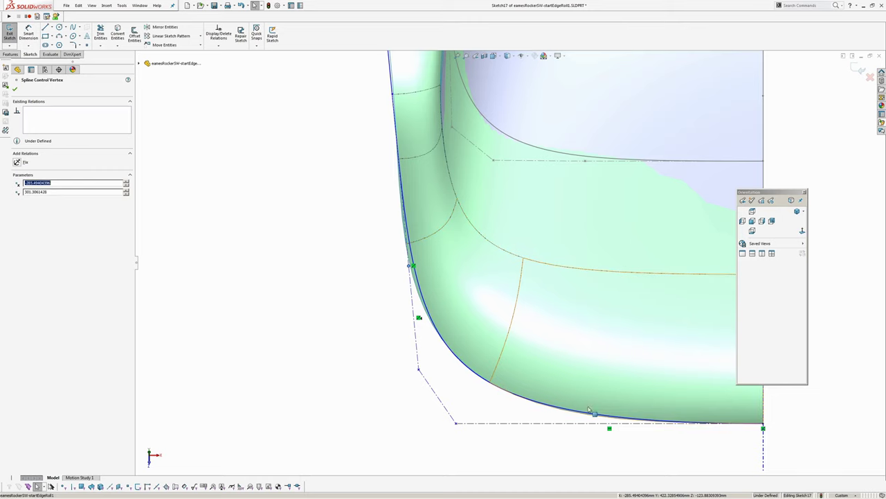
Sketch a Bezier style spline from the edge line's upper end, around the shell's upper side bulge, to just above its top centre
{"action": "scroll", "coordinate": [670, 412], "scroll_direction": "up", "scroll_amount": 1}
{"action": "middle_click_drag", "start_coordinate": [670, 410], "coordinate": [538, 407], "text": "ctrl"}
{"action": "scroll", "coordinate": [558, 361], "scroll_direction": "up", "scroll_amount": 2}
{"action": "middle_click_drag", "start_coordinate": [556, 253], "coordinate": [558, 330], "text": "ctrl"}
{"action": "scroll", "coordinate": [558, 330], "scroll_direction": "up", "scroll_amount": 2}
{"action": "middle_click_drag", "start_coordinate": [473, 155], "coordinate": [453, 256], "text": "ctrl"}
{"action": "left_click", "coordinate": [317, 214]}
{"action": "middle_click_drag", "start_coordinate": [365, 278], "coordinate": [344, 291], "text": "ctrl"}
{"action": "scroll", "coordinate": [318, 270], "scroll_direction": "down", "scroll_amount": 2}
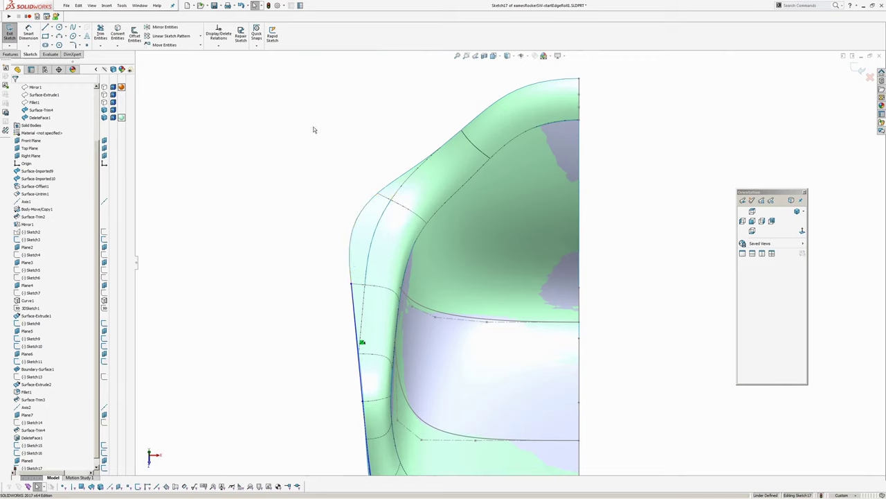
{"action": "left_click", "coordinate": [81, 26]}
{"action": "left_click", "coordinate": [88, 47]}
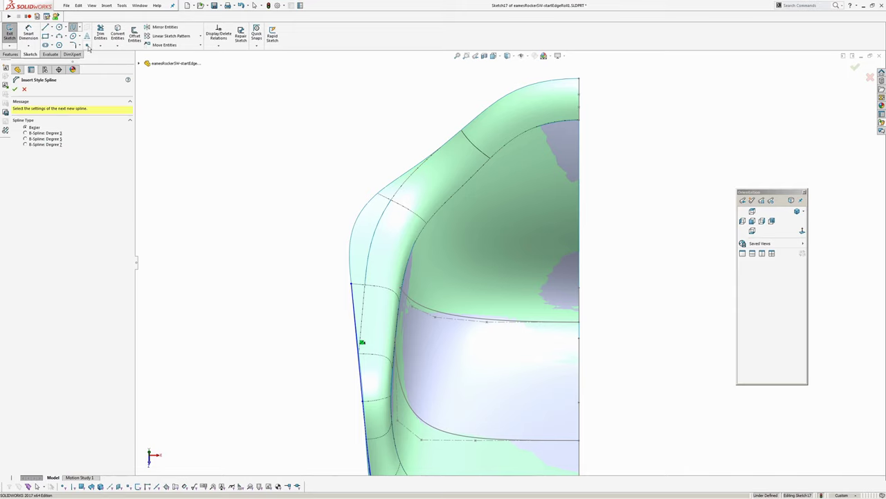
{"action": "left_click", "coordinate": [352, 286]}
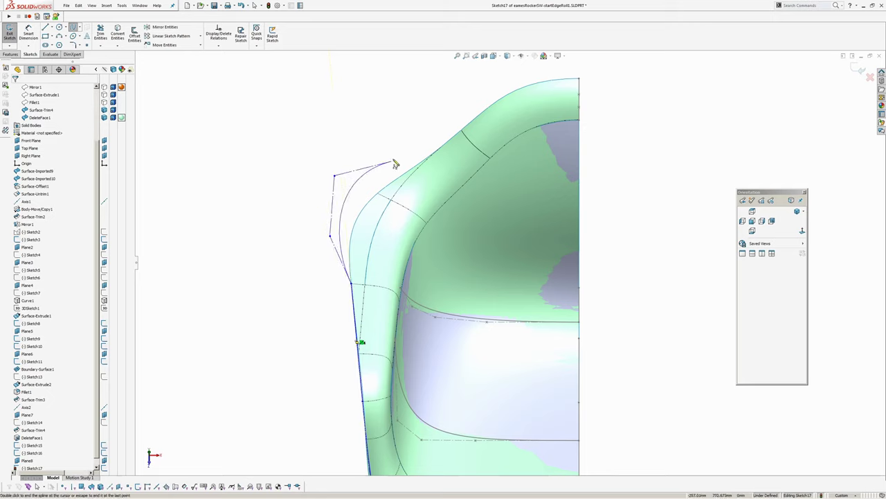
{"action": "left_click", "coordinate": [427, 148]}
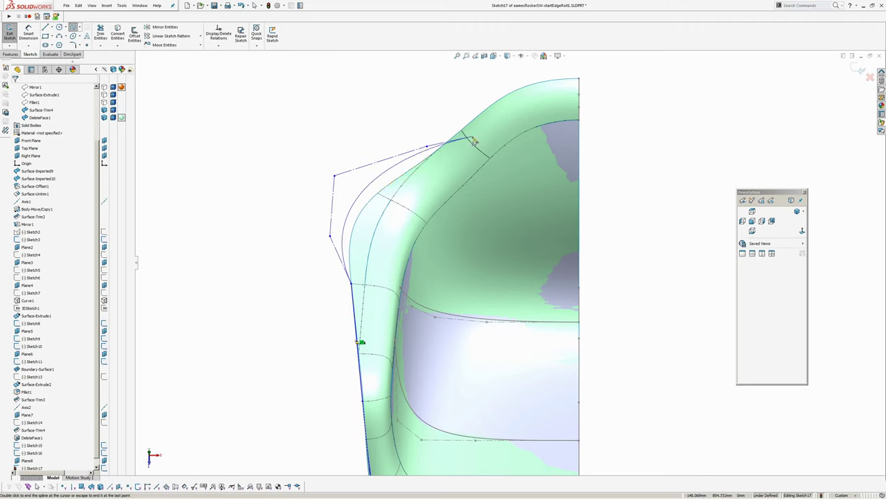
{"action": "left_click", "coordinate": [514, 74]}
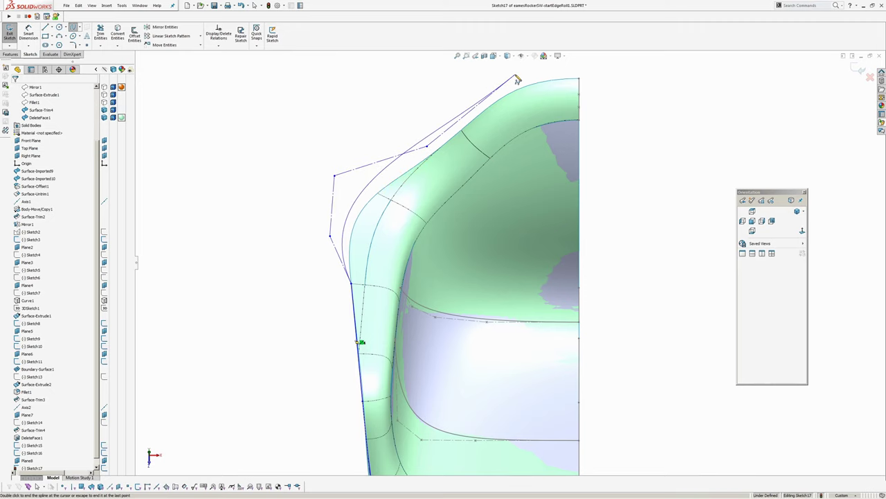
{"action": "left_click", "coordinate": [580, 69]}
{"action": "right_click", "coordinate": [580, 68]}
{"action": "left_click", "coordinate": [591, 74]}
{"action": "scroll", "coordinate": [581, 90], "scroll_direction": "down", "scroll_amount": 5}
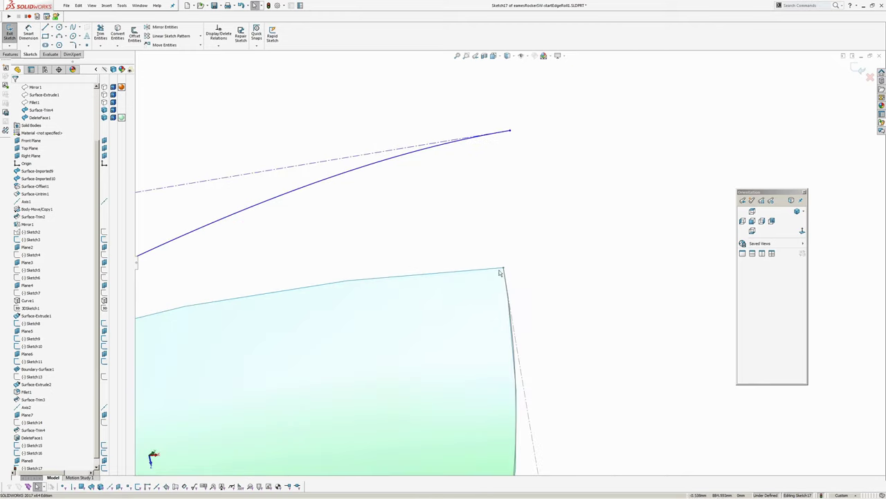
Make the upper spline's end point coincident with the shell's top vertex at the centreline
{"action": "left_click", "coordinate": [510, 131]}
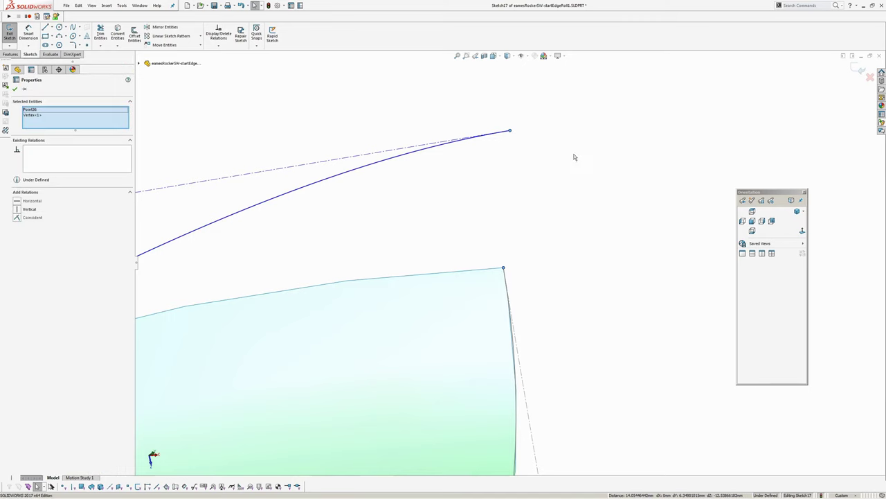
{"action": "left_click", "coordinate": [552, 105]}
{"action": "left_click", "coordinate": [576, 205]}
{"action": "scroll", "coordinate": [559, 195], "scroll_direction": "up", "scroll_amount": 5}
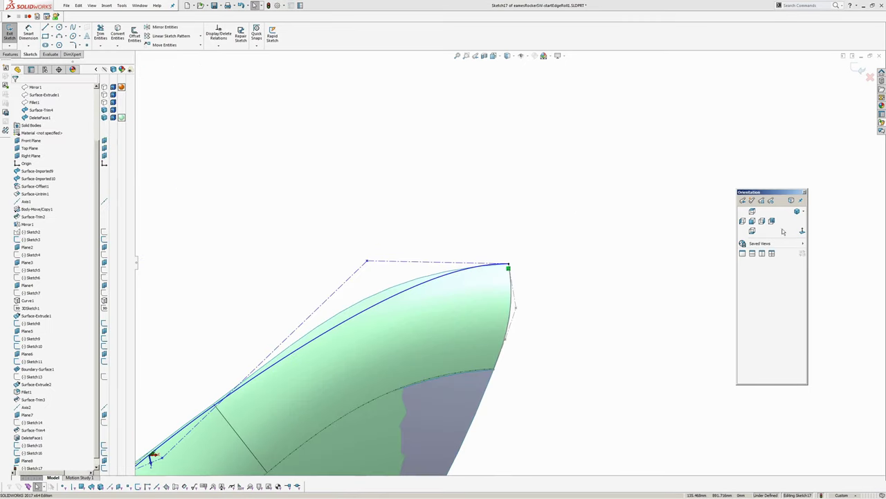
View the sketch plane face-on and make the upper spline's control polygon leg at the centreline horizontal
{"action": "left_click", "coordinate": [803, 232]}
{"action": "scroll", "coordinate": [513, 158], "scroll_direction": "down", "scroll_amount": 4}
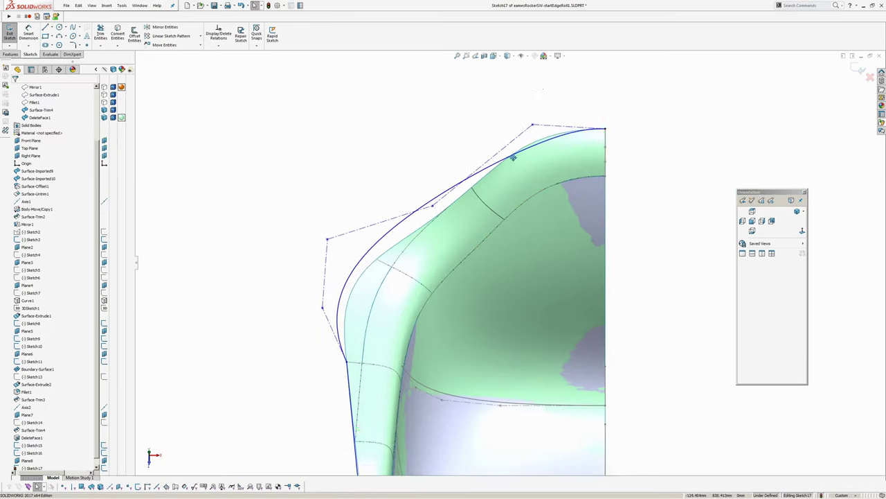
{"action": "left_click", "coordinate": [488, 176]}
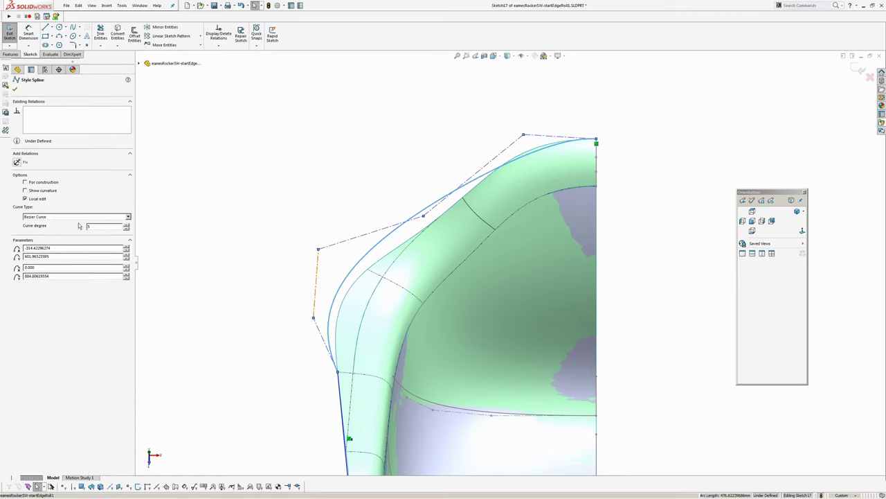
{"action": "left_click", "coordinate": [441, 129]}
{"action": "left_click", "coordinate": [551, 136]}
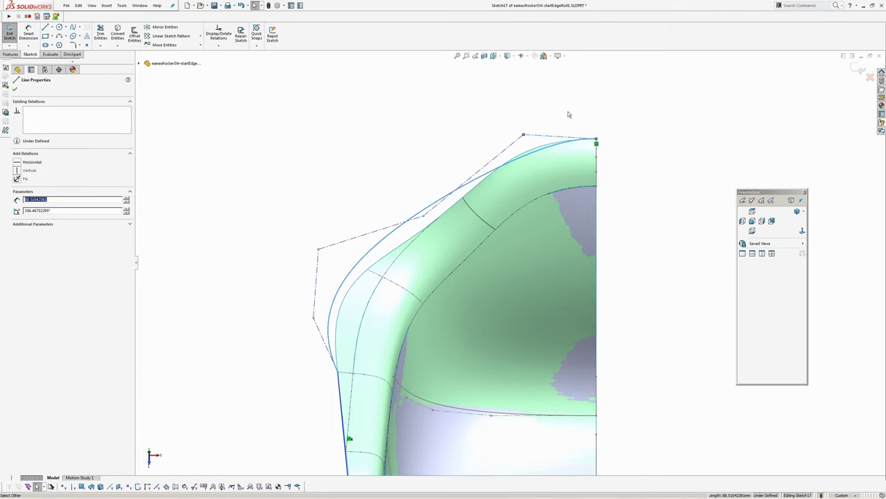
{"action": "left_click", "coordinate": [568, 107]}
{"action": "left_click", "coordinate": [471, 147]}
Make the upper spline's first two control polygon legs collinear with the straight side edge line
{"action": "middle_click_drag", "start_coordinate": [408, 194], "coordinate": [398, 126], "text": "ctrl"}
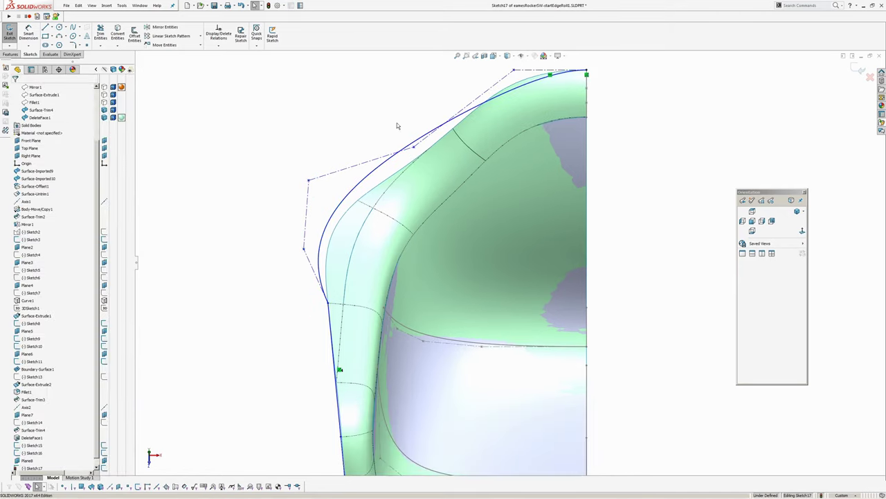
{"action": "left_click", "coordinate": [317, 276]}
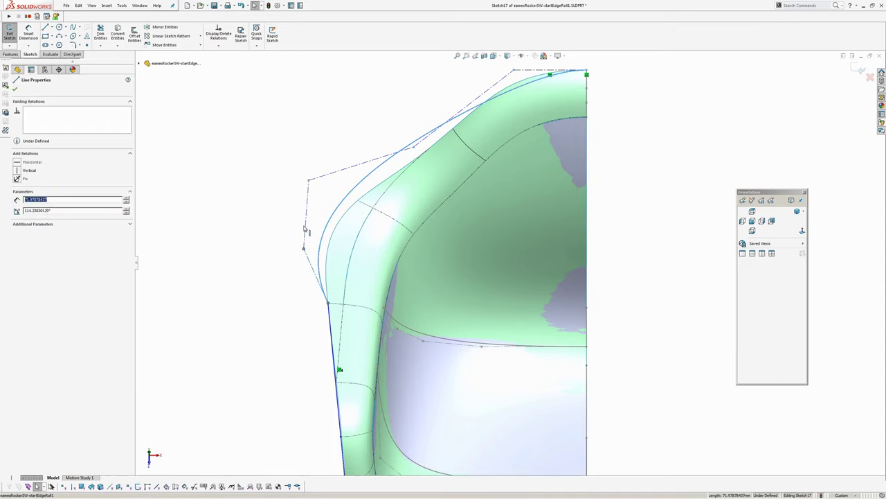
{"action": "left_click", "coordinate": [305, 226], "text": "ctrl"}
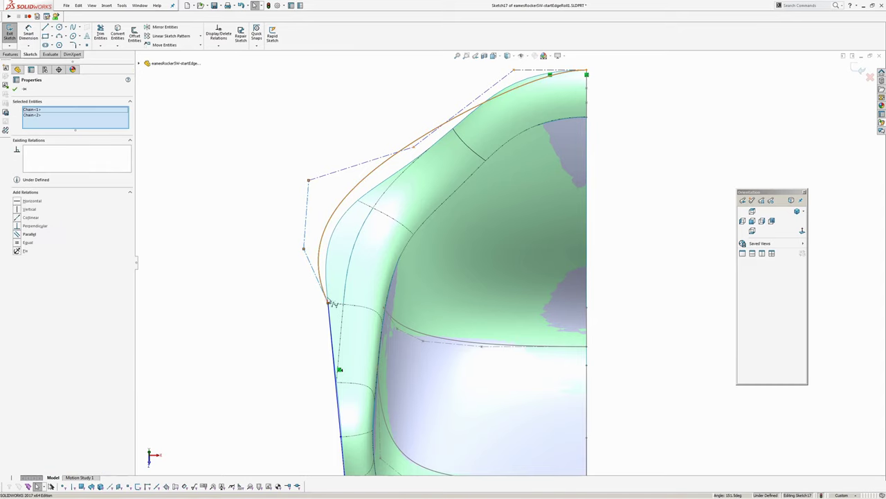
{"action": "left_click", "coordinate": [332, 341], "text": "ctrl"}
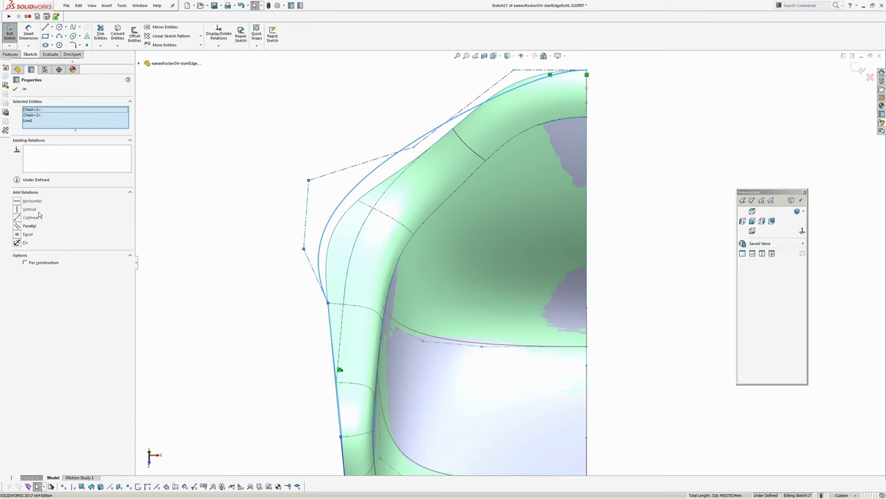
{"action": "left_click", "coordinate": [18, 218]}
{"action": "left_click", "coordinate": [226, 247]}
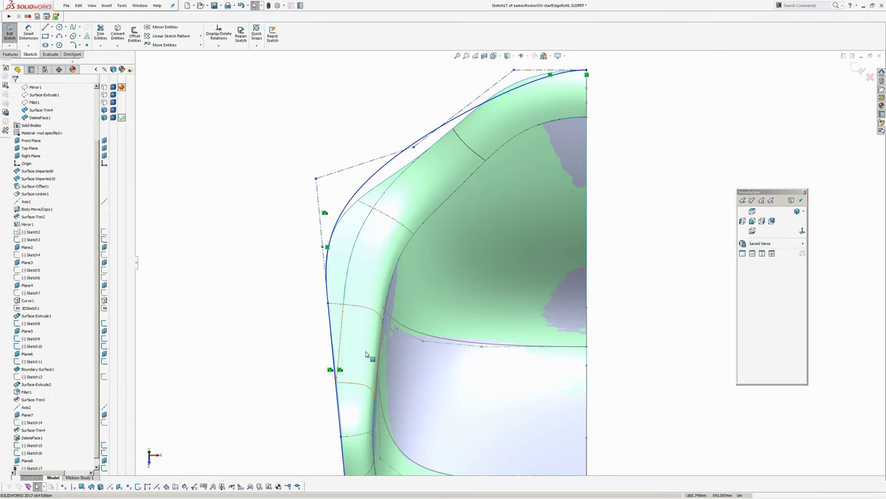
Adjust the upper spline's second and third control vertices along the side so the curve hugs the shell's side bulge
{"action": "scroll", "coordinate": [335, 368], "scroll_direction": "down", "scroll_amount": 3}
{"action": "middle_click_drag", "start_coordinate": [298, 222], "coordinate": [294, 235], "text": "ctrl"}
{"action": "scroll", "coordinate": [293, 236], "scroll_direction": "up", "scroll_amount": 3}
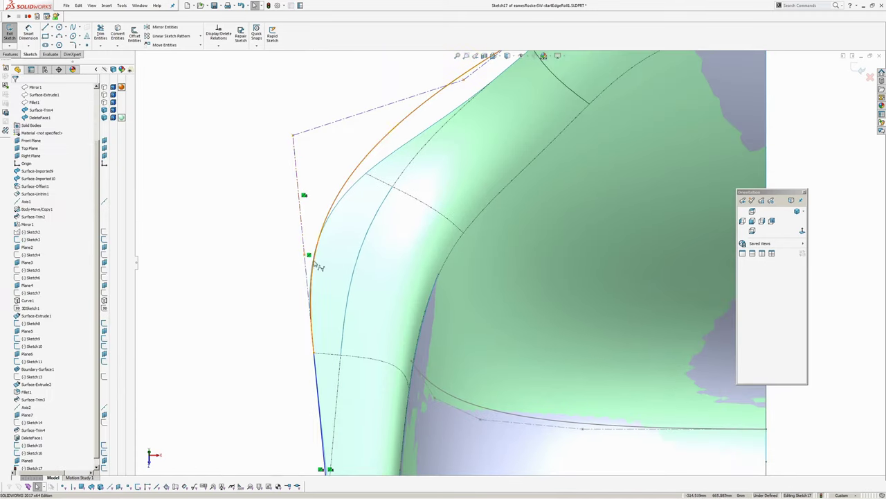
{"action": "left_click", "coordinate": [304, 300]}
{"action": "left_click_drag", "start_coordinate": [301, 300], "coordinate": [309, 270]}
{"action": "left_click", "coordinate": [307, 143]}
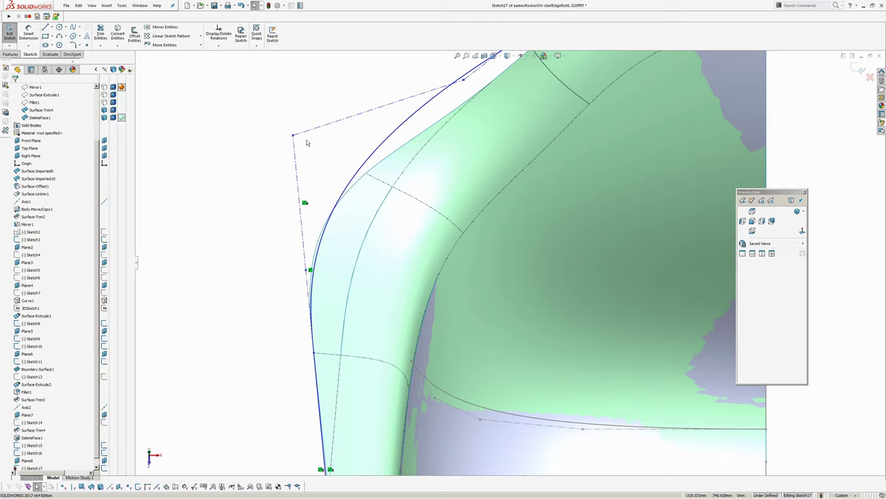
{"action": "left_click_drag", "start_coordinate": [293, 137], "coordinate": [295, 165]}
{"action": "mouse_move", "coordinate": [305, 269]}
{"action": "left_mouse_down"}
{"action": "mouse_move", "coordinate": [300, 229]}
{"action": "mouse_move", "coordinate": [306, 256]}
{"action": "mouse_move", "coordinate": [299, 247]}
{"action": "left_mouse_up"}
Pull the upper spline's middle control vertex inside the shell edge and slide the vertex of its horizontal leg outward from the centreline
{"action": "scroll", "coordinate": [339, 198], "scroll_direction": "up", "scroll_amount": 2}
{"action": "middle_click_drag", "start_coordinate": [547, 122], "coordinate": [484, 174], "text": "ctrl"}
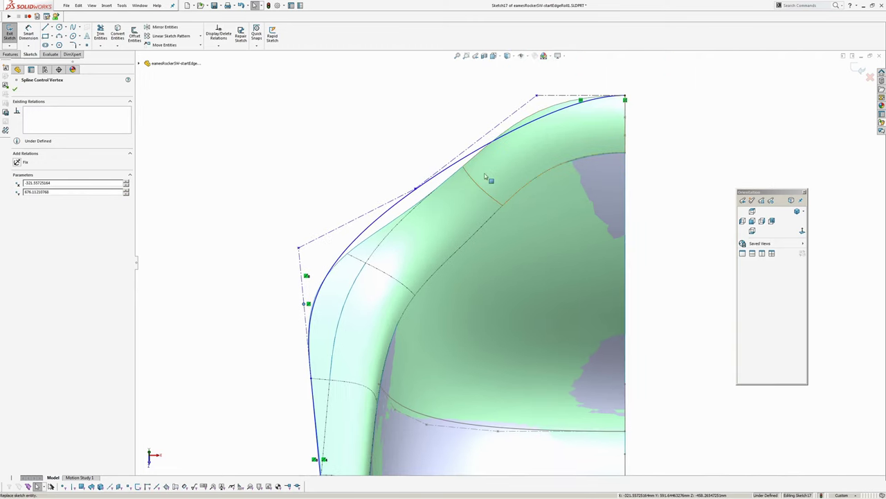
{"action": "scroll", "coordinate": [476, 156], "scroll_direction": "down", "scroll_amount": 3}
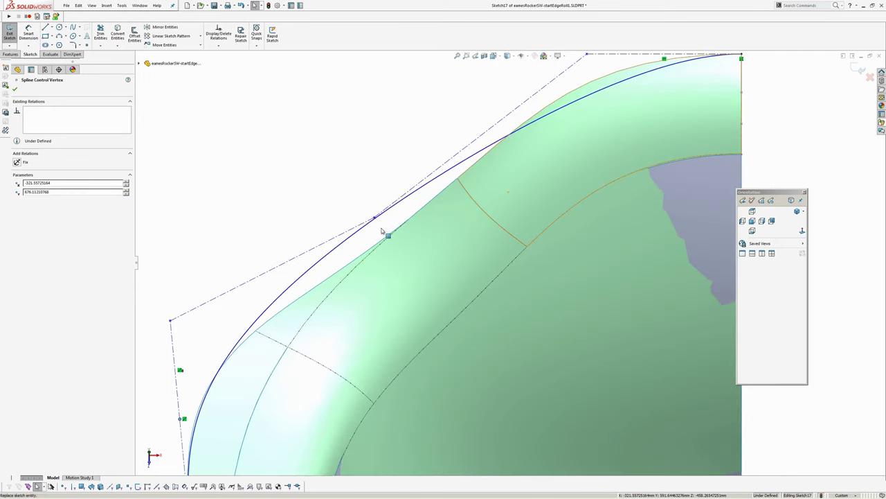
{"action": "left_click", "coordinate": [354, 196]}
{"action": "left_click", "coordinate": [373, 218]}
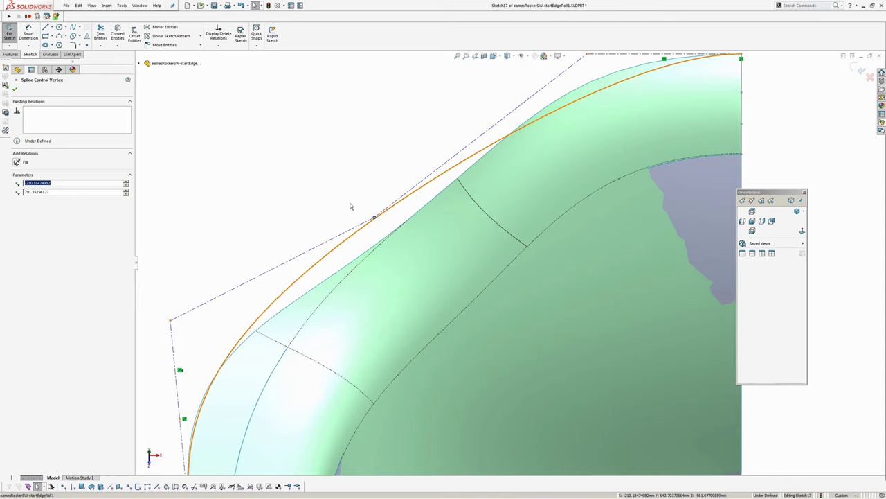
{"action": "left_click_drag", "start_coordinate": [377, 220], "coordinate": [421, 275]}
{"action": "scroll", "coordinate": [433, 366], "scroll_direction": "up", "scroll_amount": 3}
{"action": "scroll", "coordinate": [533, 193], "scroll_direction": "down", "scroll_amount": 3}
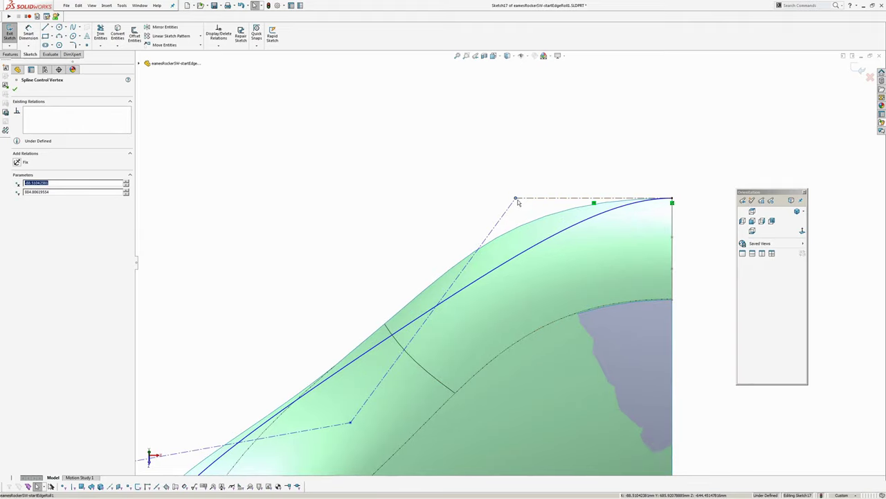
{"action": "left_click_drag", "start_coordinate": [518, 201], "coordinate": [380, 200]}
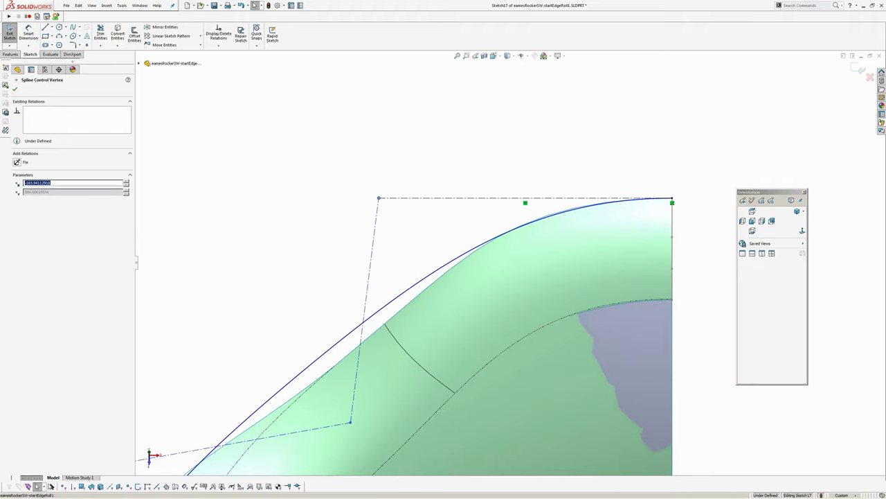
Fine-tune the upper spline's control vertices at the side, inside the shell and at the top so the curve follows the S-shaped outer edge
{"action": "scroll", "coordinate": [483, 147], "scroll_direction": "up", "scroll_amount": 3}
{"action": "left_click_drag", "start_coordinate": [492, 218], "coordinate": [518, 228]}
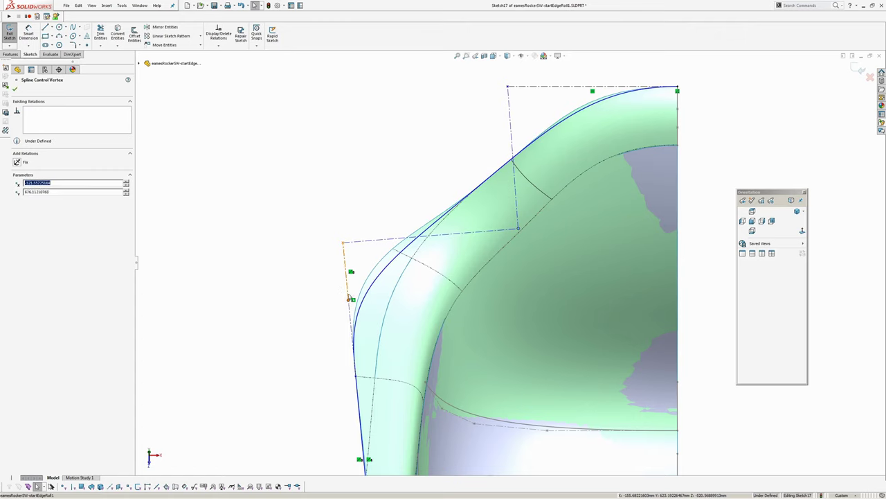
{"action": "mouse_move", "coordinate": [349, 298]}
{"action": "left_mouse_down"}
{"action": "mouse_move", "coordinate": [344, 272]}
{"action": "mouse_move", "coordinate": [345, 286]}
{"action": "left_mouse_up"}
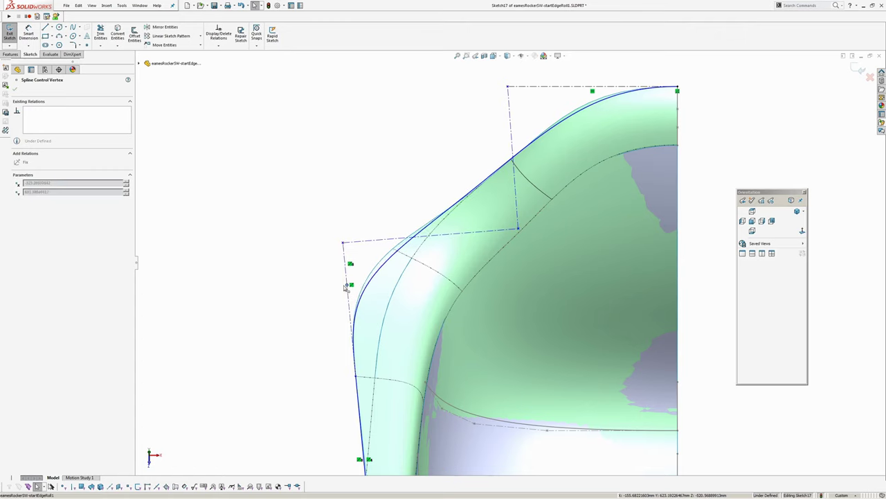
{"action": "left_click_drag", "start_coordinate": [343, 243], "coordinate": [339, 216]}
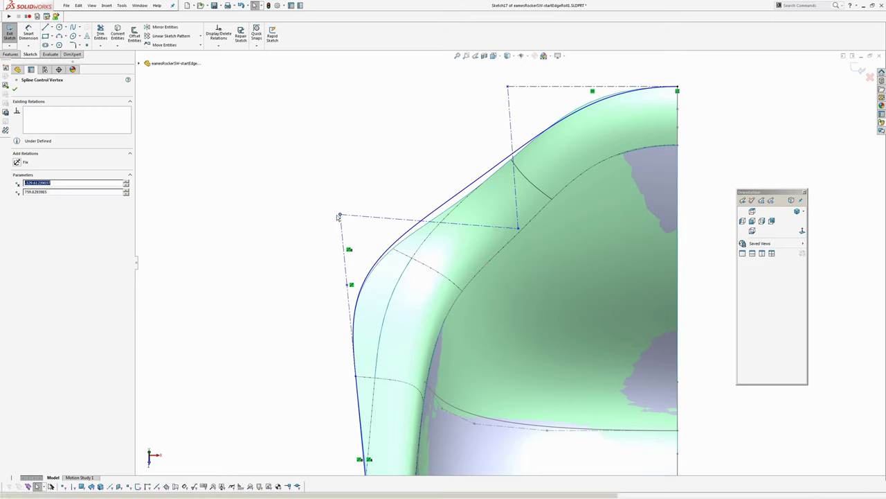
{"action": "left_click_drag", "start_coordinate": [518, 228], "coordinate": [531, 243]}
{"action": "middle_click_drag", "start_coordinate": [572, 125], "coordinate": [543, 180], "text": "ctrl"}
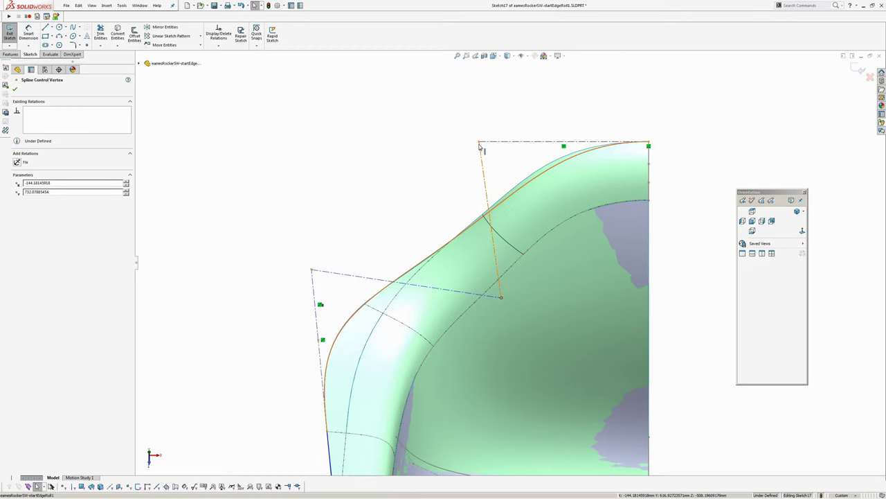
{"action": "left_click_drag", "start_coordinate": [480, 147], "coordinate": [453, 142]}
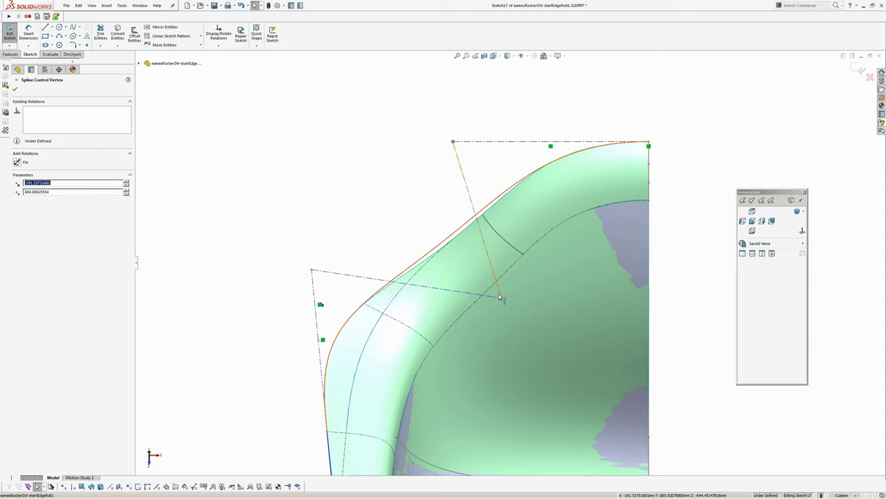
{"action": "left_click_drag", "start_coordinate": [500, 296], "coordinate": [514, 300]}
Examine the upper spline's curvature comb along the shell edge and turn the comb display off again
{"action": "left_click", "coordinate": [448, 246]}
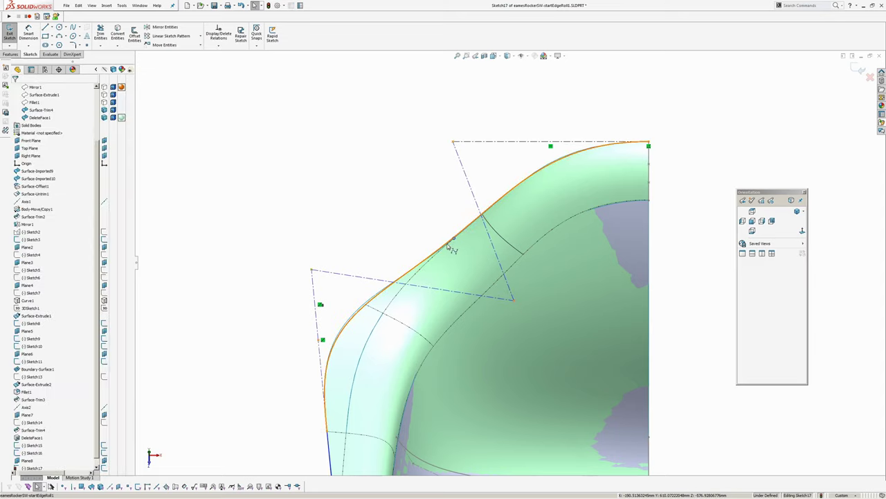
{"action": "left_click", "coordinate": [26, 227]}
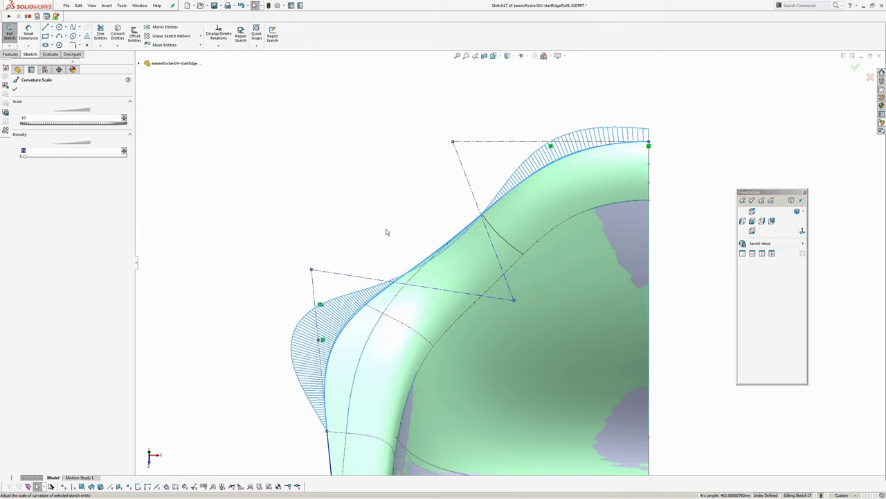
{"action": "scroll", "coordinate": [425, 259], "scroll_direction": "up", "scroll_amount": 2}
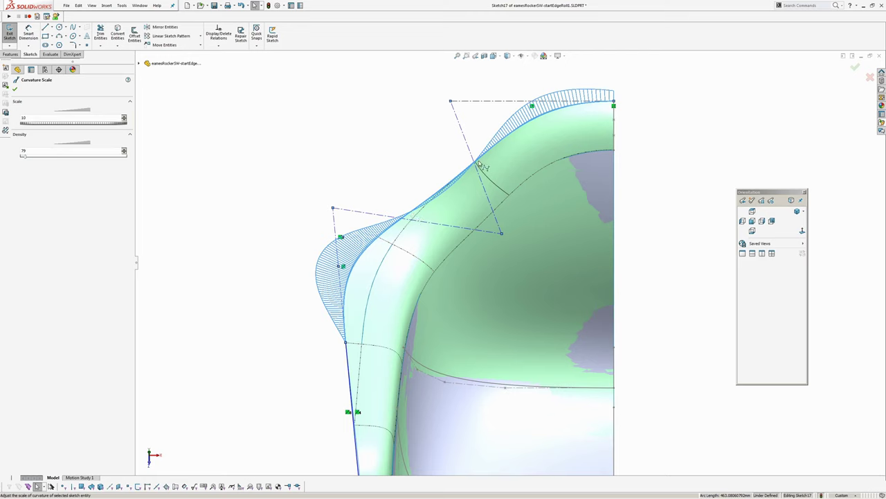
{"action": "left_click", "coordinate": [291, 173]}
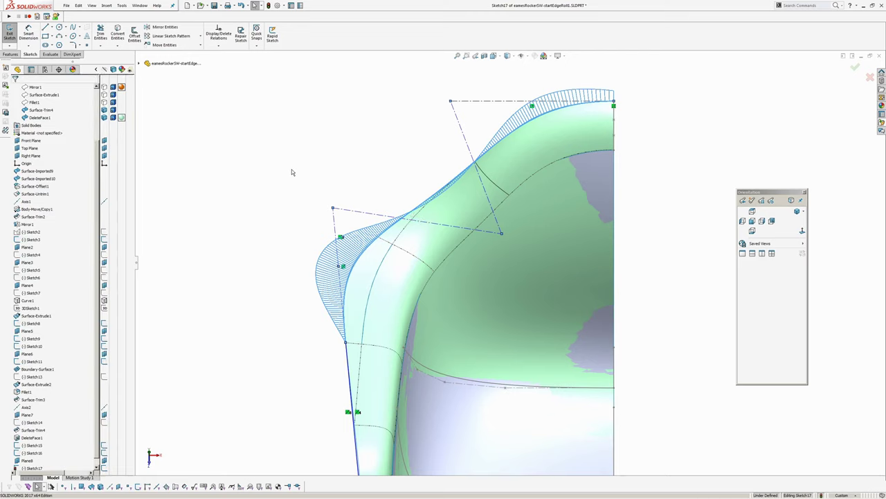
{"action": "left_click", "coordinate": [392, 236]}
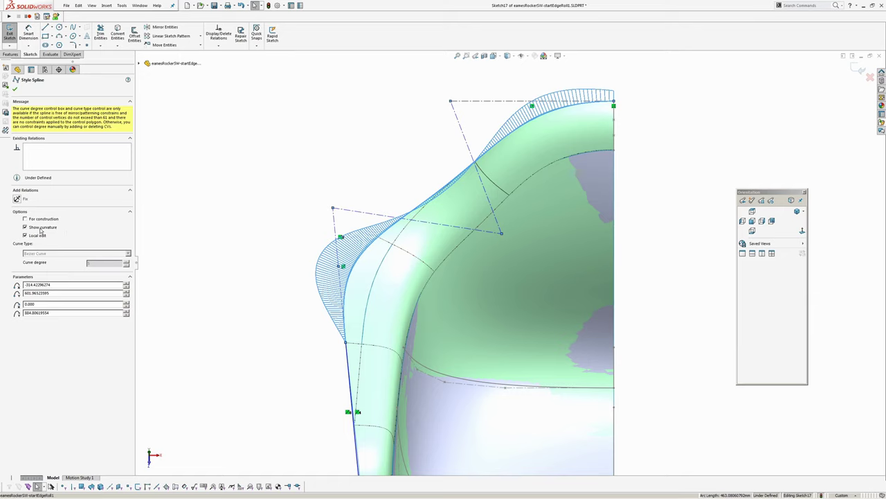
{"action": "left_click", "coordinate": [40, 228]}
Exit the outer-edge profile sketch and orbit the shell to a side view
{"action": "left_click", "coordinate": [858, 70]}
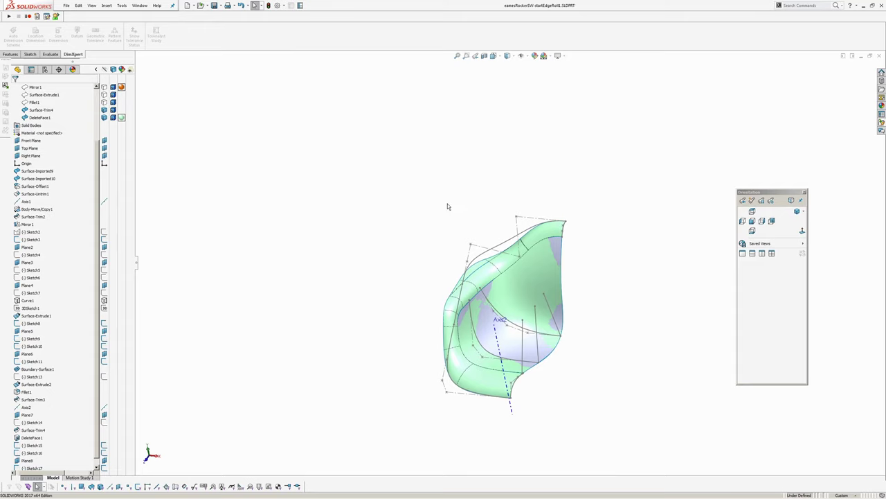
{"action": "scroll", "coordinate": [76, 439], "scroll_direction": "down", "scroll_amount": 1}
{"action": "middle_click_drag", "start_coordinate": [216, 404], "coordinate": [702, 296]}
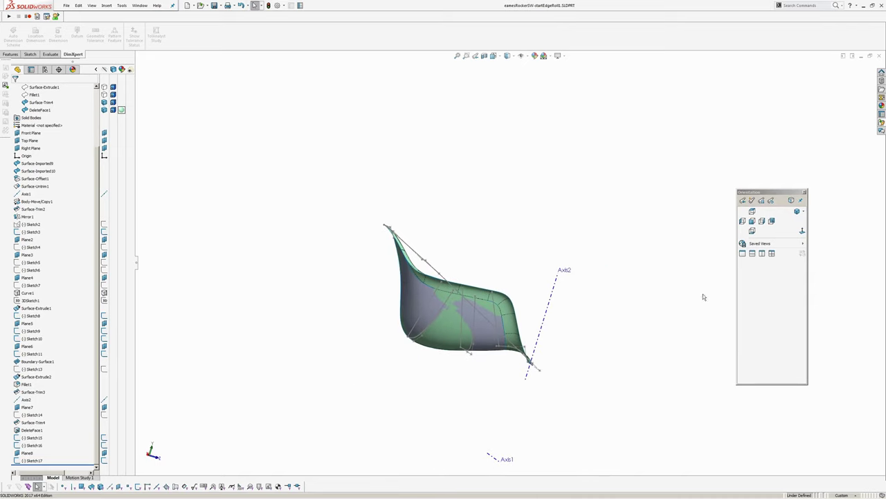
Set the left side view with the whole shell framed and start a new sketch on the Right Plane
{"action": "left_click", "coordinate": [760, 221]}
{"action": "left_click", "coordinate": [742, 221]}
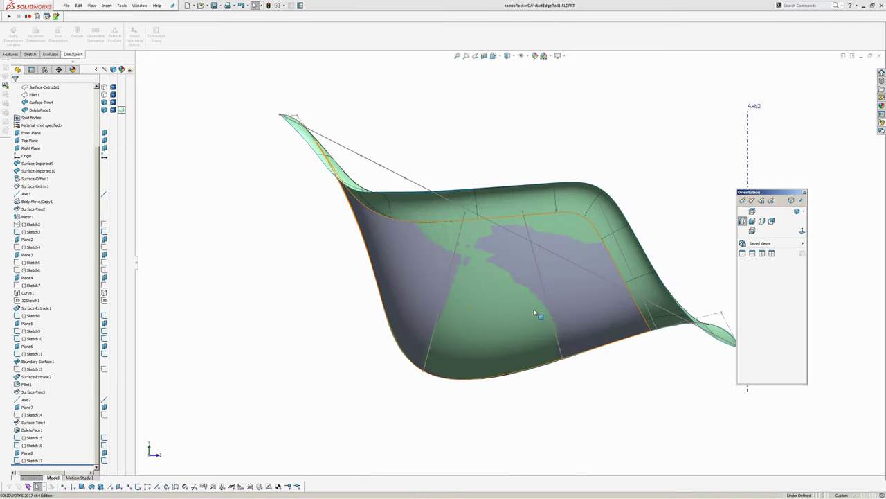
{"action": "middle_click_drag", "start_coordinate": [739, 323], "coordinate": [621, 334], "text": "ctrl"}
{"action": "scroll", "coordinate": [621, 334], "scroll_direction": "down", "scroll_amount": 2}
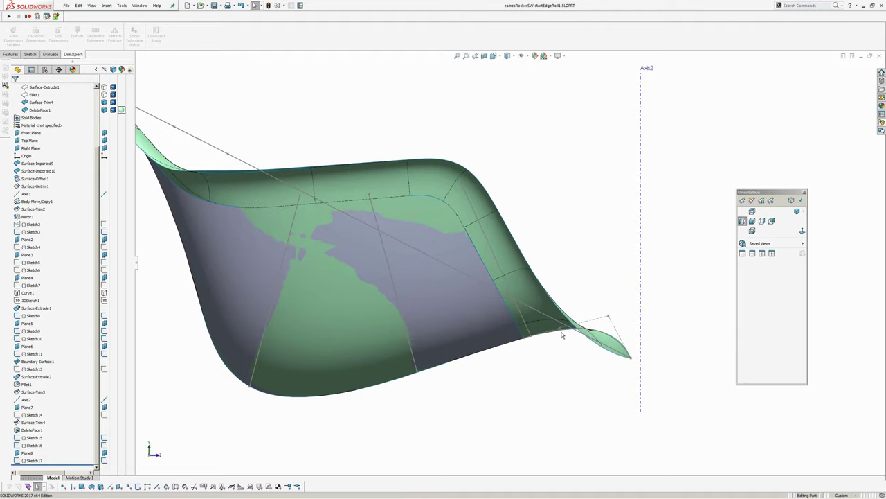
{"action": "middle_click_drag", "start_coordinate": [311, 170], "coordinate": [452, 194], "text": "ctrl"}
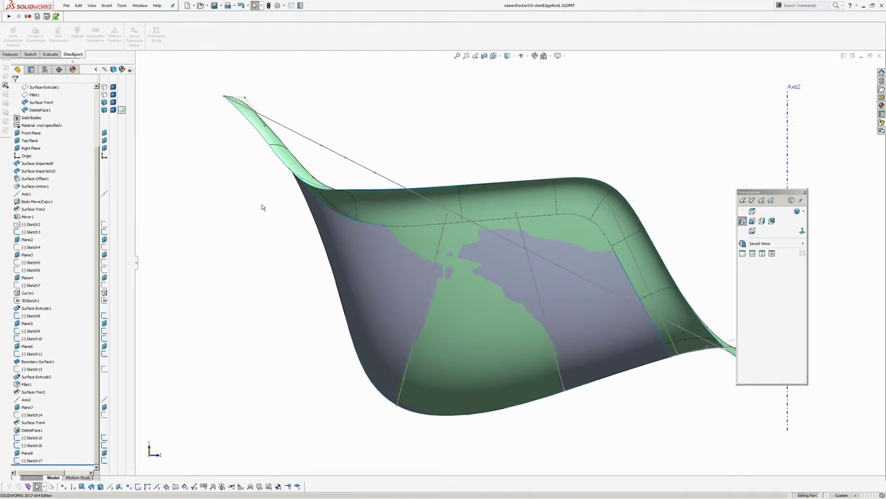
{"action": "scroll", "coordinate": [250, 241], "scroll_direction": "up", "scroll_amount": 1}
{"action": "middle_click_drag", "start_coordinate": [249, 243], "coordinate": [229, 214], "text": "ctrl"}
{"action": "middle_click_drag", "start_coordinate": [531, 363], "coordinate": [580, 375], "text": "ctrl"}
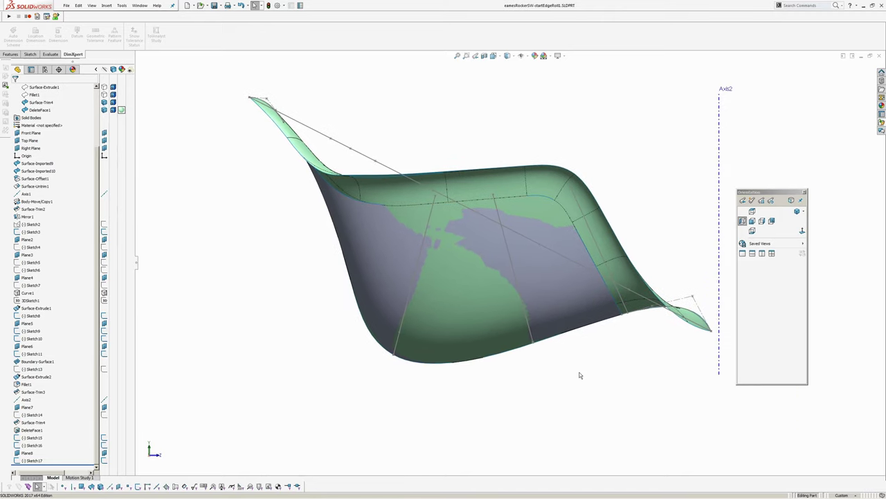
{"action": "scroll", "coordinate": [111, 211], "scroll_direction": "up", "scroll_amount": 3}
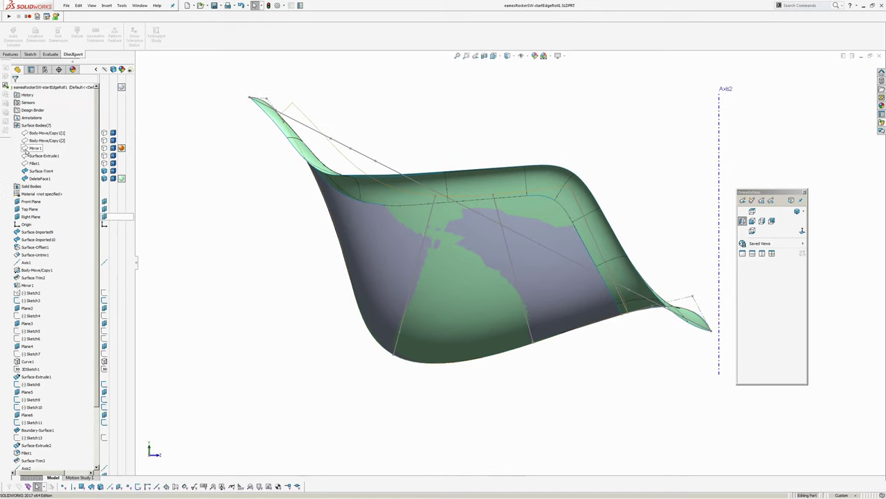
{"action": "left_click", "coordinate": [29, 218]}
{"action": "left_click", "coordinate": [37, 209]}
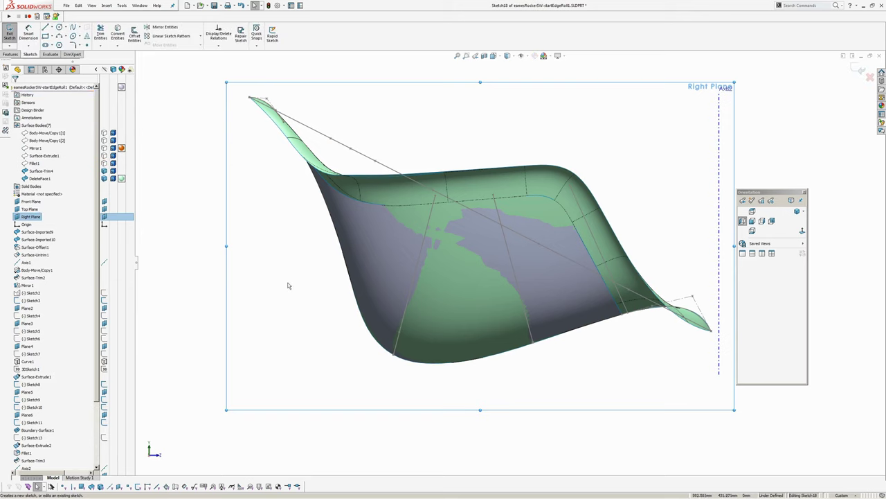
Sketch a line about 112 mm long along the straight upper rim of the shell, ending where the rounded corner begins
{"action": "left_click", "coordinate": [291, 284]}
{"action": "middle_click_drag", "start_coordinate": [328, 276], "coordinate": [223, 281], "text": "ctrl"}
{"action": "scroll", "coordinate": [600, 332], "scroll_direction": "down", "scroll_amount": 4}
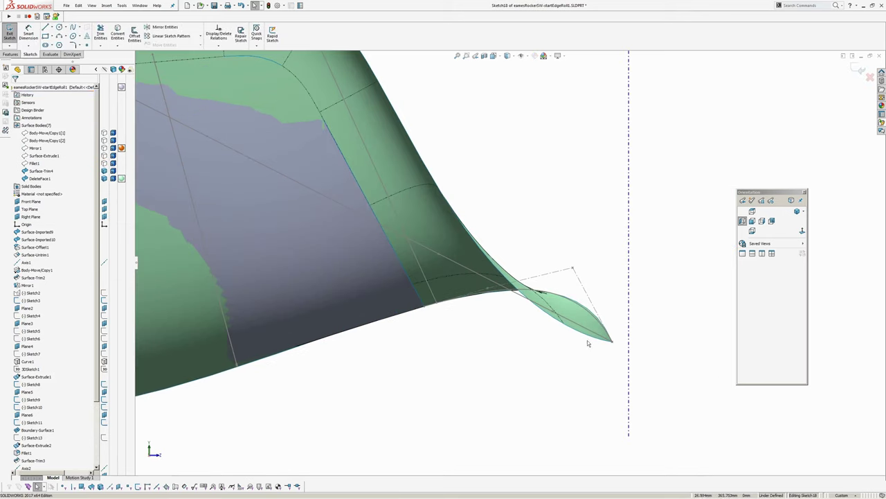
{"action": "scroll", "coordinate": [414, 144], "scroll_direction": "up", "scroll_amount": 1}
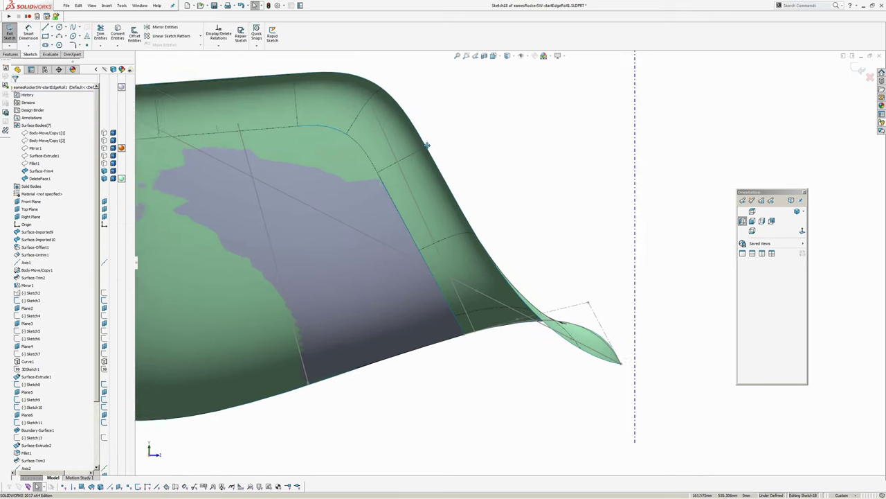
{"action": "middle_click_drag", "start_coordinate": [425, 143], "coordinate": [504, 283], "text": "ctrl"}
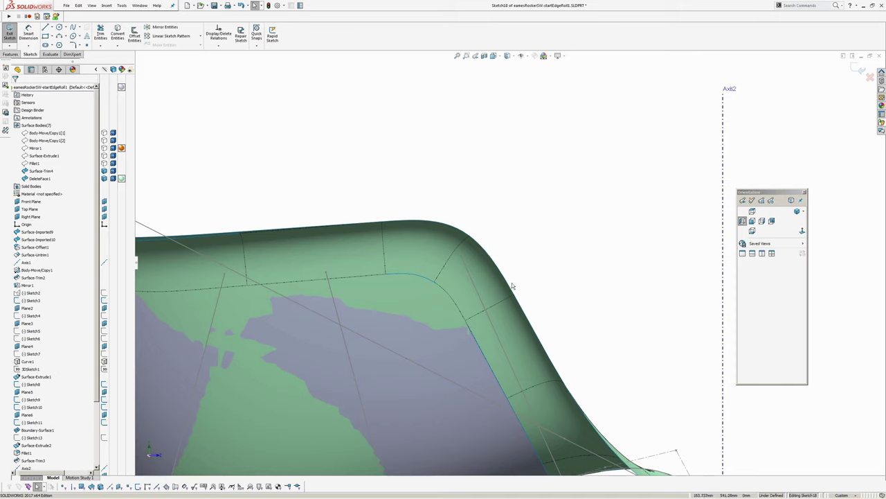
{"action": "middle_click_drag", "start_coordinate": [409, 225], "coordinate": [534, 202]}
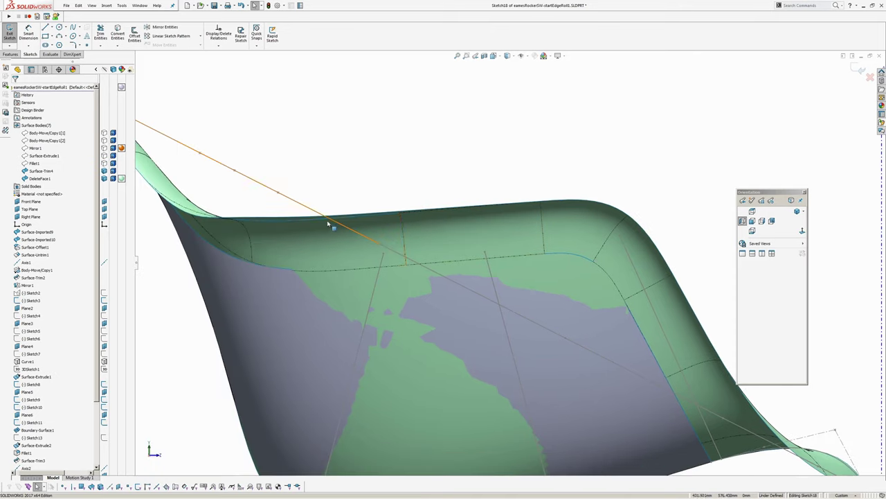
{"action": "middle_click_drag", "start_coordinate": [253, 221], "coordinate": [380, 220], "text": "ctrl"}
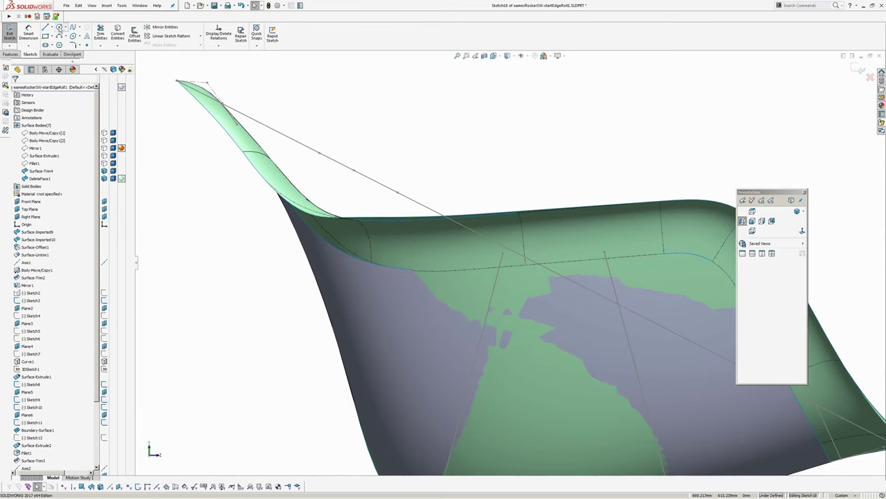
{"action": "left_click", "coordinate": [45, 28]}
{"action": "scroll", "coordinate": [443, 198], "scroll_direction": "down", "scroll_amount": 5}
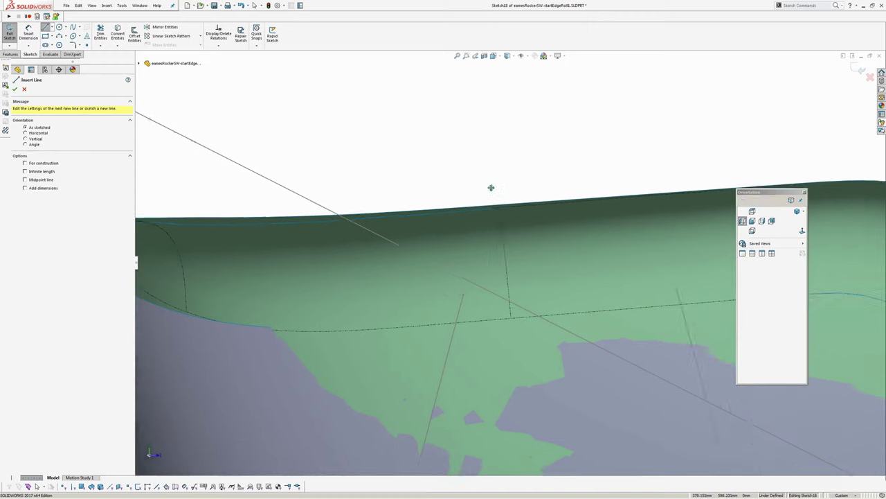
{"action": "left_click", "coordinate": [427, 194]}
{"action": "middle_click_drag", "start_coordinate": [564, 166], "coordinate": [281, 185], "text": "ctrl"}
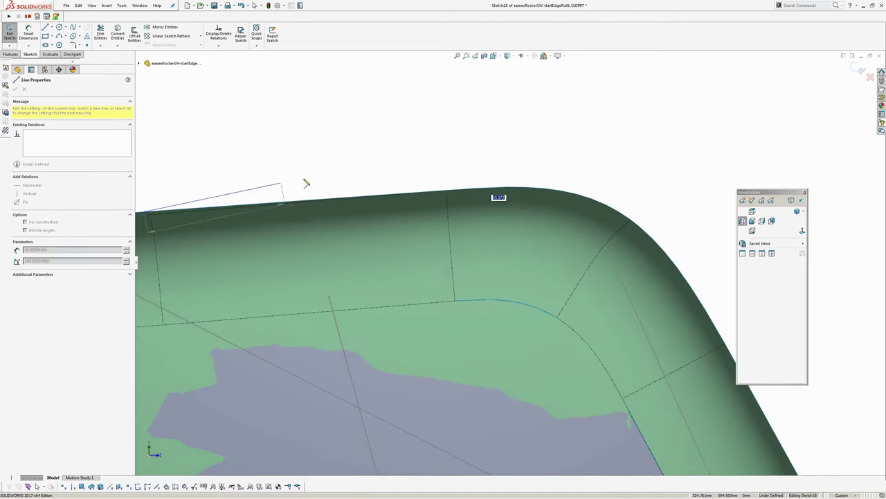
{"action": "left_click", "coordinate": [447, 194]}
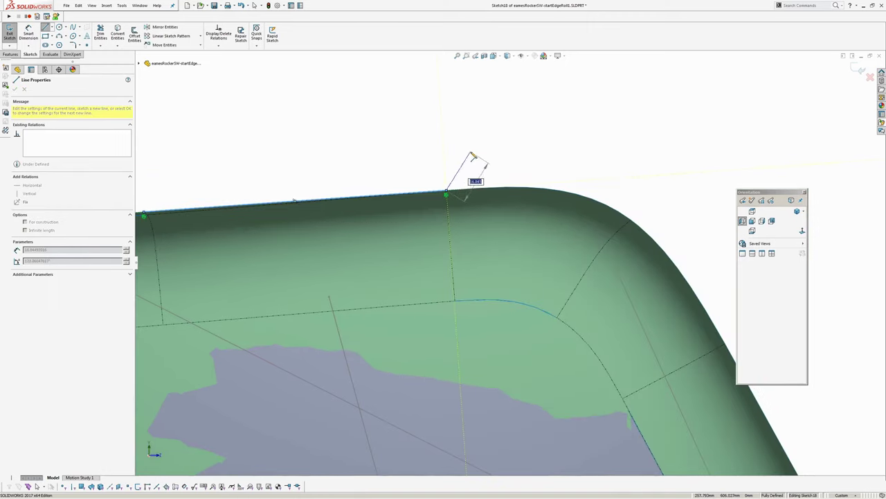
{"action": "right_click", "coordinate": [488, 154]}
{"action": "left_click", "coordinate": [493, 160]}
{"action": "scroll", "coordinate": [452, 204], "scroll_direction": "up", "scroll_amount": 2}
{"action": "key", "text": "Delete"}
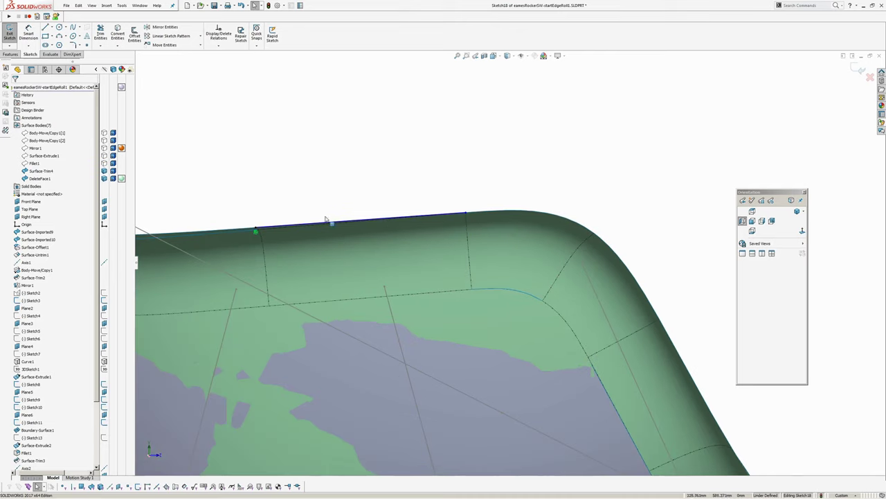
Sketch a second line along the straight sloping shell edge between the rounded corner and the front lip
{"action": "scroll", "coordinate": [291, 234], "scroll_direction": "up", "scroll_amount": 1}
{"action": "scroll", "coordinate": [278, 243], "scroll_direction": "down", "scroll_amount": 4}
{"action": "middle_click_drag", "start_coordinate": [364, 241], "coordinate": [542, 176]}
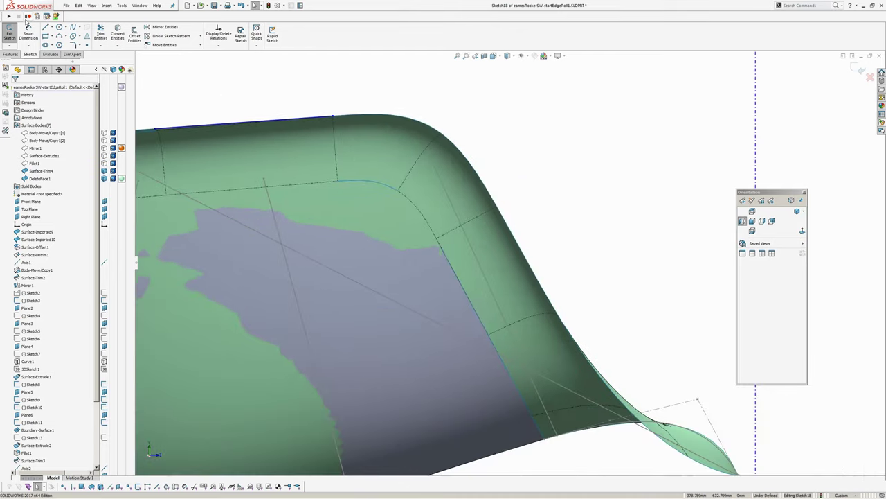
{"action": "left_click", "coordinate": [45, 29]}
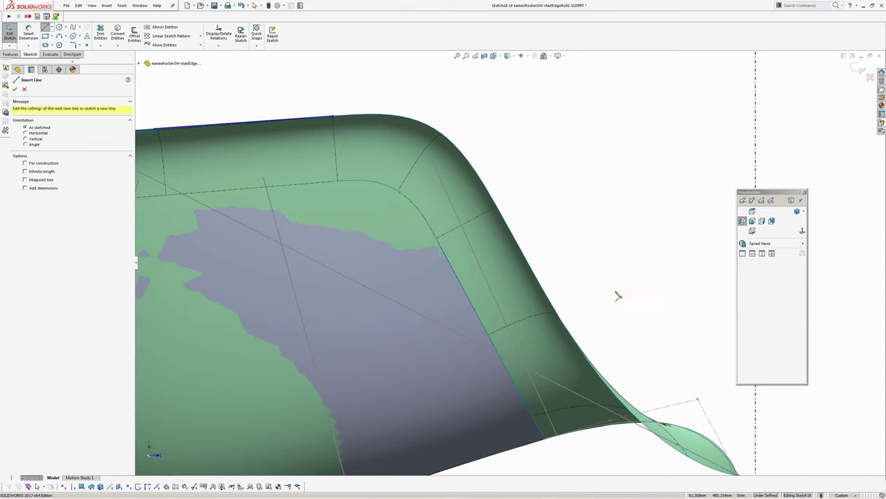
{"action": "left_click", "coordinate": [498, 207]}
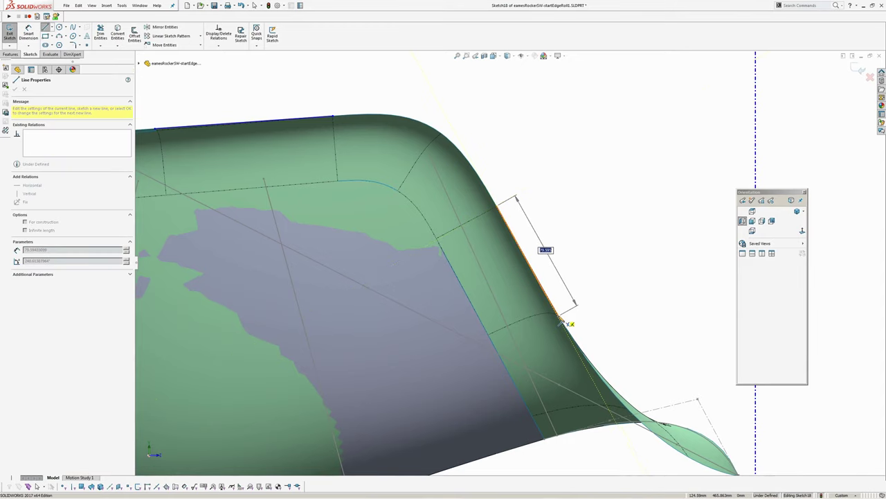
{"action": "left_click", "coordinate": [560, 319]}
{"action": "right_click", "coordinate": [572, 320]}
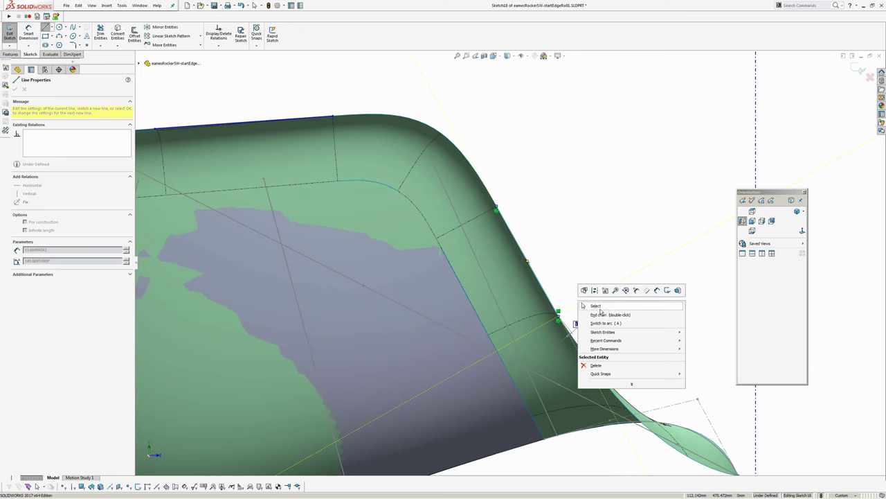
{"action": "left_click", "coordinate": [598, 307]}
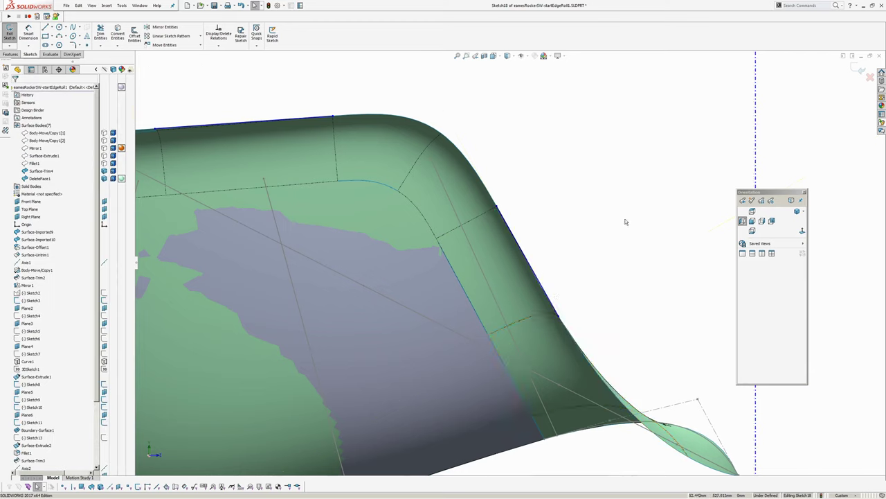
Draw a Bezier style spline with four intermediate control vertices around the rounded corner, joining the ends of the two lines
{"action": "left_click", "coordinate": [79, 27]}
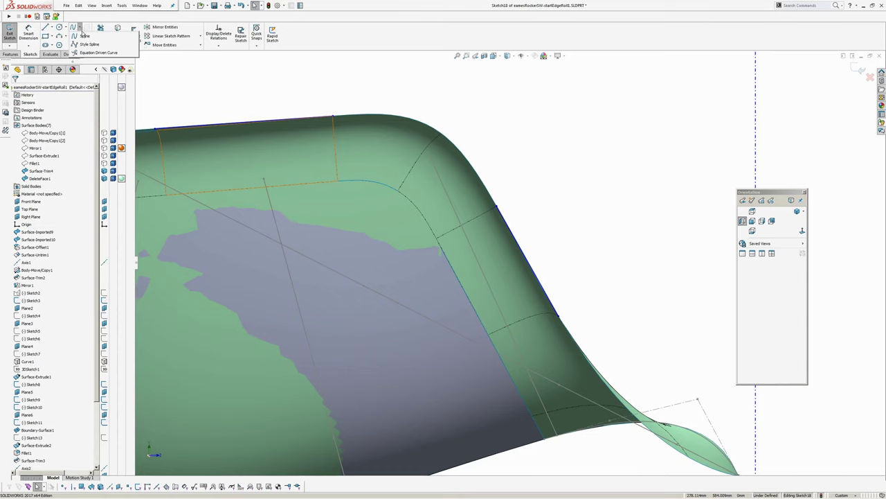
{"action": "left_click", "coordinate": [85, 43]}
{"action": "scroll", "coordinate": [424, 120], "scroll_direction": "down", "scroll_amount": 1}
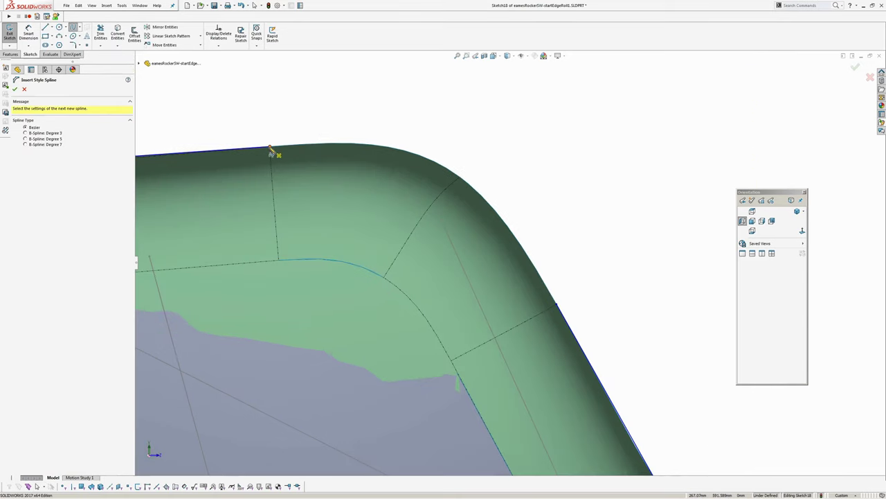
{"action": "key", "text": "Escape"}
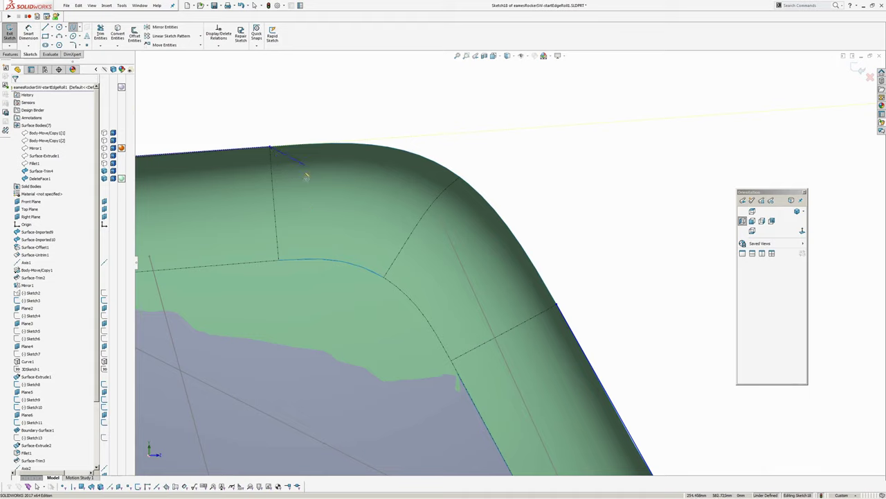
{"action": "left_click", "coordinate": [326, 118]}
{"action": "left_click", "coordinate": [424, 106]}
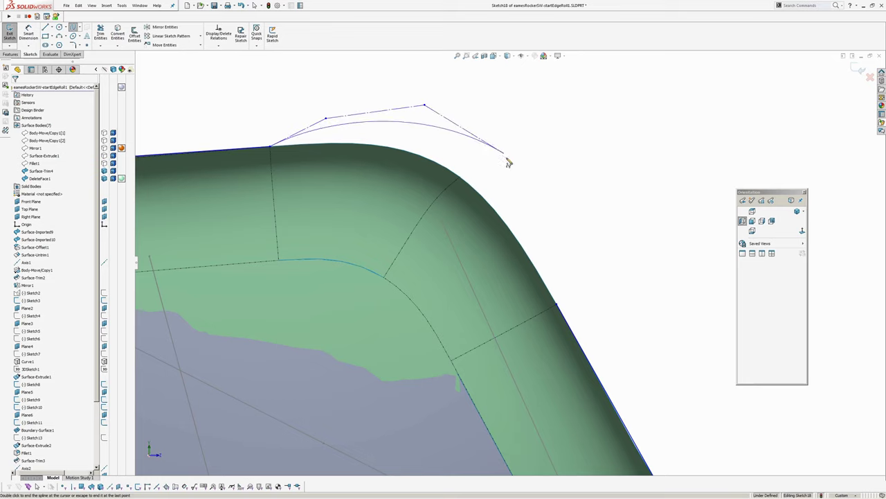
{"action": "left_click", "coordinate": [503, 153]}
{"action": "left_click", "coordinate": [551, 214]}
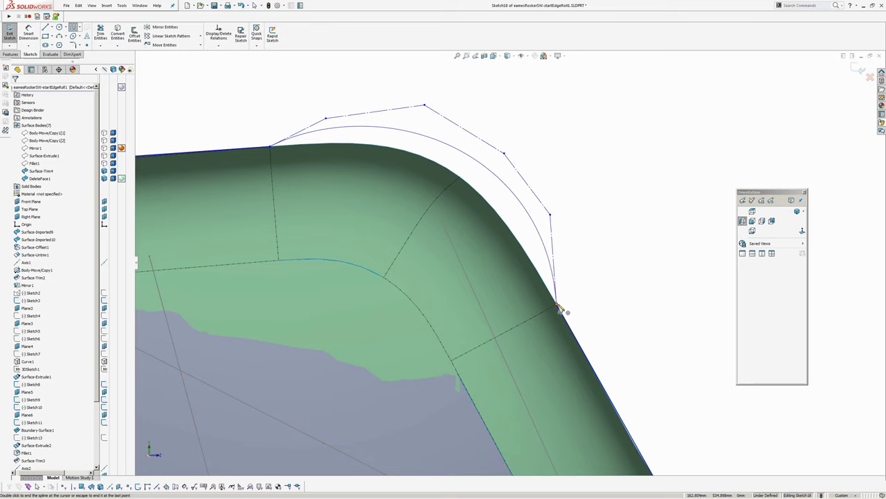
{"action": "left_click", "coordinate": [557, 304]}
{"action": "right_click", "coordinate": [567, 311]}
{"action": "left_click", "coordinate": [585, 307]}
Try to make the spline's first two control polygon segments collinear with the upper line
{"action": "middle_click_drag", "start_coordinate": [536, 277], "coordinate": [589, 304], "text": "ctrl"}
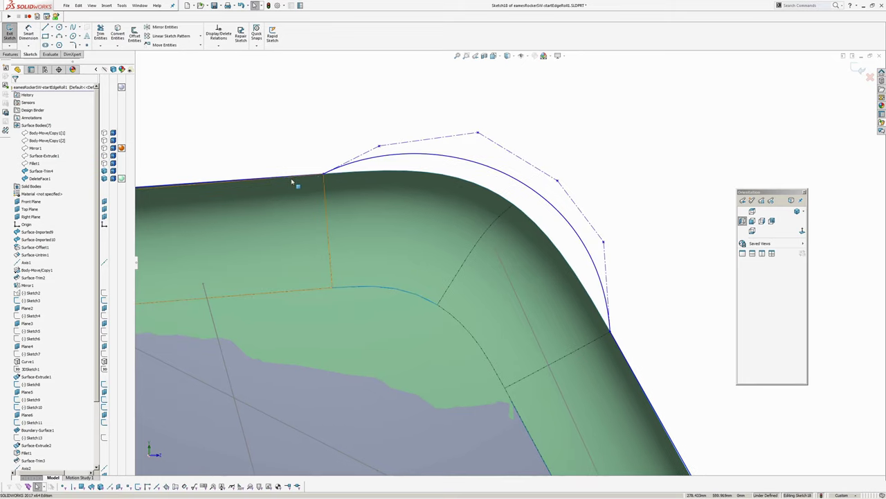
{"action": "left_click", "coordinate": [293, 179]}
{"action": "middle_click_drag", "start_coordinate": [382, 170], "coordinate": [403, 181], "text": "ctrl"}
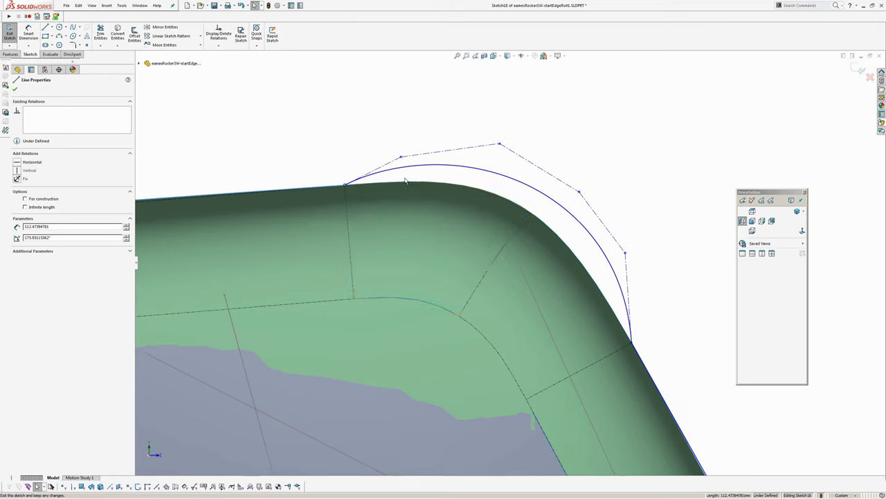
{"action": "scroll", "coordinate": [403, 181], "scroll_direction": "down", "scroll_amount": 1}
{"action": "left_click", "coordinate": [390, 171], "text": "ctrl"}
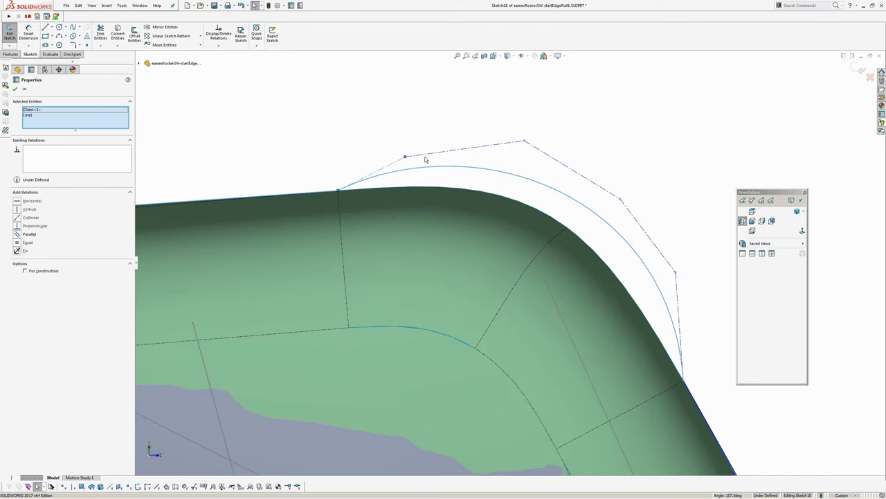
{"action": "left_click", "coordinate": [424, 159], "text": "ctrl"}
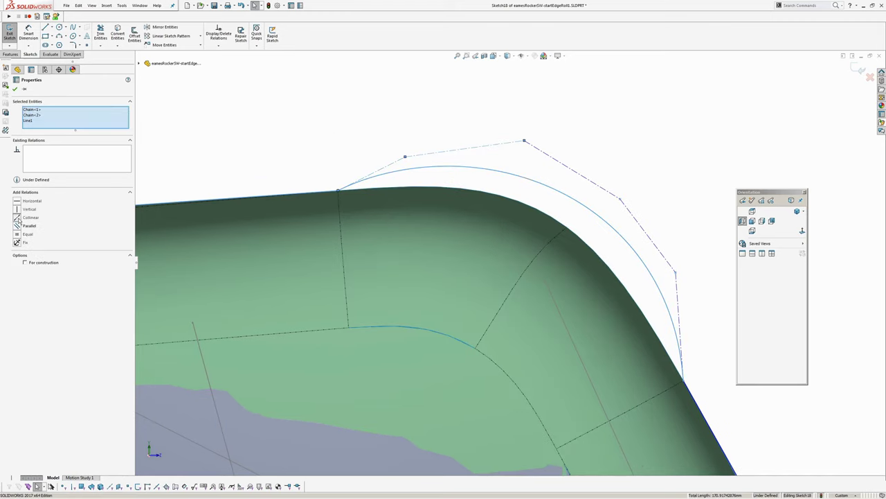
{"action": "left_click", "coordinate": [366, 162]}
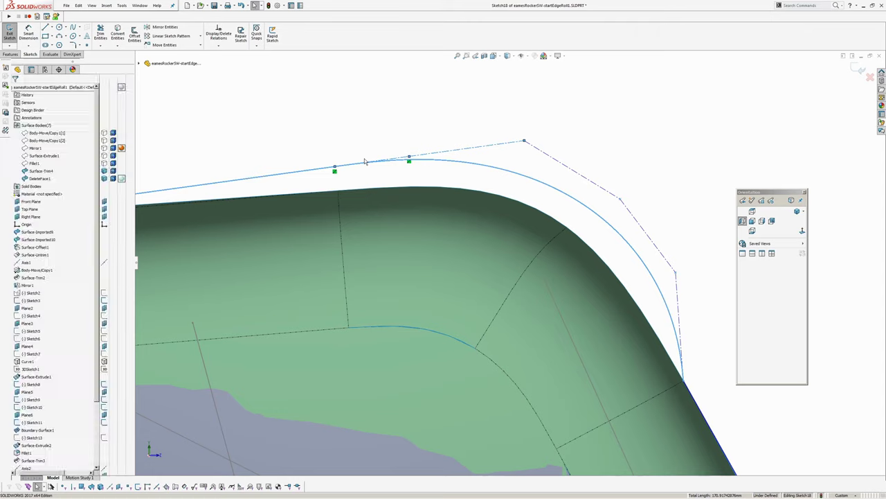
Fix the upper line in place and make the spline's first two control polygon segments collinear with it
{"action": "left_click", "coordinate": [329, 194]}
{"action": "left_click", "coordinate": [364, 158]}
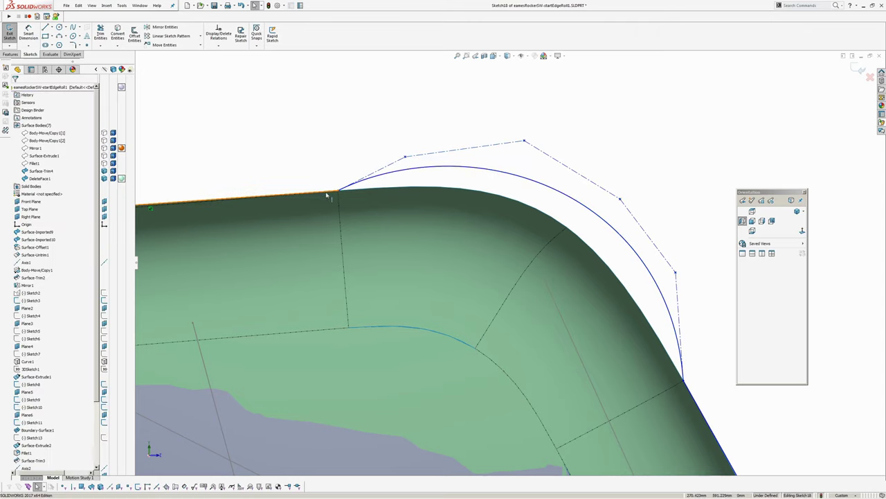
{"action": "left_click", "coordinate": [326, 196]}
{"action": "left_click", "coordinate": [384, 171], "text": "ctrl"}
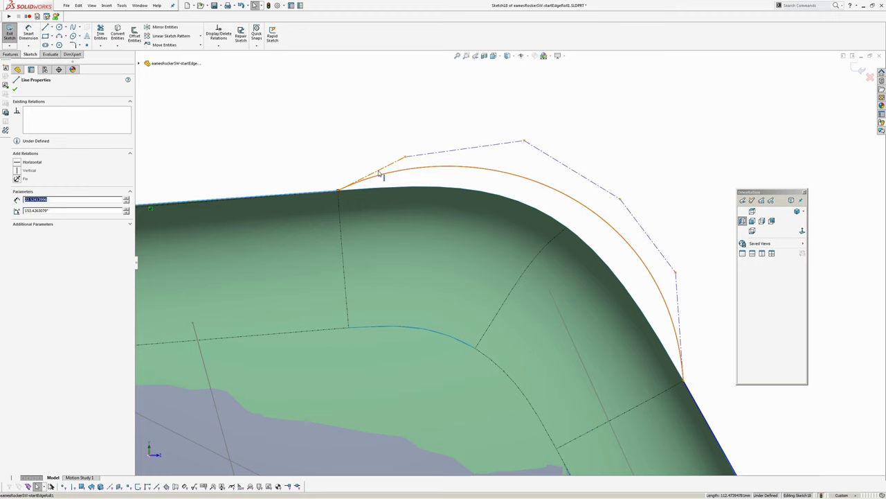
{"action": "left_click", "coordinate": [499, 146], "text": "ctrl"}
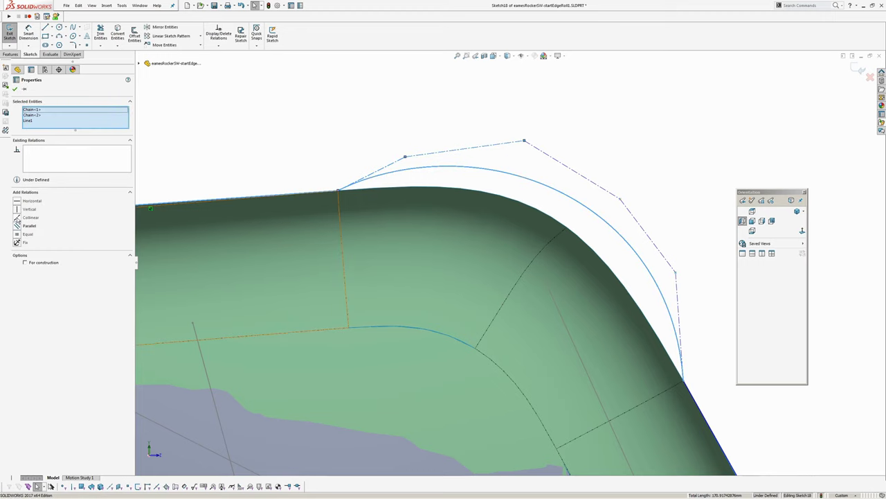
{"action": "left_click", "coordinate": [17, 219]}
{"action": "left_click", "coordinate": [278, 107]}
{"action": "scroll", "coordinate": [589, 277], "scroll_direction": "up", "scroll_amount": 1}
Fix the sloping line and make the spline's last two control polygon segments collinear with it
{"action": "middle_click_drag", "start_coordinate": [588, 277], "coordinate": [423, 198], "text": "ctrl"}
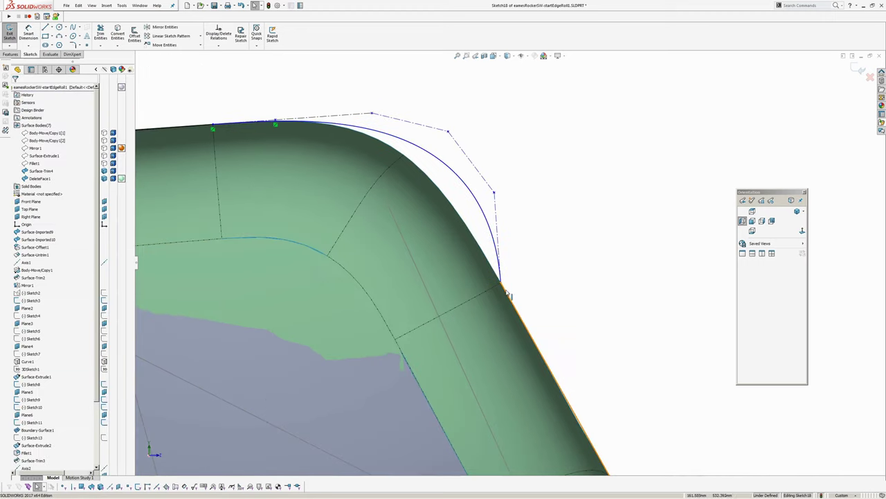
{"action": "left_click", "coordinate": [508, 295]}
{"action": "left_click", "coordinate": [539, 173]}
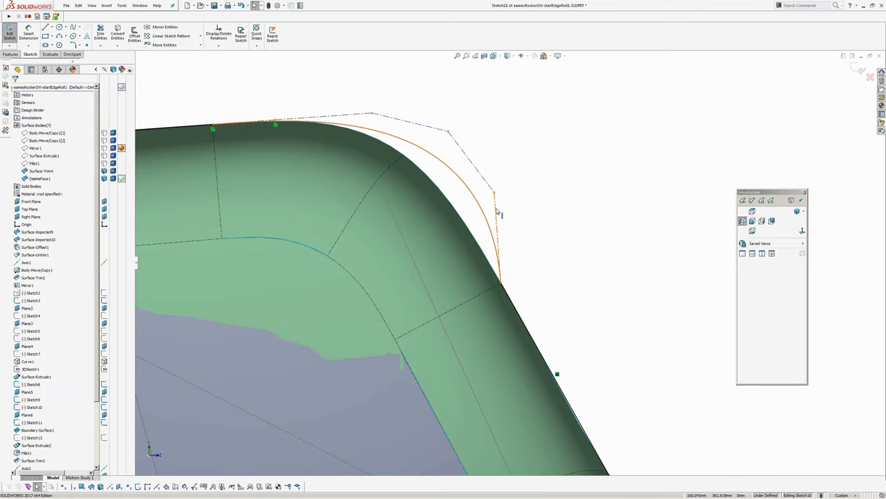
{"action": "left_click", "coordinate": [497, 213]}
{"action": "left_click", "coordinate": [485, 180], "text": "ctrl"}
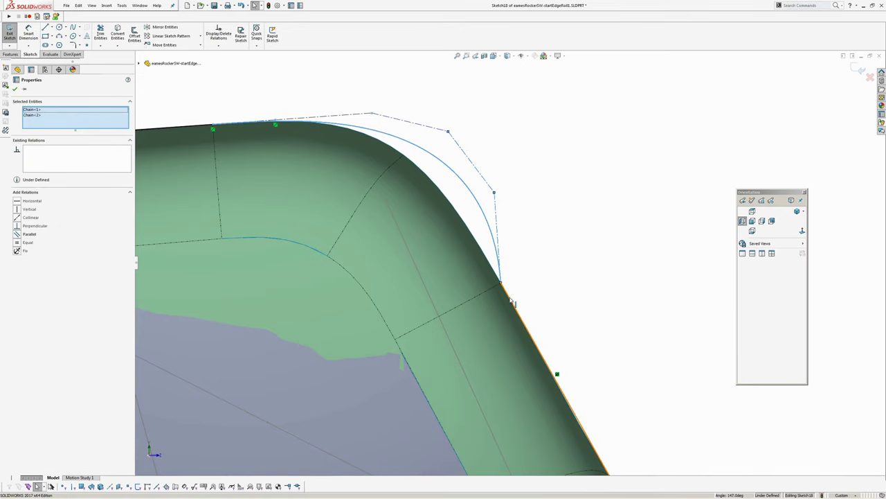
{"action": "left_click", "coordinate": [511, 302], "text": "ctrl"}
{"action": "left_click", "coordinate": [549, 268]}
{"action": "left_click", "coordinate": [532, 173]}
Move the spline's control vertices beside the sloping edge so the lower half of the curve follows the shell corner
{"action": "middle_click_drag", "start_coordinate": [503, 155], "coordinate": [539, 179], "text": "ctrl"}
{"action": "left_click", "coordinate": [507, 247]}
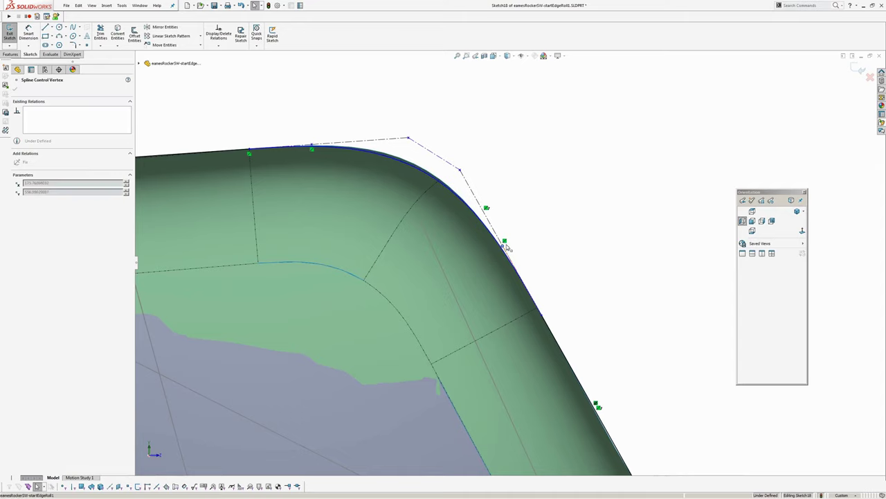
{"action": "left_click_drag", "start_coordinate": [463, 170], "coordinate": [472, 178]}
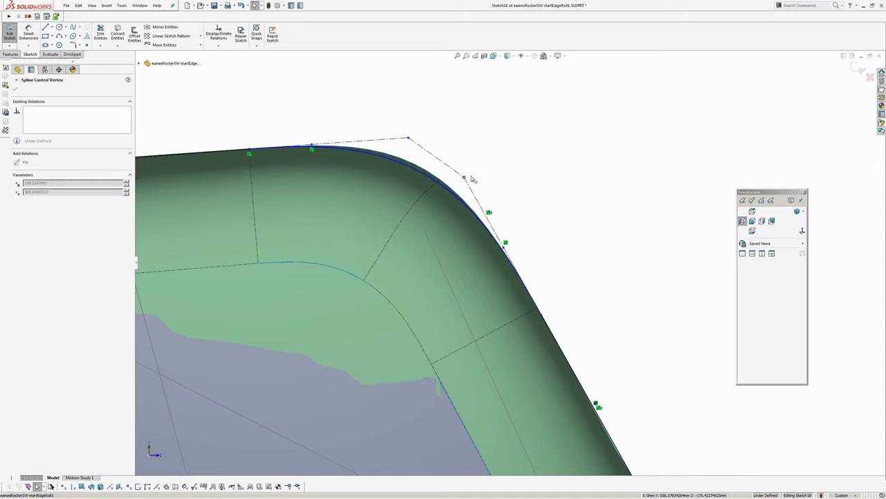
Make the two collinear control polygon segments at the spline's sloping end equal in length
{"action": "scroll", "coordinate": [529, 241], "scroll_direction": "down", "scroll_amount": 1}
{"action": "left_click", "coordinate": [528, 241]}
{"action": "scroll", "coordinate": [508, 251], "scroll_direction": "down", "scroll_amount": 5}
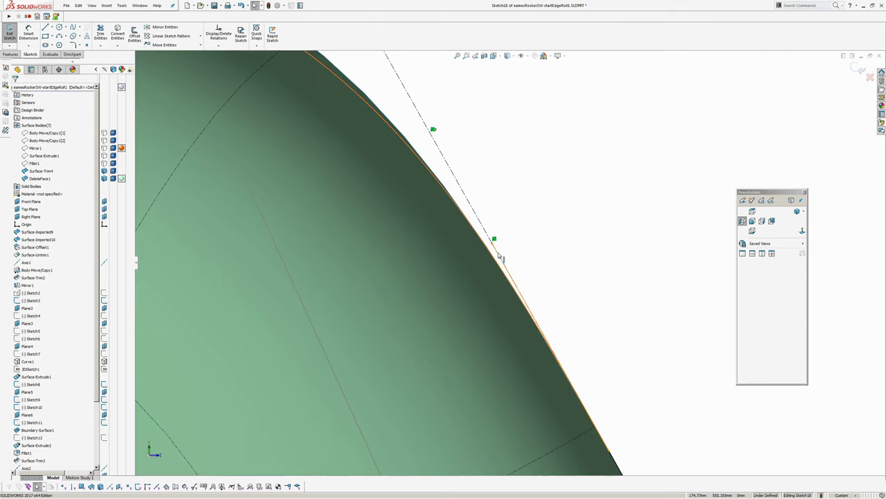
{"action": "left_click", "coordinate": [500, 256]}
{"action": "left_click", "coordinate": [475, 215], "text": "ctrl"}
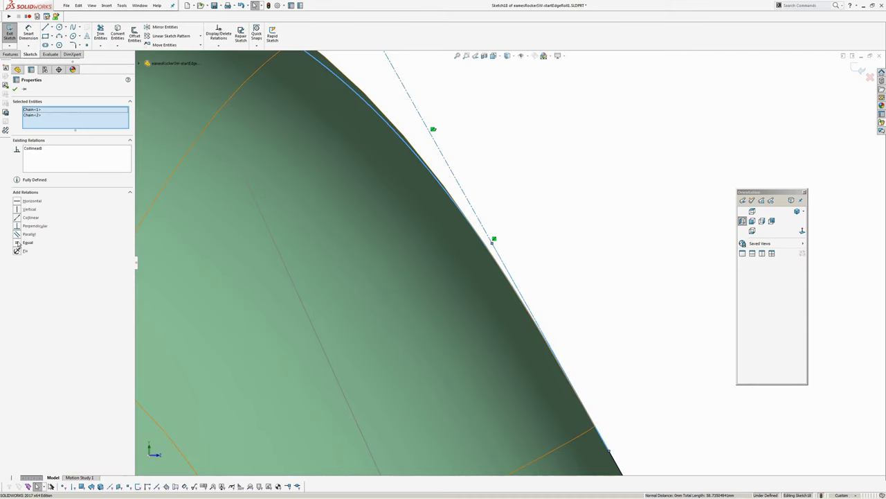
{"action": "left_click", "coordinate": [18, 243]}
{"action": "scroll", "coordinate": [562, 192], "scroll_direction": "up", "scroll_amount": 4}
{"action": "left_click", "coordinate": [485, 172]}
Try an equal-length relation and a vertex shift at the spline's upper end, and undo both
{"action": "scroll", "coordinate": [240, 124], "scroll_direction": "down", "scroll_amount": 4}
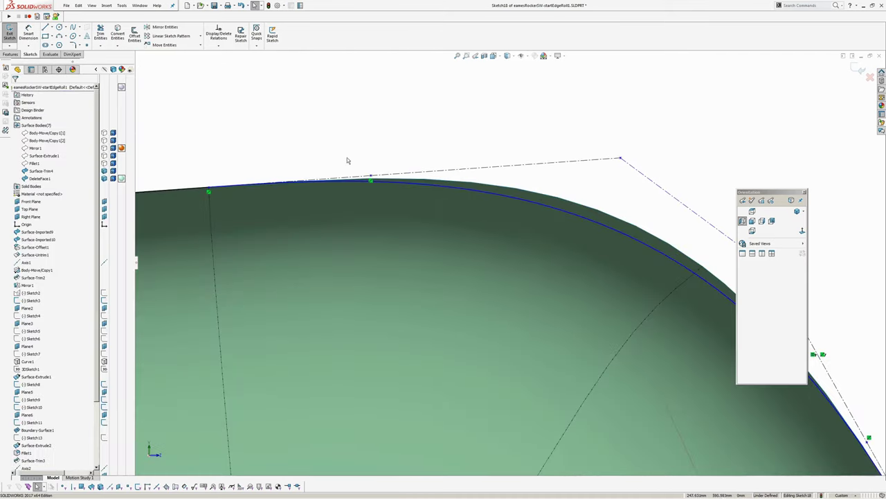
{"action": "left_click", "coordinate": [360, 178]}
{"action": "left_click", "coordinate": [382, 183], "text": "ctrl"}
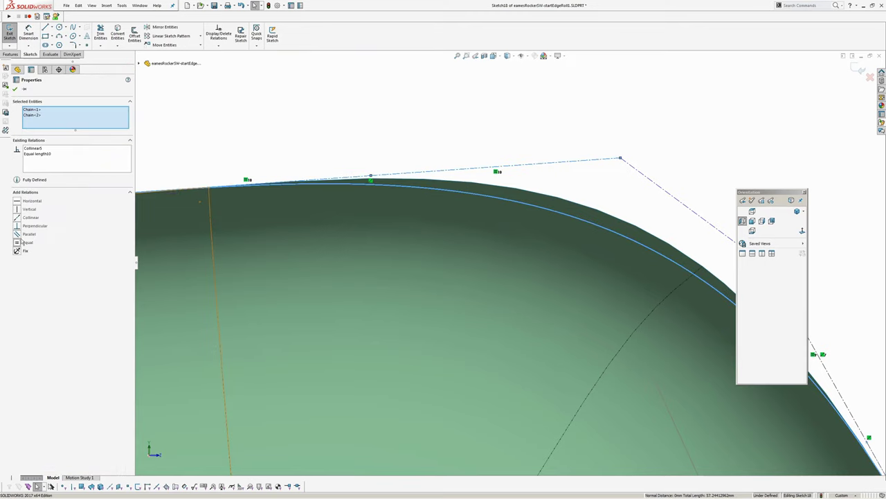
{"action": "left_click", "coordinate": [303, 150]}
{"action": "left_click", "coordinate": [371, 177]}
{"action": "left_click_drag", "start_coordinate": [371, 176], "coordinate": [397, 167]}
{"action": "scroll", "coordinate": [428, 214], "scroll_direction": "up", "scroll_amount": 1}
{"action": "scroll", "coordinate": [388, 212], "scroll_direction": "up", "scroll_amount": 2}
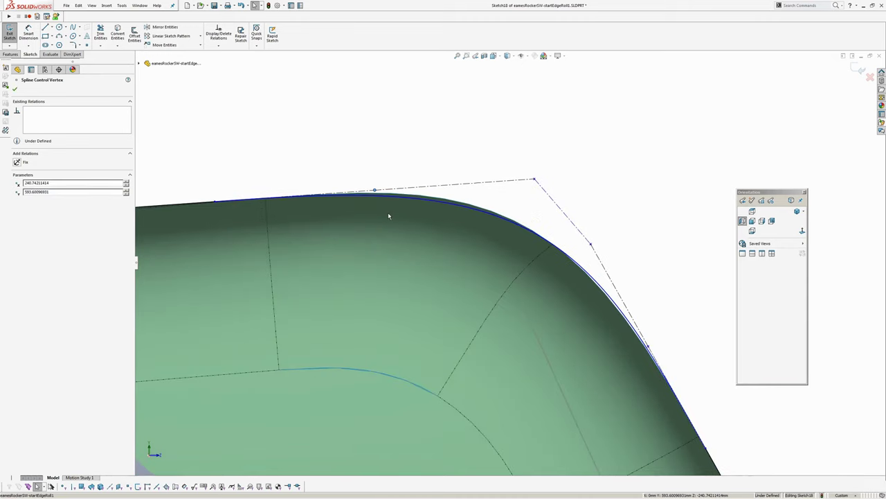
{"action": "key", "text": "ctrl+z"}
{"action": "key", "text": "ctrl+z"}
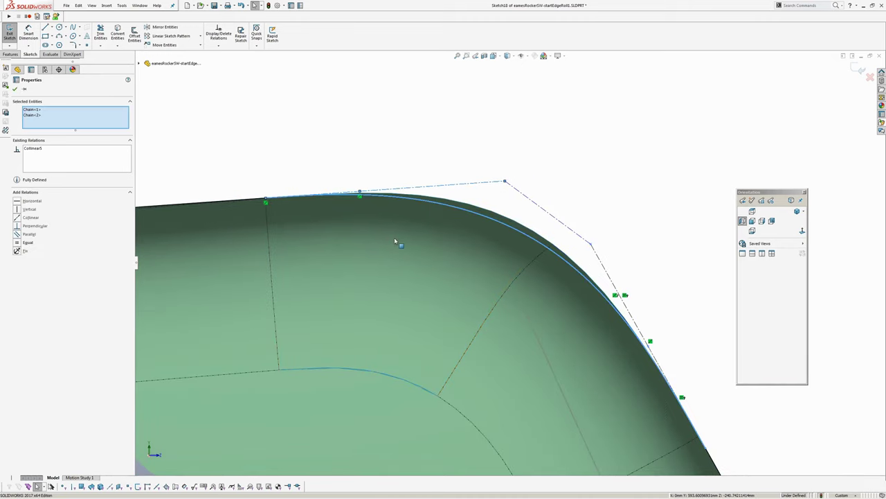
Shift the two upper control vertices along the rim direction so the spline matches the rounded shell corner
{"action": "left_click", "coordinate": [561, 208]}
{"action": "left_click_drag", "start_coordinate": [361, 196], "coordinate": [389, 188]}
{"action": "middle_click_drag", "start_coordinate": [507, 188], "coordinate": [461, 201], "text": "ctrl"}
{"action": "left_click_drag", "start_coordinate": [460, 195], "coordinate": [474, 192]}
{"action": "scroll", "coordinate": [436, 276], "scroll_direction": "up", "scroll_amount": 2}
{"action": "scroll", "coordinate": [435, 277], "scroll_direction": "up", "scroll_amount": 2}
{"action": "middle_click_drag", "start_coordinate": [455, 310], "coordinate": [437, 218], "text": "ctrl"}
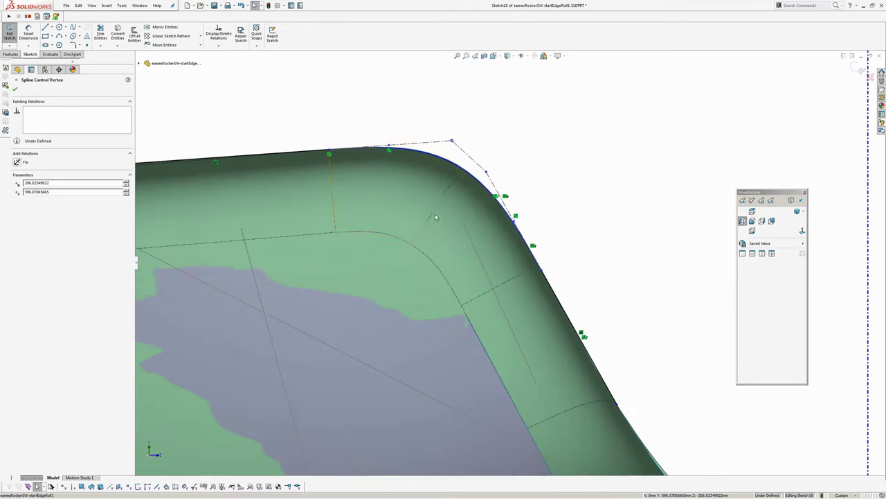
{"action": "left_click", "coordinate": [565, 248]}
{"action": "scroll", "coordinate": [565, 247], "scroll_direction": "up", "scroll_amount": 3}
{"action": "middle_click_drag", "start_coordinate": [674, 285], "coordinate": [557, 218], "text": "ctrl"}
{"action": "middle_click_drag", "start_coordinate": [537, 310], "coordinate": [498, 258], "text": "ctrl"}
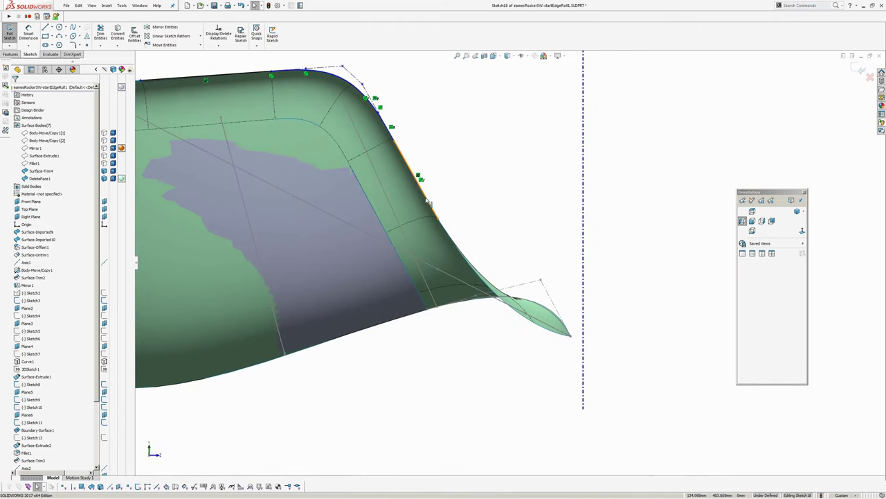
Draw a Bezier style spline from the lower end of the straight side line to near the shell's lower tip
{"action": "scroll", "coordinate": [562, 339], "scroll_direction": "down", "scroll_amount": 4}
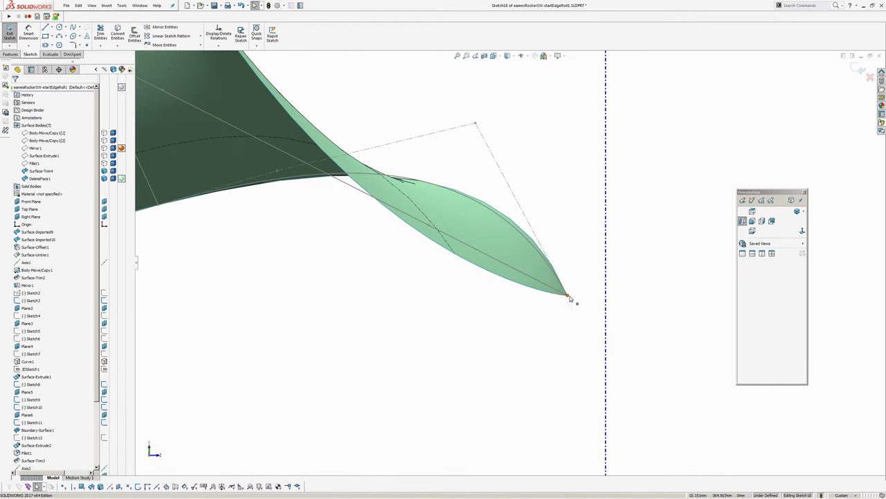
{"action": "middle_click_drag", "start_coordinate": [569, 297], "coordinate": [531, 329]}
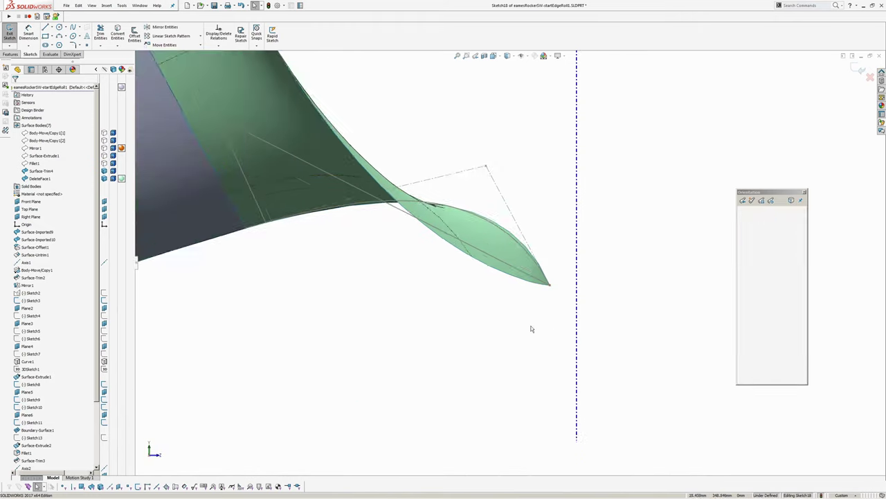
{"action": "scroll", "coordinate": [532, 329], "scroll_direction": "up", "scroll_amount": 2}
{"action": "left_click", "coordinate": [80, 28]}
{"action": "left_click", "coordinate": [83, 46]}
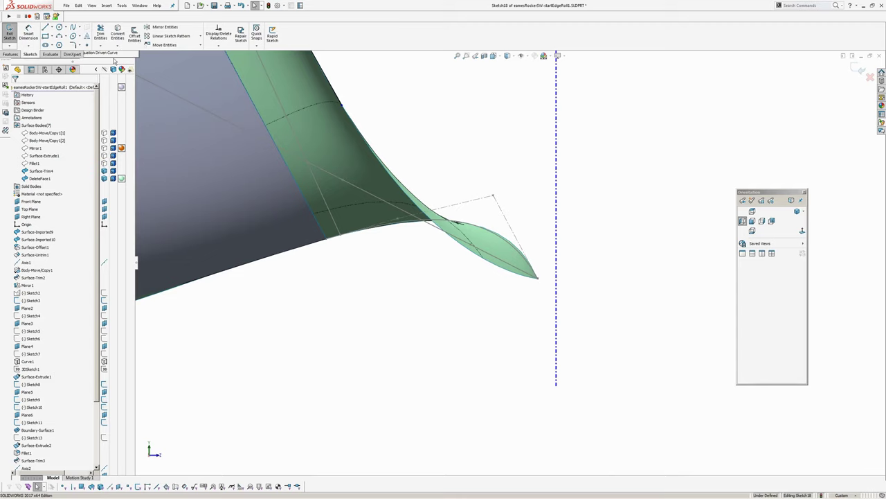
{"action": "middle_click_drag", "start_coordinate": [416, 192], "coordinate": [427, 269], "text": "ctrl"}
{"action": "scroll", "coordinate": [346, 182], "scroll_direction": "down", "scroll_amount": 4}
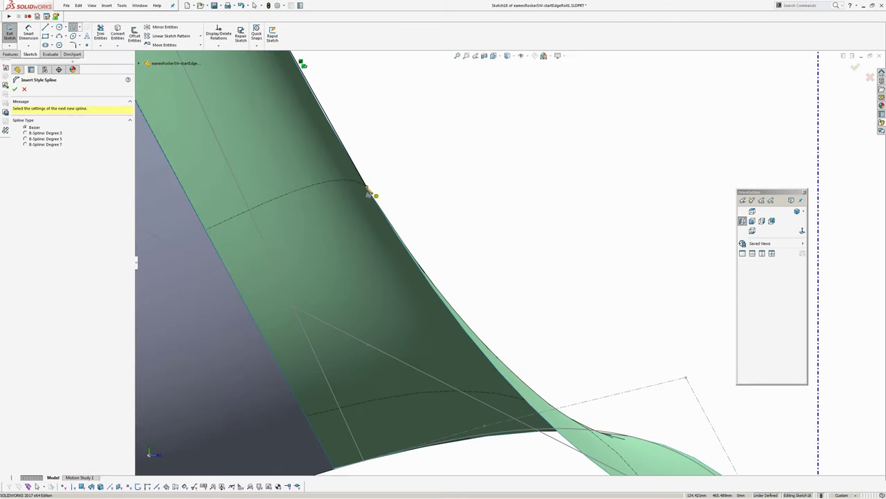
{"action": "left_click", "coordinate": [369, 194]}
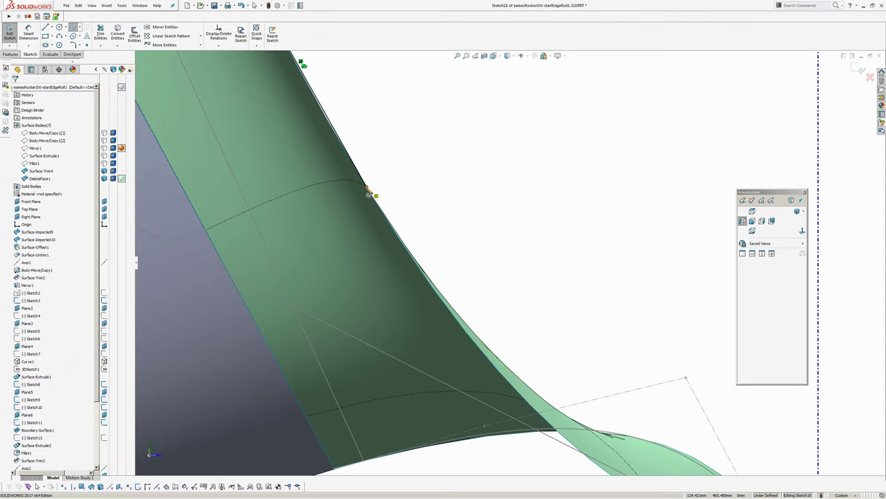
{"action": "scroll", "coordinate": [425, 281], "scroll_direction": "down", "scroll_amount": 5}
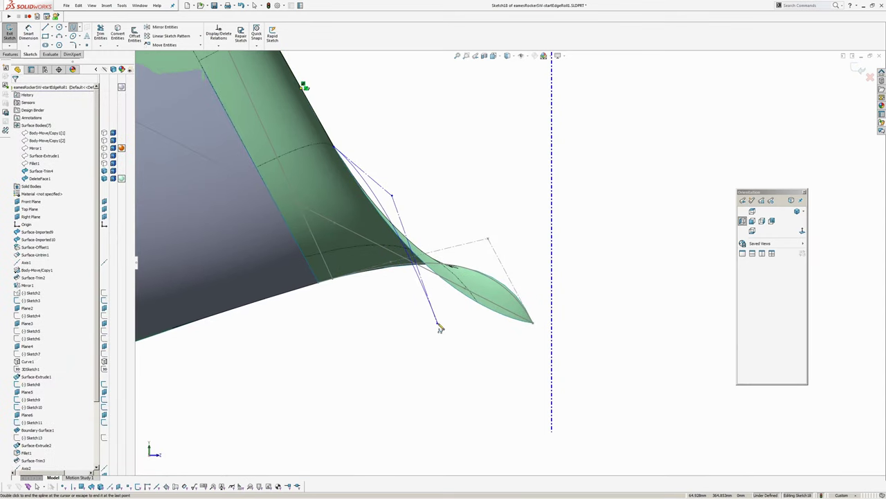
{"action": "left_click", "coordinate": [436, 320]}
{"action": "scroll", "coordinate": [516, 341], "scroll_direction": "up", "scroll_amount": 3}
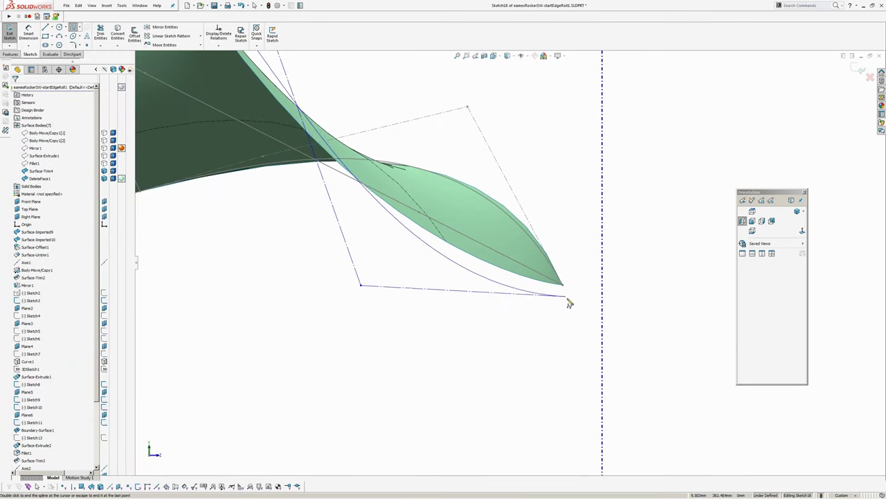
{"action": "right_click", "coordinate": [568, 299]}
{"action": "left_click", "coordinate": [573, 303]}
Make the spline's free end coincident with the existing sketch point at the shell's lower tip
{"action": "scroll", "coordinate": [568, 296], "scroll_direction": "up", "scroll_amount": 2}
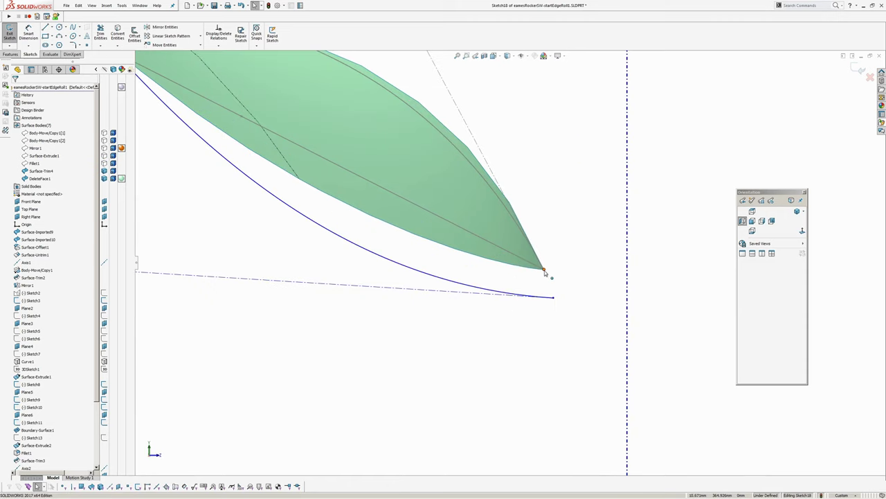
{"action": "left_click", "coordinate": [553, 298], "text": "ctrl"}
{"action": "left_click", "coordinate": [586, 277]}
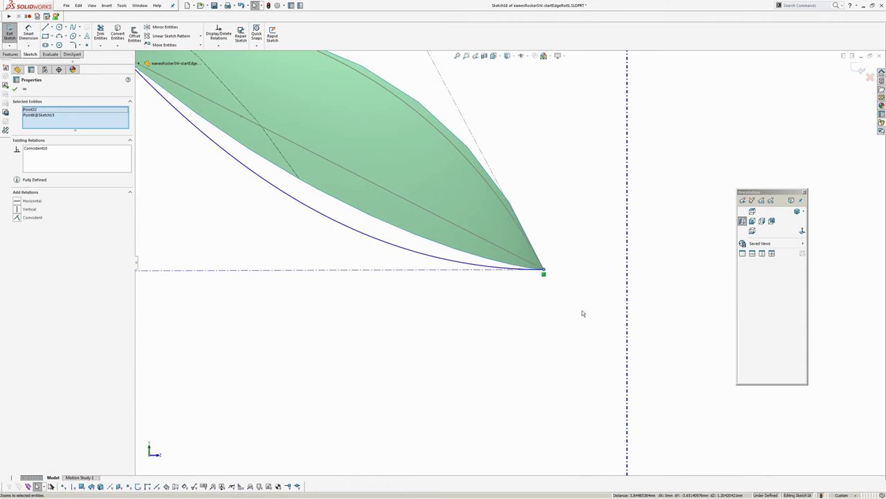
{"action": "left_click", "coordinate": [583, 313]}
Make the spline's upper control leg collinear with the straight side line it starts from
{"action": "scroll", "coordinate": [555, 335], "scroll_direction": "down", "scroll_amount": 5}
{"action": "middle_click_drag", "start_coordinate": [392, 249], "coordinate": [478, 381], "text": "ctrl"}
{"action": "middle_click_drag", "start_coordinate": [345, 131], "coordinate": [389, 173], "text": "ctrl"}
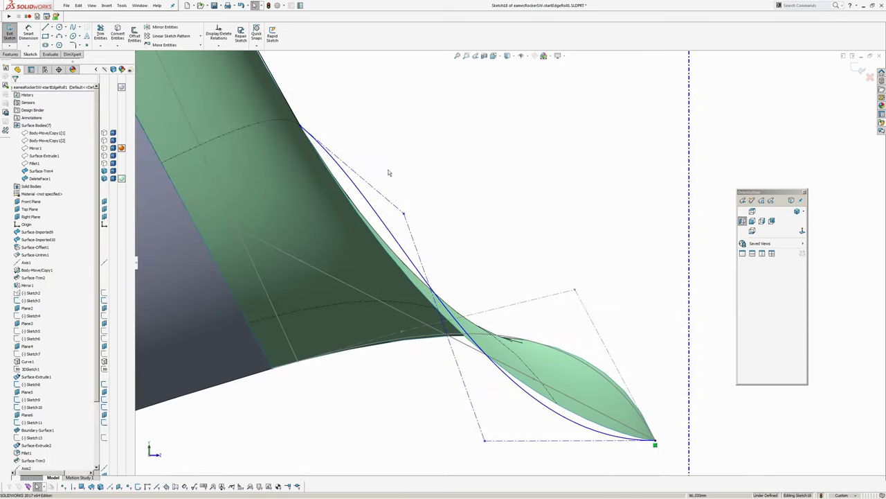
{"action": "left_click", "coordinate": [393, 205]}
{"action": "left_click", "coordinate": [296, 121], "text": "ctrl"}
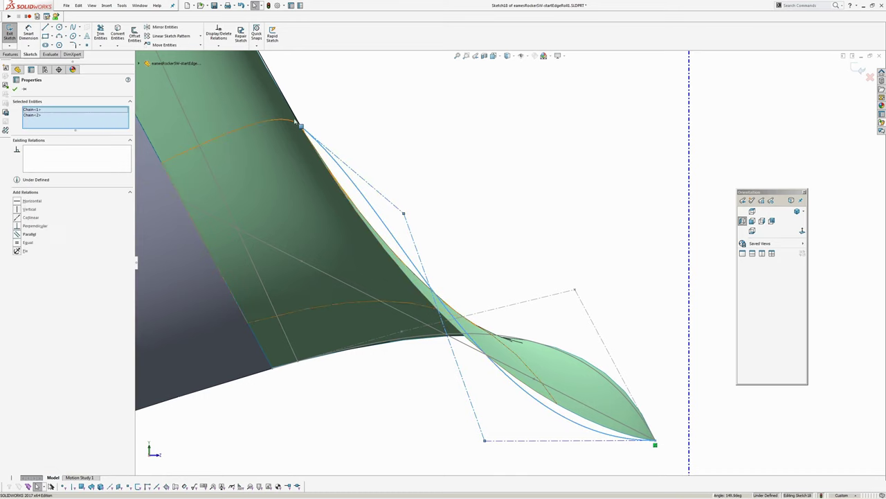
{"action": "left_click", "coordinate": [289, 104], "text": "ctrl"}
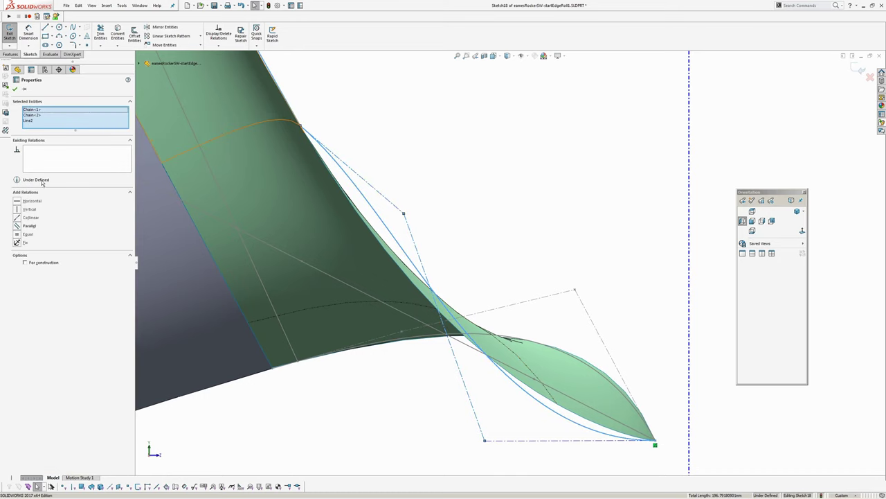
{"action": "left_click", "coordinate": [25, 217]}
{"action": "left_click", "coordinate": [385, 141]}
Reposition the spline's two inner control vertices so the curve runs close to the shell's side edge
{"action": "middle_click_drag", "start_coordinate": [469, 238], "coordinate": [454, 216], "text": "ctrl"}
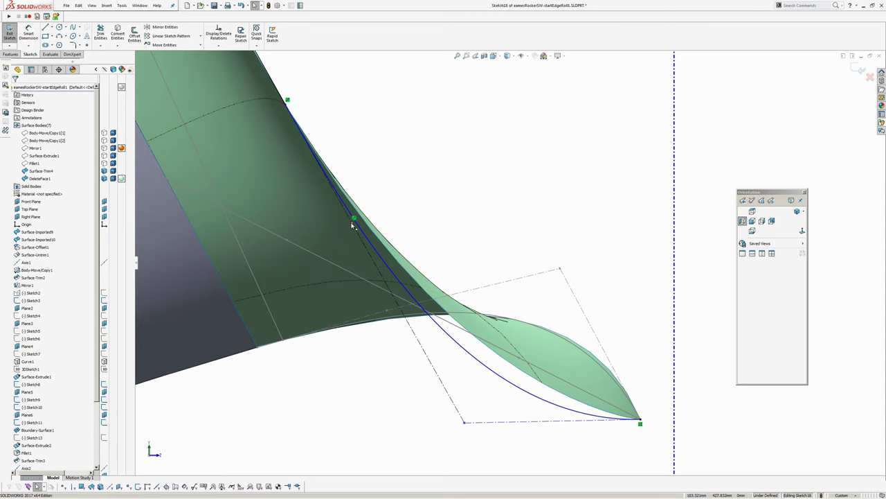
{"action": "left_click_drag", "start_coordinate": [352, 223], "coordinate": [337, 192]}
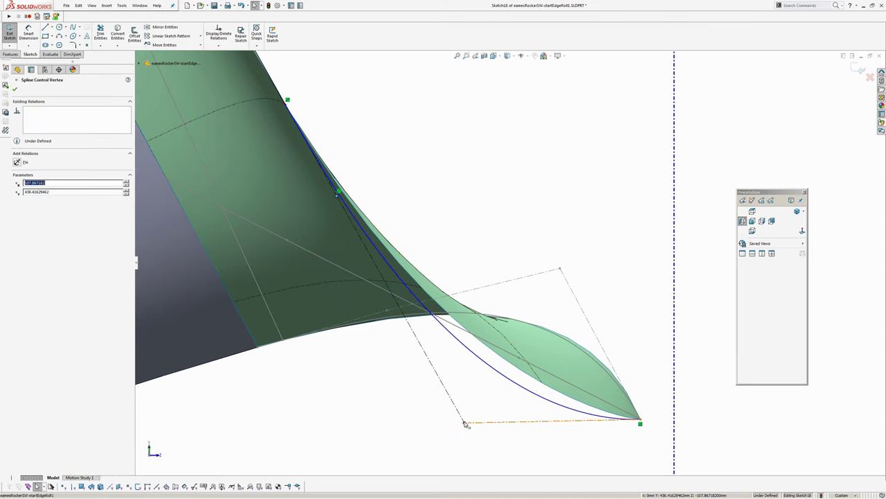
{"action": "left_click_drag", "start_coordinate": [465, 423], "coordinate": [367, 365]}
{"action": "left_click", "coordinate": [387, 383]}
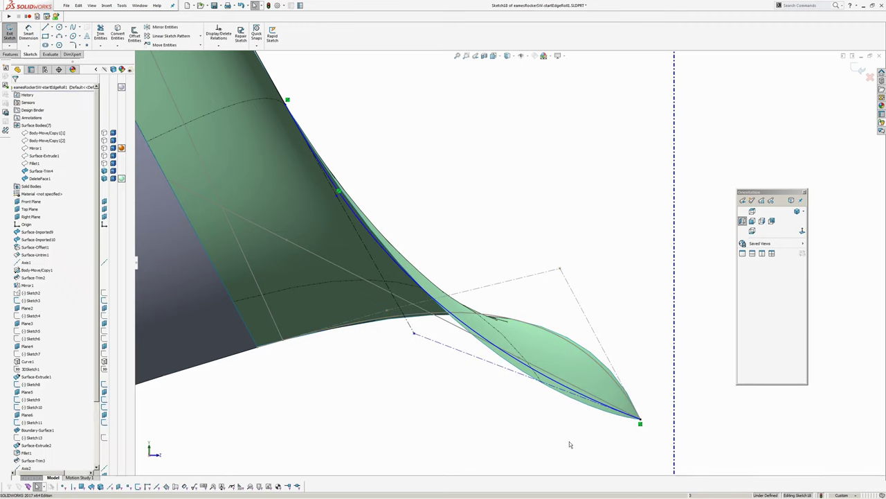
Insert an extra control vertex on the spline's control leg that ends at the lower tip
{"action": "scroll", "coordinate": [675, 428], "scroll_direction": "down", "scroll_amount": 4}
{"action": "middle_click_drag", "start_coordinate": [413, 378], "coordinate": [531, 383], "text": "ctrl"}
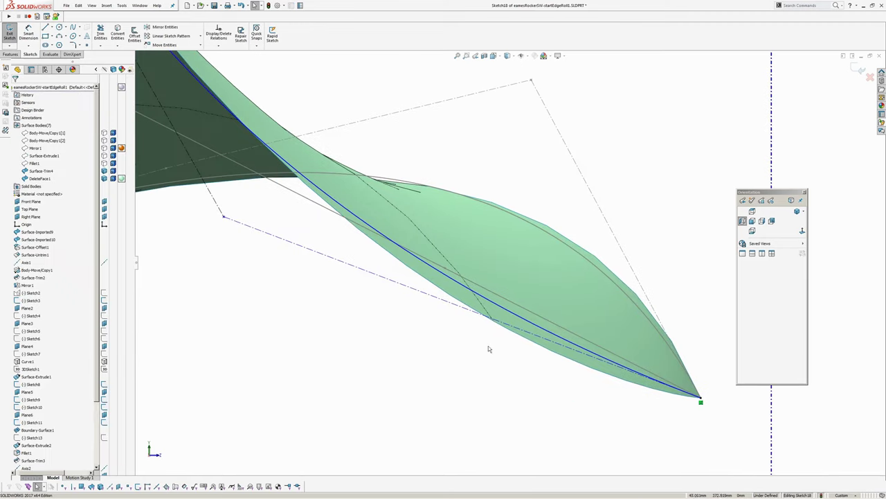
{"action": "left_click", "coordinate": [467, 291]}
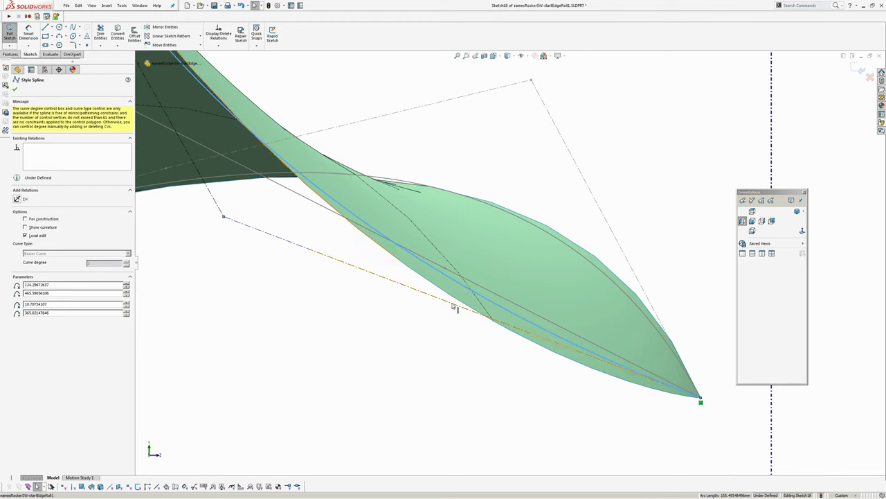
{"action": "left_click", "coordinate": [452, 304]}
{"action": "right_click", "coordinate": [451, 303]}
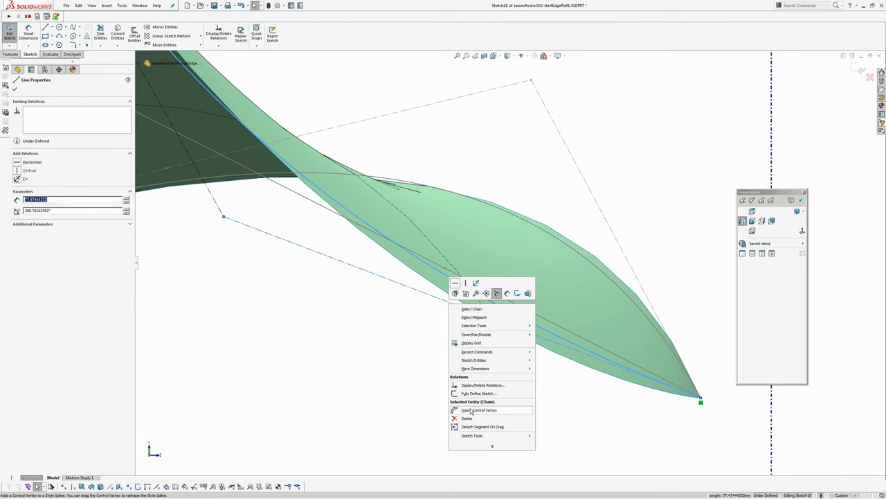
{"action": "left_click", "coordinate": [418, 355]}
{"action": "left_click", "coordinate": [460, 306]}
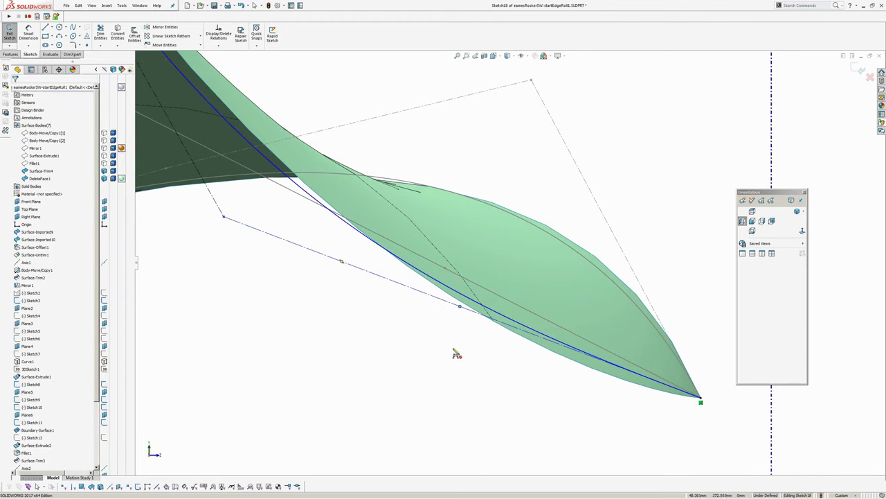
Make the control leg at the lower tip horizontal and adjust the control vertices so the spline follows the shell's edge
{"action": "left_click_drag", "start_coordinate": [465, 311], "coordinate": [498, 381]}
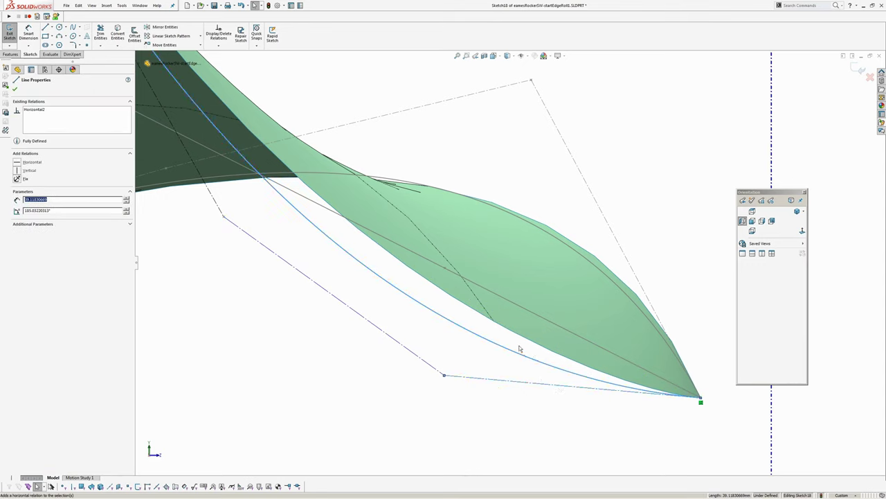
{"action": "left_click", "coordinate": [492, 422]}
{"action": "left_click_drag", "start_coordinate": [443, 397], "coordinate": [592, 404]}
{"action": "middle_click_drag", "start_coordinate": [220, 219], "coordinate": [292, 267], "text": "ctrl"}
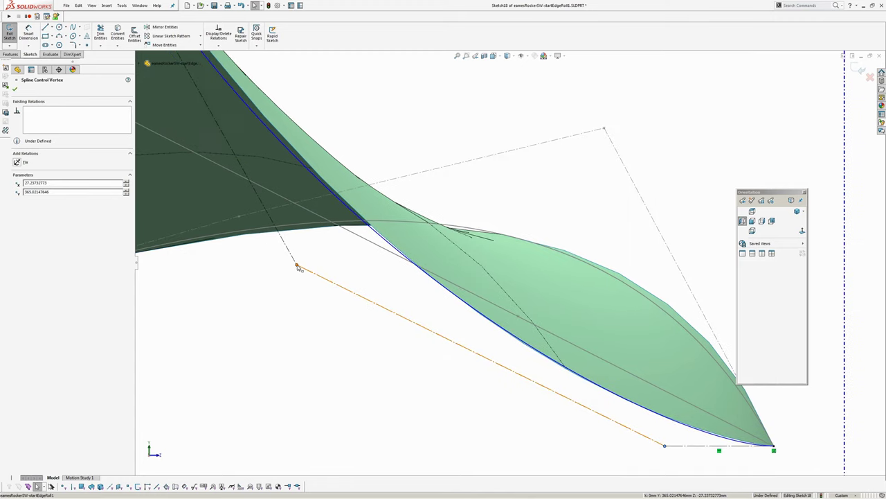
{"action": "mouse_move", "coordinate": [298, 266]}
{"action": "left_mouse_down"}
{"action": "mouse_move", "coordinate": [305, 276]}
{"action": "mouse_move", "coordinate": [306, 251]}
{"action": "mouse_move", "coordinate": [306, 263]}
{"action": "left_mouse_up"}
{"action": "scroll", "coordinate": [307, 266], "scroll_direction": "up", "scroll_amount": 4}
{"action": "middle_click_drag", "start_coordinate": [331, 294], "coordinate": [333, 347], "text": "ctrl"}
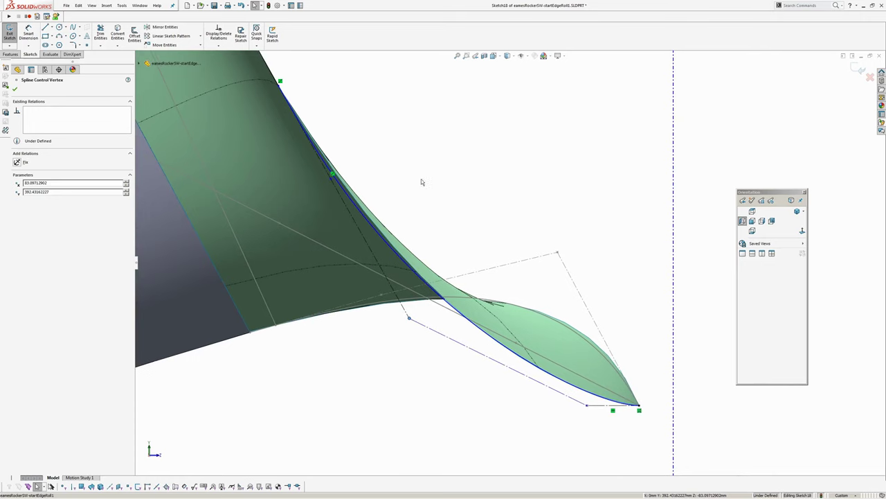
Exit the side-view edge sketch
{"action": "middle_click_drag", "start_coordinate": [421, 181], "coordinate": [464, 179]}
{"action": "left_click", "coordinate": [856, 67]}
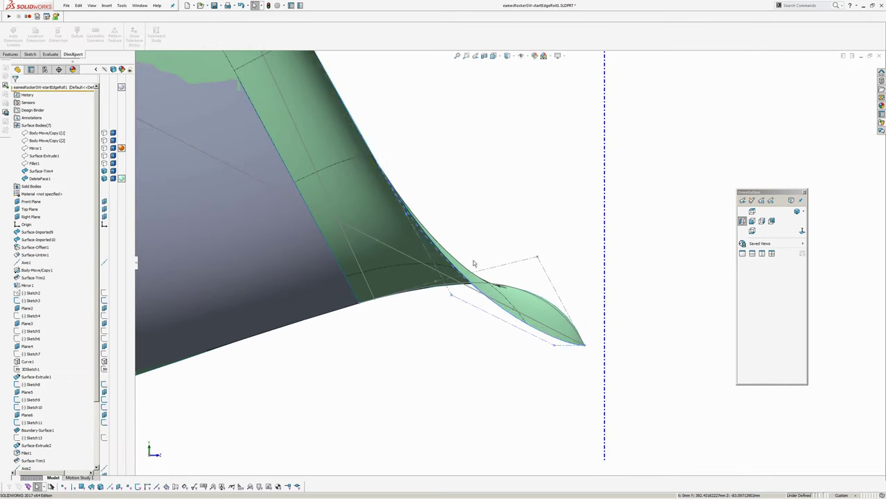
{"action": "scroll", "coordinate": [471, 305], "scroll_direction": "up", "scroll_amount": 4}
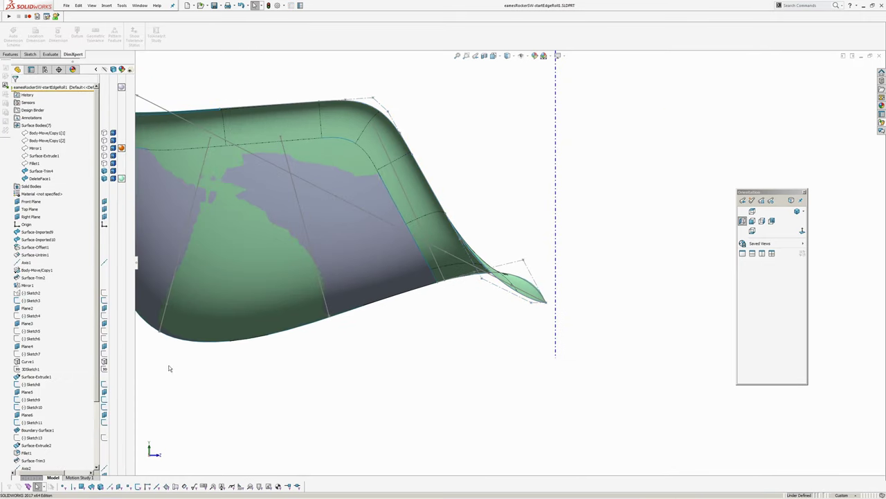
{"action": "middle_click_drag", "start_coordinate": [374, 173], "coordinate": [530, 193], "text": "ctrl"}
{"action": "scroll", "coordinate": [530, 193], "scroll_direction": "up", "scroll_amount": 1}
{"action": "middle_click_drag", "start_coordinate": [409, 168], "coordinate": [475, 229], "text": "ctrl"}
{"action": "scroll", "coordinate": [45, 437], "scroll_direction": "down", "scroll_amount": 4}
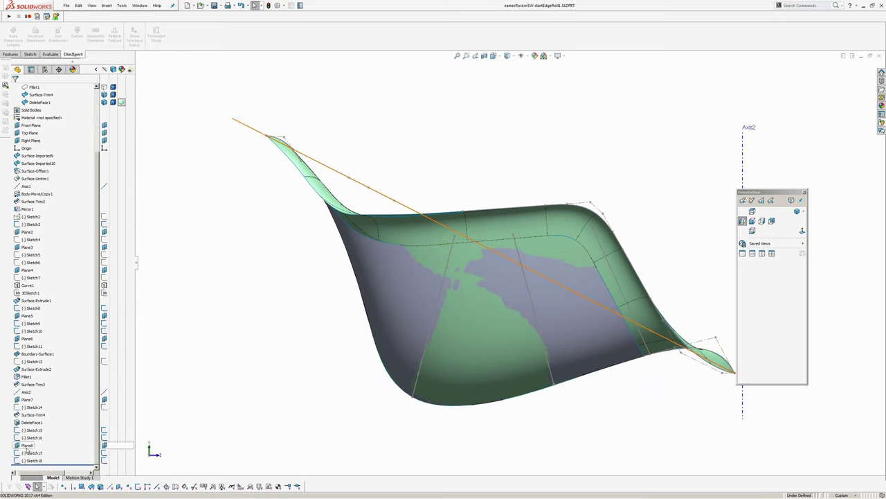
Reopen Sketch18 for editing
{"action": "left_click", "coordinate": [29, 461]}
{"action": "left_click", "coordinate": [34, 443]}
{"action": "scroll", "coordinate": [448, 208], "scroll_direction": "down", "scroll_amount": 2}
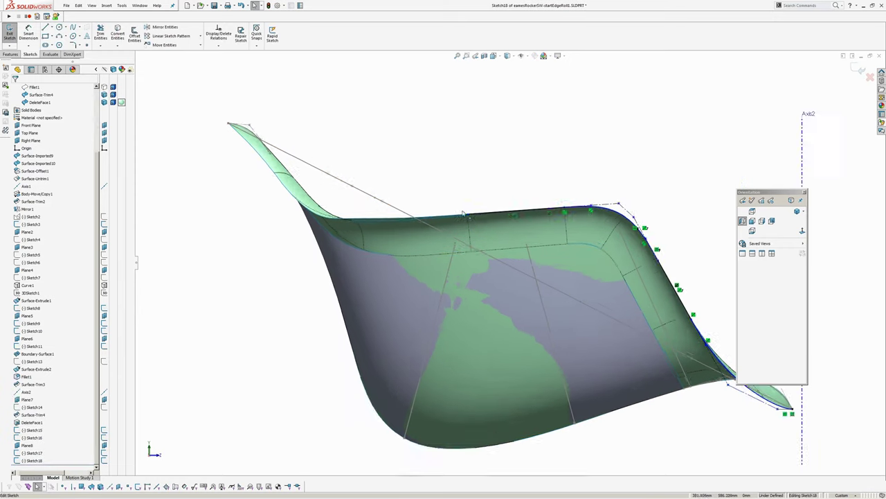
{"action": "middle_click_drag", "start_coordinate": [423, 218], "coordinate": [474, 242], "text": "ctrl"}
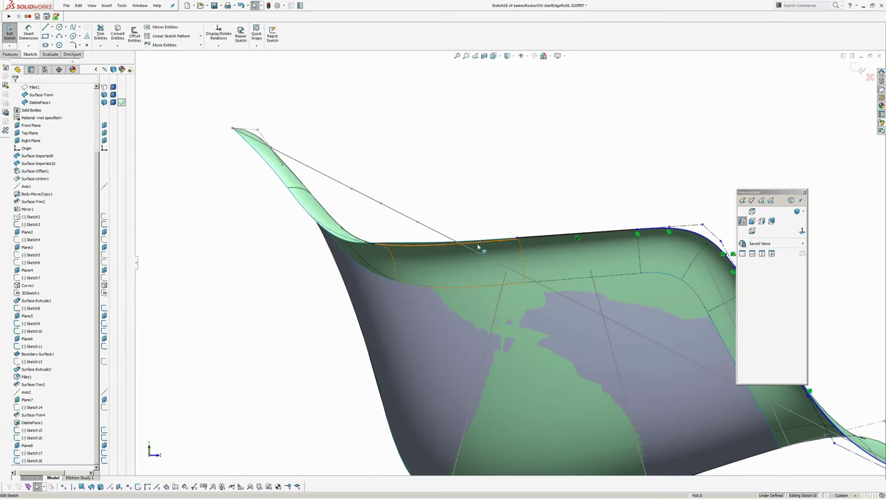
Draw a Bezier style spline from the far end of the long upper line to the shell's upper tip point
{"action": "left_click", "coordinate": [79, 27]}
{"action": "left_click", "coordinate": [87, 45]}
{"action": "scroll", "coordinate": [222, 152], "scroll_direction": "down", "scroll_amount": 2}
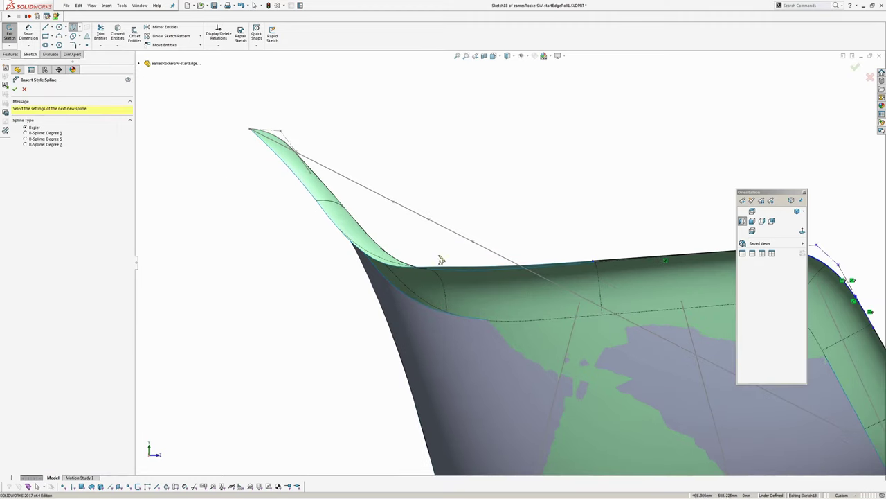
{"action": "left_click", "coordinate": [594, 263]}
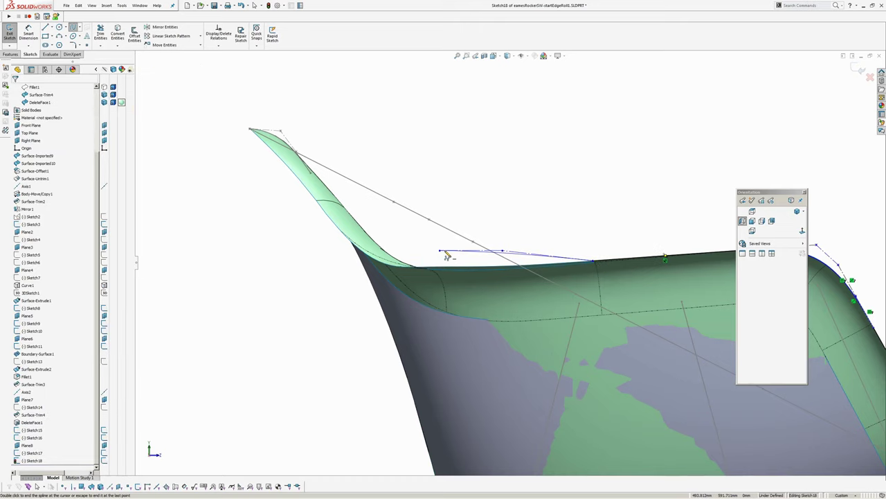
{"action": "left_click", "coordinate": [291, 253]}
{"action": "scroll", "coordinate": [271, 193], "scroll_direction": "down", "scroll_amount": 2}
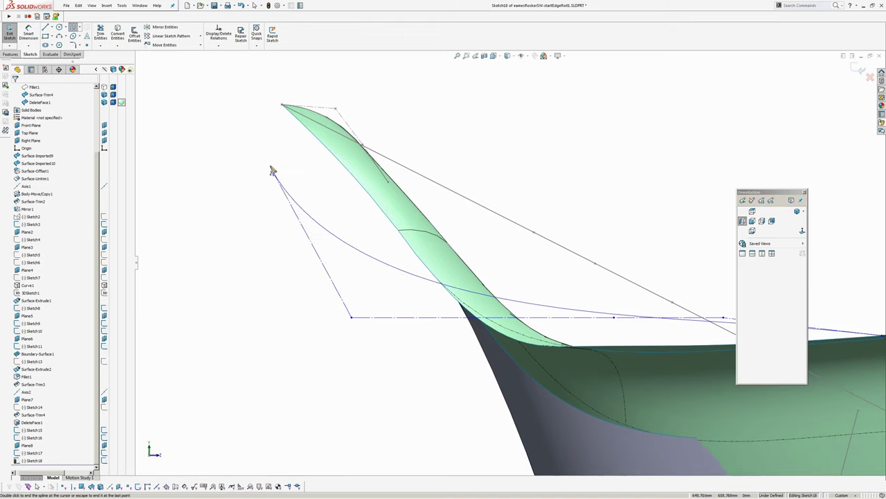
{"action": "left_click", "coordinate": [281, 106]}
{"action": "right_click", "coordinate": [280, 131]}
{"action": "left_click", "coordinate": [297, 132]}
Make the new spline's first two control legs collinear with the long upper line
{"action": "middle_click_drag", "start_coordinate": [348, 227], "coordinate": [227, 236], "text": "ctrl"}
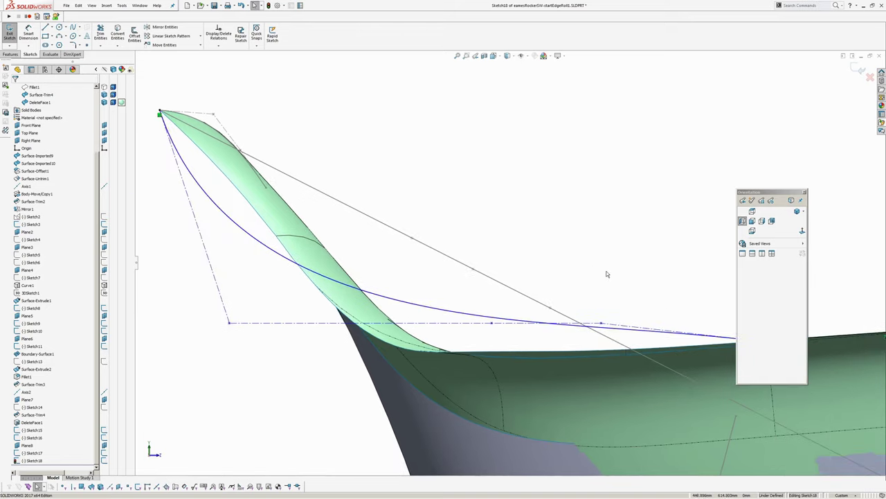
{"action": "middle_click_drag", "start_coordinate": [607, 275], "coordinate": [490, 235], "text": "ctrl"}
{"action": "left_click", "coordinate": [566, 291]}
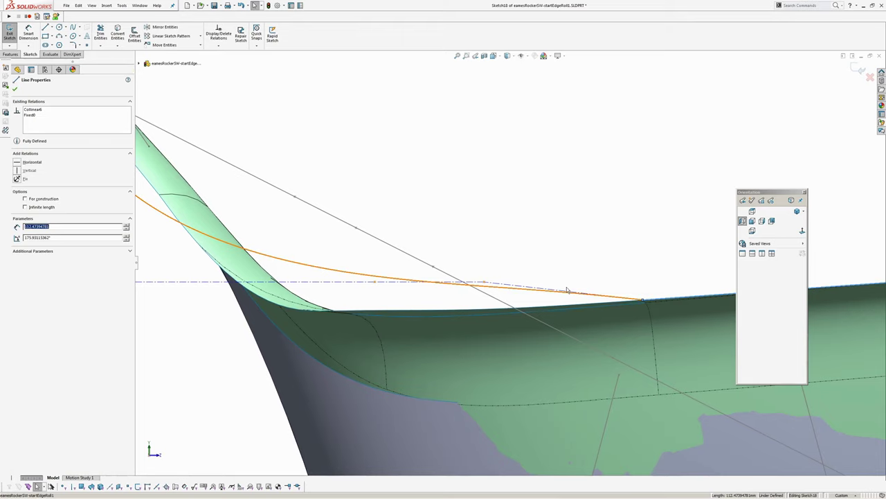
{"action": "left_click", "coordinate": [446, 287], "text": "ctrl"}
{"action": "left_click", "coordinate": [471, 283], "text": "ctrl"}
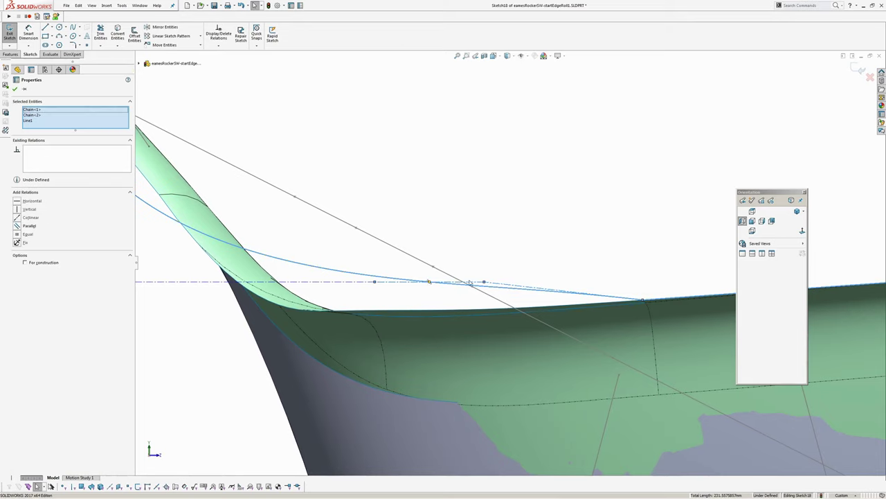
{"action": "left_click", "coordinate": [18, 218]}
{"action": "left_click", "coordinate": [525, 166]}
Slide the new spline's two control vertices near the long upper line towards the shell's upper tip
{"action": "mouse_move", "coordinate": [525, 166]}
{"action": "middle_mouse_down", "text": "ctrl"}
{"action": "mouse_move", "coordinate": [597, 200]}
{"action": "mouse_move", "coordinate": [558, 305]}
{"action": "mouse_move", "coordinate": [493, 255]}
{"action": "middle_mouse_up", "text": "ctrl"}
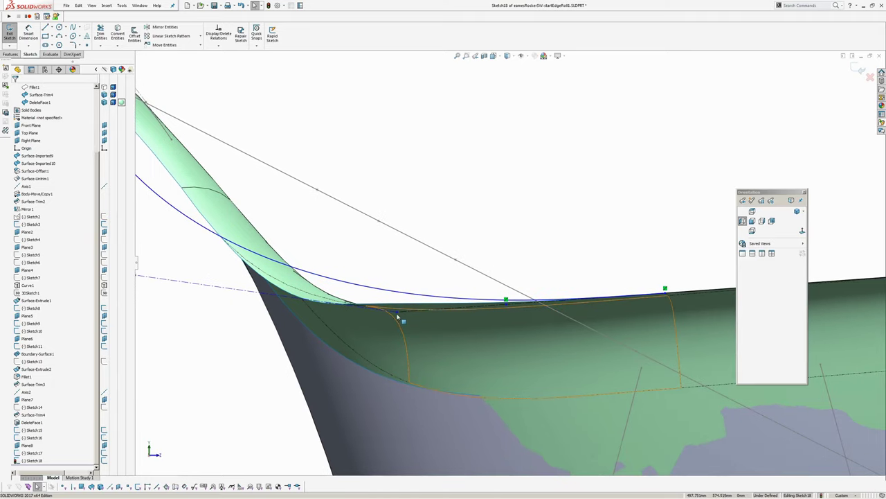
{"action": "left_click_drag", "start_coordinate": [401, 320], "coordinate": [345, 315]}
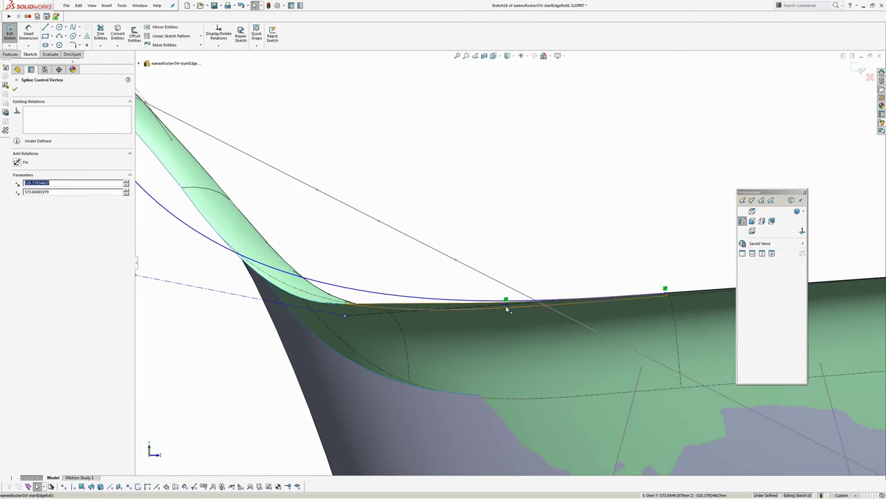
{"action": "left_click_drag", "start_coordinate": [497, 310], "coordinate": [430, 310]}
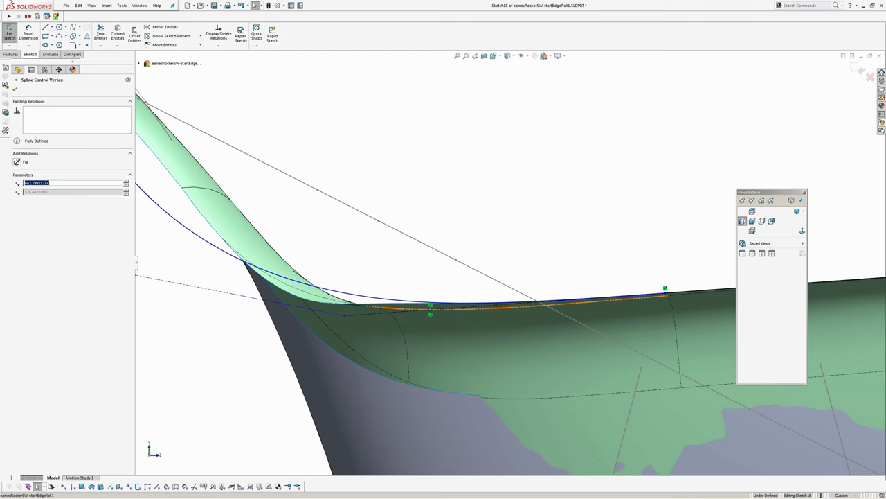
Pull the spline's control vertex nearest the shell's upper tip inward onto the shell's flared edge
{"action": "middle_click_drag", "start_coordinate": [310, 352], "coordinate": [390, 320], "text": "ctrl"}
{"action": "left_click", "coordinate": [326, 315]}
{"action": "scroll", "coordinate": [284, 319], "scroll_direction": "up", "scroll_amount": 1}
{"action": "middle_click_drag", "start_coordinate": [283, 320], "coordinate": [325, 358], "text": "ctrl"}
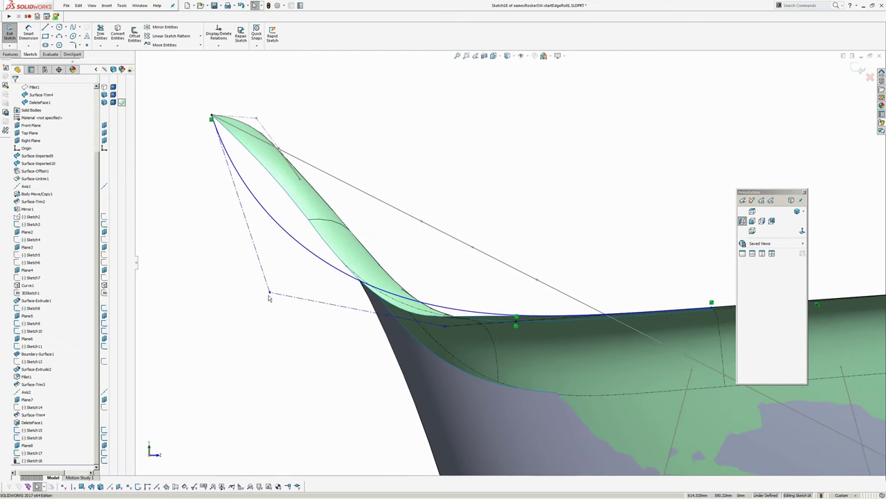
{"action": "left_click_drag", "start_coordinate": [271, 294], "coordinate": [359, 273]}
Insert a control vertex in the middle of the spline's long control leg and pull it below the shell's rim
{"action": "left_click", "coordinate": [365, 263]}
{"action": "right_click", "coordinate": [365, 261]}
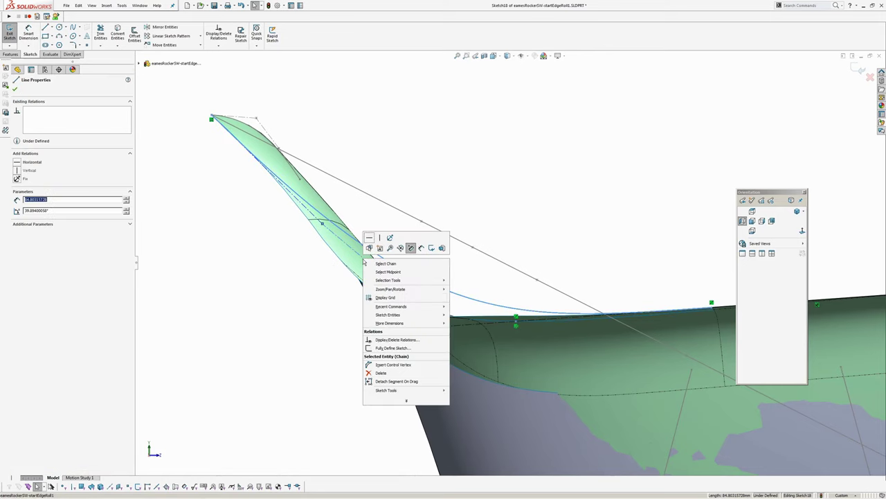
{"action": "left_click", "coordinate": [382, 366]}
{"action": "left_click", "coordinate": [384, 276]}
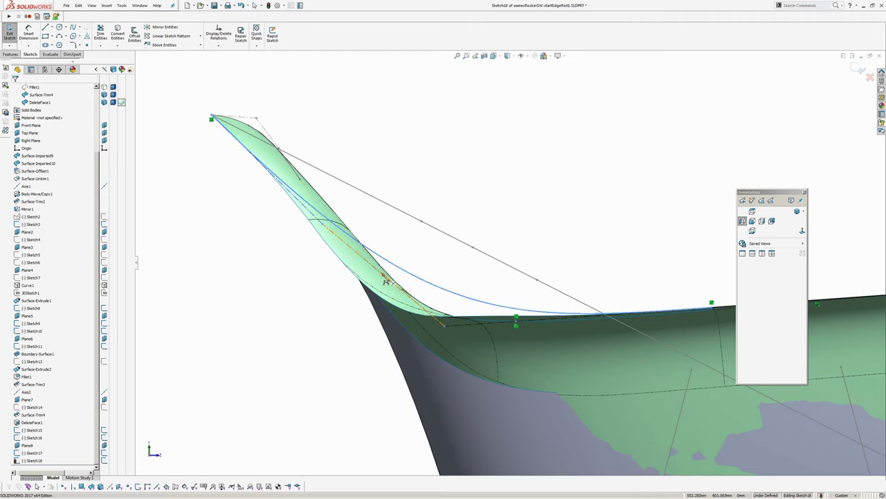
{"action": "right_click", "coordinate": [410, 243]}
{"action": "left_click", "coordinate": [427, 248]}
{"action": "left_click_drag", "start_coordinate": [383, 275], "coordinate": [368, 357]}
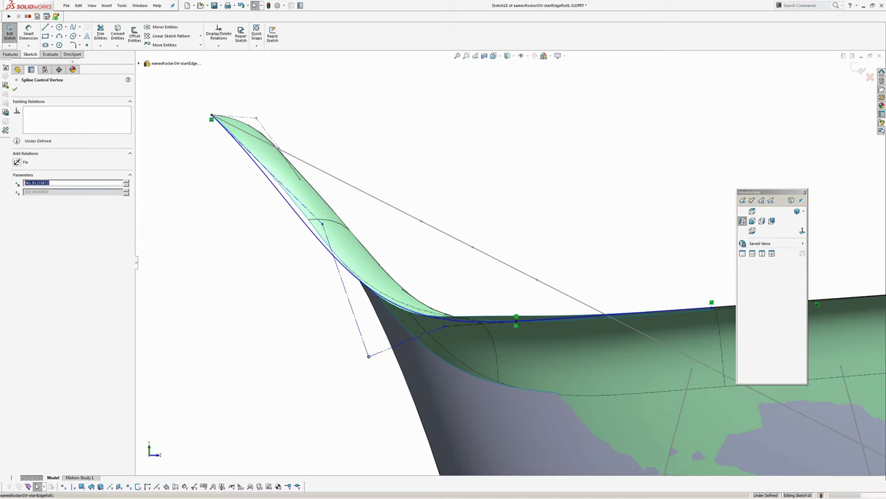
Fine-tune the inserted control vertex and its neighbour nearest the tip so the spline follows the shell's outer edge
{"action": "left_click", "coordinate": [278, 259]}
{"action": "left_click", "coordinate": [330, 207]}
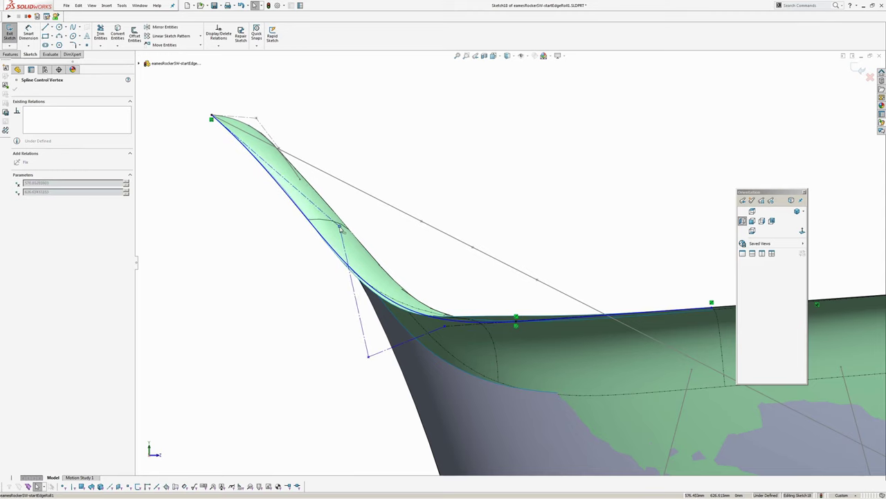
{"action": "left_click_drag", "start_coordinate": [368, 355], "coordinate": [366, 342]}
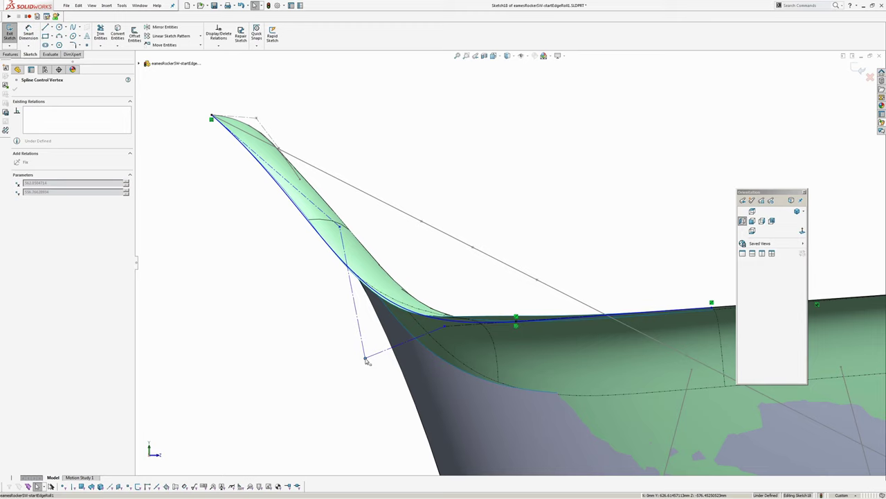
{"action": "left_click_drag", "start_coordinate": [366, 359], "coordinate": [366, 330]}
Adjust the inserted control vertex and the adjacent one on the rim to refine the spline's bend
{"action": "scroll", "coordinate": [444, 329], "scroll_direction": "down", "scroll_amount": 4}
{"action": "left_click", "coordinate": [464, 295]}
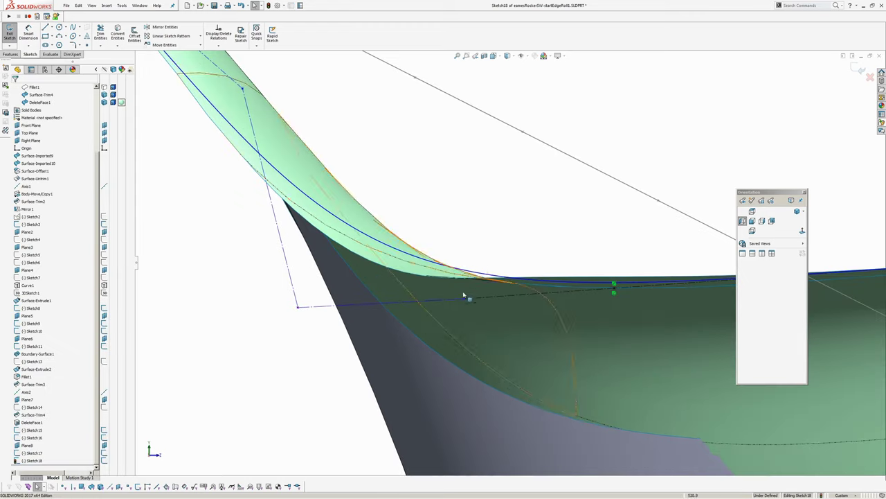
{"action": "left_click_drag", "start_coordinate": [466, 297], "coordinate": [446, 308]}
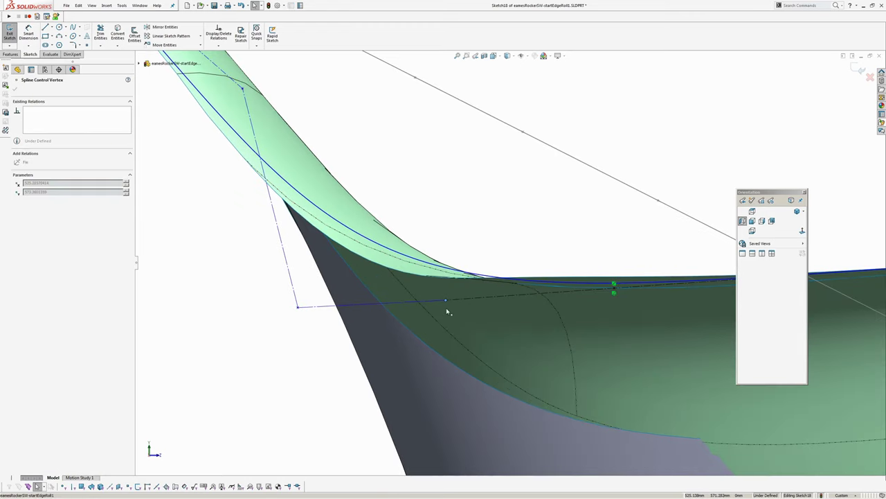
{"action": "mouse_move", "coordinate": [298, 306]}
{"action": "left_mouse_down"}
{"action": "mouse_move", "coordinate": [315, 313]}
{"action": "mouse_move", "coordinate": [322, 339]}
{"action": "mouse_move", "coordinate": [307, 330]}
{"action": "mouse_move", "coordinate": [332, 303]}
{"action": "mouse_move", "coordinate": [370, 309]}
{"action": "mouse_move", "coordinate": [306, 312]}
{"action": "left_mouse_up"}
{"action": "middle_click_drag", "start_coordinate": [267, 162], "coordinate": [305, 251], "text": "ctrl"}
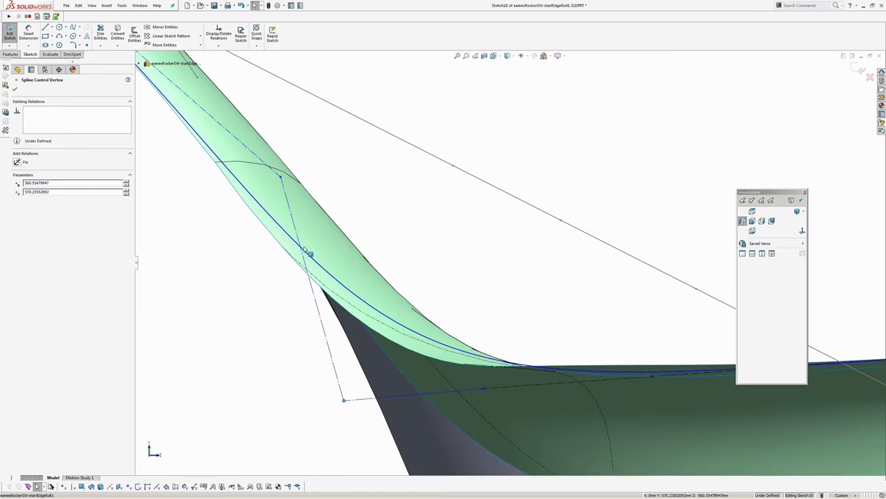
Reposition the control vertex nearest the tip to fit the shell's outer edge, and exit the sketch
{"action": "left_click_drag", "start_coordinate": [280, 179], "coordinate": [284, 235]}
{"action": "scroll", "coordinate": [286, 275], "scroll_direction": "up", "scroll_amount": 3}
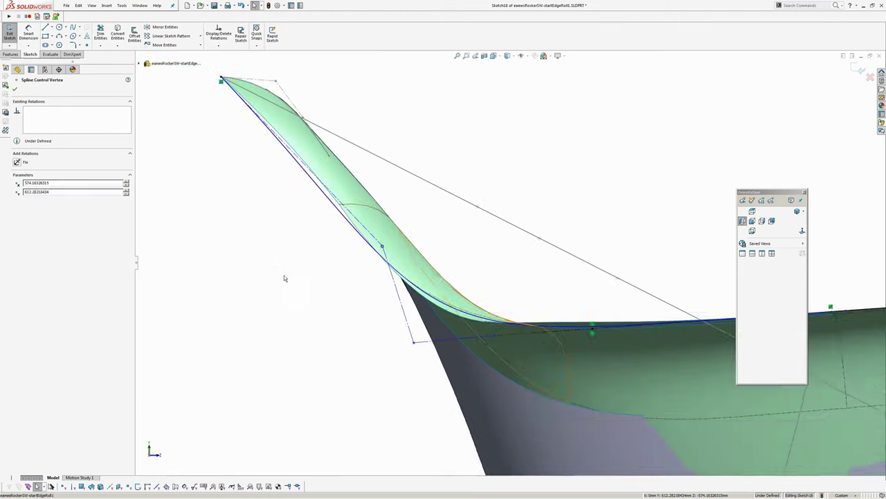
{"action": "middle_click_drag", "start_coordinate": [284, 279], "coordinate": [314, 333], "text": "ctrl"}
{"action": "left_click", "coordinate": [314, 333]}
{"action": "left_click_drag", "start_coordinate": [411, 301], "coordinate": [408, 284]}
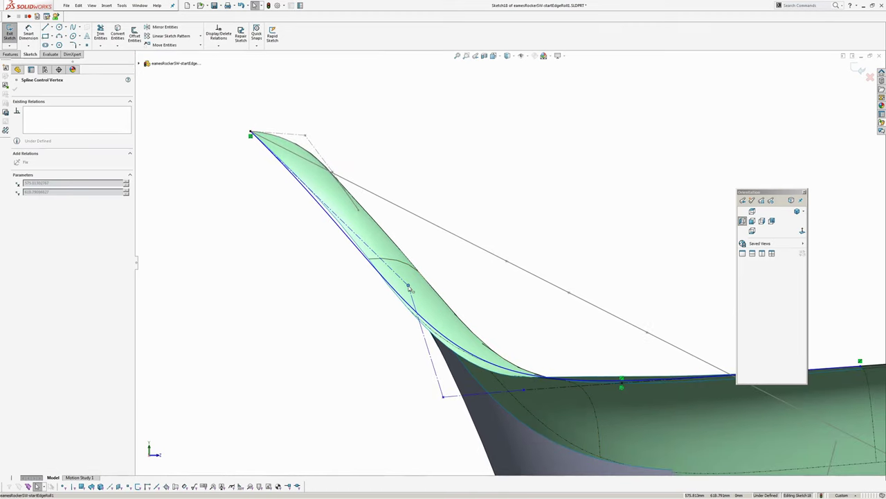
{"action": "left_click", "coordinate": [860, 73]}
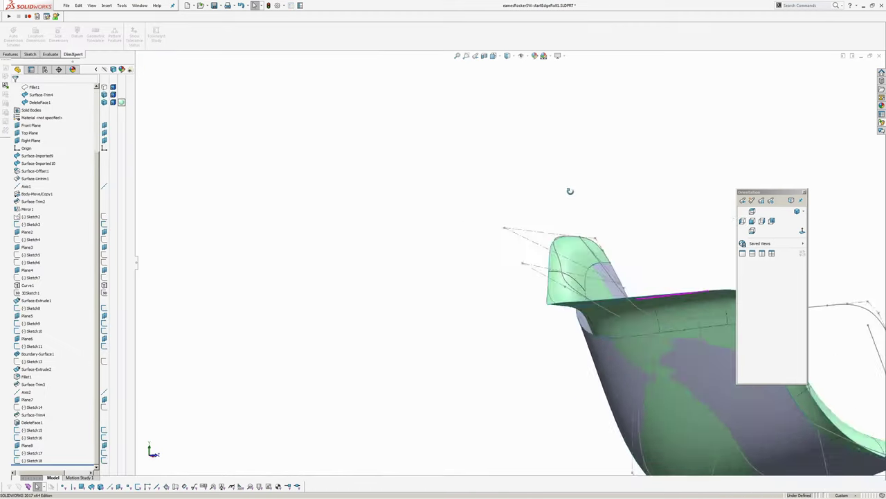
Hide the DeleteFace1 surface body
{"action": "middle_click_drag", "start_coordinate": [565, 245], "coordinate": [331, 227]}
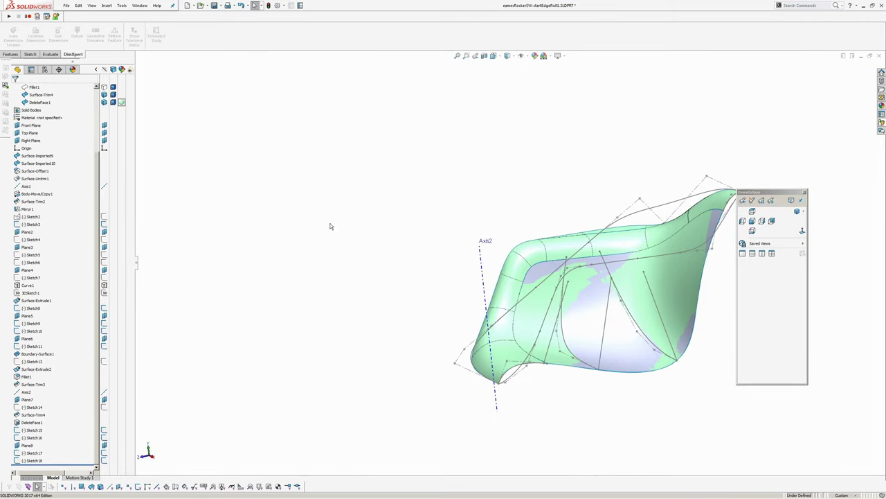
{"action": "scroll", "coordinate": [59, 119], "scroll_direction": "up", "scroll_amount": 3}
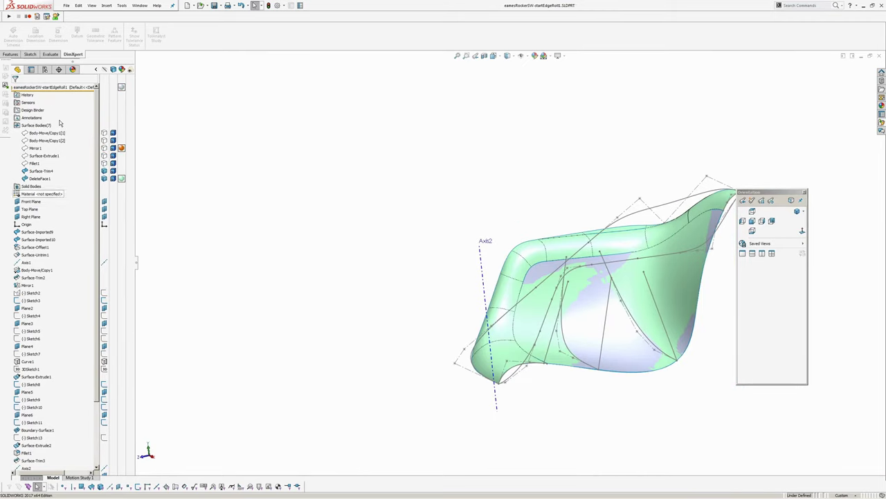
{"action": "left_click", "coordinate": [105, 179]}
{"action": "middle_click_drag", "start_coordinate": [230, 186], "coordinate": [244, 227]}
Create a sketch-on-sketch projected curve from Sketch17 and Sketch18
{"action": "left_click", "coordinate": [111, 5]}
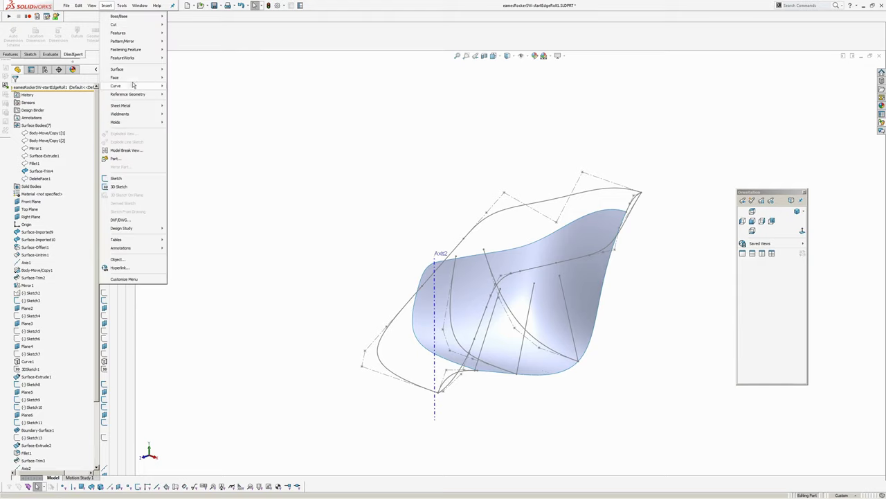
{"action": "mouse_move", "coordinate": [132, 86]}
{"action": "left_click", "coordinate": [182, 101]}
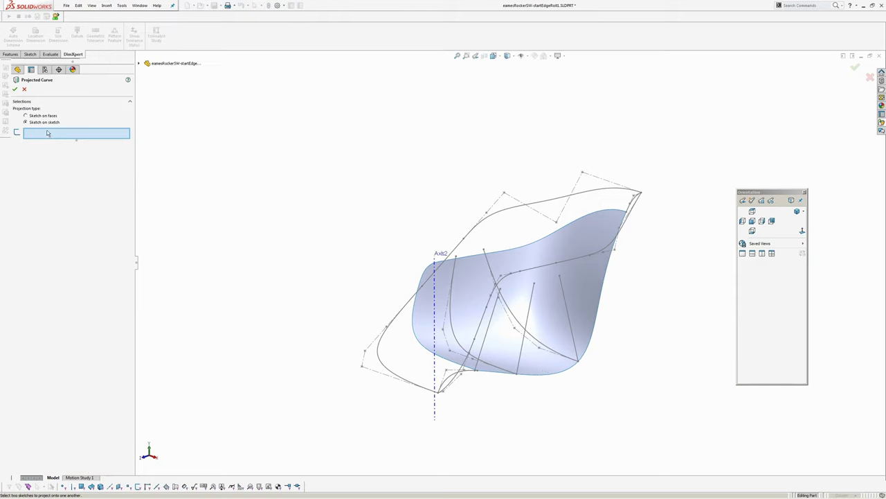
{"action": "left_click", "coordinate": [139, 63]}
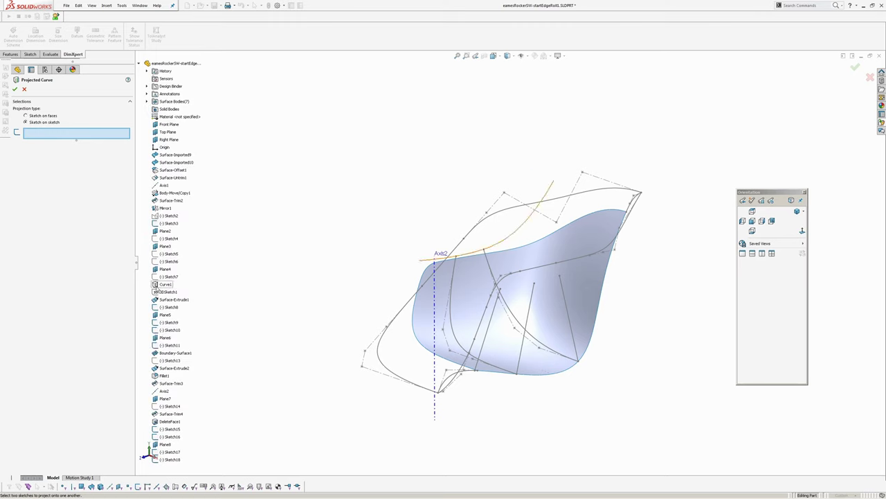
{"action": "left_click", "coordinate": [166, 451]}
{"action": "left_click", "coordinate": [164, 459]}
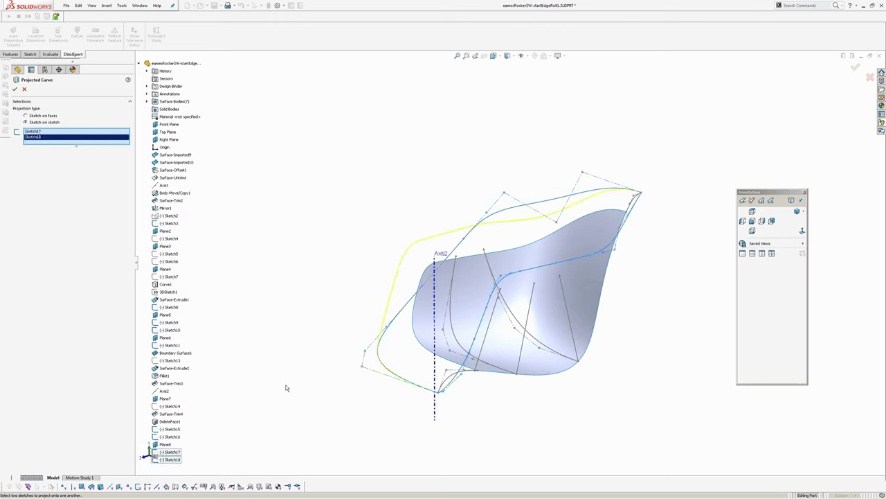
{"action": "key", "text": "Return"}
{"action": "middle_click_drag", "start_coordinate": [350, 279], "coordinate": [386, 180]}
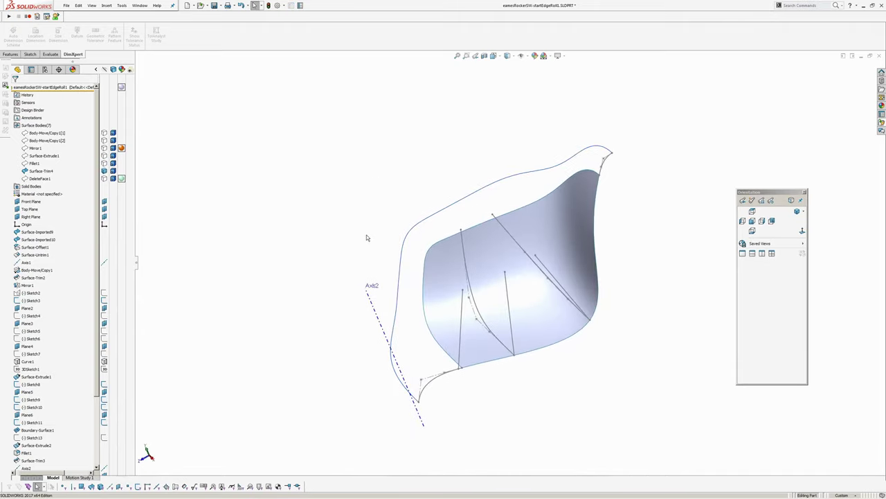
Convert the projected curve into a new 3D sketch with Convert Entities and exit the sketch
{"action": "middle_click_drag", "start_coordinate": [367, 238], "coordinate": [560, 407]}
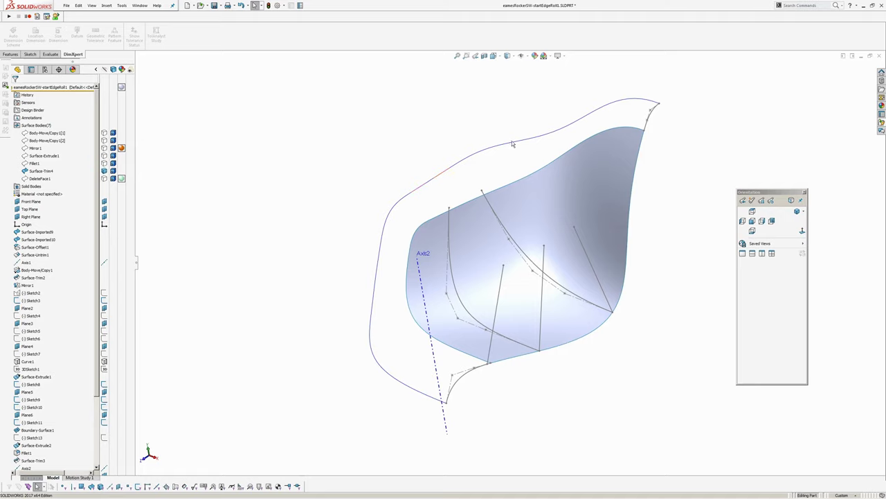
{"action": "scroll", "coordinate": [50, 437], "scroll_direction": "down", "scroll_amount": 4}
{"action": "left_click", "coordinate": [23, 461]}
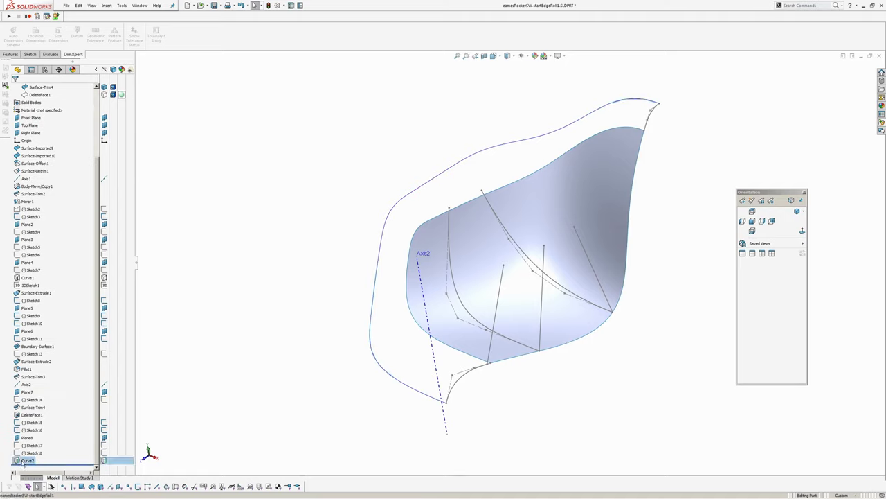
{"action": "left_click", "coordinate": [305, 229]}
{"action": "left_click", "coordinate": [108, 5]}
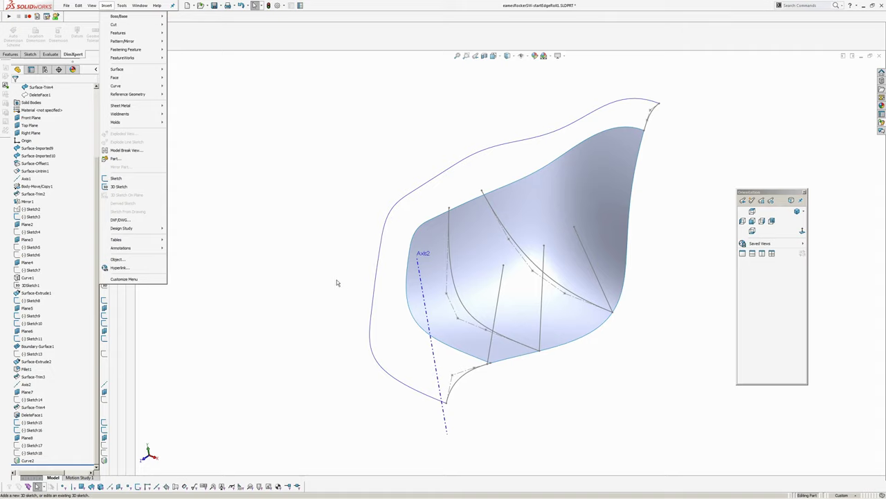
{"action": "left_click", "coordinate": [118, 186]}
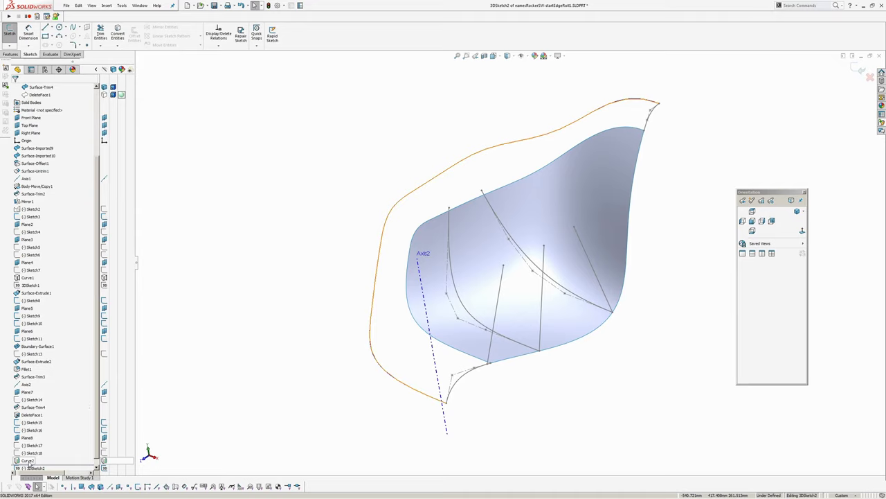
{"action": "left_click", "coordinate": [26, 460]}
{"action": "left_click", "coordinate": [118, 33]}
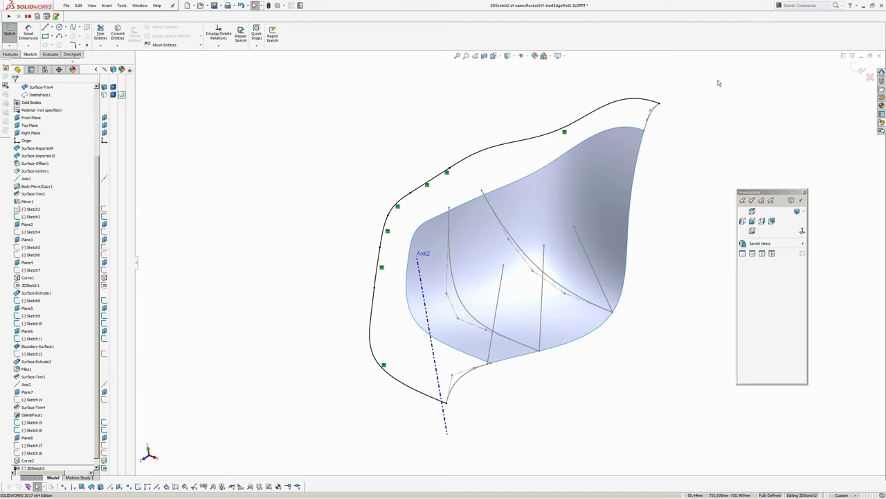
{"action": "left_click", "coordinate": [859, 70]}
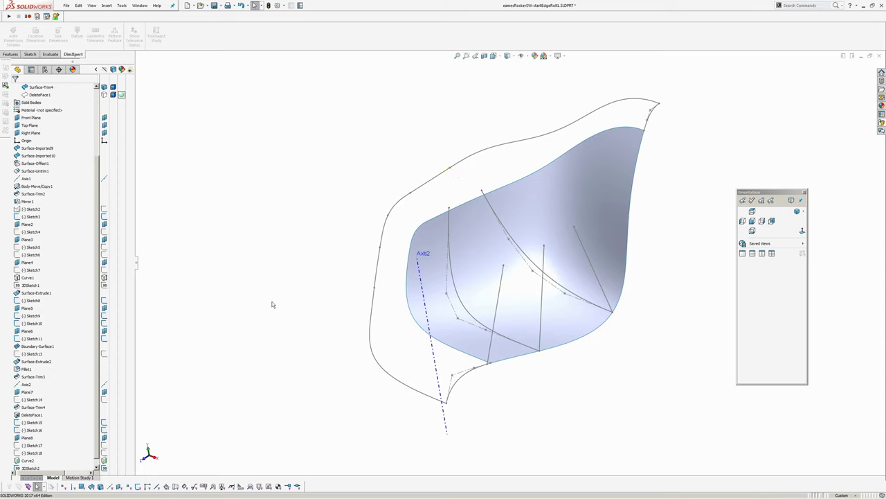
Hide Curve2, leaving the converted 3D sketch displayed
{"action": "left_click", "coordinate": [29, 468]}
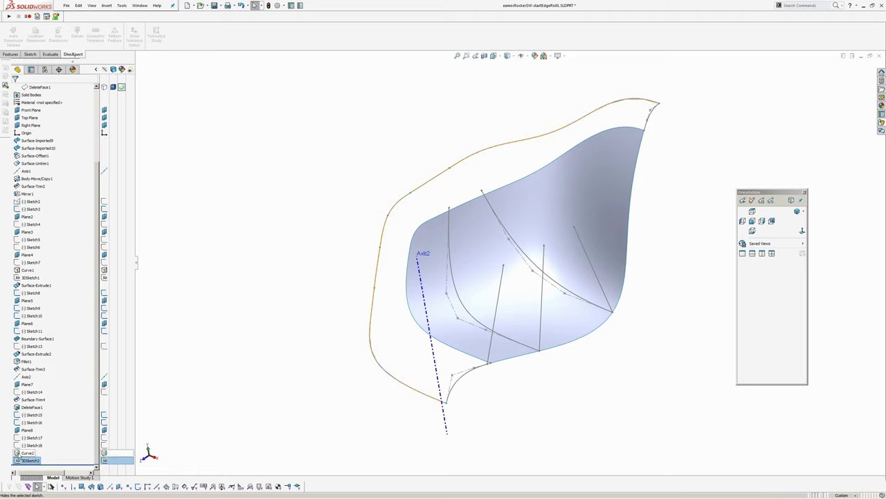
{"action": "left_click", "coordinate": [33, 452]}
{"action": "left_click", "coordinate": [270, 216]}
{"action": "scroll", "coordinate": [392, 277], "scroll_direction": "up", "scroll_amount": 4}
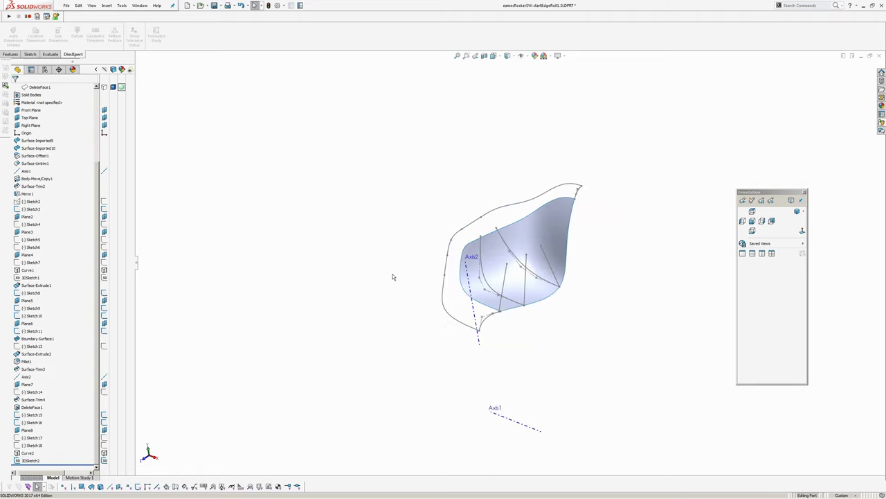
Start a Boundary Surface and pick the outer 3D edge sketch as the first Direction 1 profile
{"action": "middle_click_drag", "start_coordinate": [396, 277], "coordinate": [427, 277]}
{"action": "scroll", "coordinate": [629, 176], "scroll_direction": "down", "scroll_amount": 4}
{"action": "middle_click_drag", "start_coordinate": [507, 232], "coordinate": [506, 187]}
{"action": "middle_click_drag", "start_coordinate": [435, 275], "coordinate": [442, 258]}
{"action": "middle_click_drag", "start_coordinate": [431, 394], "coordinate": [437, 369], "text": "ctrl"}
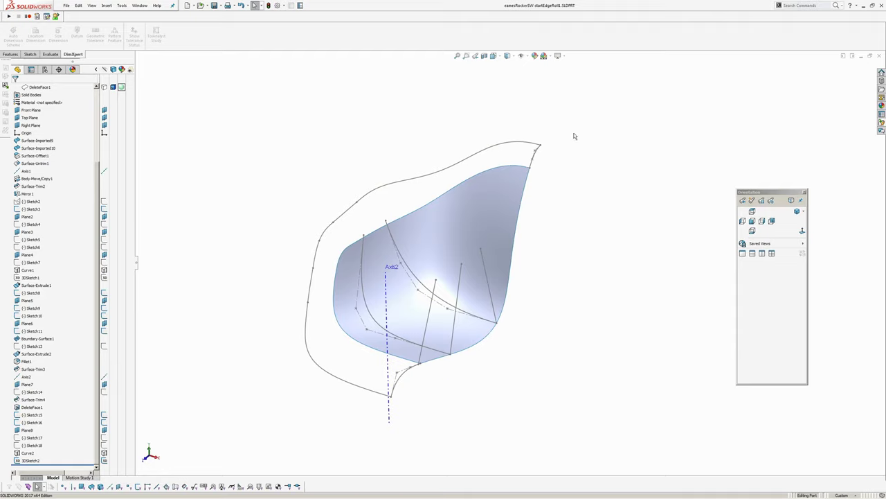
{"action": "key", "text": "b"}
{"action": "middle_click_drag", "start_coordinate": [575, 135], "coordinate": [552, 166], "text": "ctrl"}
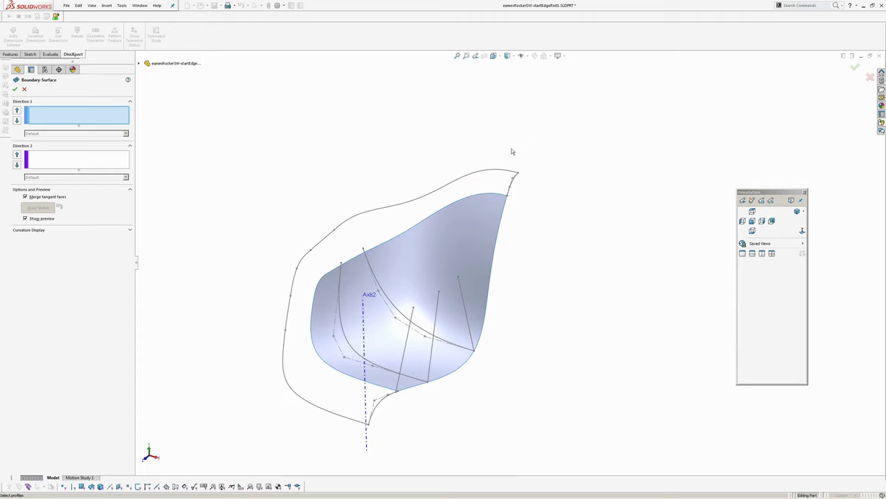
{"action": "left_click", "coordinate": [510, 171]}
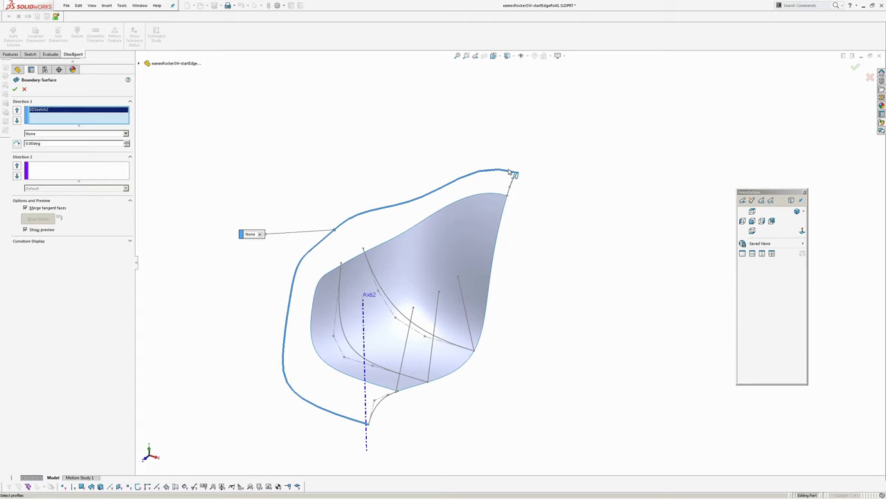
Use the SelectionManager to group the shell's connected trimmed edges as an open group for the second Direction 1 profile
{"action": "right_click", "coordinate": [399, 104]}
{"action": "left_click", "coordinate": [417, 124]}
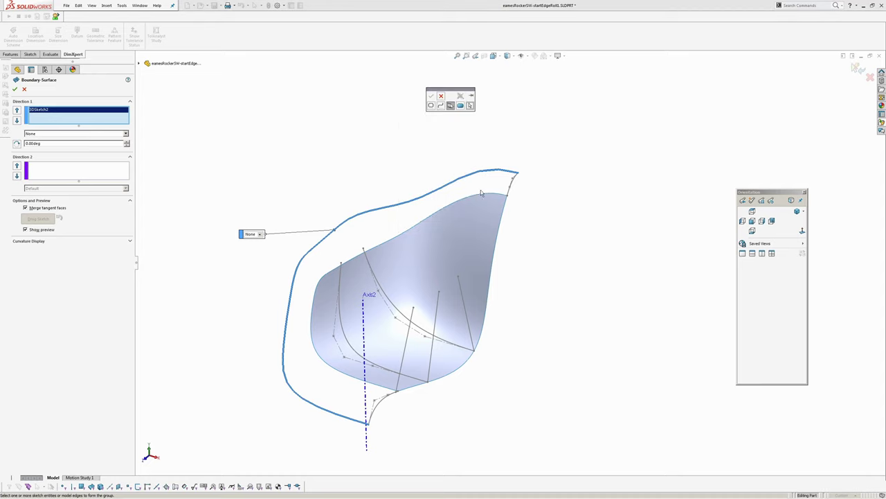
{"action": "scroll", "coordinate": [333, 267], "scroll_direction": "down", "scroll_amount": 3}
{"action": "left_click", "coordinate": [407, 267]}
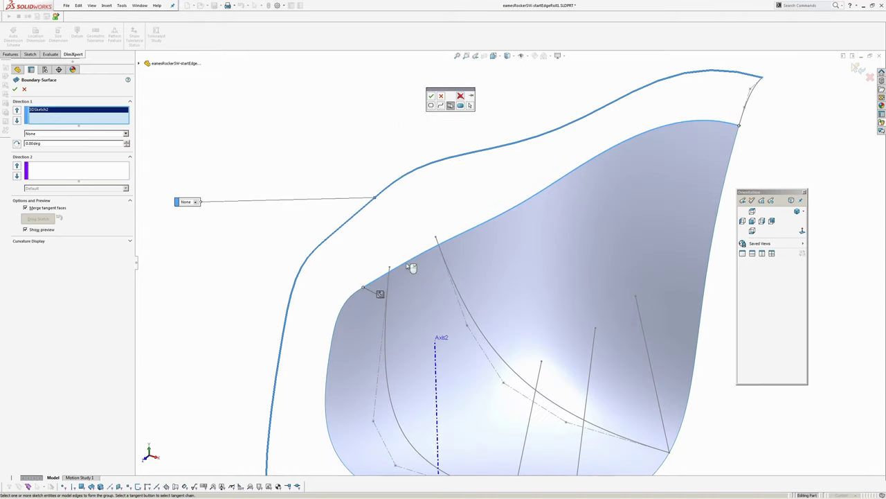
{"action": "left_click", "coordinate": [358, 293]}
{"action": "middle_click_drag", "start_coordinate": [342, 369], "coordinate": [341, 247], "text": "ctrl"}
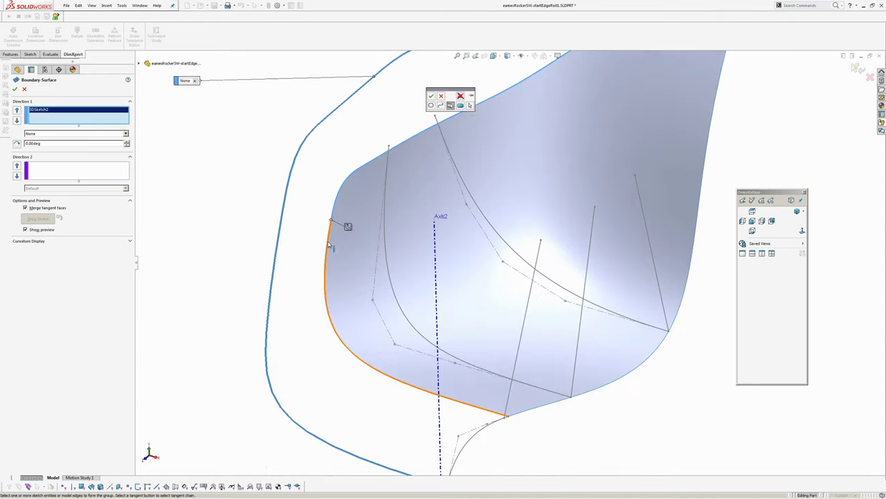
{"action": "left_click", "coordinate": [329, 248]}
{"action": "scroll", "coordinate": [400, 271], "scroll_direction": "up", "scroll_amount": 2}
{"action": "middle_click_drag", "start_coordinate": [454, 172], "coordinate": [426, 210], "text": "ctrl"}
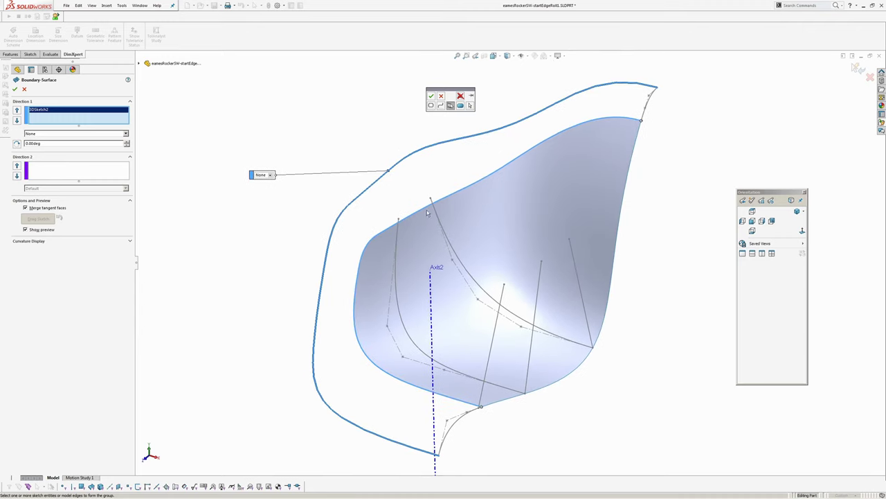
{"action": "left_click", "coordinate": [431, 97]}
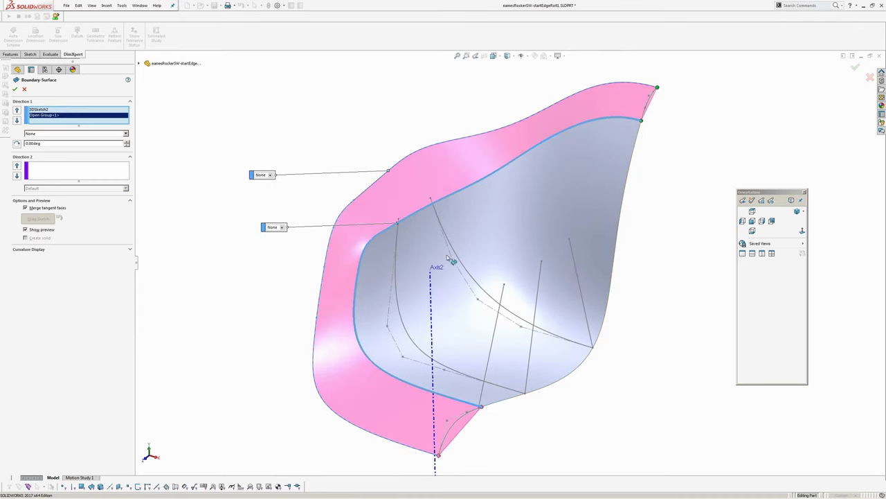
Add the two end profile sketches, Sketch15 and Sketch16, as the Direction 2 curves of the boundary surface
{"action": "middle_click_drag", "start_coordinate": [450, 260], "coordinate": [409, 288]}
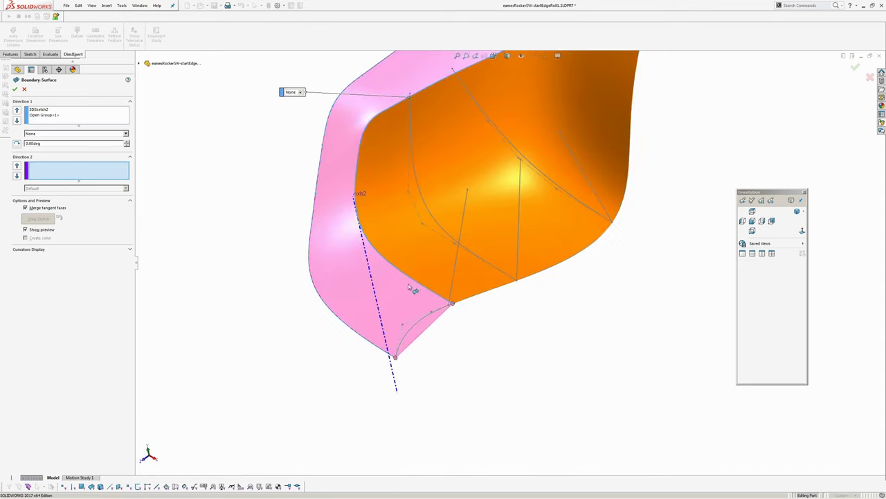
{"action": "left_click", "coordinate": [441, 311]}
{"action": "middle_click_drag", "start_coordinate": [603, 173], "coordinate": [500, 301], "text": "ctrl"}
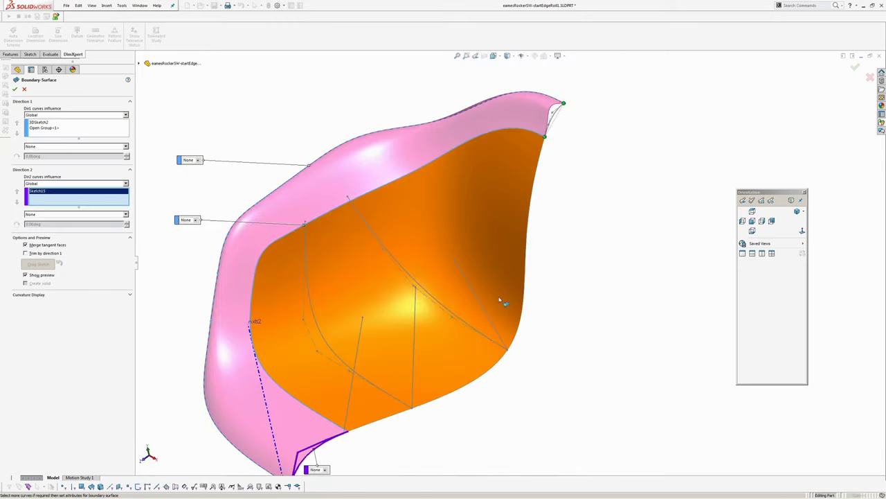
{"action": "scroll", "coordinate": [559, 124], "scroll_direction": "down", "scroll_amount": 3}
{"action": "left_click", "coordinate": [552, 121]}
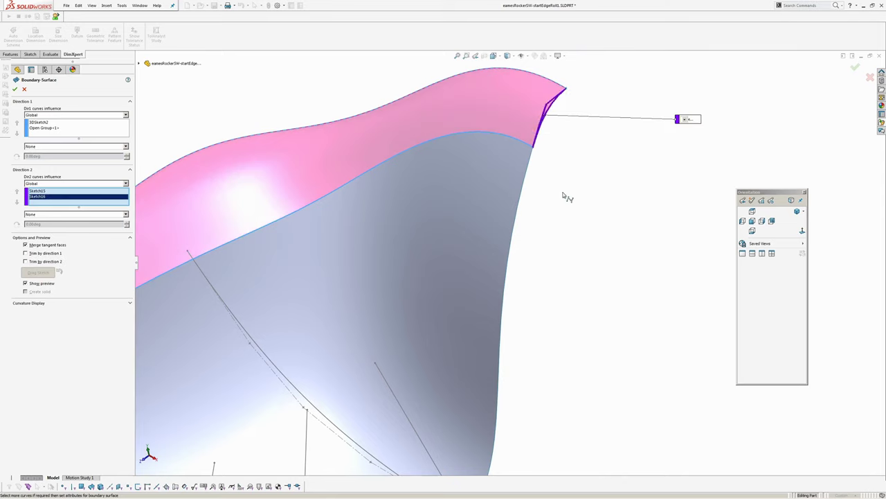
{"action": "scroll", "coordinate": [568, 196], "scroll_direction": "up", "scroll_amount": 5}
{"action": "mouse_move", "coordinate": [567, 196]}
{"action": "middle_mouse_down"}
{"action": "mouse_move", "coordinate": [491, 214]}
{"action": "mouse_move", "coordinate": [522, 164]}
{"action": "mouse_move", "coordinate": [500, 196]}
{"action": "middle_mouse_up"}
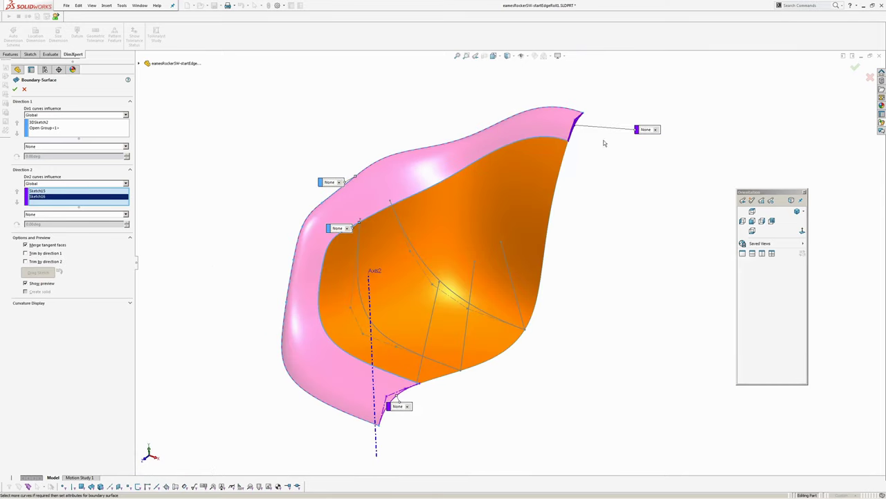
Set the shell edge group in Direction 1 to Tangency To Face
{"action": "left_click", "coordinate": [53, 128]}
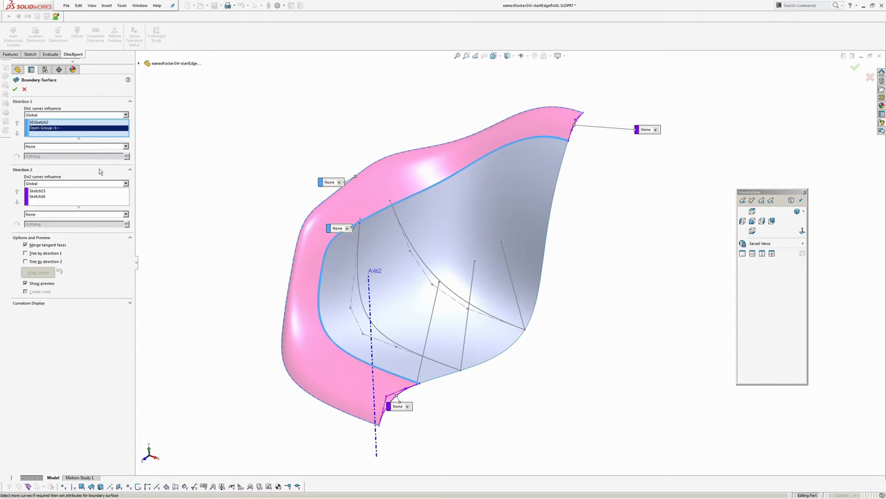
{"action": "left_click", "coordinate": [40, 146]}
{"action": "left_click", "coordinate": [48, 161]}
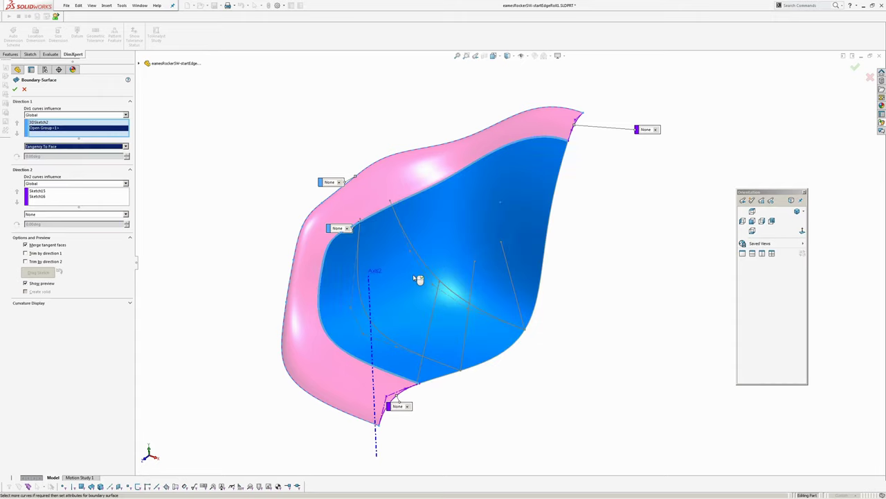
{"action": "middle_click_drag", "start_coordinate": [413, 264], "coordinate": [420, 251]}
{"action": "scroll", "coordinate": [393, 217], "scroll_direction": "down", "scroll_amount": 2}
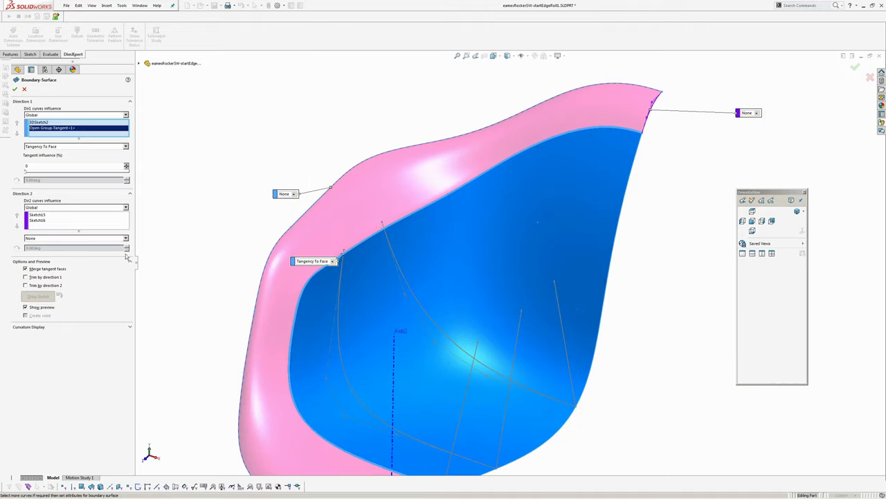
Display the mesh preview and curvature combs with the comb scale at 5, and accept the boundary surface
{"action": "left_click", "coordinate": [40, 328]}
{"action": "left_click", "coordinate": [20, 352]}
{"action": "left_click", "coordinate": [20, 334]}
{"action": "middle_click_drag", "start_coordinate": [433, 181], "coordinate": [405, 207], "text": "ctrl"}
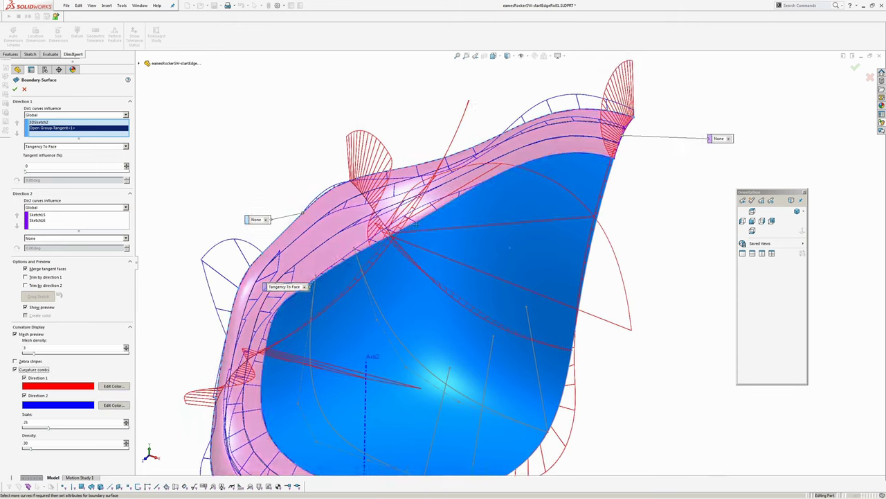
{"action": "scroll", "coordinate": [394, 218], "scroll_direction": "down", "scroll_amount": 2}
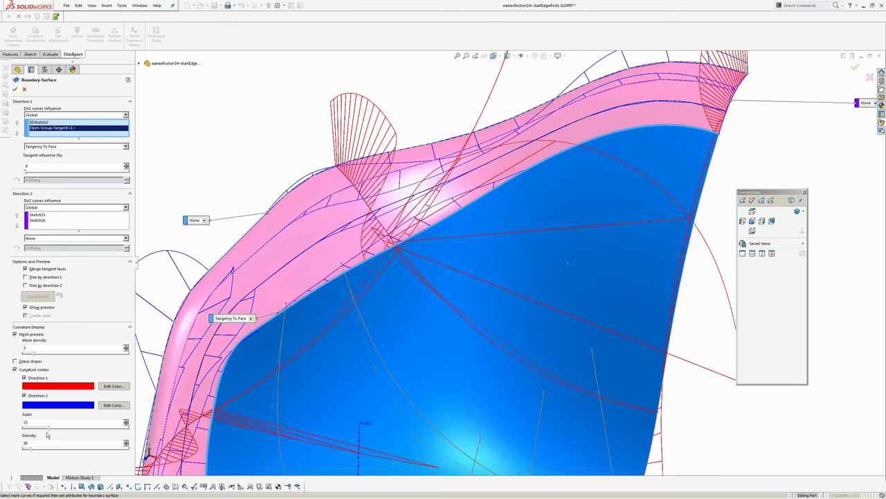
{"action": "left_click_drag", "start_coordinate": [46, 430], "coordinate": [27, 430]}
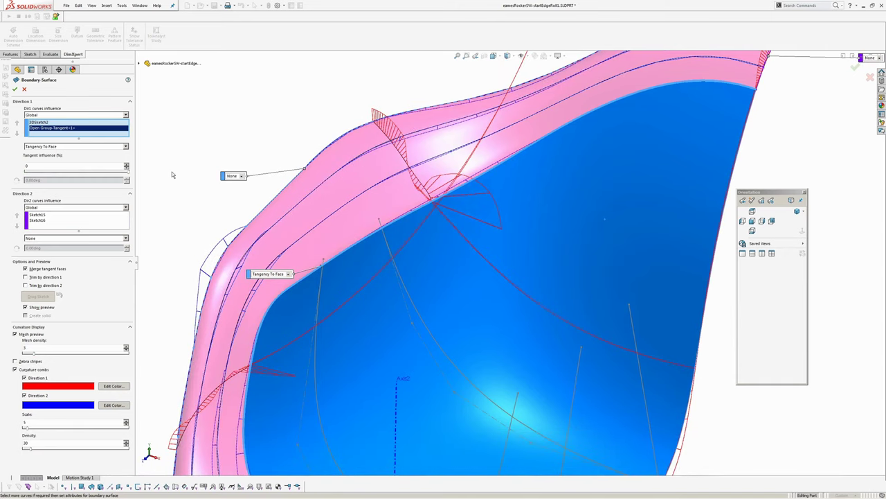
{"action": "middle_click_drag", "start_coordinate": [383, 233], "coordinate": [402, 291]}
{"action": "key", "text": "Return"}
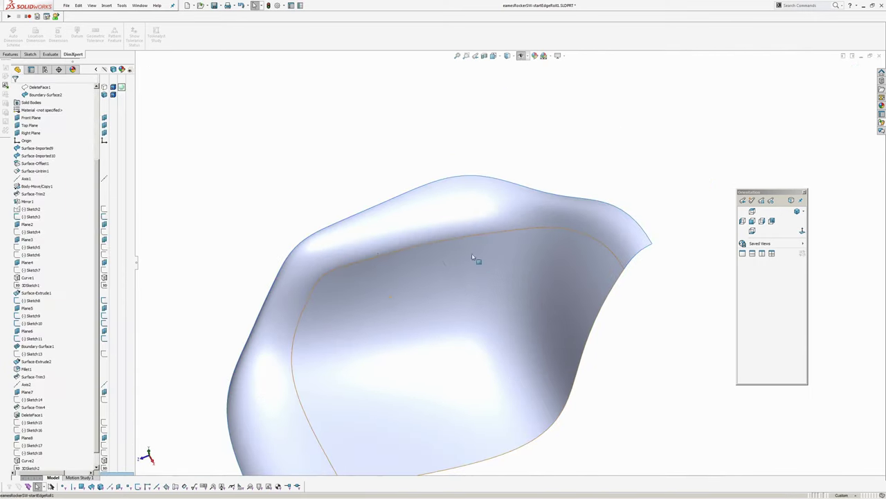
Edit the boundary surface so both Direction 2 curves, Sketch15 and Sketch16, use Normal To Profile, and accept it
{"action": "mouse_move", "coordinate": [475, 257]}
{"action": "middle_mouse_down"}
{"action": "mouse_move", "coordinate": [559, 203]}
{"action": "mouse_move", "coordinate": [447, 210]}
{"action": "mouse_move", "coordinate": [483, 149]}
{"action": "mouse_move", "coordinate": [551, 162]}
{"action": "mouse_move", "coordinate": [563, 178]}
{"action": "mouse_move", "coordinate": [519, 166]}
{"action": "mouse_move", "coordinate": [382, 165]}
{"action": "mouse_move", "coordinate": [381, 198]}
{"action": "mouse_move", "coordinate": [387, 194]}
{"action": "middle_mouse_up"}
{"action": "left_click", "coordinate": [375, 340]}
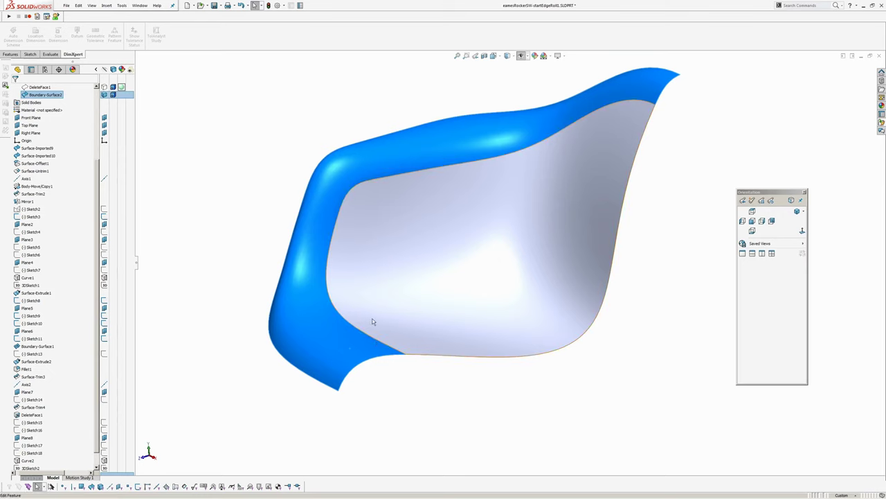
{"action": "left_click", "coordinate": [400, 347]}
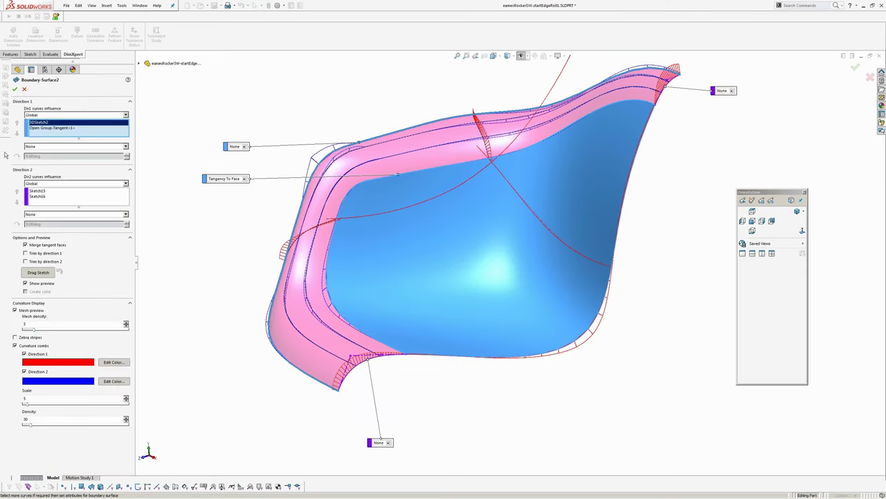
{"action": "left_click", "coordinate": [38, 196]}
{"action": "left_click", "coordinate": [42, 214]}
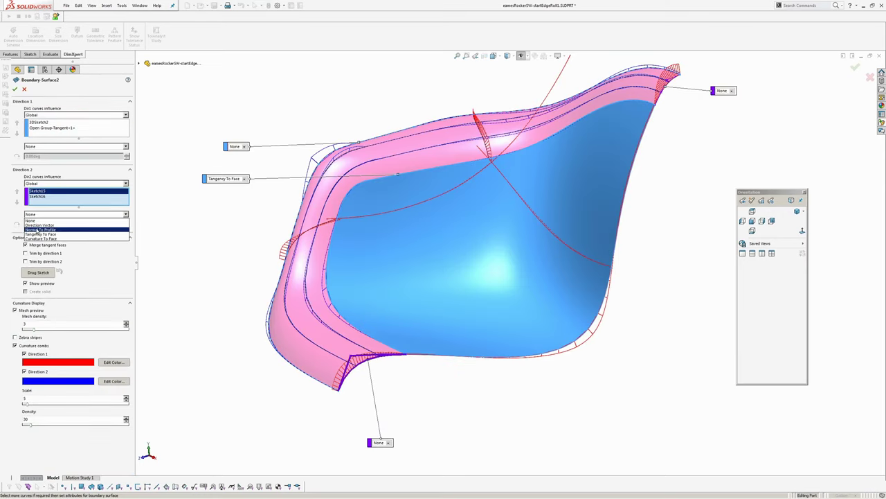
{"action": "left_click", "coordinate": [36, 230]}
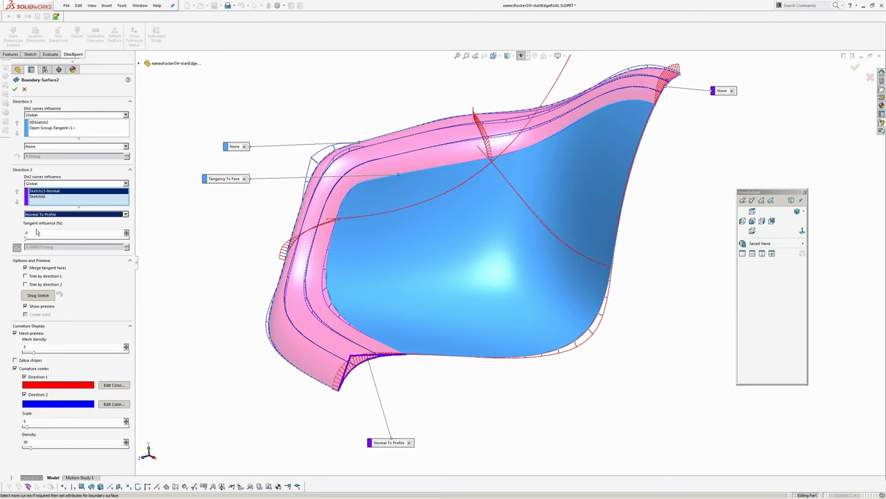
{"action": "left_click", "coordinate": [39, 196]}
{"action": "left_click", "coordinate": [42, 214]}
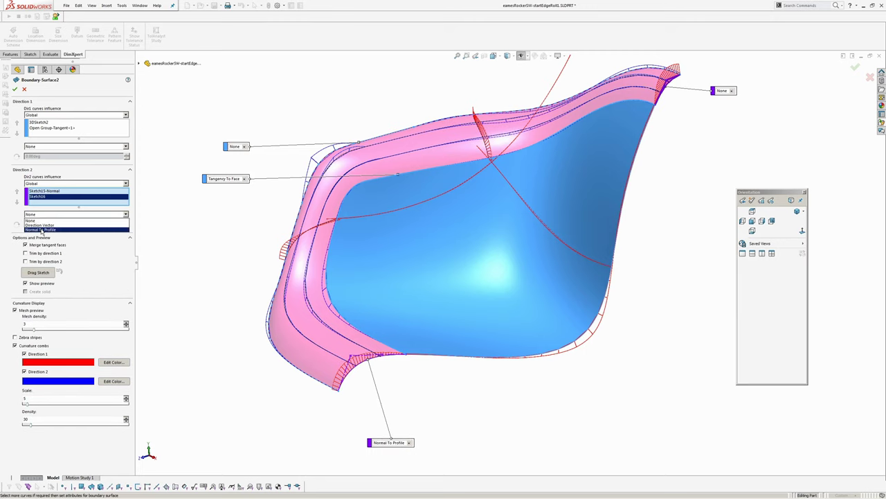
{"action": "left_click", "coordinate": [41, 228]}
{"action": "middle_click_drag", "start_coordinate": [450, 338], "coordinate": [518, 311]}
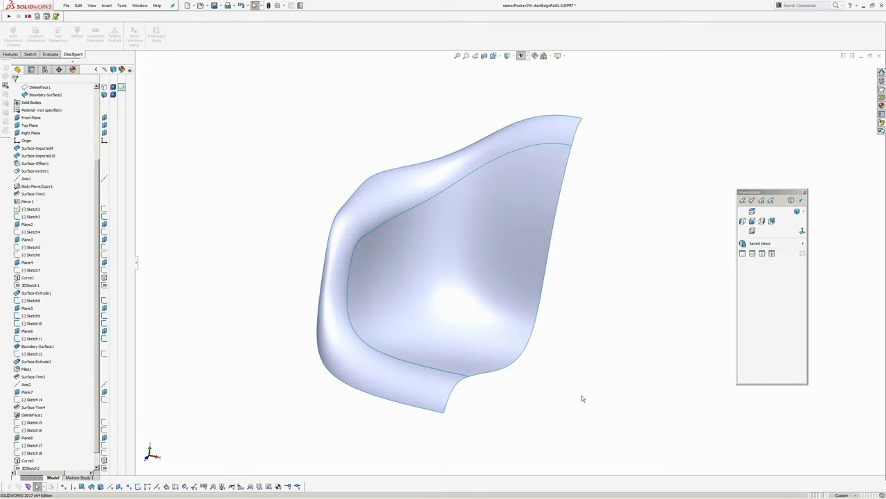
Examine the zebra stripes across the seam between the edge roll and the shell, including both ends
{"action": "mouse_move", "coordinate": [475, 373]}
{"action": "middle_mouse_down", "text": "ctrl"}
{"action": "mouse_move", "coordinate": [472, 337]}
{"action": "mouse_move", "coordinate": [386, 337]}
{"action": "mouse_move", "coordinate": [439, 309]}
{"action": "mouse_move", "coordinate": [447, 331]}
{"action": "mouse_move", "coordinate": [372, 314]}
{"action": "mouse_move", "coordinate": [297, 220]}
{"action": "mouse_move", "coordinate": [358, 275]}
{"action": "mouse_move", "coordinate": [421, 255]}
{"action": "mouse_move", "coordinate": [497, 298]}
{"action": "mouse_move", "coordinate": [457, 247]}
{"action": "mouse_move", "coordinate": [545, 351]}
{"action": "mouse_move", "coordinate": [529, 311]}
{"action": "mouse_move", "coordinate": [648, 331]}
{"action": "mouse_move", "coordinate": [489, 329]}
{"action": "mouse_move", "coordinate": [484, 368]}
{"action": "middle_mouse_up", "text": "ctrl"}
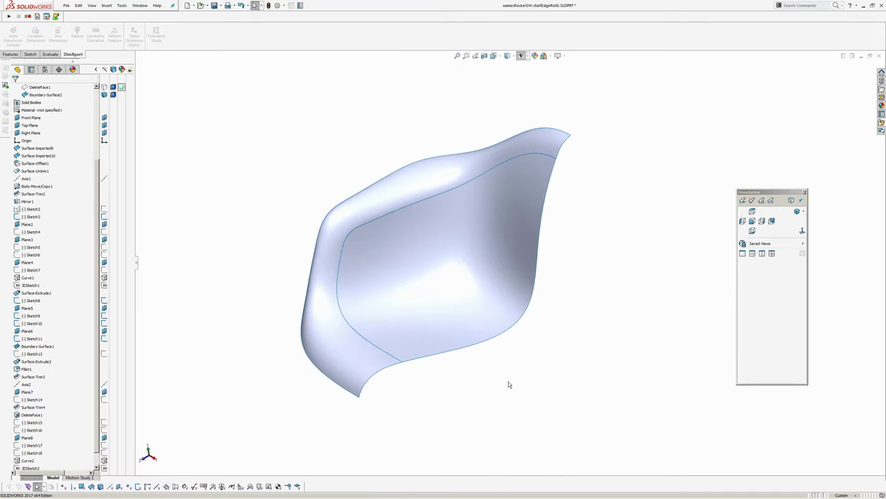
{"action": "key", "text": "z"}
{"action": "scroll", "coordinate": [339, 286], "scroll_direction": "down", "scroll_amount": 4}
{"action": "key", "text": "Return"}
{"action": "middle_click_drag", "start_coordinate": [358, 279], "coordinate": [439, 309]}
{"action": "scroll", "coordinate": [439, 309], "scroll_direction": "down", "scroll_amount": 4}
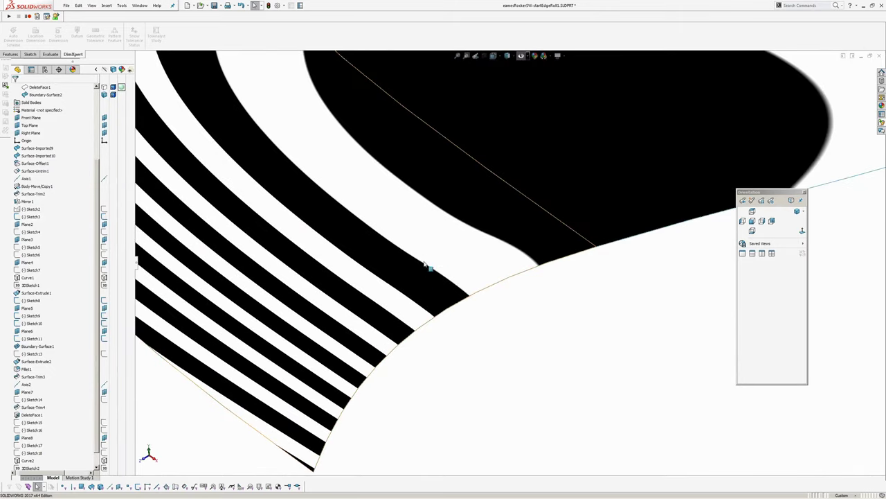
{"action": "middle_click_drag", "start_coordinate": [486, 277], "coordinate": [437, 350]}
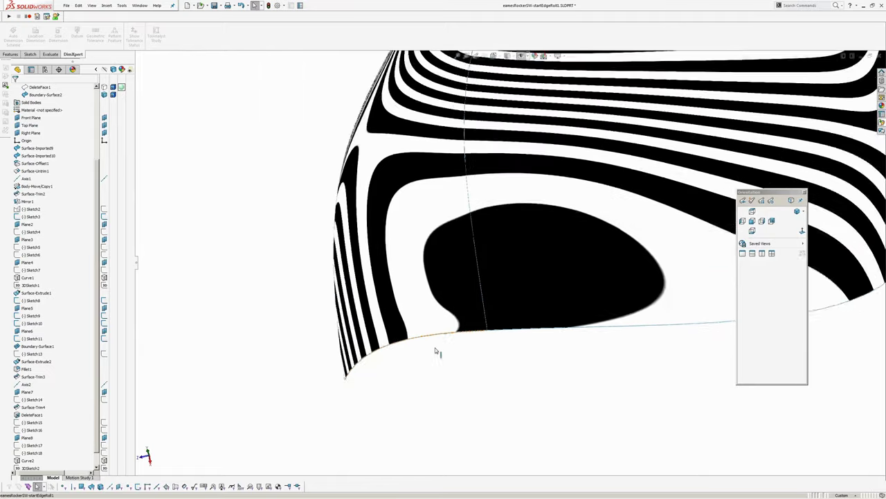
{"action": "middle_click_drag", "start_coordinate": [489, 376], "coordinate": [580, 283]}
{"action": "scroll", "coordinate": [81, 387], "scroll_direction": "down", "scroll_amount": 1}
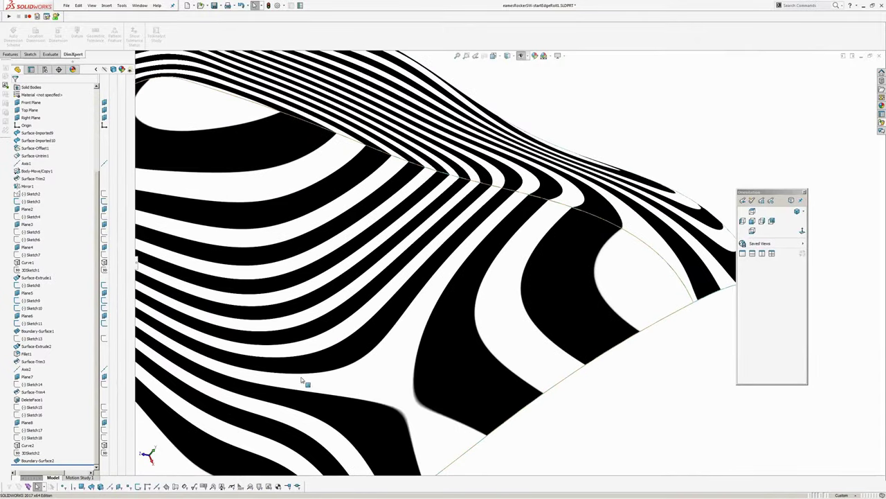
{"action": "key", "text": "z"}
{"action": "scroll", "coordinate": [513, 301], "scroll_direction": "up", "scroll_amount": 3}
{"action": "mouse_move", "coordinate": [516, 300]}
{"action": "middle_mouse_down"}
{"action": "mouse_move", "coordinate": [473, 198]}
{"action": "mouse_move", "coordinate": [439, 241]}
{"action": "mouse_move", "coordinate": [301, 159]}
{"action": "mouse_move", "coordinate": [449, 222]}
{"action": "mouse_move", "coordinate": [561, 214]}
{"action": "mouse_move", "coordinate": [361, 218]}
{"action": "mouse_move", "coordinate": [344, 239]}
{"action": "middle_mouse_up"}
{"action": "scroll", "coordinate": [439, 241], "scroll_direction": "up", "scroll_amount": 2}
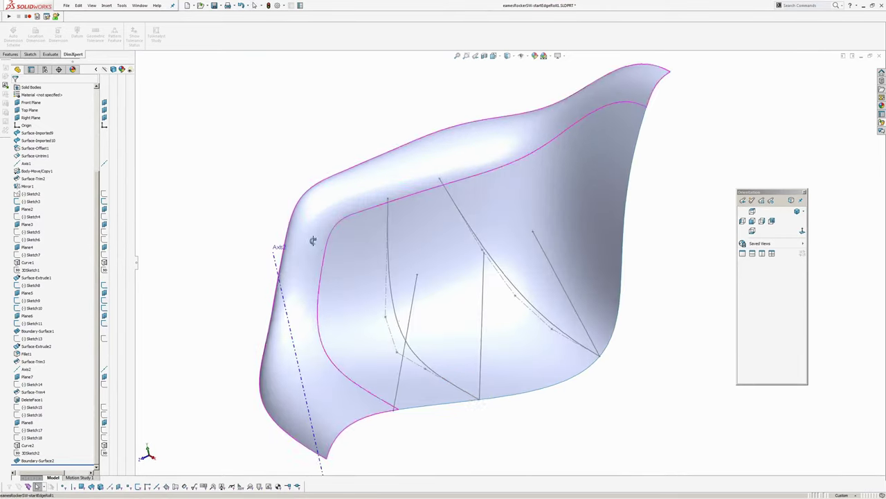
Roll the model back to before Boundary-Surface2 and show Sketch17, Sketch18 and 3DSketch2
{"action": "left_click", "coordinate": [338, 199]}
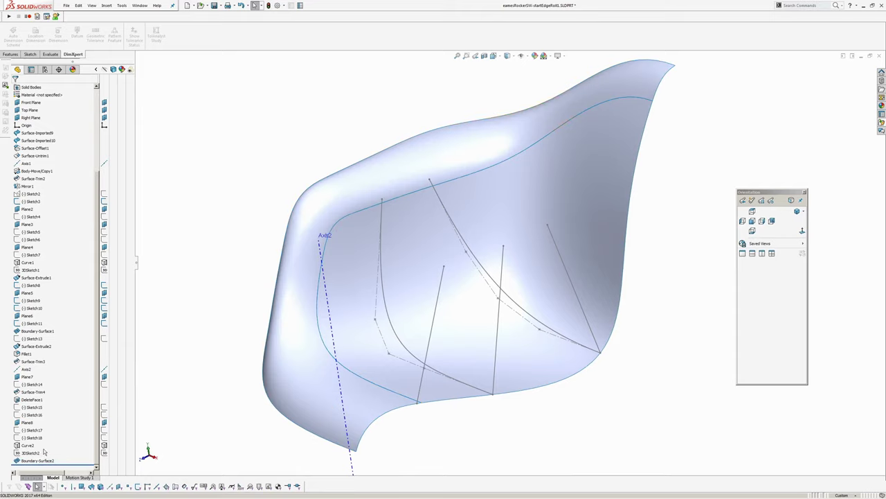
{"action": "middle_click_drag", "start_coordinate": [275, 206], "coordinate": [318, 280]}
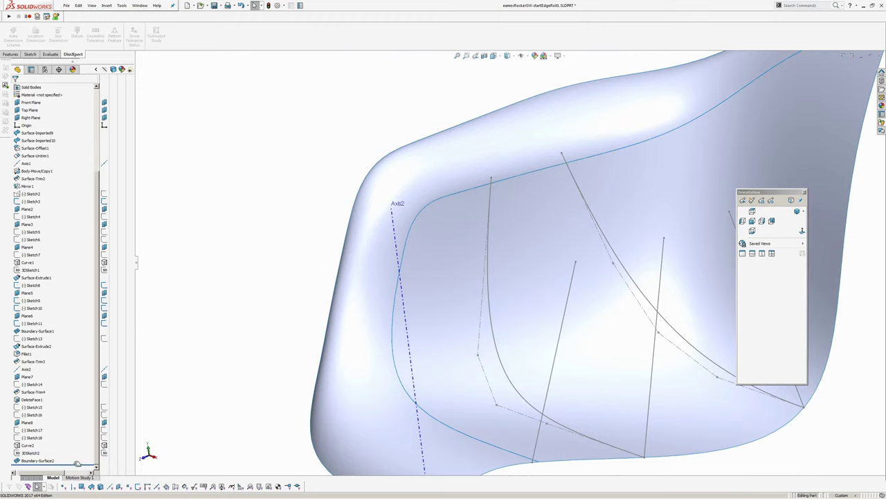
{"action": "left_click", "coordinate": [29, 437]}
{"action": "left_click", "coordinate": [28, 431], "text": "ctrl"}
{"action": "left_click", "coordinate": [259, 293]}
{"action": "scroll", "coordinate": [381, 282], "scroll_direction": "up", "scroll_amount": 3}
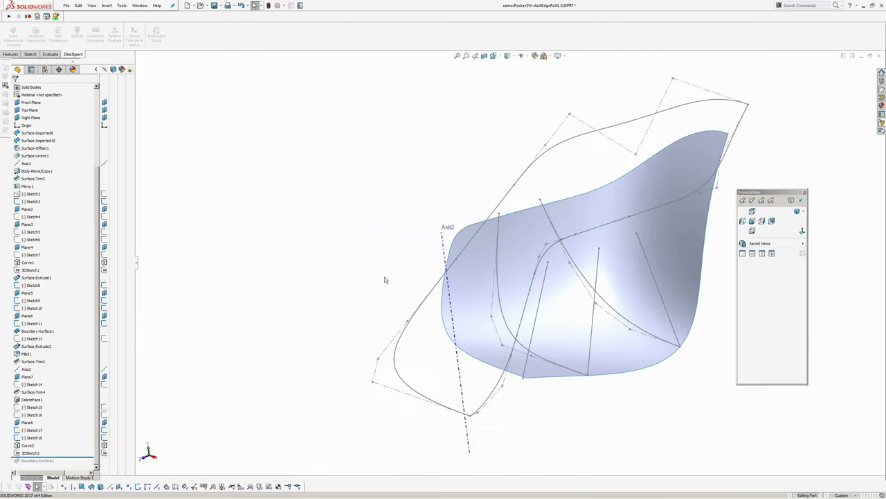
{"action": "middle_click_drag", "start_coordinate": [386, 282], "coordinate": [336, 242]}
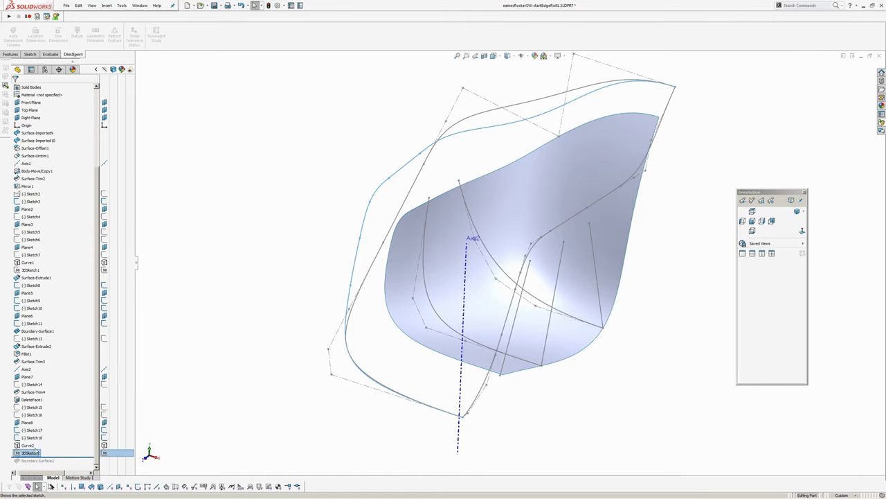
{"action": "middle_click_drag", "start_coordinate": [224, 239], "coordinate": [351, 249]}
{"action": "scroll", "coordinate": [369, 279], "scroll_direction": "down", "scroll_amount": 3}
Start a reference plane through the vertex on the shell's trimmed edge and the matching point of 3DSketch2
{"action": "left_click", "coordinate": [369, 282]}
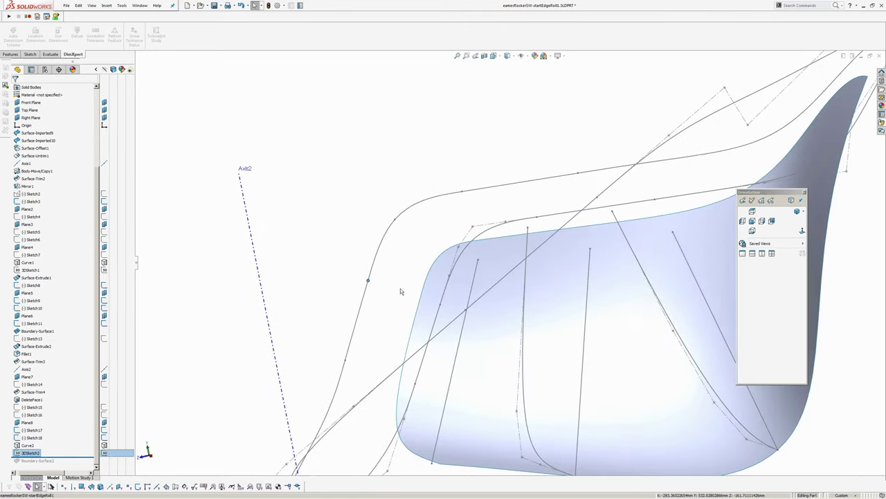
{"action": "left_click", "coordinate": [423, 292]}
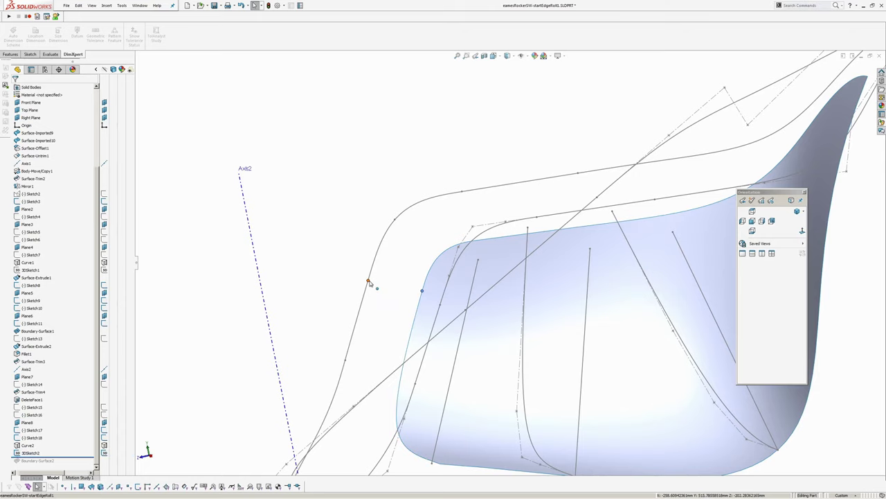
{"action": "middle_click_drag", "start_coordinate": [448, 284], "coordinate": [410, 306]}
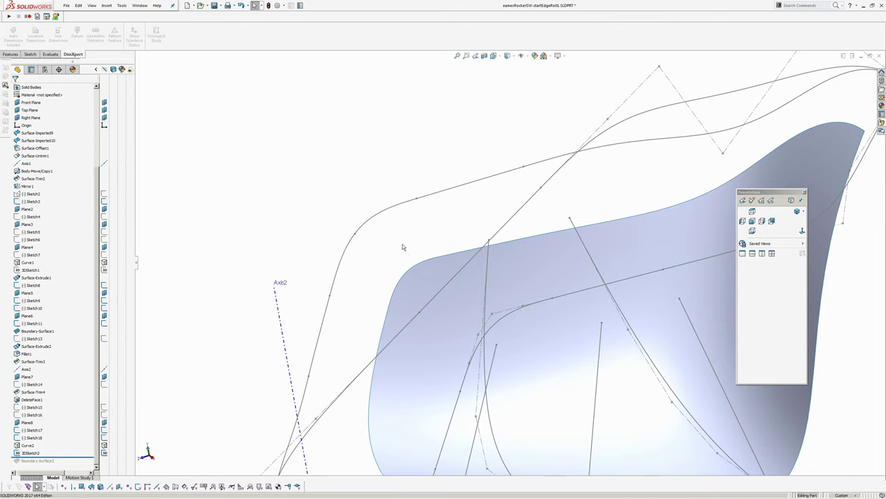
{"action": "middle_click_drag", "start_coordinate": [402, 245], "coordinate": [409, 282]}
{"action": "scroll", "coordinate": [411, 265], "scroll_direction": "down", "scroll_amount": 2}
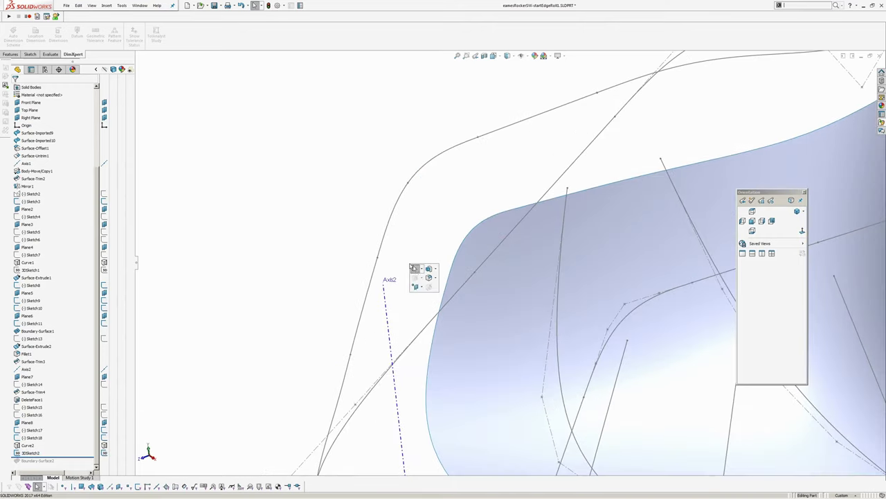
{"action": "left_click", "coordinate": [418, 289]}
{"action": "left_click", "coordinate": [425, 293]}
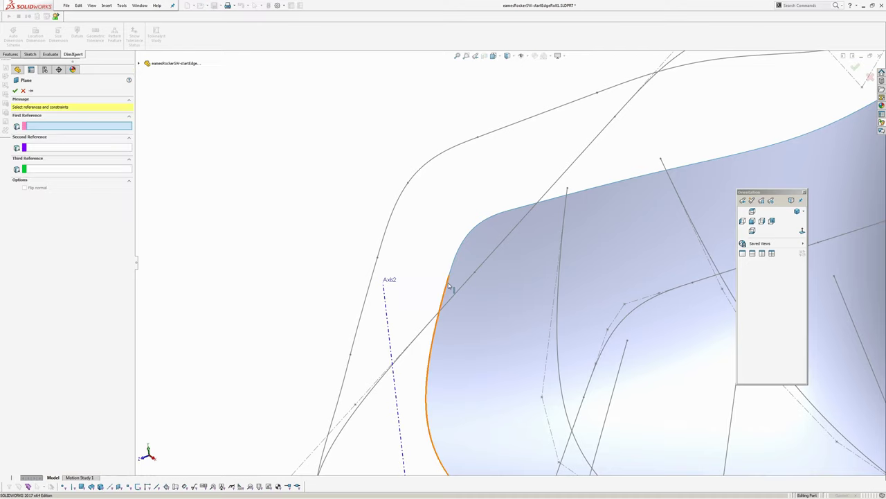
{"action": "left_click", "coordinate": [450, 276]}
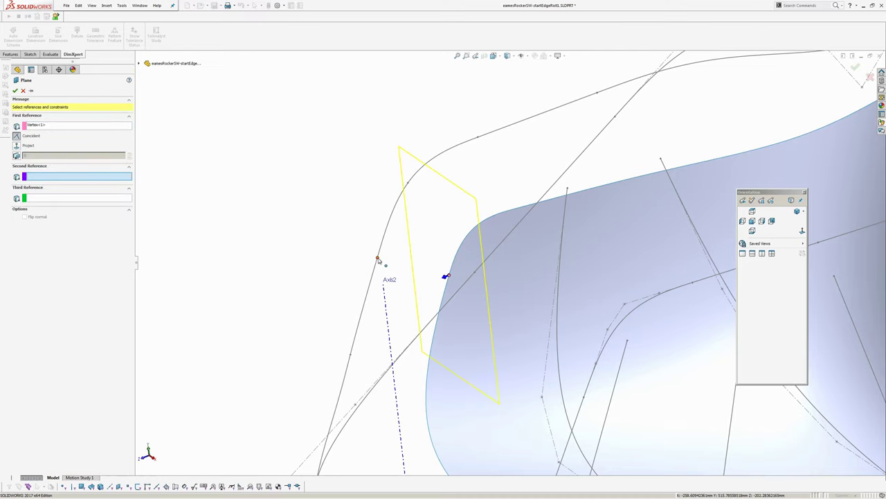
{"action": "left_click", "coordinate": [378, 260]}
Add the Top Plane as the plane's third reference with an angle of 45 degrees
{"action": "middle_click_drag", "start_coordinate": [381, 263], "coordinate": [457, 261]}
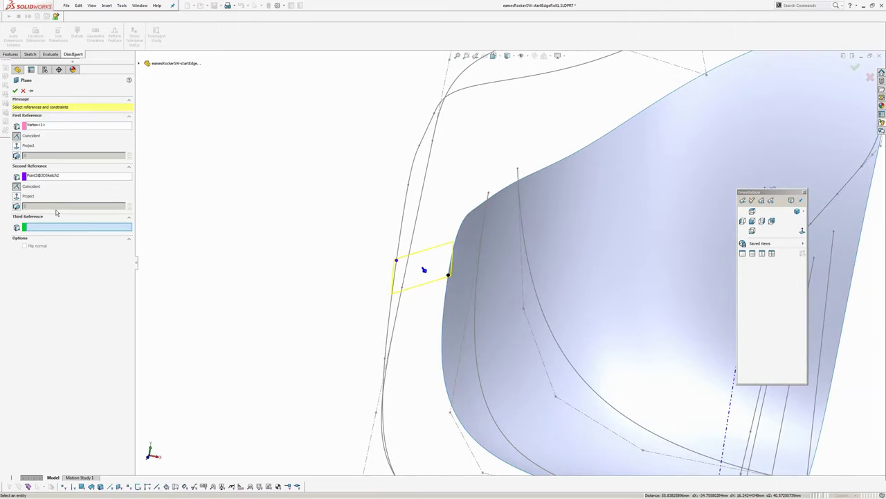
{"action": "left_click", "coordinate": [139, 64]}
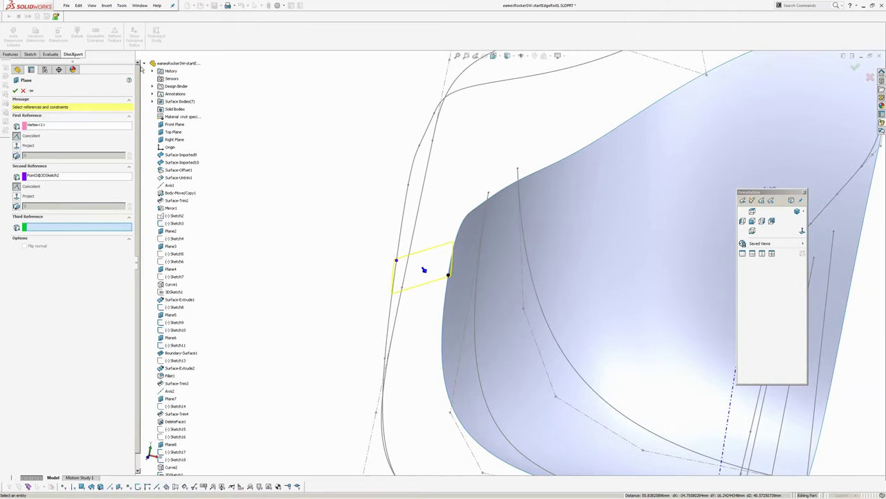
{"action": "left_click", "coordinate": [171, 133]}
{"action": "middle_click_drag", "start_coordinate": [443, 258], "coordinate": [471, 279]}
{"action": "left_click", "coordinate": [16, 267]}
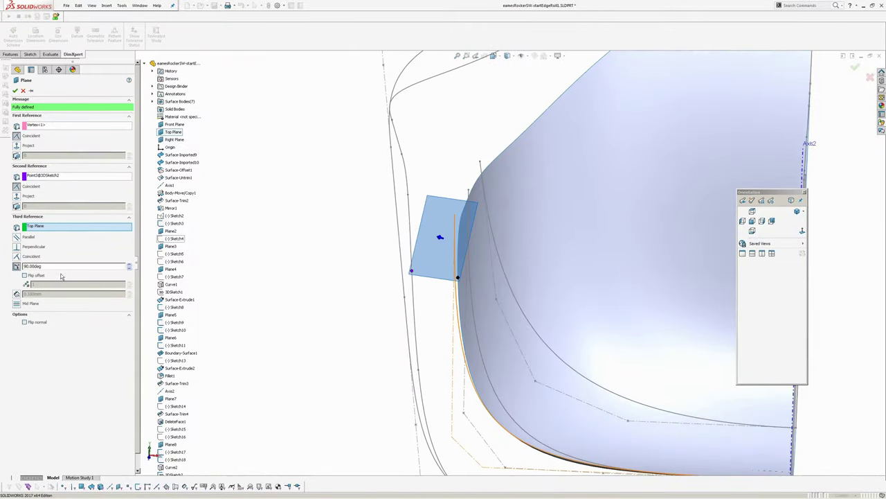
{"action": "type", "text": "45"}
{"action": "key", "text": "Return"}
Set the plane's angle to the Top Plane to 21 degrees and accept the plane
{"action": "middle_click_drag", "start_coordinate": [457, 258], "coordinate": [478, 294]}
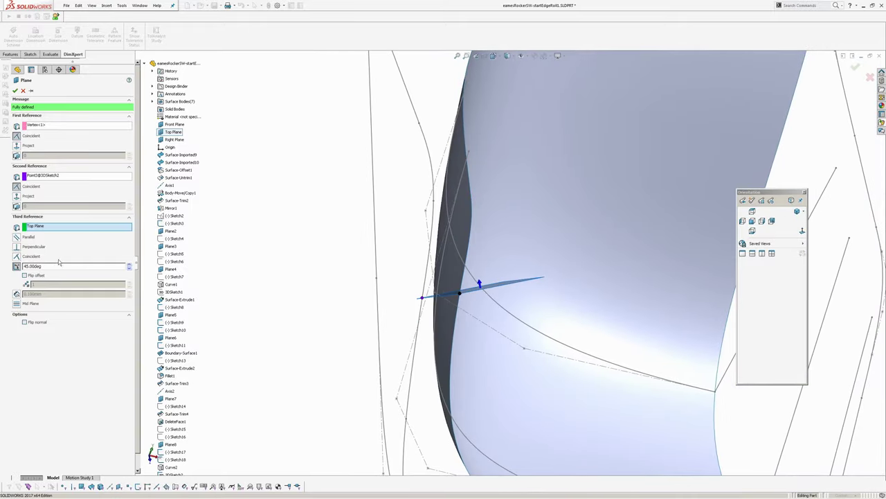
{"action": "left_click", "coordinate": [129, 265]}
{"action": "left_click_drag", "start_coordinate": [130, 270], "coordinate": [128, 270]}
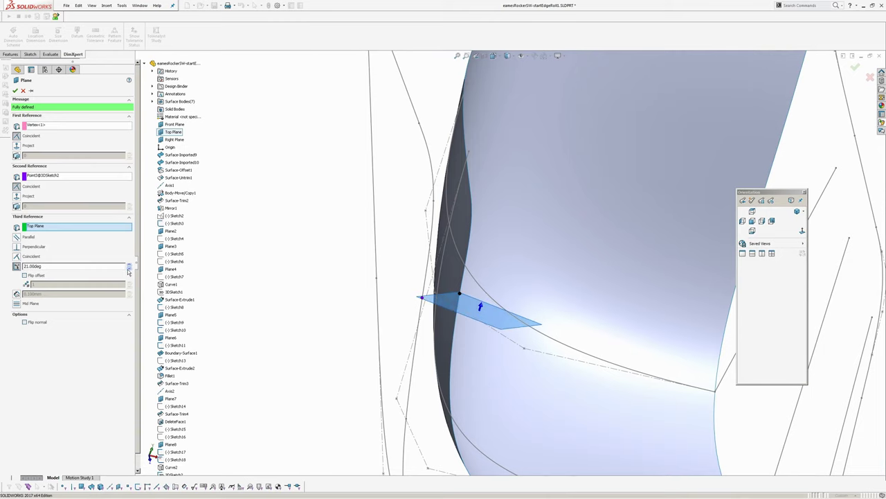
{"action": "middle_click_drag", "start_coordinate": [402, 325], "coordinate": [353, 319]}
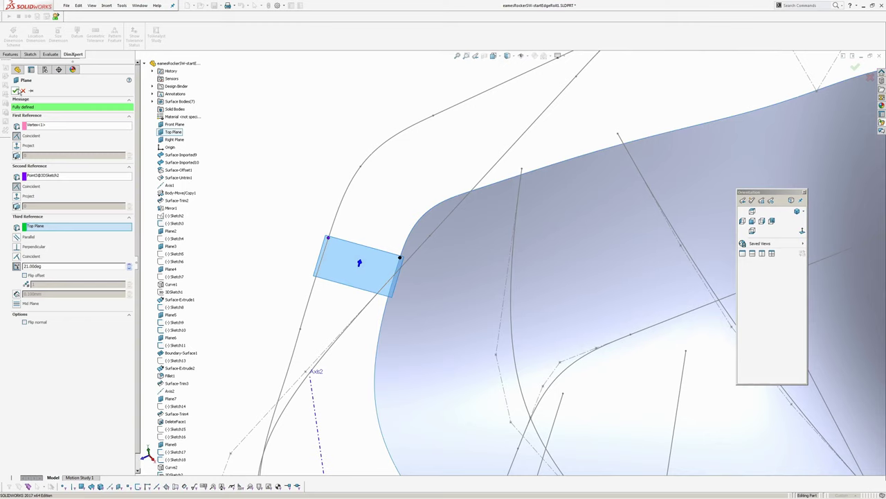
{"action": "left_click", "coordinate": [16, 91]}
{"action": "middle_click_drag", "start_coordinate": [278, 253], "coordinate": [309, 270]}
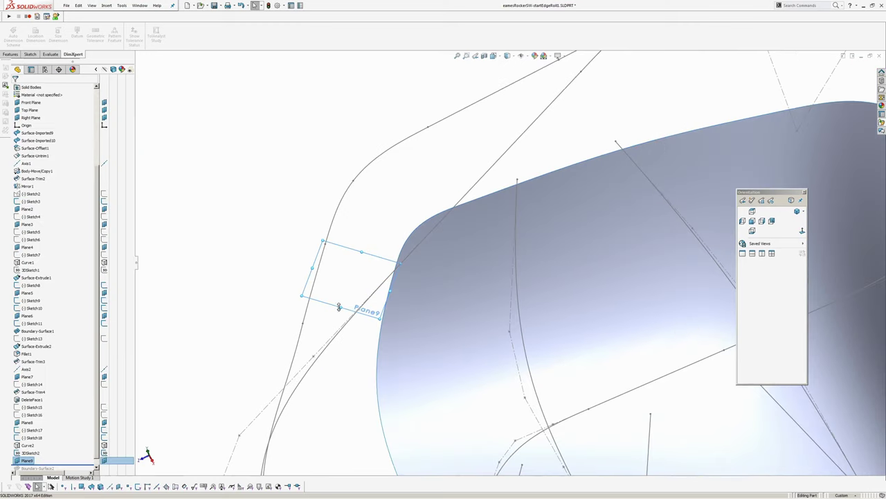
Open a new sketch on the reference plane spanning the shell edge and the outer curve
{"action": "left_click", "coordinate": [272, 272]}
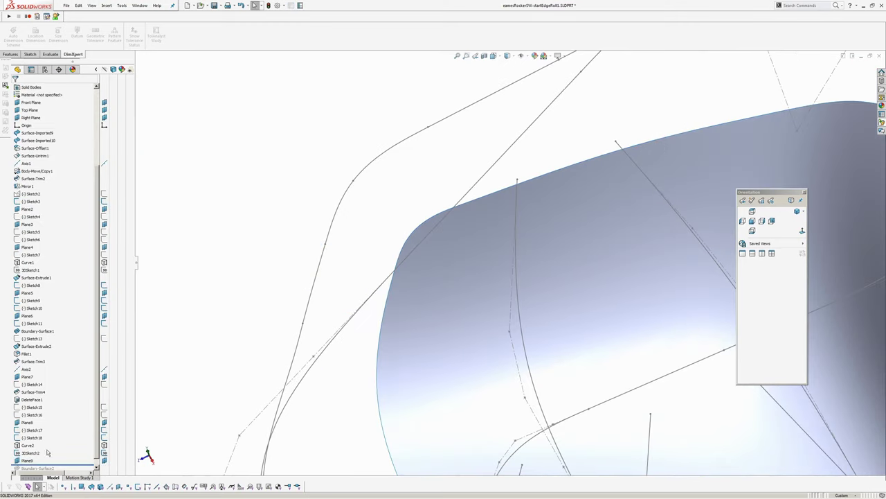
{"action": "left_click", "coordinate": [27, 460]}
{"action": "left_click", "coordinate": [31, 451]}
{"action": "middle_click_drag", "start_coordinate": [335, 352], "coordinate": [376, 283]}
{"action": "scroll", "coordinate": [376, 283], "scroll_direction": "down", "scroll_amount": 2}
{"action": "left_click", "coordinate": [460, 303]}
{"action": "left_click", "coordinate": [267, 122]}
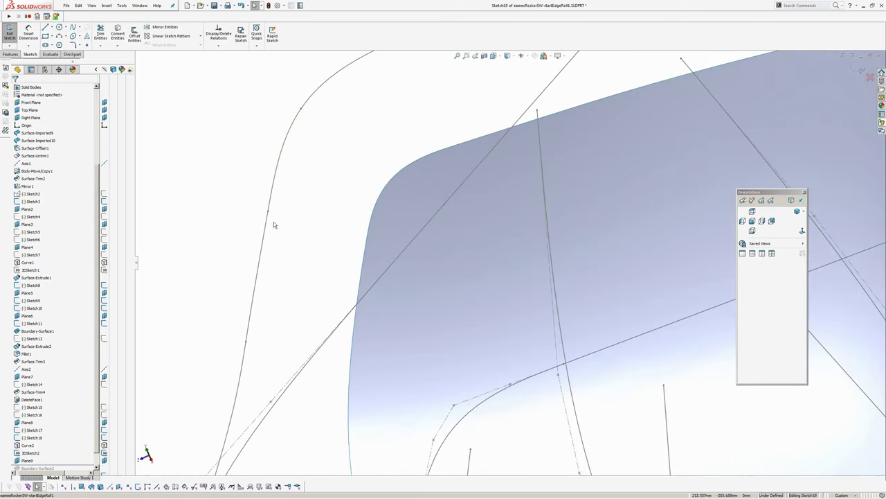
Create an intersection curve between the shell surface and the sketch plane, and convert it to construction geometry
{"action": "left_click", "coordinate": [400, 206]}
{"action": "left_click", "coordinate": [96, 6]}
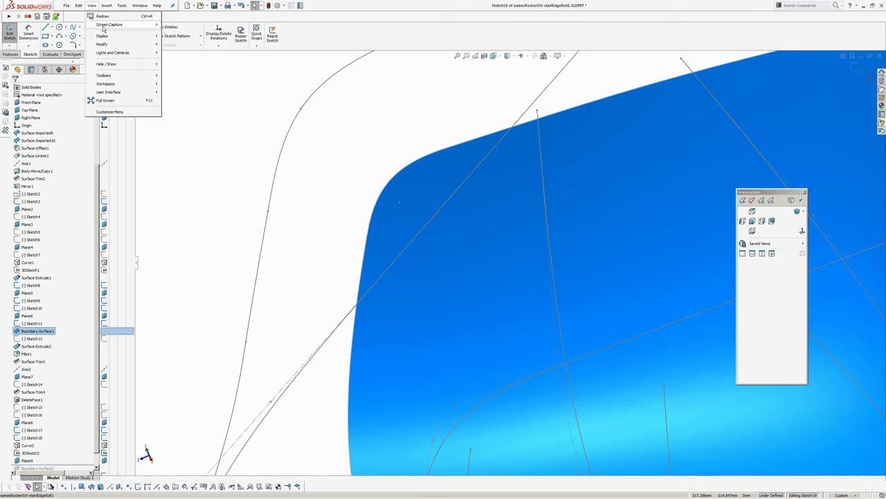
{"action": "mouse_move", "coordinate": [105, 8]}
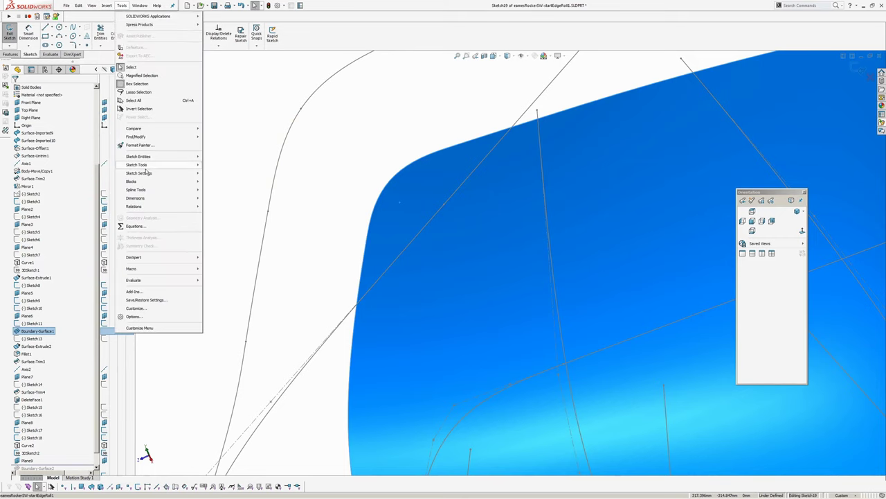
{"action": "mouse_move", "coordinate": [142, 165]}
{"action": "left_click", "coordinate": [234, 208]}
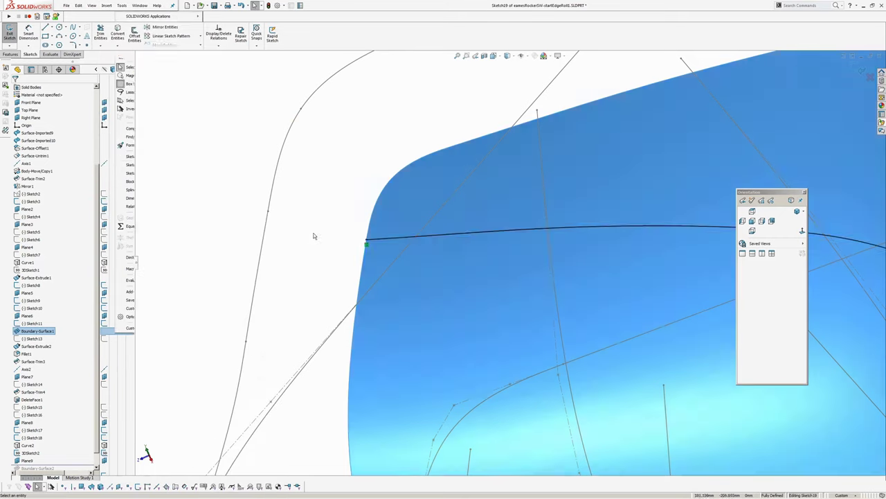
{"action": "left_click", "coordinate": [392, 238]}
{"action": "left_click", "coordinate": [423, 218]}
{"action": "middle_click_drag", "start_coordinate": [367, 217], "coordinate": [317, 171]}
Draw a style spline with five control vertices from the intersection curve's end on the shell edge to the outer 3D curve's point
{"action": "left_click", "coordinate": [80, 27]}
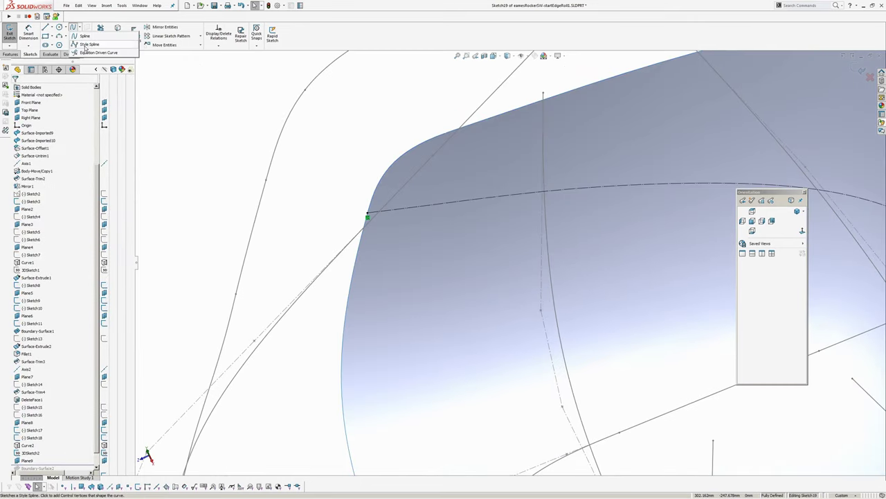
{"action": "left_click", "coordinate": [85, 45]}
{"action": "left_click", "coordinate": [366, 215]}
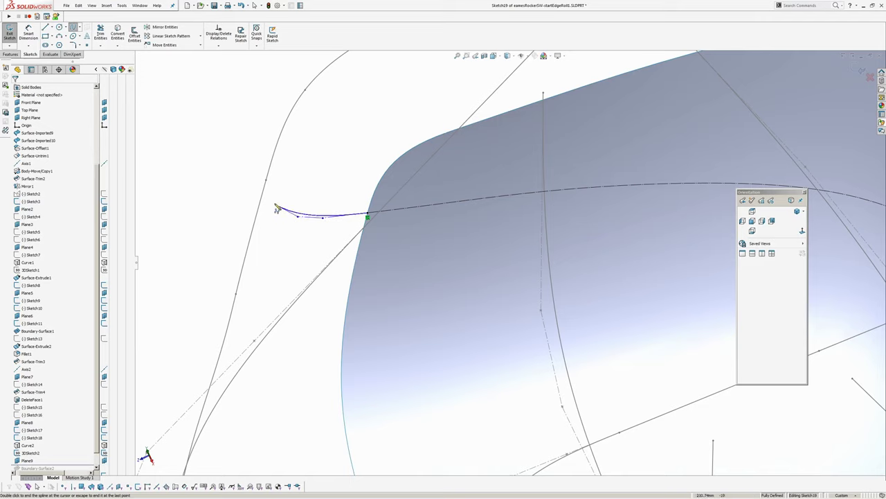
{"action": "left_click", "coordinate": [273, 200]}
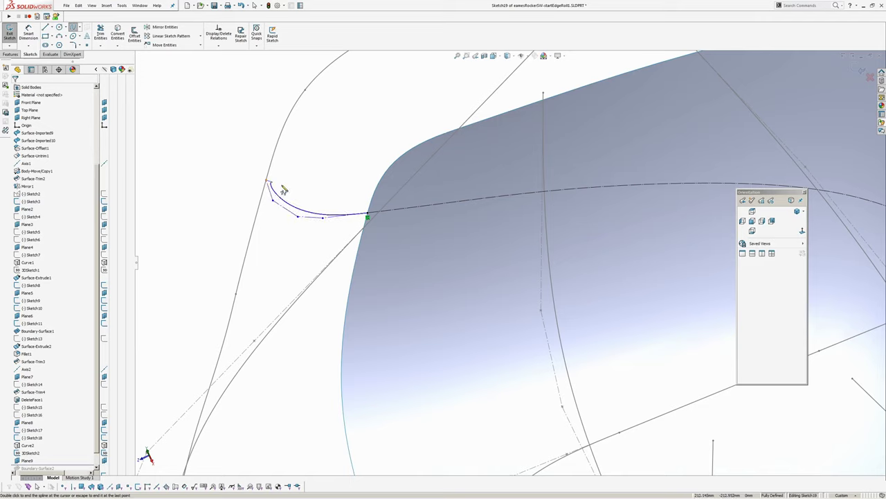
{"action": "right_click", "coordinate": [282, 185]}
{"action": "left_click", "coordinate": [292, 192]}
{"action": "middle_click_drag", "start_coordinate": [297, 210], "coordinate": [311, 225]}
{"action": "scroll", "coordinate": [309, 225], "scroll_direction": "down", "scroll_amount": 4}
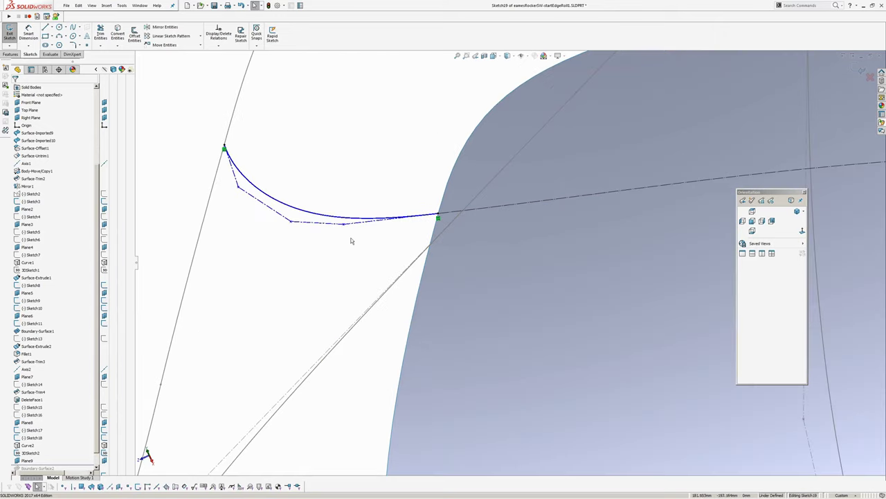
{"action": "middle_click_drag", "start_coordinate": [372, 243], "coordinate": [330, 248], "text": "ctrl"}
Add an Equal Curvature relation between the style spline and the construction intersection curve
{"action": "left_click", "coordinate": [380, 220]}
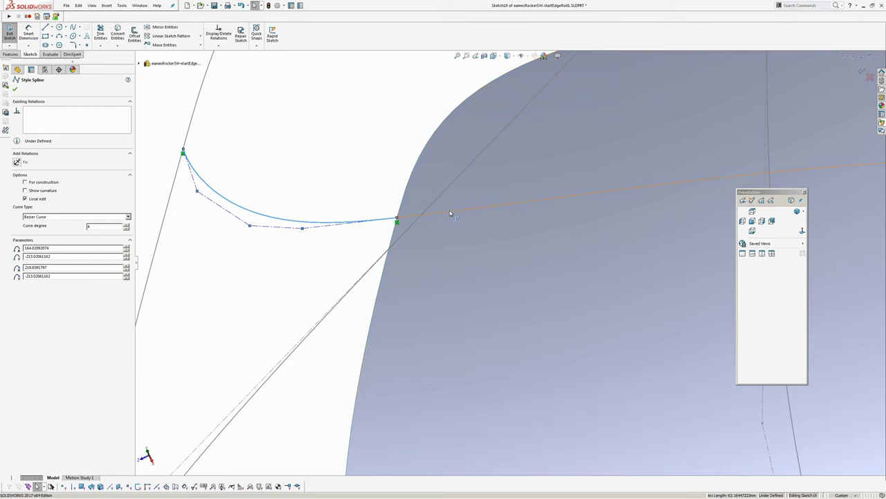
{"action": "left_click", "coordinate": [386, 222], "text": "ctrl"}
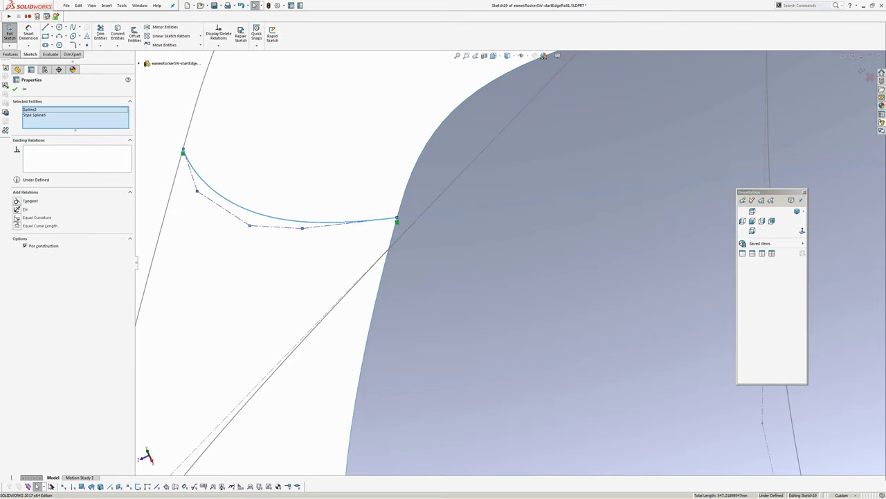
{"action": "left_click", "coordinate": [15, 219]}
{"action": "left_click", "coordinate": [344, 148]}
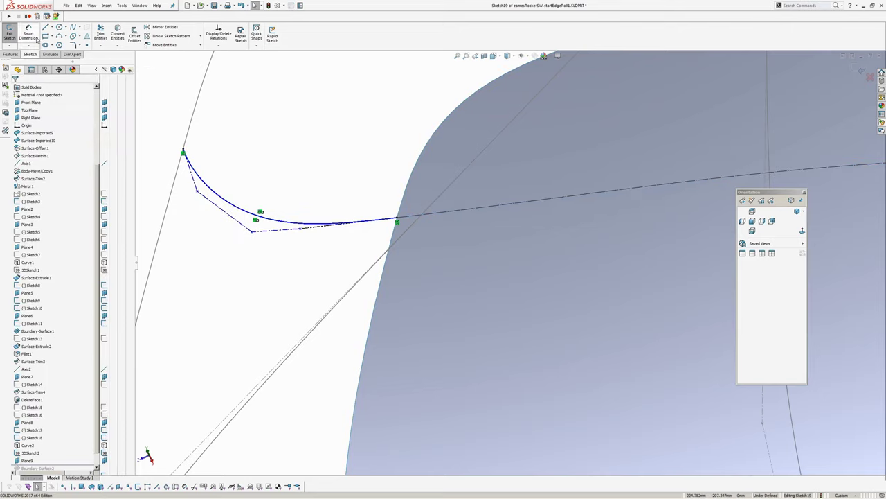
Dimension the control vertex nearest the shell edge at 20 mm from the spline's shell-side endpoint
{"action": "left_click", "coordinate": [35, 38]}
{"action": "left_click", "coordinate": [301, 229]}
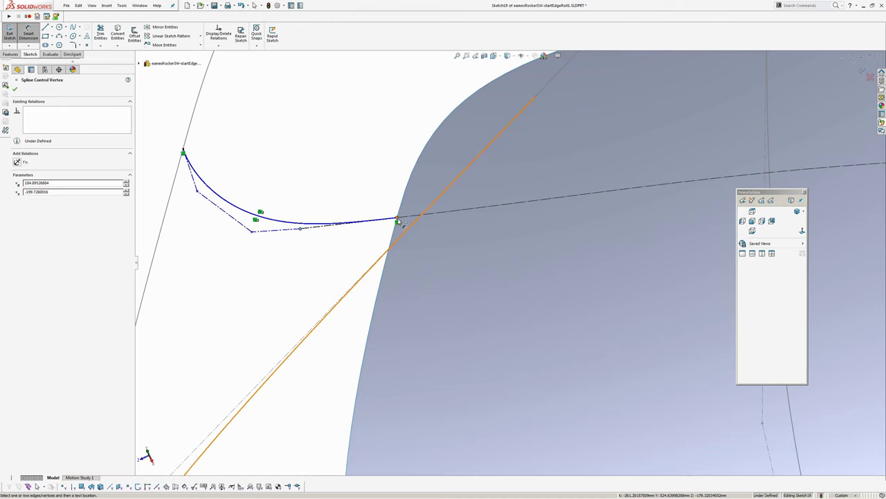
{"action": "left_click", "coordinate": [397, 221]}
{"action": "left_click", "coordinate": [425, 307]}
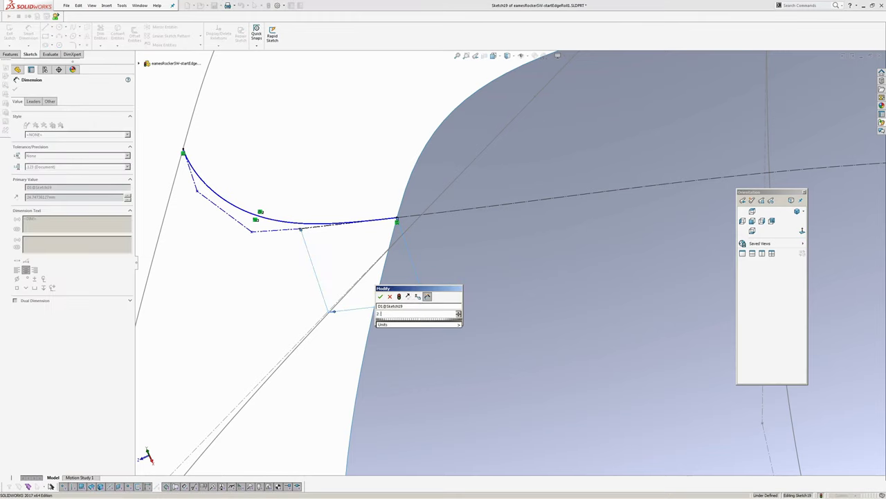
{"action": "type", "text": "20"}
{"action": "key", "text": "Return"}
Dimension the middle control vertex at 40 mm from the spline's shell-side endpoint
{"action": "left_click", "coordinate": [397, 219]}
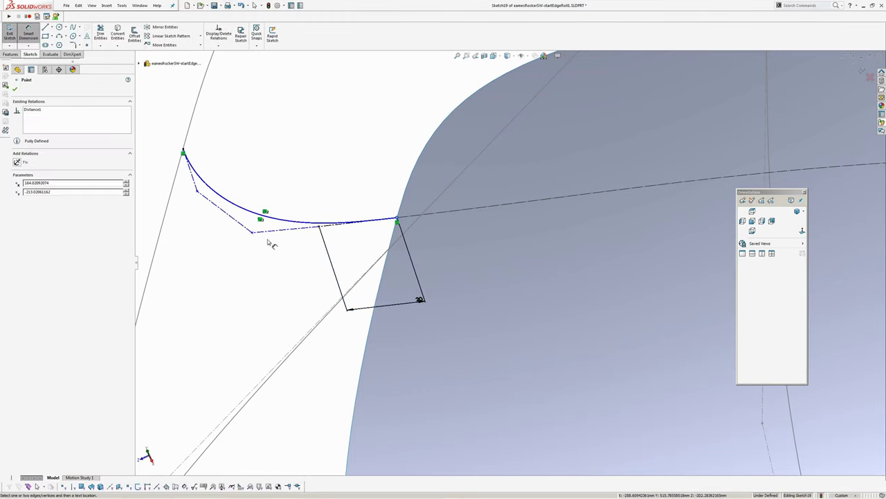
{"action": "left_click", "coordinate": [253, 234]}
{"action": "left_click", "coordinate": [410, 389]}
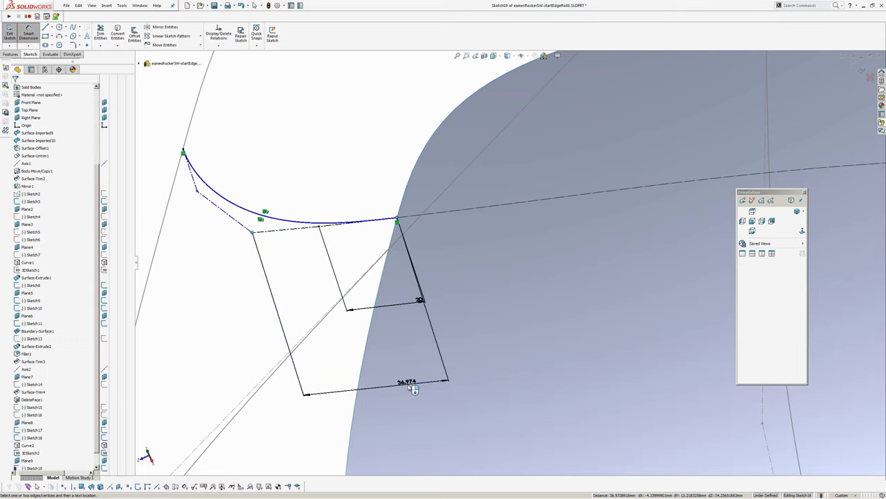
{"action": "type", "text": "40"}
{"action": "key", "text": "Return"}
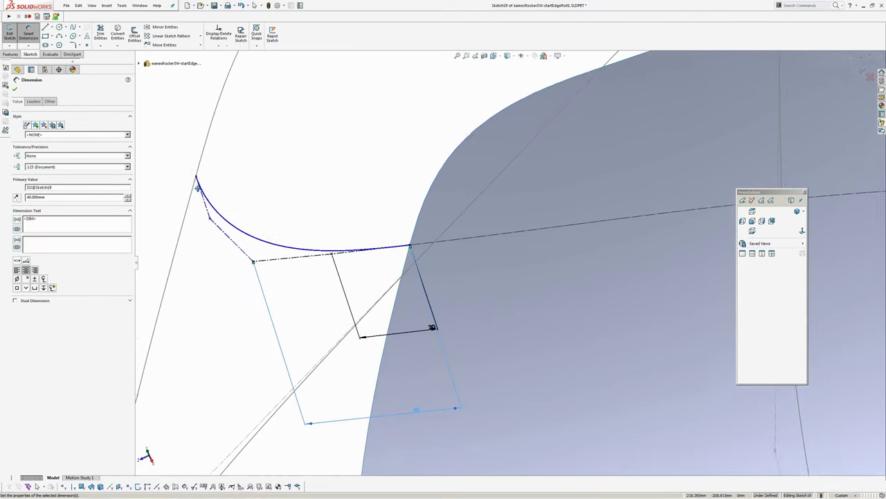
Show the style spline's curvature comb and increase its scale to about 40
{"action": "scroll", "coordinate": [340, 253], "scroll_direction": "up", "scroll_amount": 2}
{"action": "mouse_move", "coordinate": [339, 253]}
{"action": "middle_mouse_down"}
{"action": "mouse_move", "coordinate": [311, 239]}
{"action": "mouse_move", "coordinate": [287, 263]}
{"action": "mouse_move", "coordinate": [362, 358]}
{"action": "mouse_move", "coordinate": [301, 279]}
{"action": "mouse_move", "coordinate": [138, 167]}
{"action": "middle_mouse_up"}
{"action": "right_click", "coordinate": [247, 184]}
{"action": "left_click", "coordinate": [264, 206]}
{"action": "left_click", "coordinate": [325, 268]}
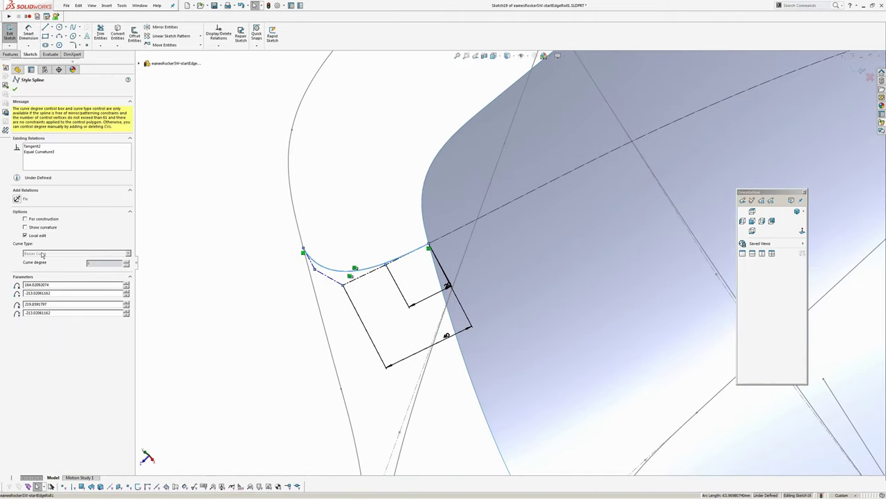
{"action": "left_click", "coordinate": [37, 229]}
{"action": "middle_click_drag", "start_coordinate": [404, 305], "coordinate": [379, 289]}
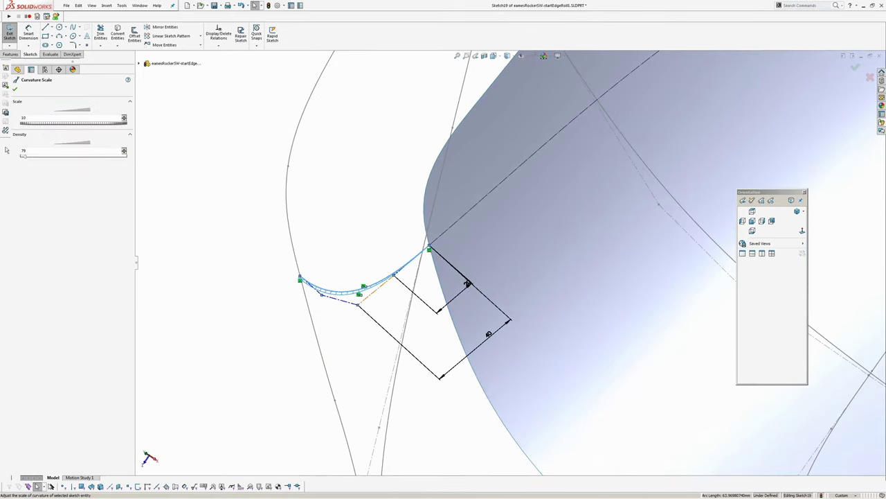
{"action": "left_click_drag", "start_coordinate": [40, 125], "coordinate": [94, 132]}
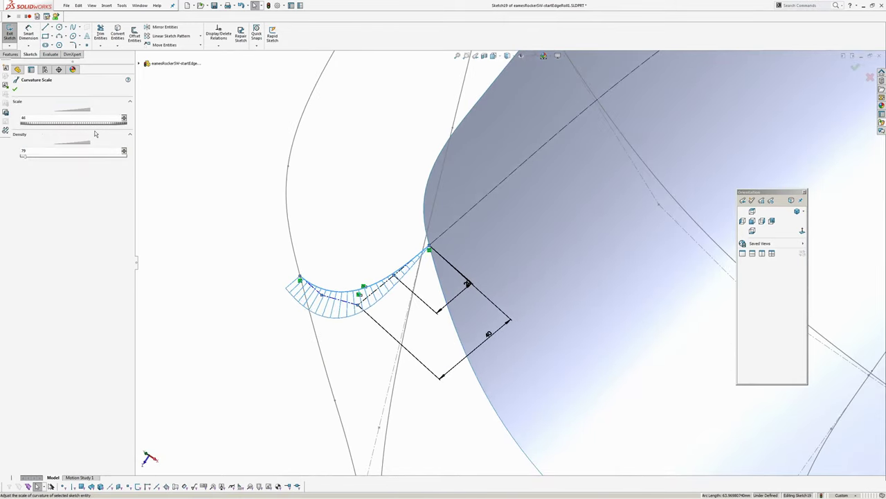
{"action": "left_click", "coordinate": [198, 321]}
{"action": "mouse_move", "coordinate": [208, 317]}
{"action": "middle_mouse_down"}
{"action": "mouse_move", "coordinate": [343, 235]}
{"action": "mouse_move", "coordinate": [376, 283]}
{"action": "mouse_move", "coordinate": [287, 257]}
{"action": "middle_mouse_up"}
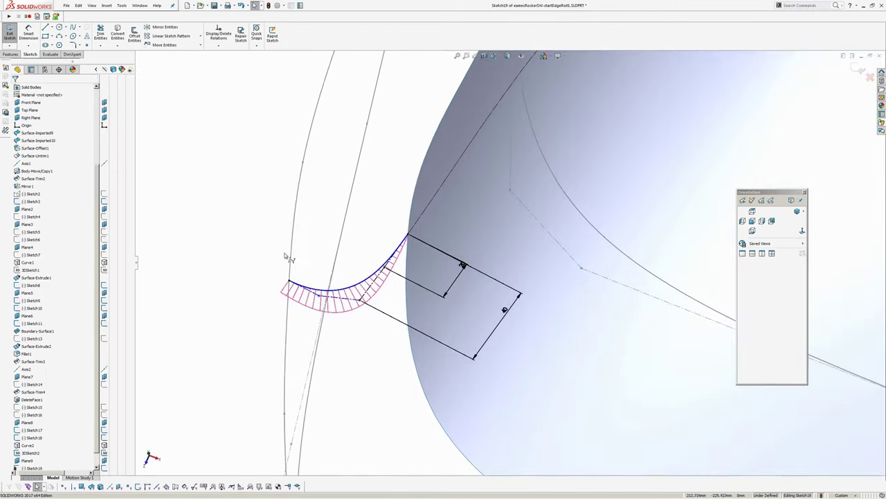
Draw a construction line about 22 mm long from the style spline's outer endpoint and make it horizontal
{"action": "left_click", "coordinate": [45, 27]}
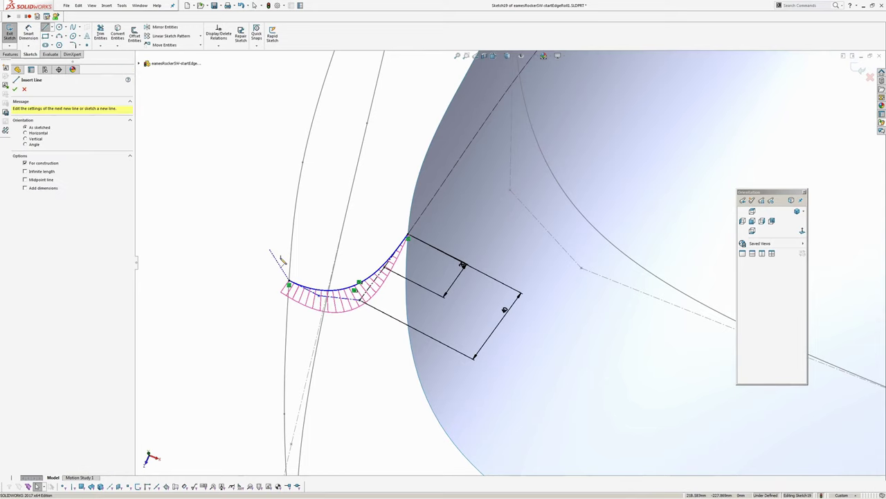
{"action": "left_click", "coordinate": [289, 280]}
{"action": "left_click", "coordinate": [309, 242]}
{"action": "right_click", "coordinate": [310, 241]}
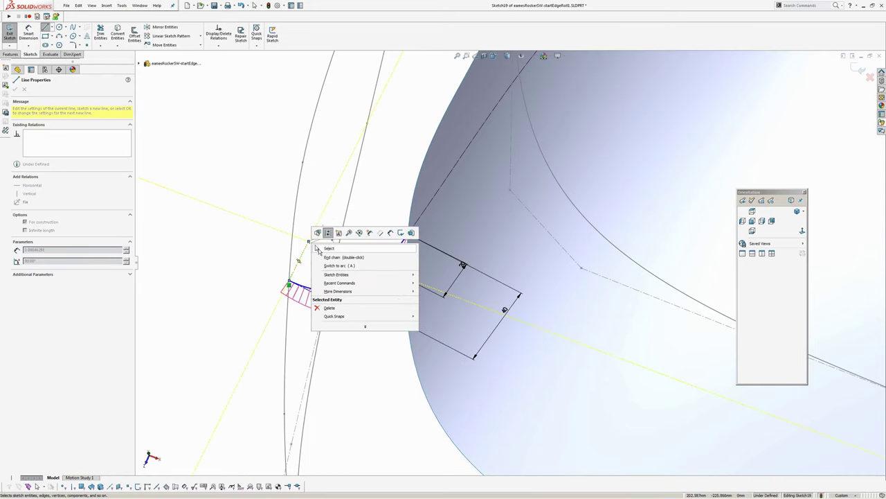
{"action": "left_click", "coordinate": [318, 249]}
{"action": "left_click", "coordinate": [303, 257]}
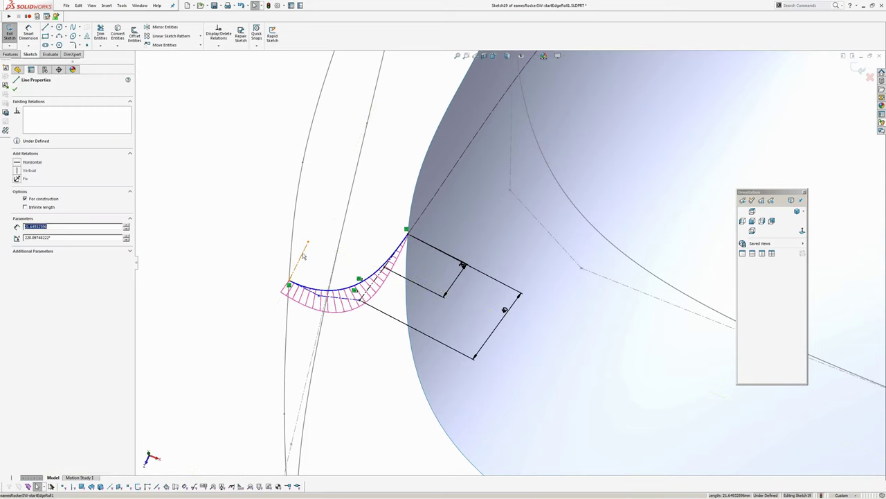
{"action": "left_click", "coordinate": [220, 216]}
Dimension the angle between the construction line and the spline's outer control polygon segment at 55 degrees
{"action": "scroll", "coordinate": [273, 274], "scroll_direction": "down", "scroll_amount": 1}
{"action": "middle_click_drag", "start_coordinate": [273, 274], "coordinate": [326, 247]}
{"action": "scroll", "coordinate": [332, 248], "scroll_direction": "up", "scroll_amount": 4}
{"action": "scroll", "coordinate": [304, 269], "scroll_direction": "down", "scroll_amount": 4}
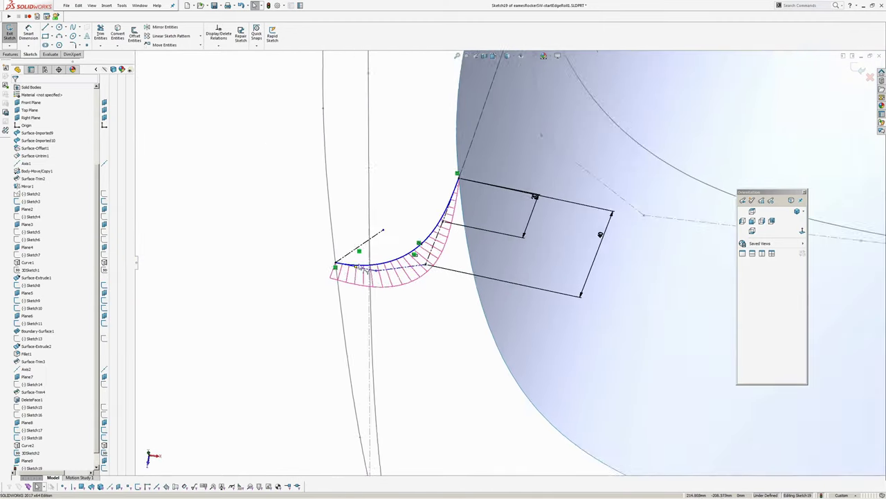
{"action": "scroll", "coordinate": [359, 267], "scroll_direction": "down", "scroll_amount": 1}
{"action": "left_click", "coordinate": [29, 34]}
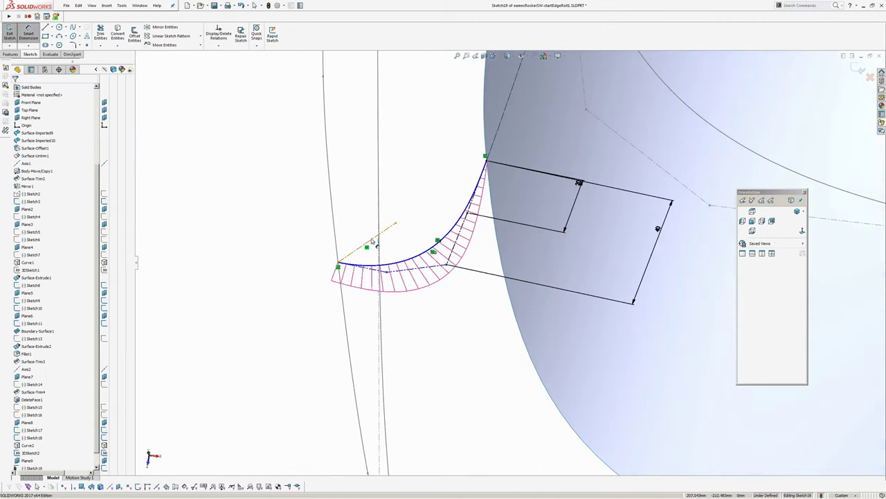
{"action": "left_click", "coordinate": [372, 241]}
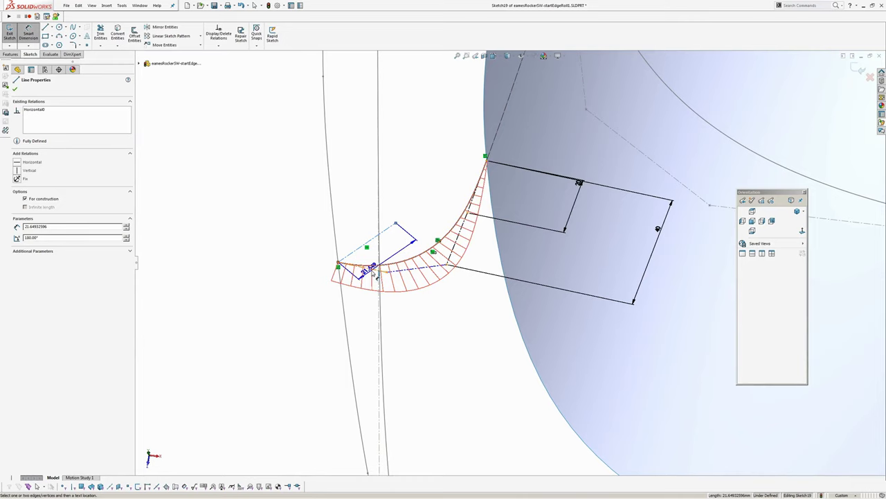
{"action": "left_click", "coordinate": [377, 272]}
{"action": "left_click", "coordinate": [378, 257]}
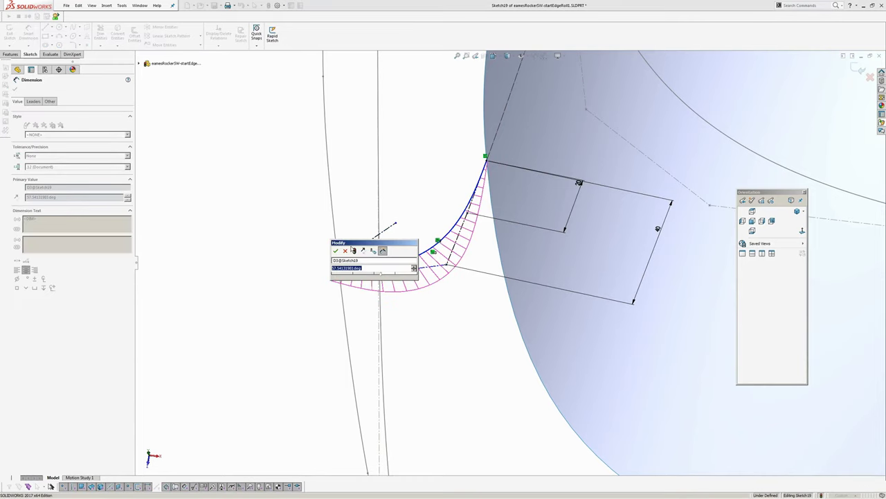
{"action": "type", "text": "55"}
{"action": "key", "text": "Return"}
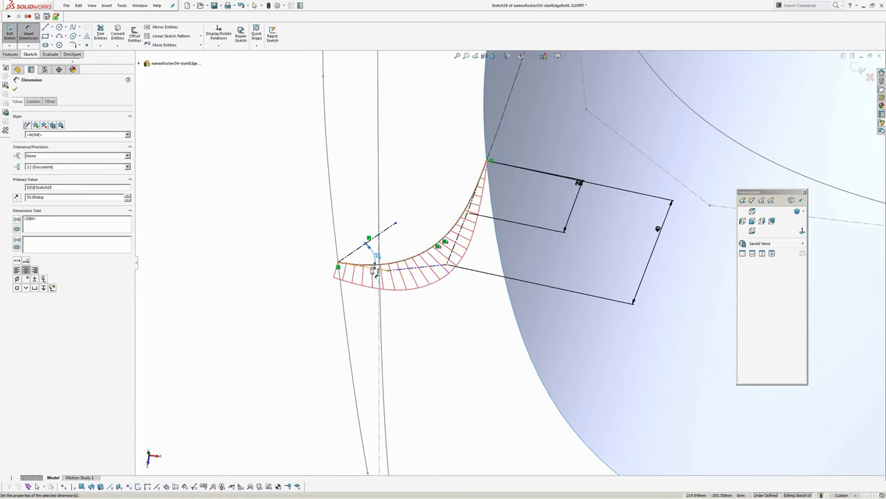
Dimension the outermost intermediate control vertex at 15 mm from the spline's outer endpoint and exit the sketch
{"action": "left_click", "coordinate": [373, 266]}
{"action": "left_click", "coordinate": [299, 369]}
{"action": "type", "text": "15"}
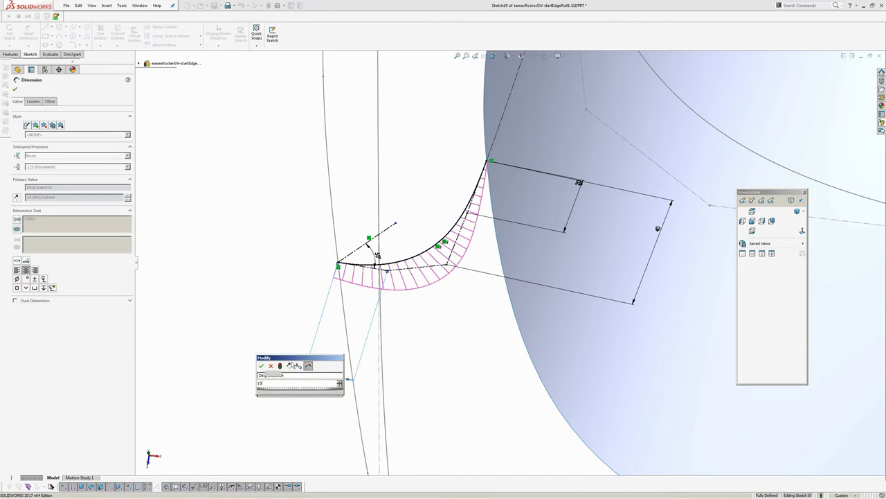
{"action": "key", "text": "Return"}
{"action": "middle_click_drag", "start_coordinate": [471, 299], "coordinate": [457, 310], "text": "ctrl"}
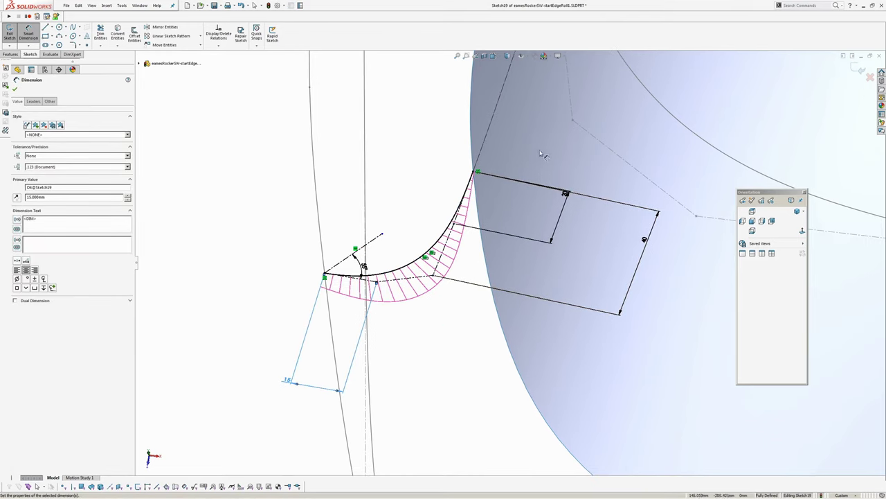
{"action": "right_click", "coordinate": [185, 195]}
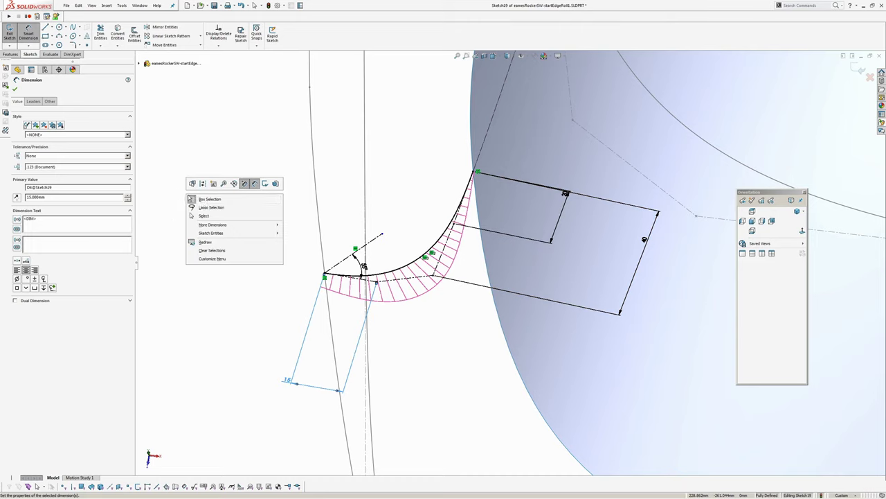
{"action": "left_click", "coordinate": [203, 216]}
{"action": "scroll", "coordinate": [283, 244], "scroll_direction": "up", "scroll_amount": 2}
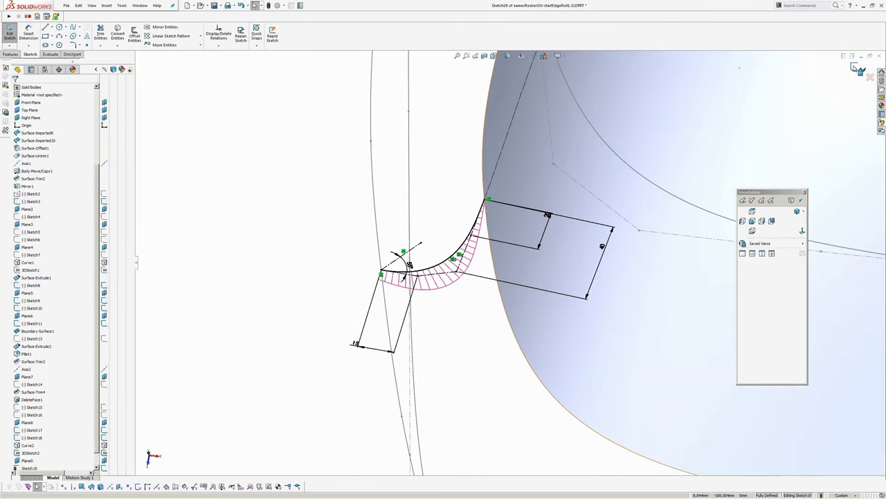
{"action": "left_click", "coordinate": [854, 68]}
{"action": "left_click", "coordinate": [297, 240]}
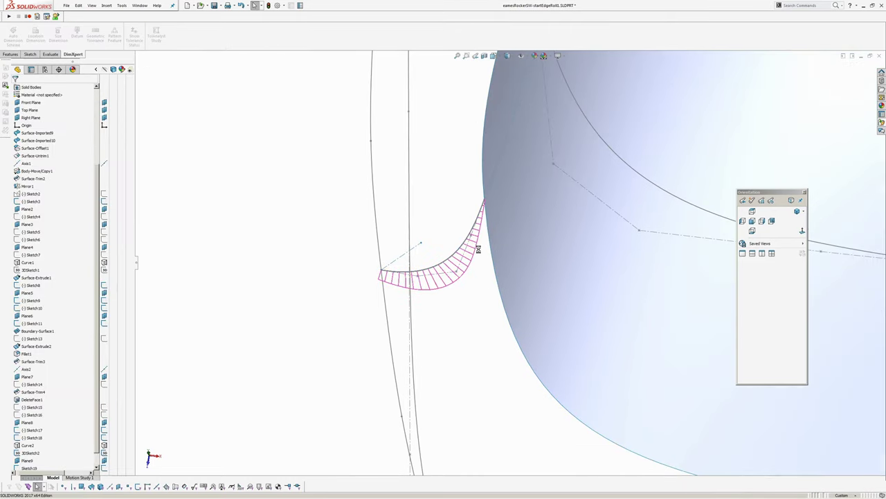
Create a reference plane through the outer curve's corner point, the adjacent shell edge vertex, and a sketch point on the curve crossing the shell
{"action": "scroll", "coordinate": [479, 250], "scroll_direction": "up", "scroll_amount": 2}
{"action": "mouse_move", "coordinate": [497, 220]}
{"action": "middle_mouse_down"}
{"action": "mouse_move", "coordinate": [457, 152]}
{"action": "mouse_move", "coordinate": [424, 205]}
{"action": "middle_mouse_up"}
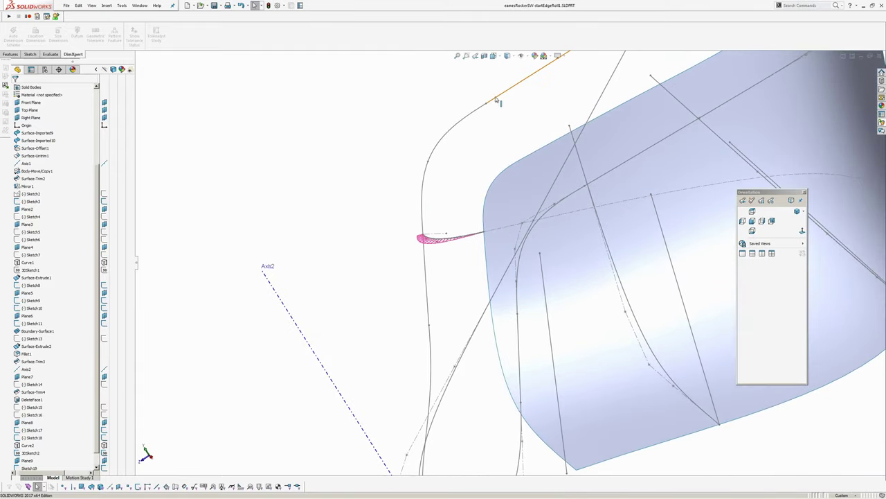
{"action": "key", "text": "s"}
{"action": "left_click", "coordinate": [488, 169]}
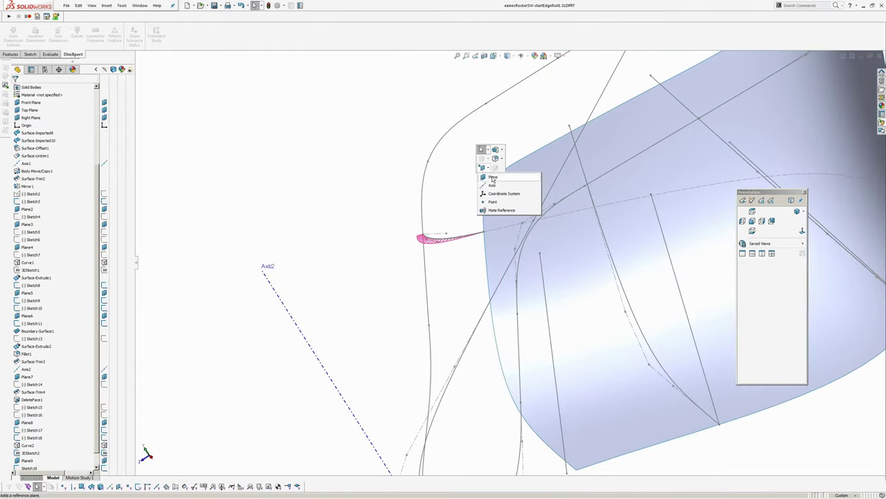
{"action": "left_click", "coordinate": [493, 178]}
{"action": "middle_click_drag", "start_coordinate": [516, 155], "coordinate": [449, 178], "text": "ctrl"}
{"action": "left_click", "coordinate": [409, 128]}
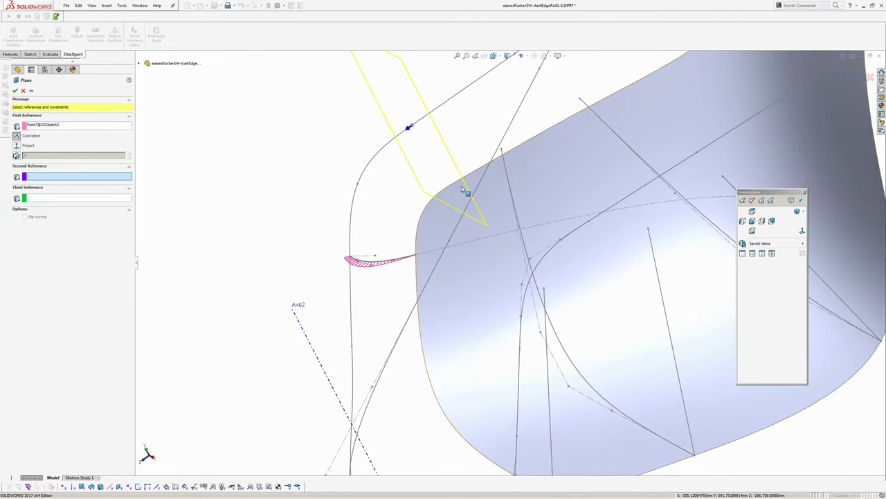
{"action": "left_click", "coordinate": [457, 182]}
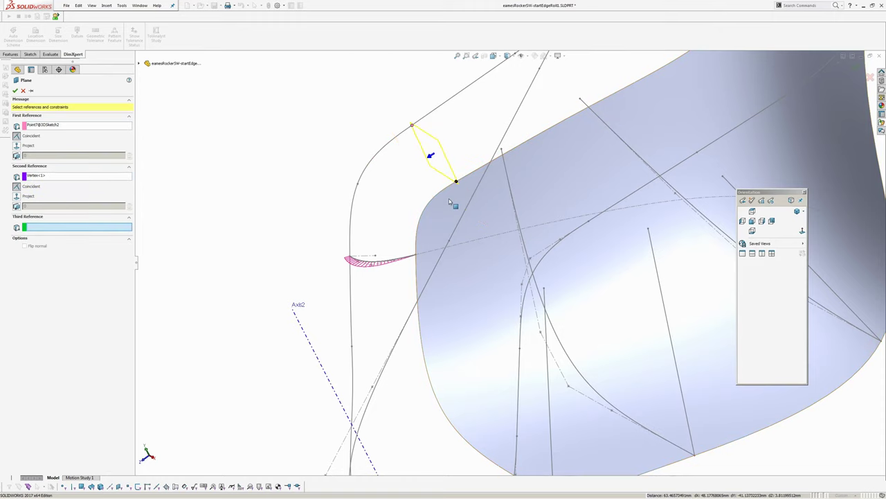
{"action": "mouse_move", "coordinate": [449, 199]}
{"action": "middle_mouse_down"}
{"action": "mouse_move", "coordinate": [468, 188]}
{"action": "mouse_move", "coordinate": [421, 146]}
{"action": "mouse_move", "coordinate": [400, 157]}
{"action": "mouse_move", "coordinate": [394, 141]}
{"action": "mouse_move", "coordinate": [422, 158]}
{"action": "middle_mouse_up"}
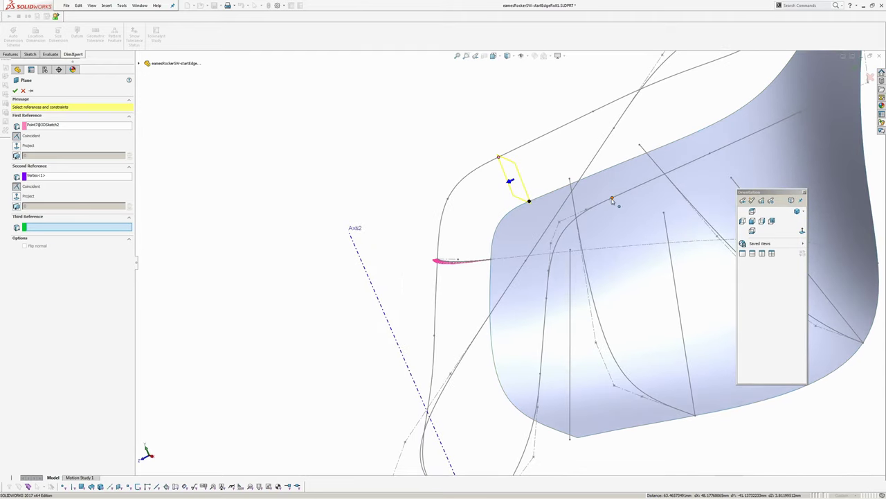
{"action": "left_click", "coordinate": [612, 200]}
{"action": "mouse_move", "coordinate": [615, 200]}
{"action": "middle_mouse_down"}
{"action": "mouse_move", "coordinate": [511, 191]}
{"action": "mouse_move", "coordinate": [559, 233]}
{"action": "mouse_move", "coordinate": [466, 237]}
{"action": "middle_mouse_up"}
{"action": "right_click", "coordinate": [536, 197]}
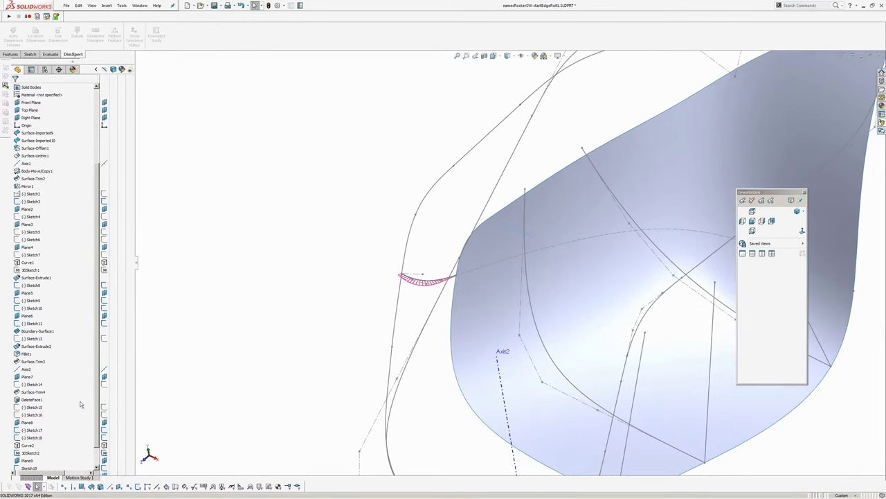
In a sketch on the new plane, create the plane's intersection curve with the shell surface as construction geometry
{"action": "scroll", "coordinate": [74, 413], "scroll_direction": "down", "scroll_amount": 1}
{"action": "left_click", "coordinate": [31, 453]}
{"action": "key", "text": "s"}
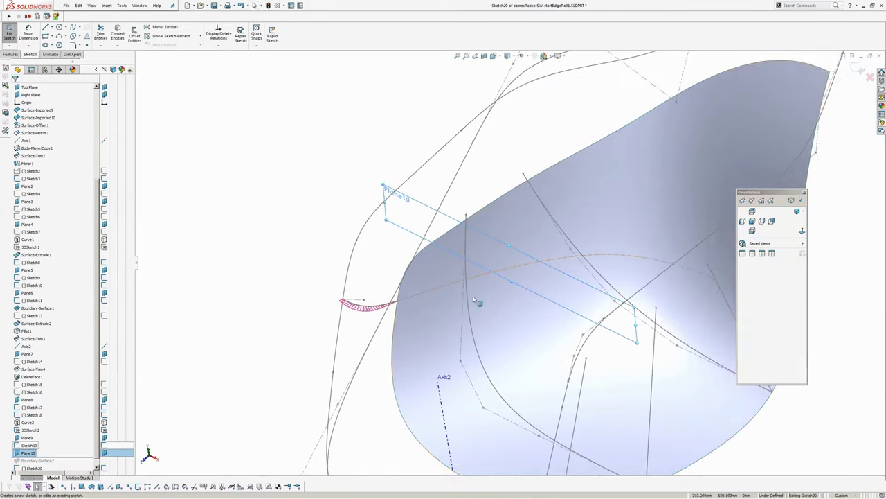
{"action": "left_click", "coordinate": [447, 263]}
{"action": "left_click", "coordinate": [107, 6]}
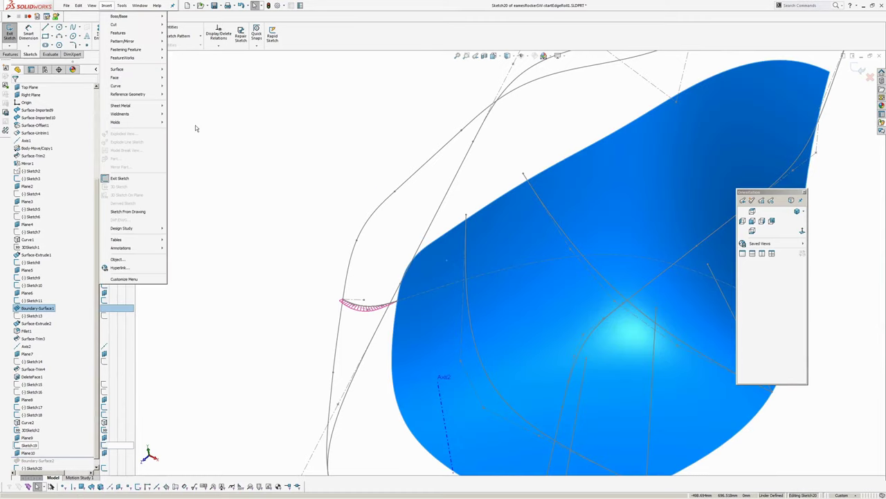
{"action": "mouse_move", "coordinate": [123, 5]}
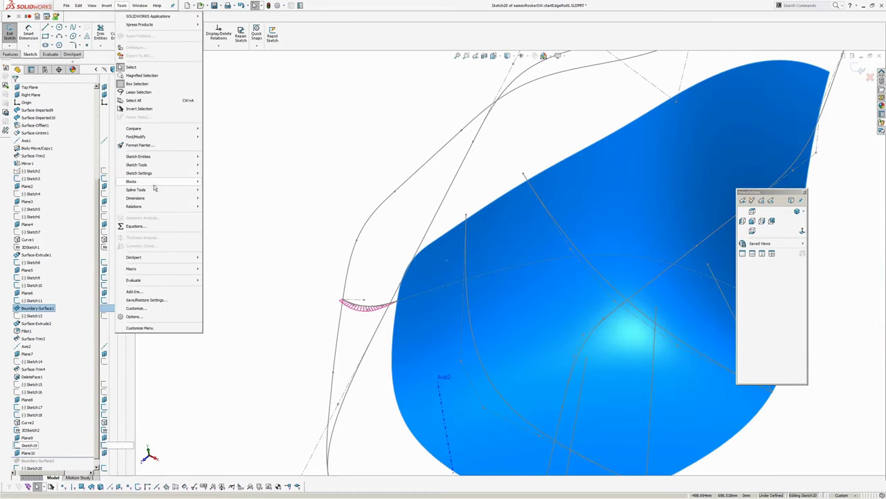
{"action": "mouse_move", "coordinate": [150, 174]}
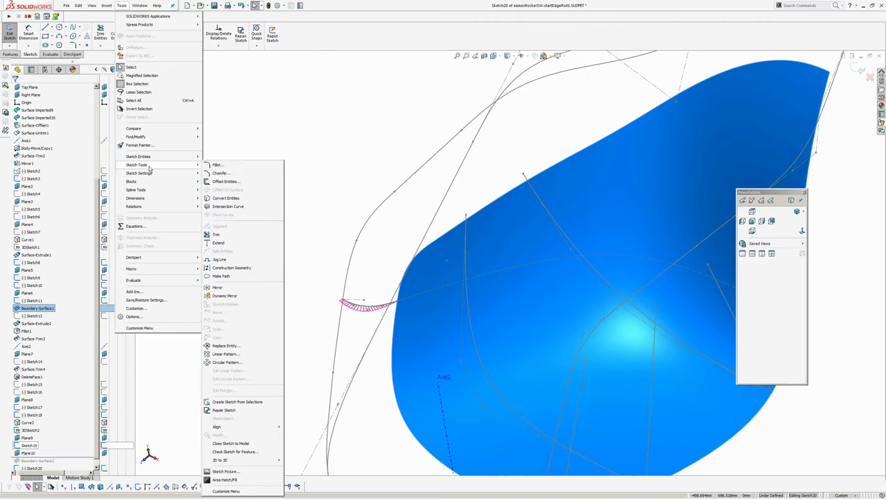
{"action": "left_click", "coordinate": [223, 206]}
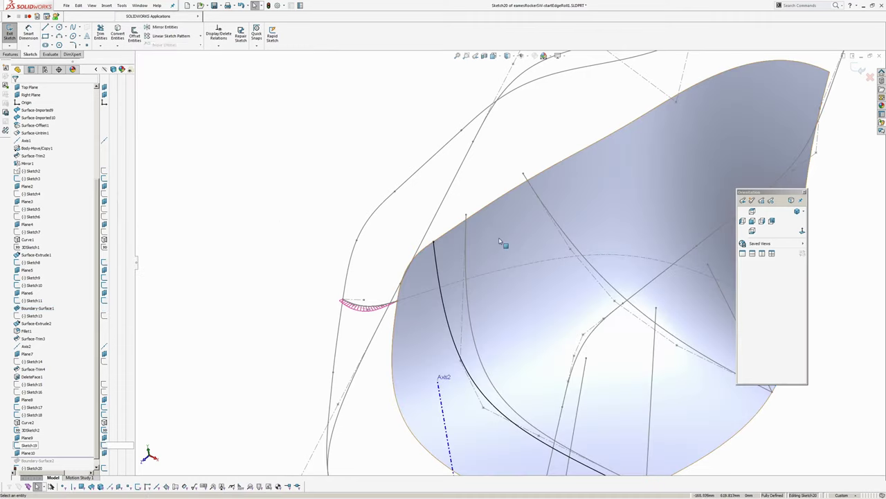
{"action": "left_click", "coordinate": [449, 252]}
{"action": "left_click", "coordinate": [317, 152]}
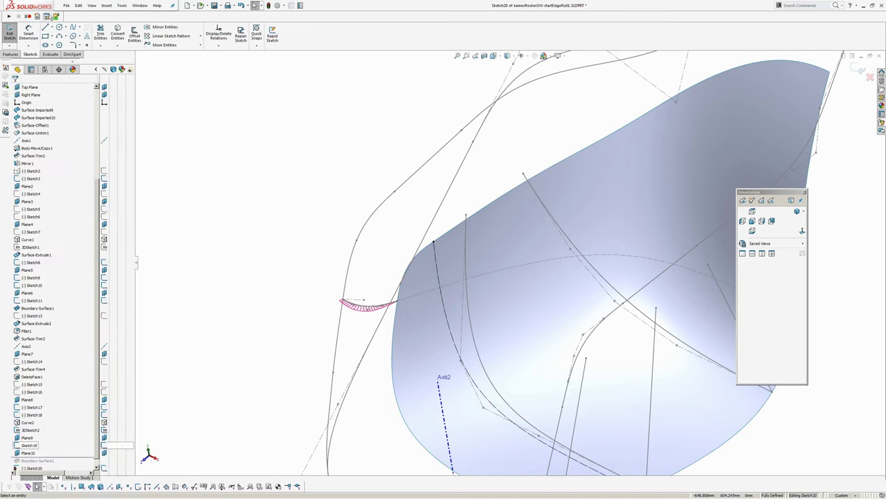
Draw a Bezier style spline with three intermediate control vertices from the intersection curve's end at the shell edge to the outer curve's corner point
{"action": "left_click", "coordinate": [80, 28]}
{"action": "left_click", "coordinate": [85, 45]}
{"action": "scroll", "coordinate": [436, 235], "scroll_direction": "down", "scroll_amount": 4}
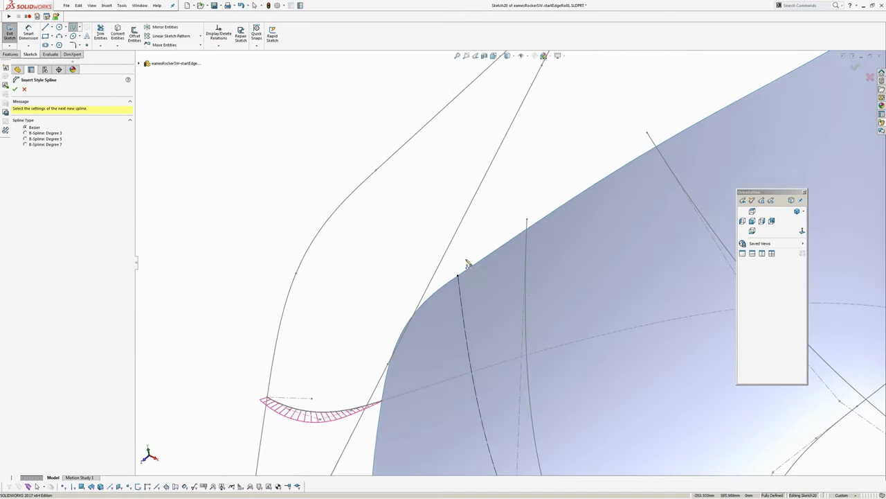
{"action": "left_click", "coordinate": [458, 277]}
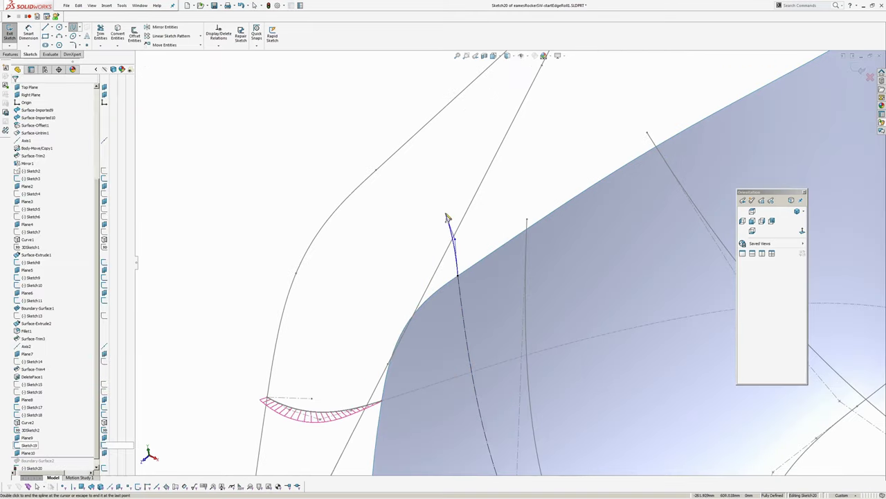
{"action": "left_click", "coordinate": [376, 170]}
{"action": "right_click", "coordinate": [377, 171]}
{"action": "left_click", "coordinate": [397, 189]}
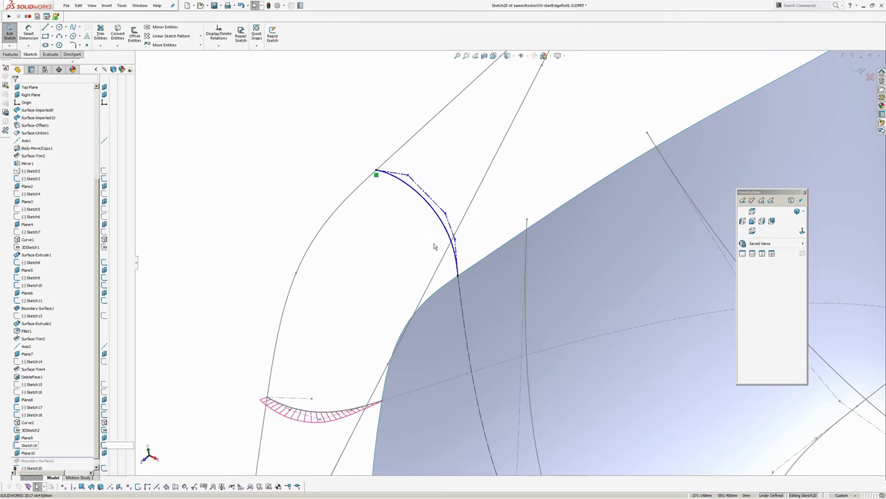
Add an Equal Curvature relation between the new corner spline and the construction intersection curve
{"action": "scroll", "coordinate": [467, 281], "scroll_direction": "down", "scroll_amount": 4}
{"action": "left_click", "coordinate": [435, 236]}
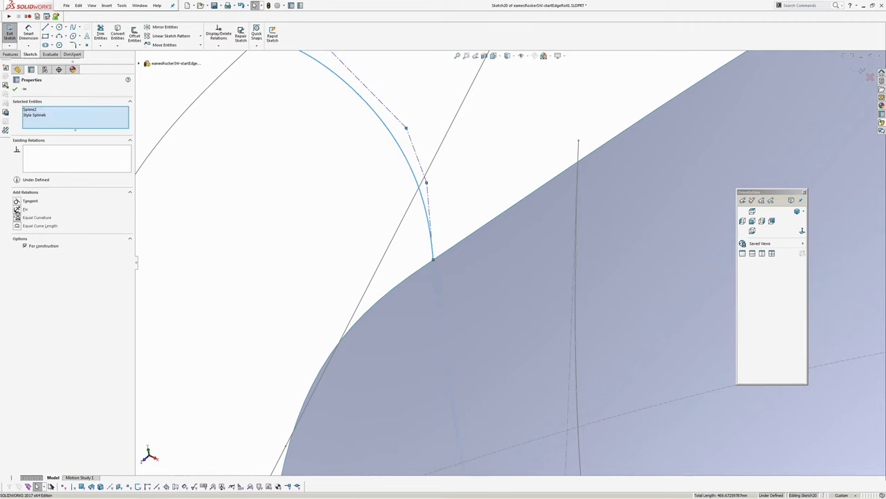
{"action": "left_click", "coordinate": [16, 216]}
{"action": "left_click", "coordinate": [385, 228]}
Dimension the corner spline's control vertex nearest the shell edge at 20 mm from its shell-side endpoint
{"action": "left_click", "coordinate": [42, 35]}
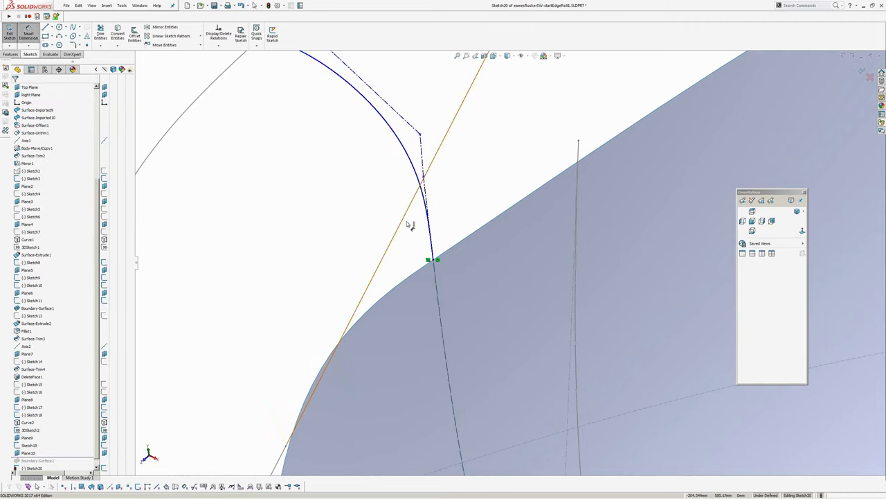
{"action": "left_click", "coordinate": [425, 178]}
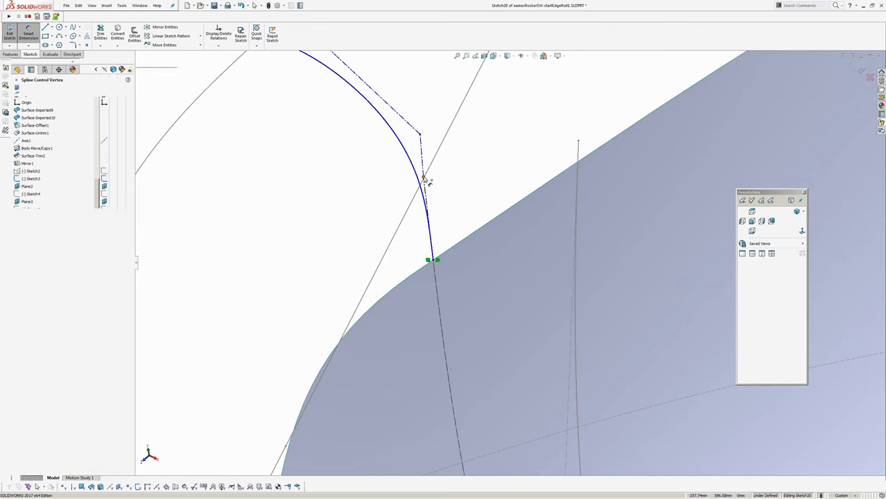
{"action": "left_click", "coordinate": [434, 260]}
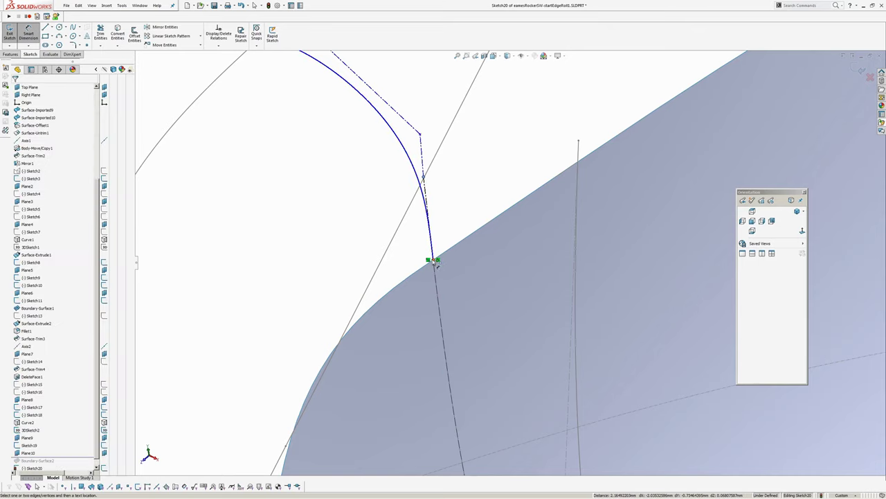
{"action": "left_click", "coordinate": [436, 262]}
{"action": "left_click", "coordinate": [477, 147]}
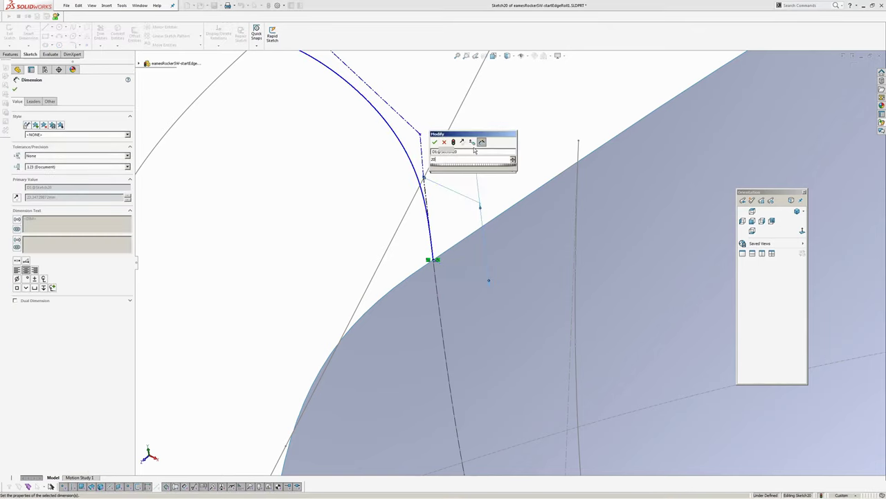
{"action": "key", "text": "Return"}
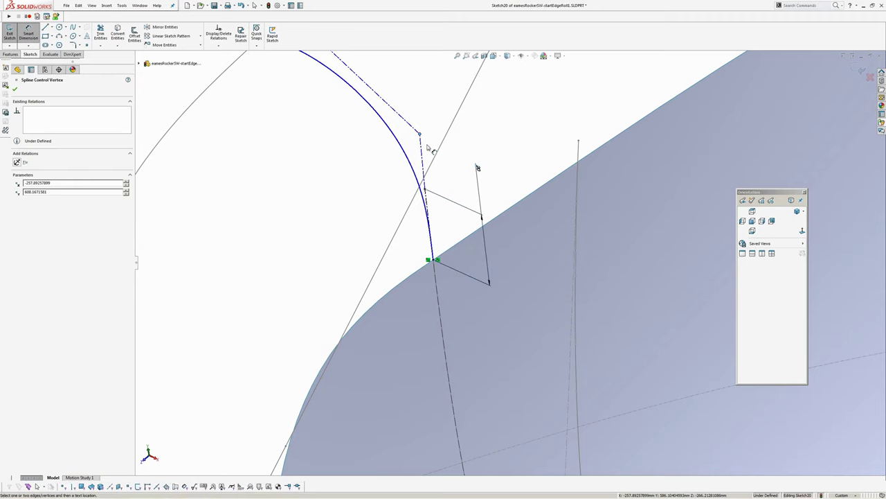
Dimension the corner spline's middle control vertex at 40 mm from the shell-side endpoint
{"action": "left_click", "coordinate": [514, 110]}
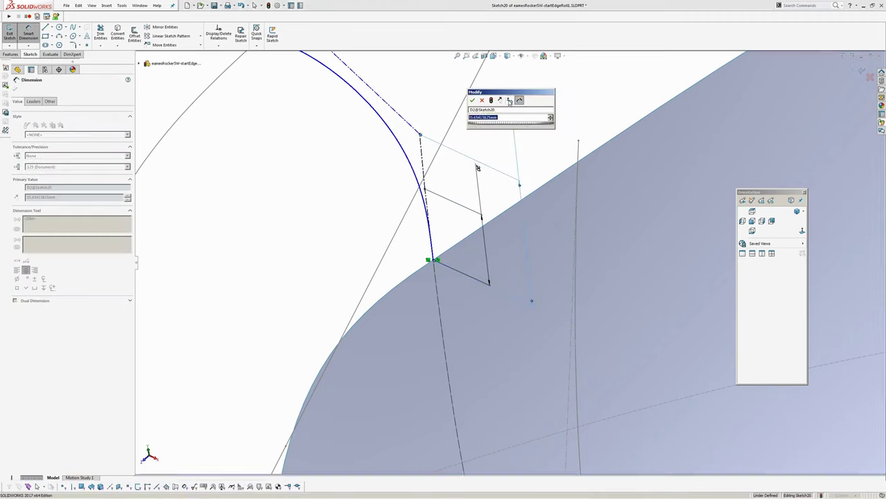
{"action": "key", "text": "Return"}
{"action": "middle_click_drag", "start_coordinate": [364, 171], "coordinate": [395, 284], "text": "ctrl"}
{"action": "middle_click_drag", "start_coordinate": [382, 207], "coordinate": [444, 225]}
{"action": "scroll", "coordinate": [447, 228], "scroll_direction": "down", "scroll_amount": 3}
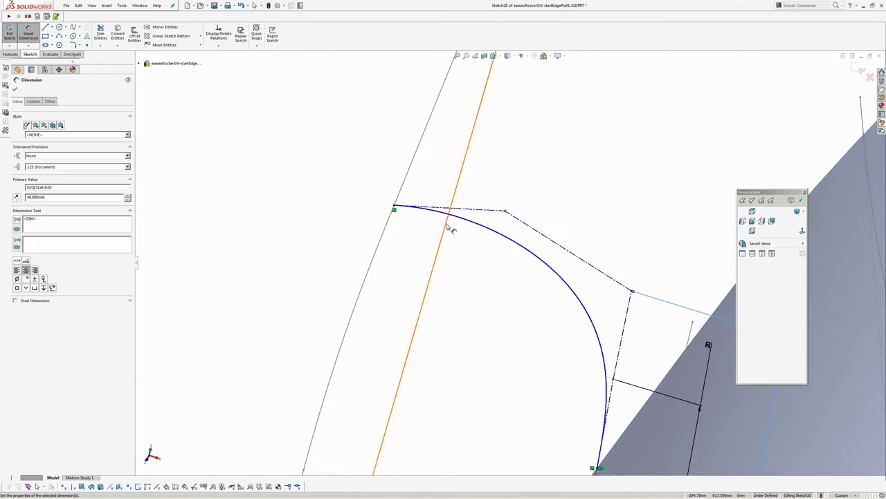
Dimension the corner spline's control-polygon leg at the outer curve end at 15 mm
{"action": "left_click", "coordinate": [482, 214]}
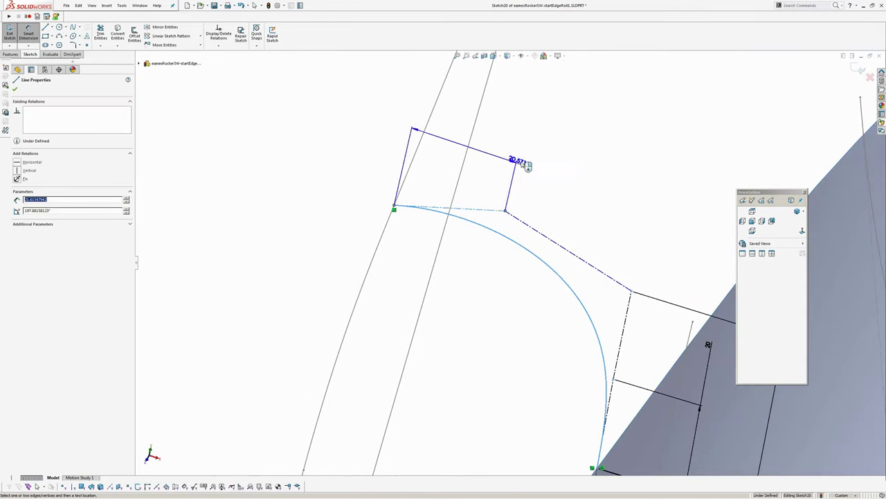
{"action": "left_click", "coordinate": [392, 129]}
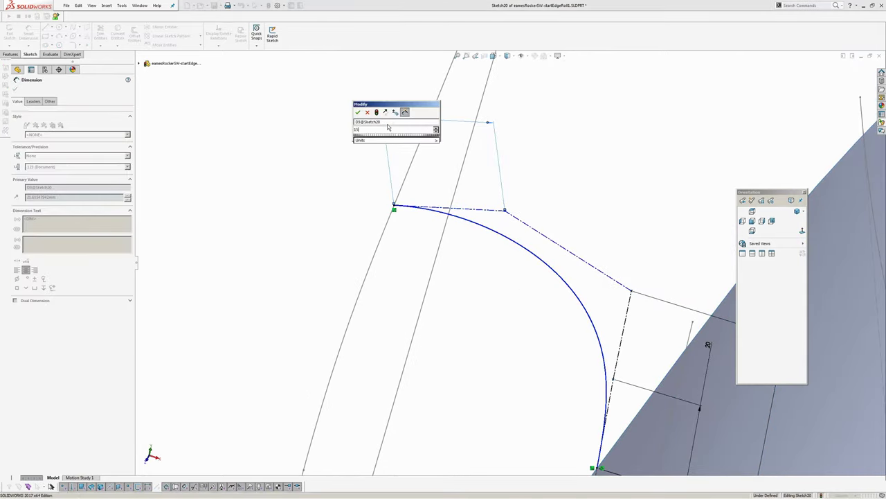
{"action": "key", "text": "Return"}
{"action": "scroll", "coordinate": [444, 263], "scroll_direction": "up", "scroll_amount": 4}
{"action": "mouse_move", "coordinate": [431, 241]}
{"action": "middle_mouse_down"}
{"action": "mouse_move", "coordinate": [405, 192]}
{"action": "mouse_move", "coordinate": [422, 221]}
{"action": "middle_mouse_up"}
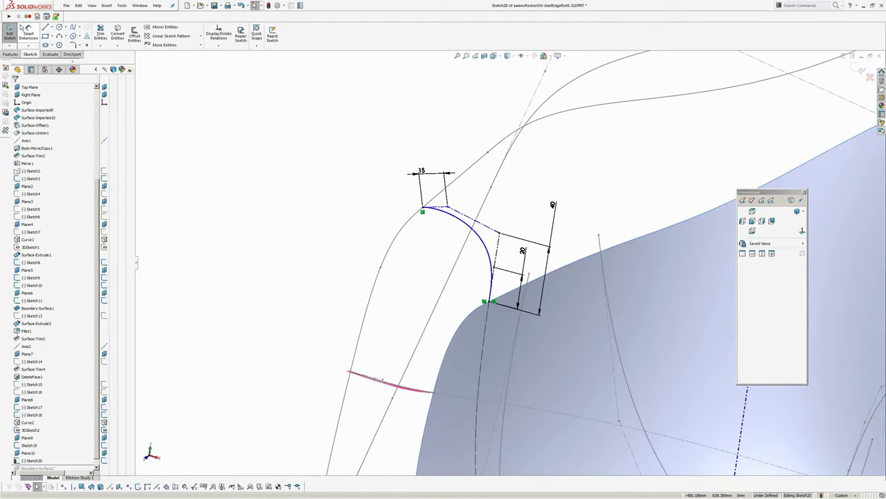
Draw a construction line about 26 mm long down from the corner spline's outer endpoint and make it vertical
{"action": "left_click", "coordinate": [60, 44]}
{"action": "scroll", "coordinate": [456, 226], "scroll_direction": "down", "scroll_amount": 3}
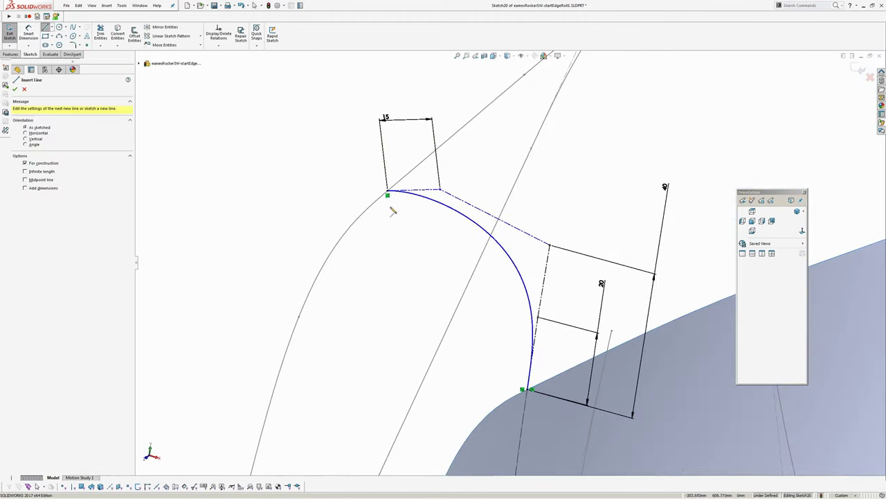
{"action": "left_click", "coordinate": [388, 191]}
{"action": "left_click", "coordinate": [389, 287]}
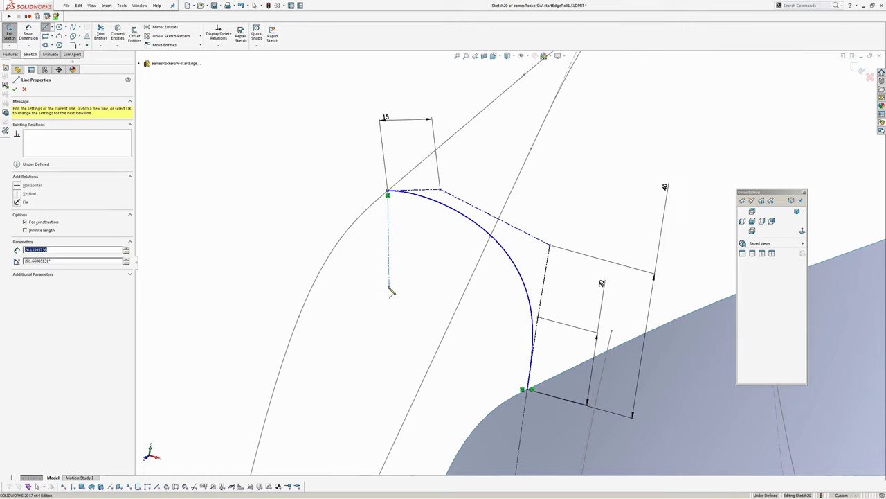
{"action": "right_click", "coordinate": [397, 290]}
{"action": "left_click", "coordinate": [414, 295]}
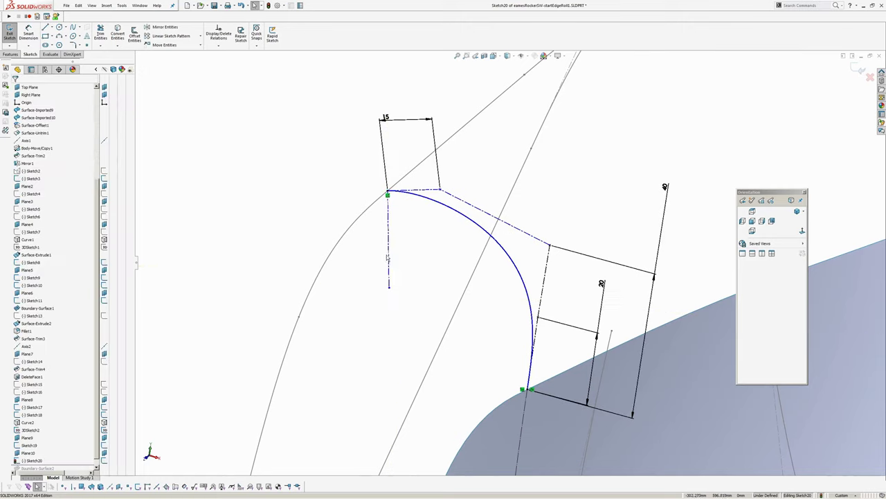
{"action": "left_click", "coordinate": [420, 229]}
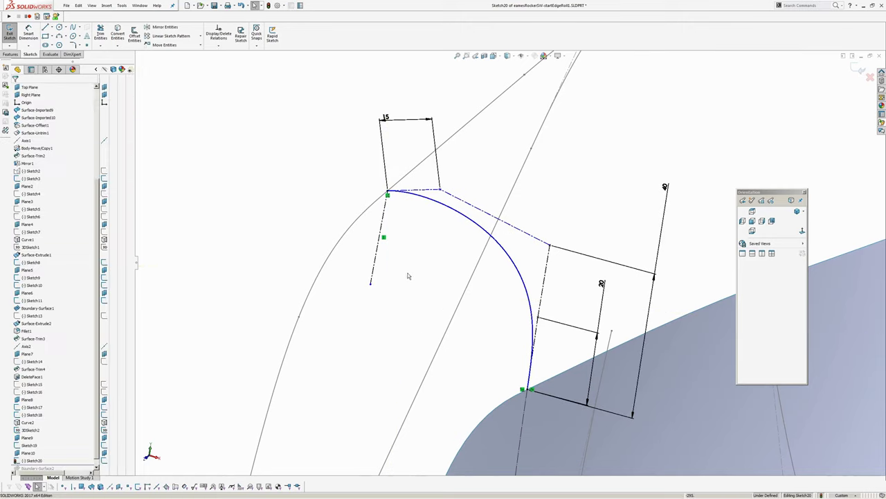
Dimension the angle between the corner spline's outer control leg and the vertical construction line at 100°
{"action": "left_click", "coordinate": [435, 192]}
{"action": "left_click", "coordinate": [382, 223]}
{"action": "left_click", "coordinate": [408, 247]}
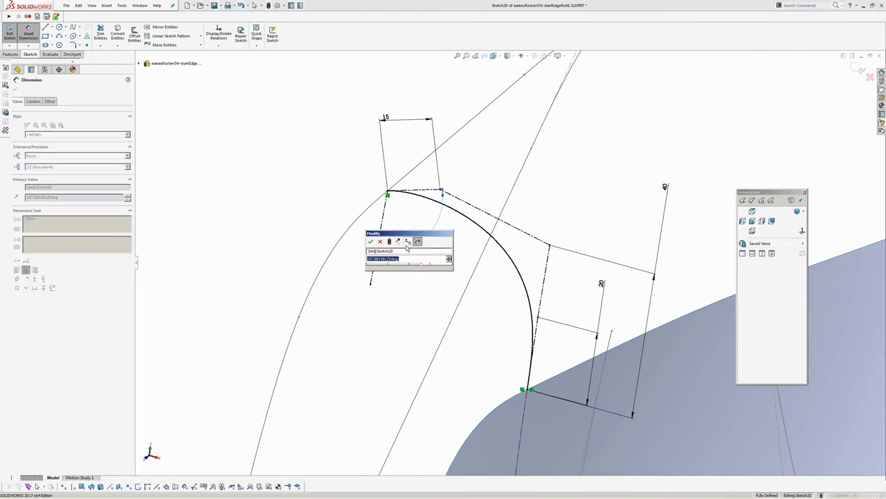
{"action": "type", "text": "100"}
{"action": "key", "text": "Return"}
{"action": "scroll", "coordinate": [443, 247], "scroll_direction": "up", "scroll_amount": 4}
{"action": "mouse_move", "coordinate": [474, 274]}
{"action": "middle_mouse_down", "text": "ctrl"}
{"action": "mouse_move", "coordinate": [413, 201]}
{"action": "mouse_move", "coordinate": [431, 180]}
{"action": "mouse_move", "coordinate": [401, 208]}
{"action": "mouse_move", "coordinate": [380, 186]}
{"action": "mouse_move", "coordinate": [367, 218]}
{"action": "middle_mouse_up", "text": "ctrl"}
{"action": "scroll", "coordinate": [367, 217], "scroll_direction": "up", "scroll_amount": 5}
{"action": "scroll", "coordinate": [716, 103], "scroll_direction": "down", "scroll_amount": 2}
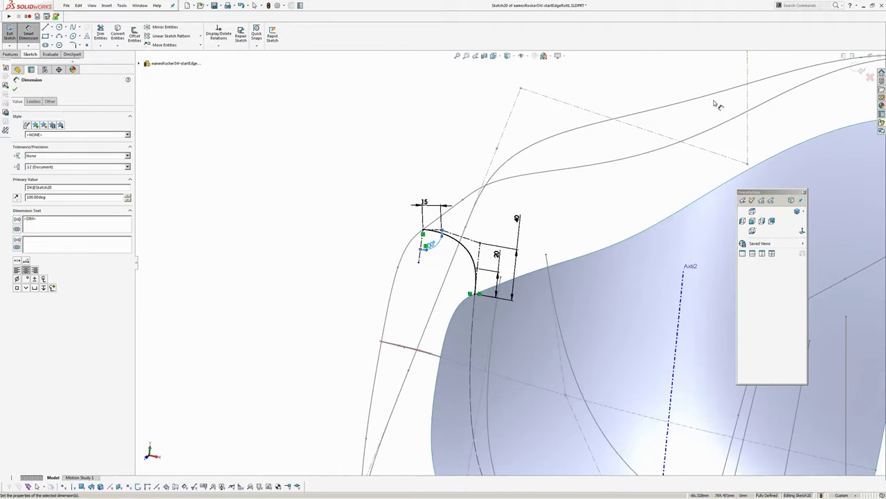
Exit the corner profile sketch and roll the model forward past Boundary-Surface2
{"action": "left_click", "coordinate": [859, 72]}
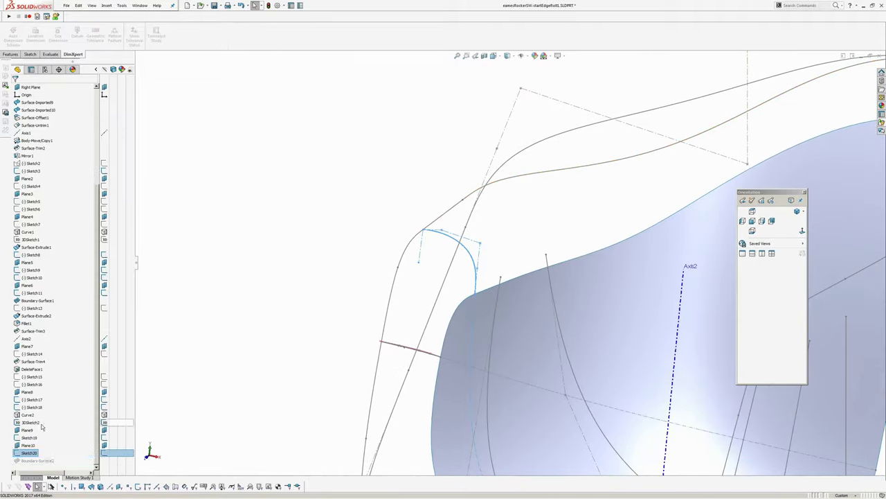
{"action": "left_click_drag", "start_coordinate": [69, 456], "coordinate": [68, 466]}
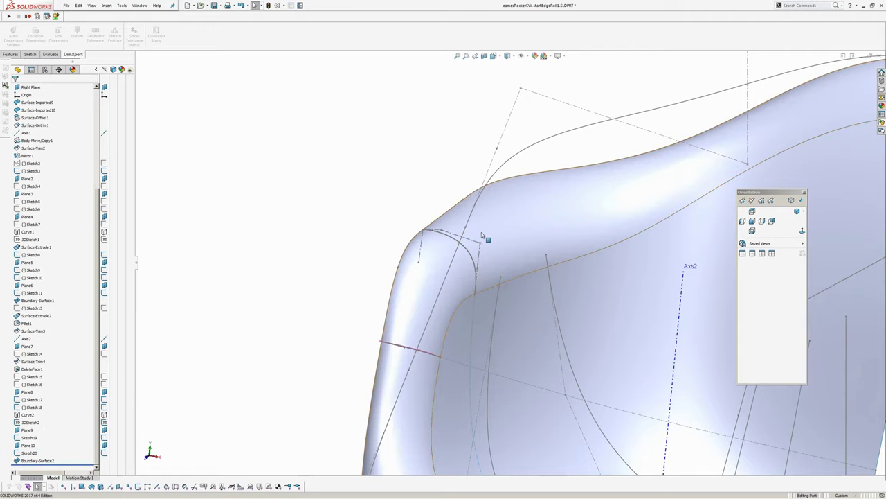
{"action": "middle_click_drag", "start_coordinate": [481, 232], "coordinate": [388, 255]}
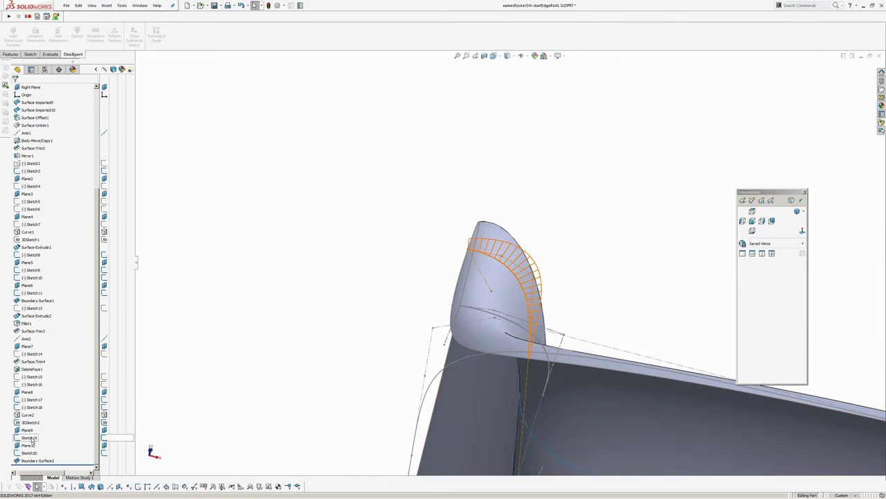
Set the 15 mm control-leg dimension of the side profile Sketch19 to 20 mm and rebuild the model
{"action": "double_click", "coordinate": [481, 164]}
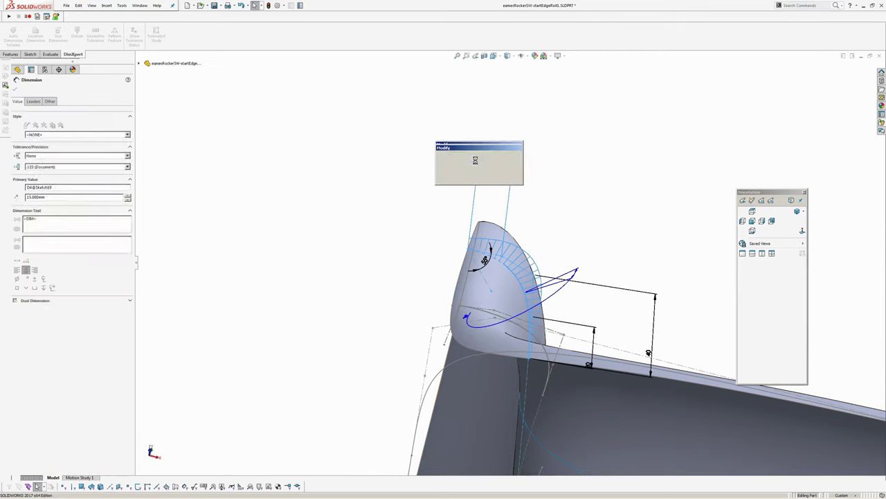
{"action": "type", "text": "20"}
{"action": "key", "text": "Return"}
{"action": "key", "text": "ctrl+b"}
Set the 15 mm outer control-leg dimension of the corner profile Sketch20 to 25 mm and rebuild the model
{"action": "middle_click_drag", "start_coordinate": [510, 244], "coordinate": [165, 311]}
{"action": "left_click", "coordinate": [35, 454]}
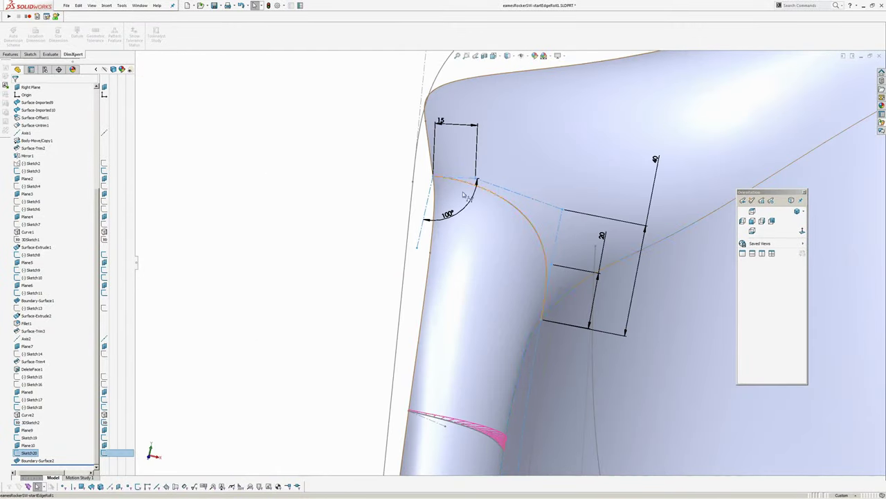
{"action": "double_click", "coordinate": [442, 123]}
{"action": "type", "text": "25"}
{"action": "key", "text": "Return"}
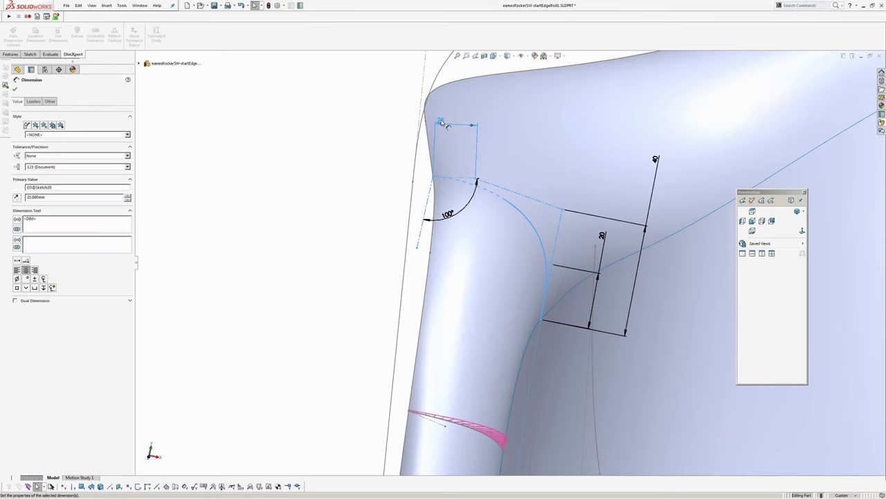
{"action": "key", "text": "ctrl+b"}
{"action": "middle_click_drag", "start_coordinate": [541, 220], "coordinate": [520, 218]}
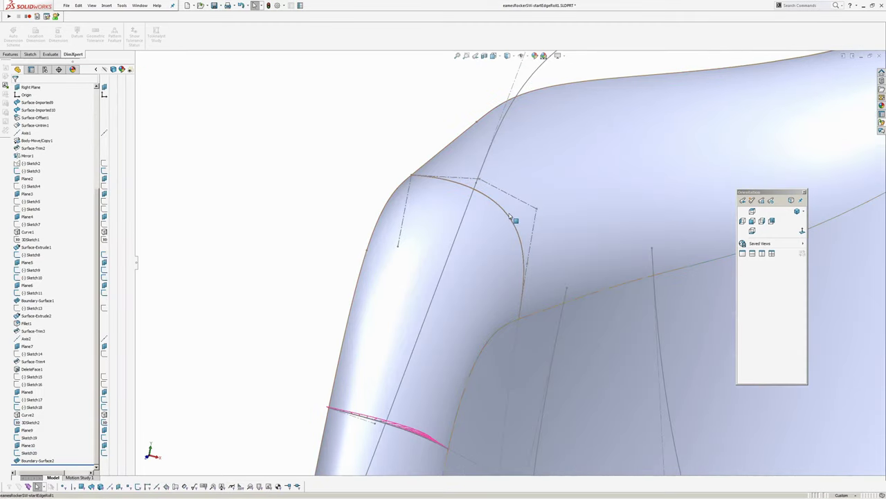
Show curvature combs on the corner profile spline in Sketch20
{"action": "right_click", "coordinate": [512, 219]}
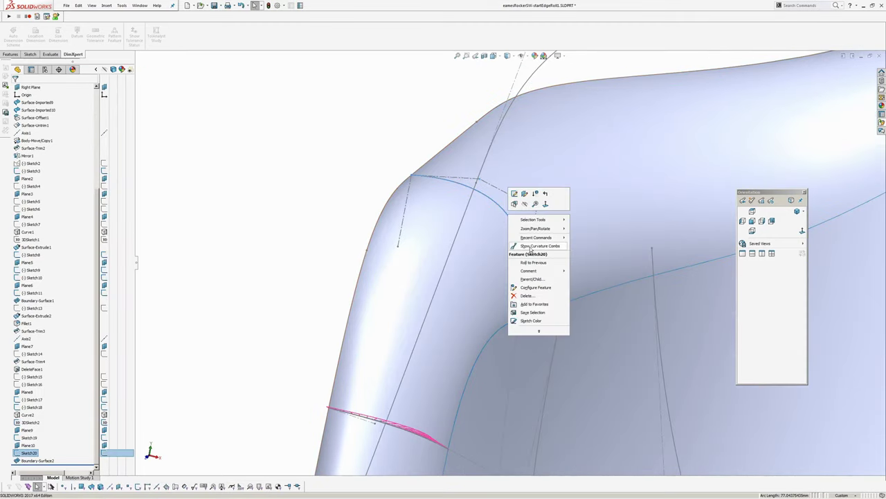
{"action": "left_click", "coordinate": [529, 246]}
{"action": "key", "text": "Return"}
{"action": "middle_click_drag", "start_coordinate": [236, 198], "coordinate": [438, 202]}
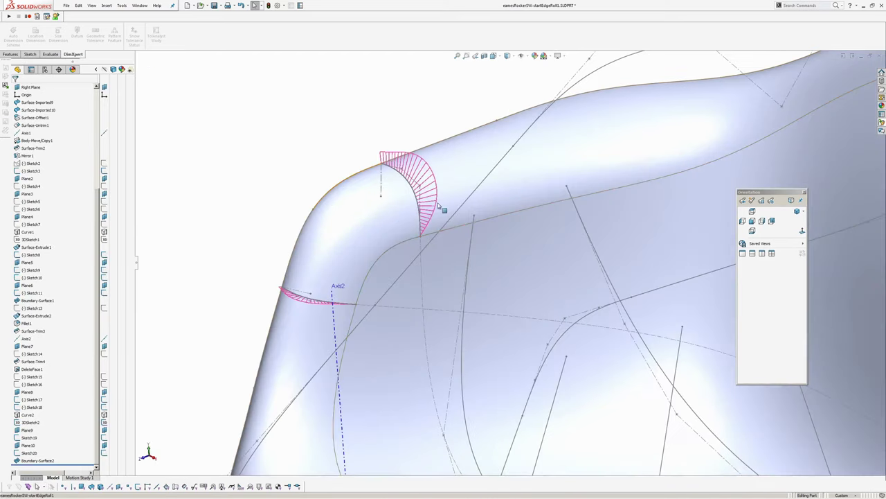
Edit Boundary-Surface2 to add Sketch19 as a Direction 2 curve and try adding the corner profile Sketch20 as well
{"action": "left_click", "coordinate": [40, 461]}
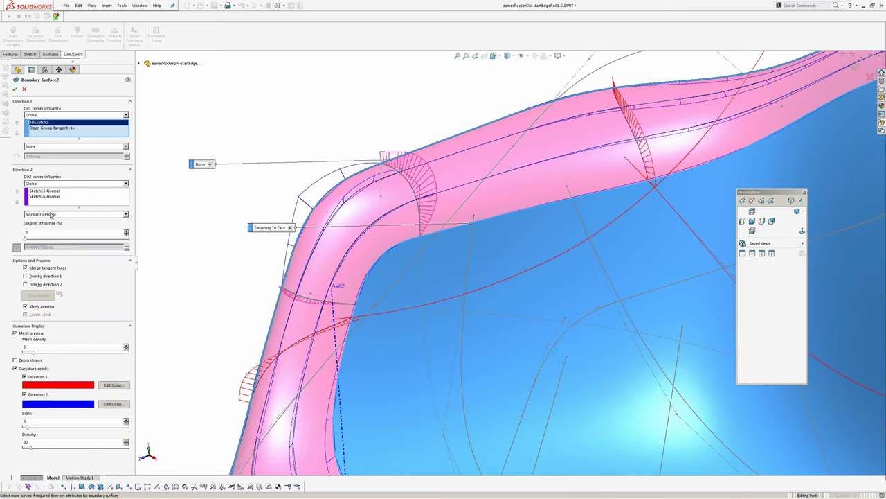
{"action": "left_click", "coordinate": [43, 190]}
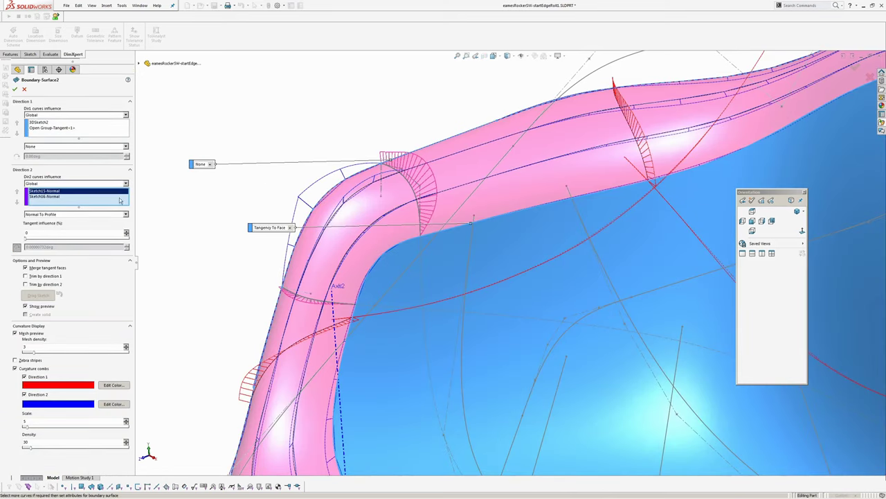
{"action": "scroll", "coordinate": [344, 231], "scroll_direction": "up", "scroll_amount": 3}
{"action": "middle_click_drag", "start_coordinate": [345, 231], "coordinate": [404, 271]}
{"action": "scroll", "coordinate": [404, 271], "scroll_direction": "down", "scroll_amount": 2}
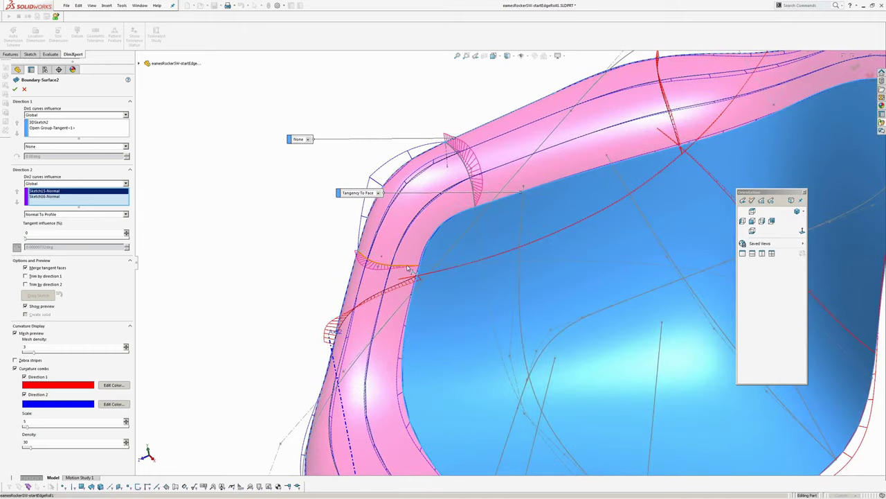
{"action": "left_click", "coordinate": [408, 268]}
{"action": "scroll", "coordinate": [485, 197], "scroll_direction": "down", "scroll_amount": 2}
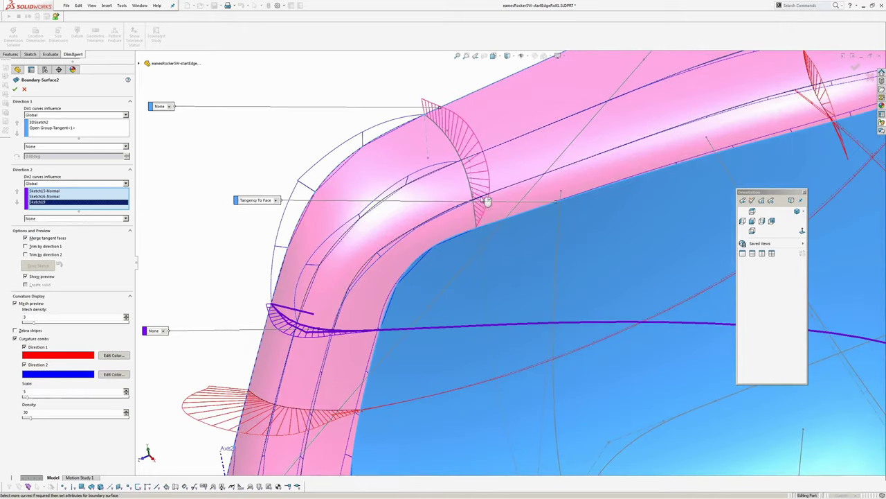
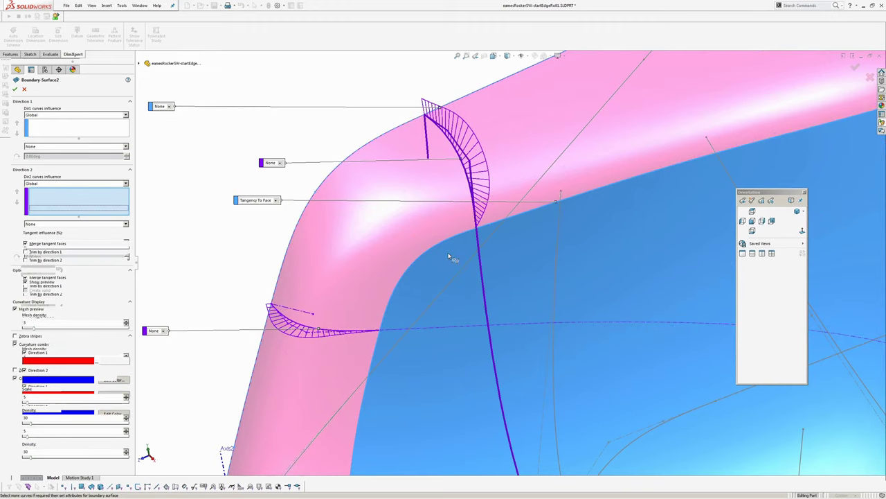
{"action": "scroll", "coordinate": [448, 253], "scroll_direction": "up", "scroll_amount": 6}
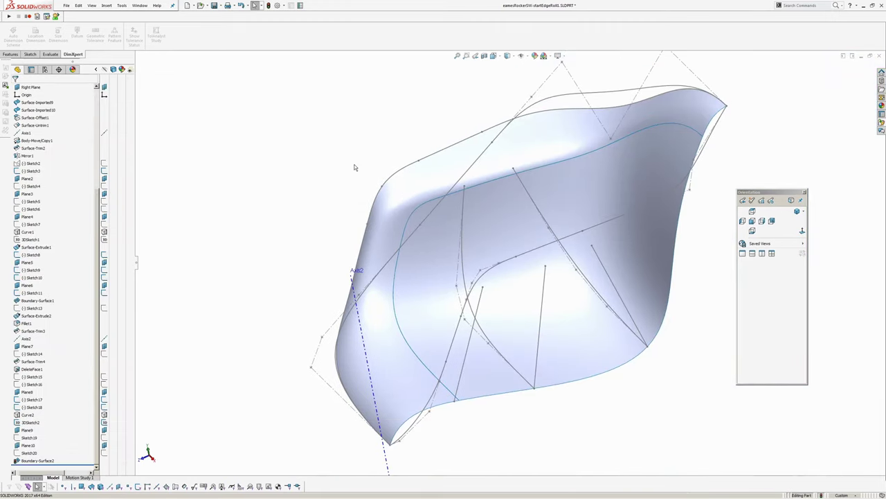
Hide all sketches, curves and axes and inspect the rolled edge around the corner
{"action": "key", "text": "h"}
{"action": "scroll", "coordinate": [441, 201], "scroll_direction": "down", "scroll_amount": 3}
{"action": "middle_click_drag", "start_coordinate": [441, 201], "coordinate": [350, 262]}
{"action": "middle_click_drag", "start_coordinate": [425, 230], "coordinate": [291, 190]}
{"action": "middle_click_drag", "start_coordinate": [435, 187], "coordinate": [102, 339]}
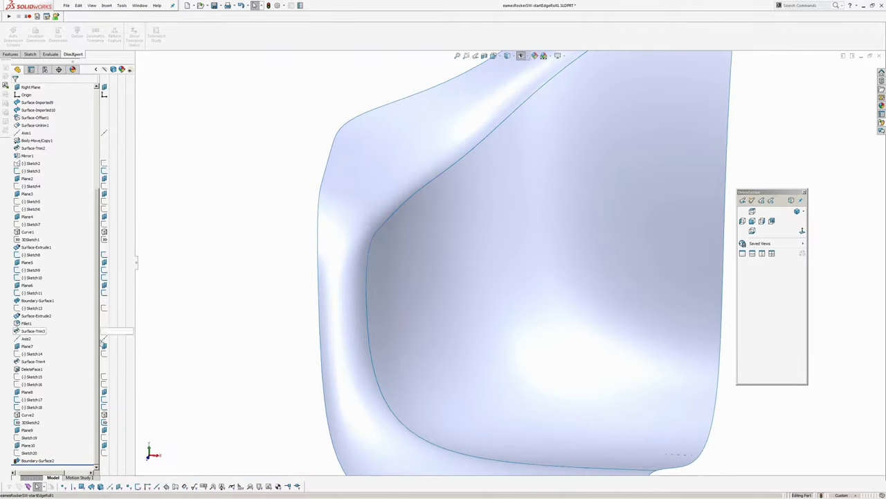
Compare the corner profile Sketch20 with the shape of the rolled edge surface
{"action": "left_click", "coordinate": [29, 454]}
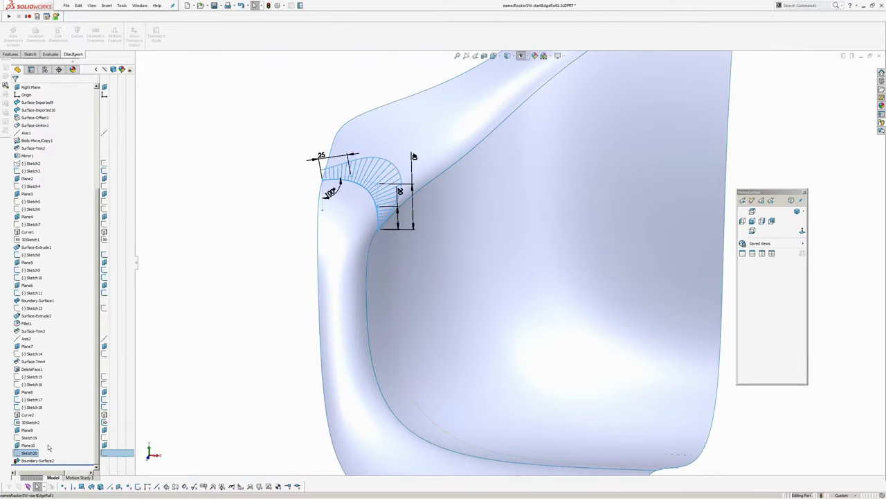
{"action": "scroll", "coordinate": [382, 209], "scroll_direction": "down", "scroll_amount": 2}
{"action": "mouse_move", "coordinate": [382, 208]}
{"action": "middle_mouse_down"}
{"action": "mouse_move", "coordinate": [392, 174]}
{"action": "mouse_move", "coordinate": [380, 189]}
{"action": "middle_mouse_up"}
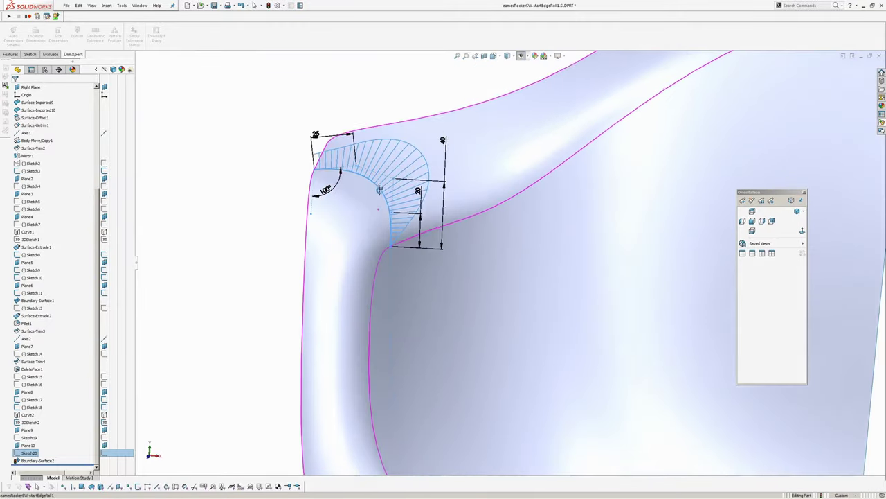
{"action": "key", "text": "Escape"}
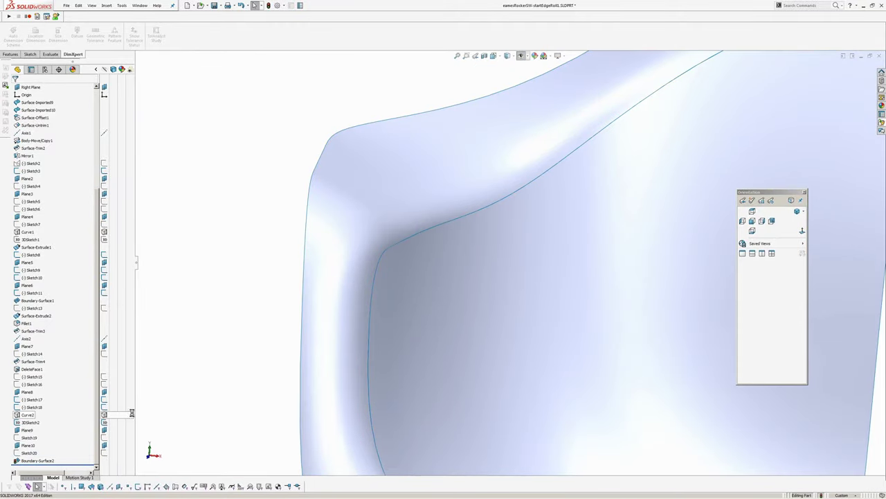
Edit Boundary-Surface2 and remove Sketch19 from its Direction 2 curves
{"action": "left_click", "coordinate": [28, 461]}
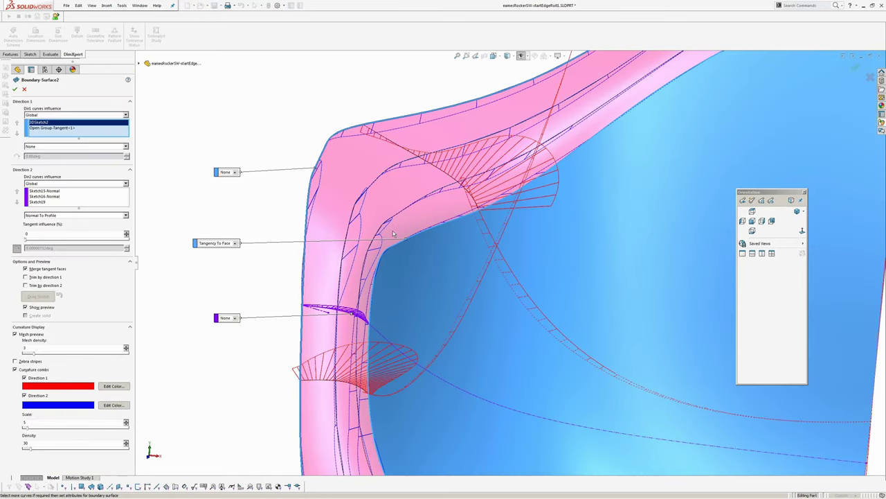
{"action": "middle_click_drag", "start_coordinate": [389, 231], "coordinate": [336, 243]}
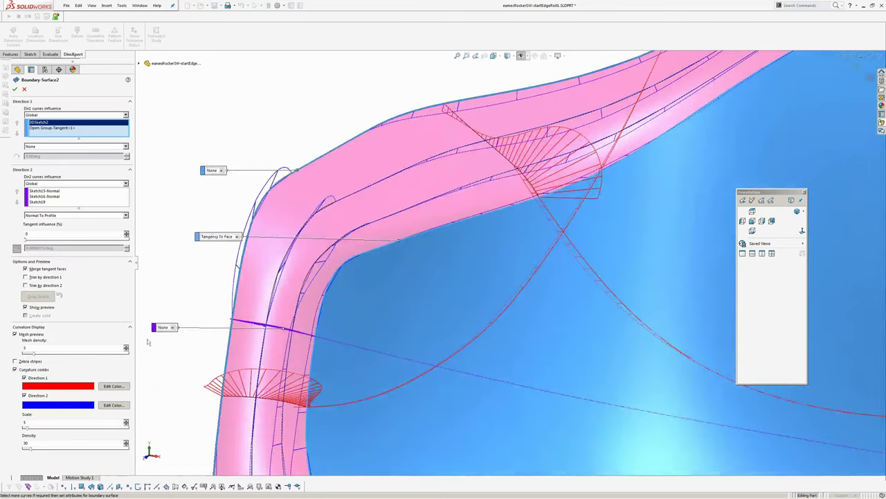
{"action": "left_click", "coordinate": [43, 196]}
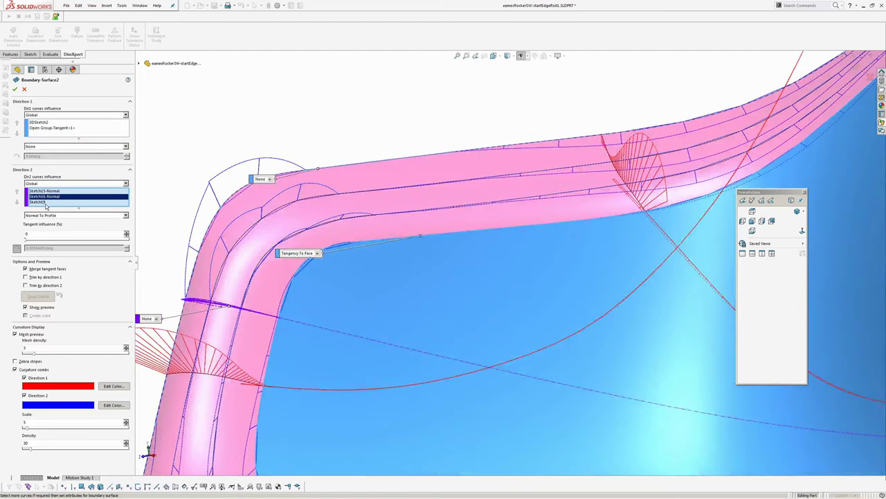
{"action": "left_click", "coordinate": [43, 202]}
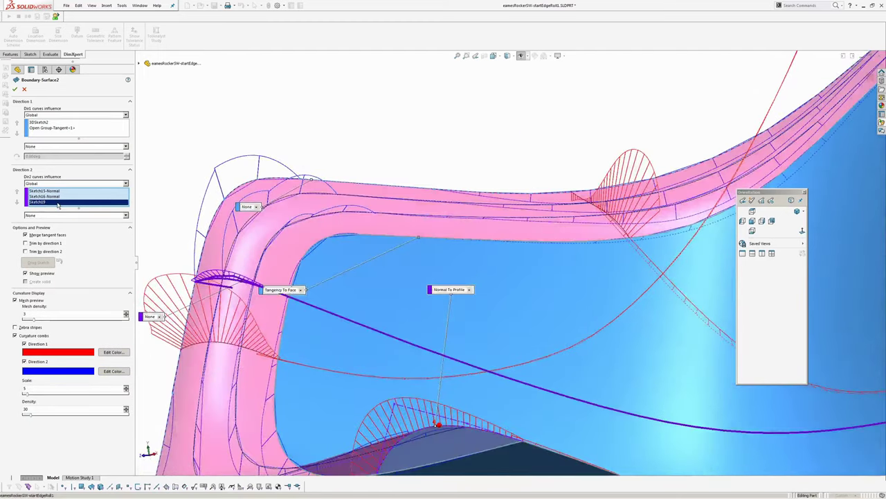
{"action": "right_click", "coordinate": [59, 204]}
{"action": "left_click", "coordinate": [72, 211]}
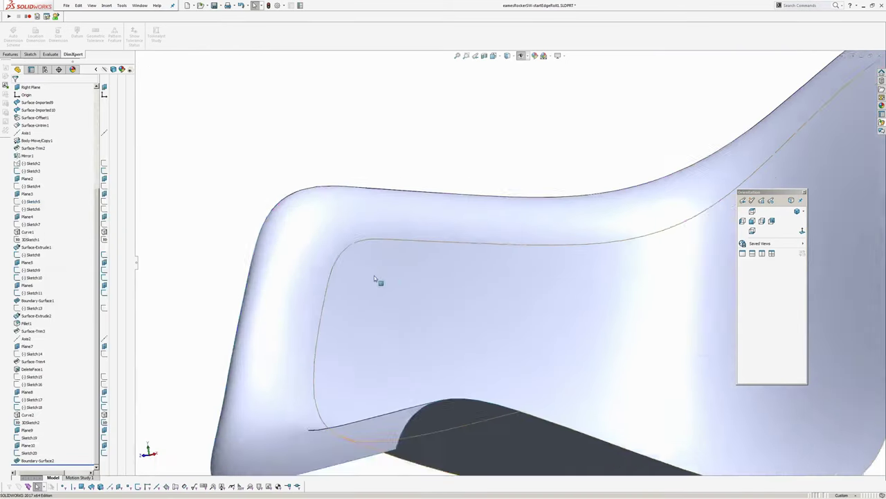
Edit Boundary-Surface2 to add the corner profile Sketch20 as a Direction 2 curve after Sketch16
{"action": "middle_click_drag", "start_coordinate": [374, 276], "coordinate": [384, 307]}
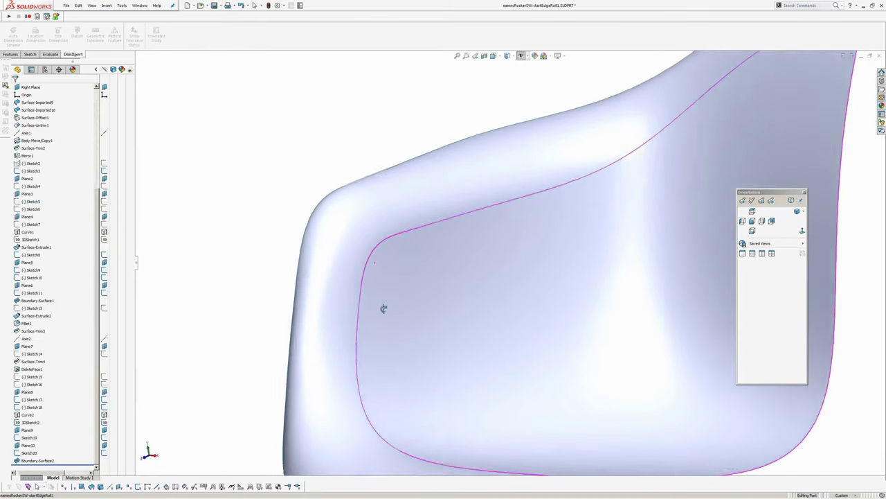
{"action": "left_click", "coordinate": [33, 459]}
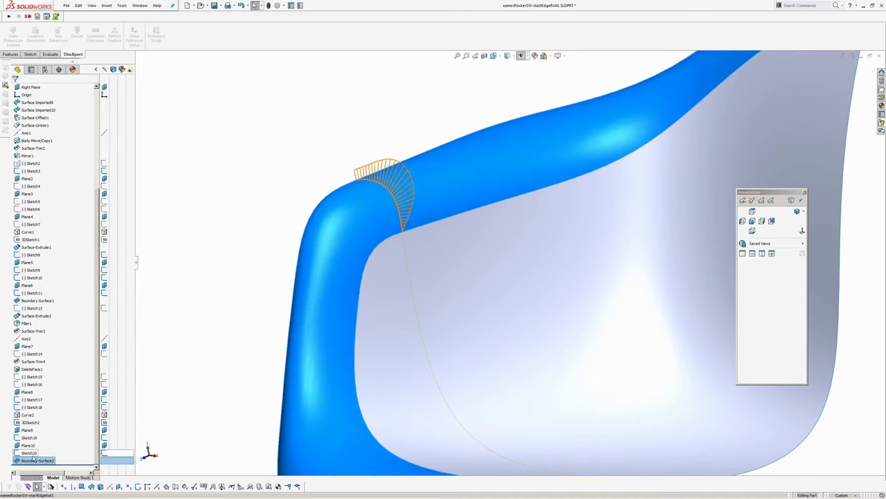
{"action": "left_click", "coordinate": [417, 187]}
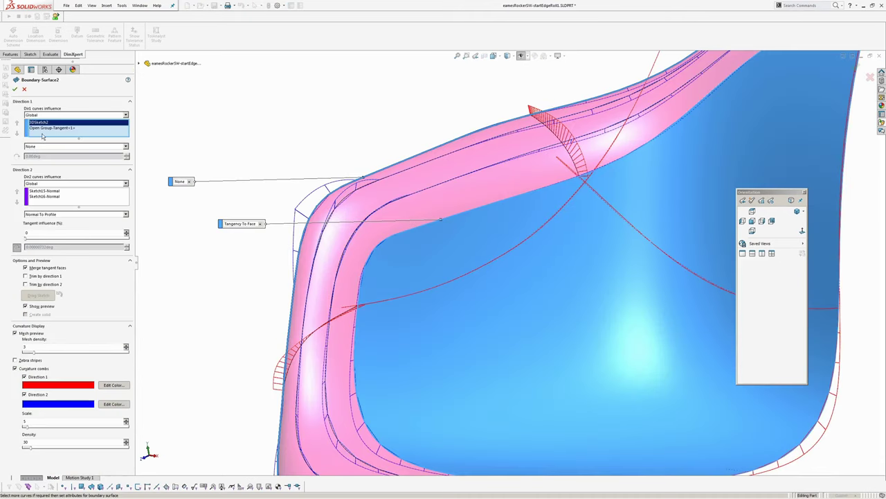
{"action": "left_click", "coordinate": [43, 135]}
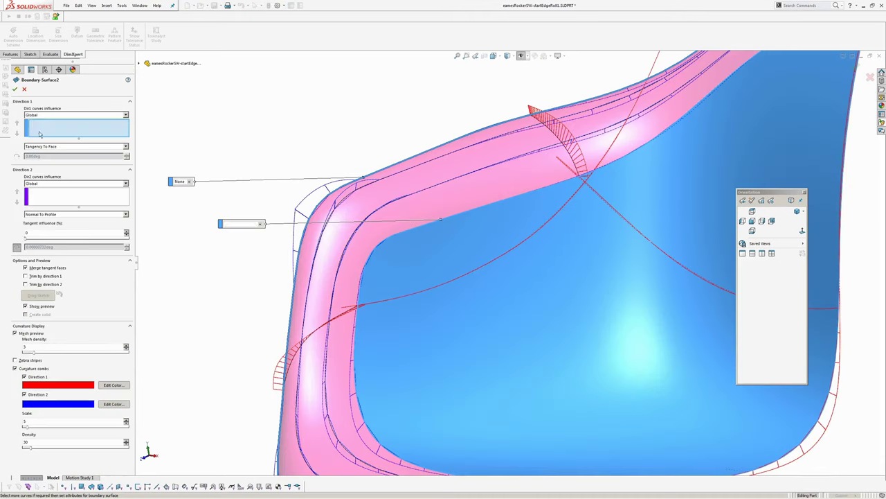
{"action": "left_click", "coordinate": [41, 220]}
{"action": "left_click", "coordinate": [522, 56]}
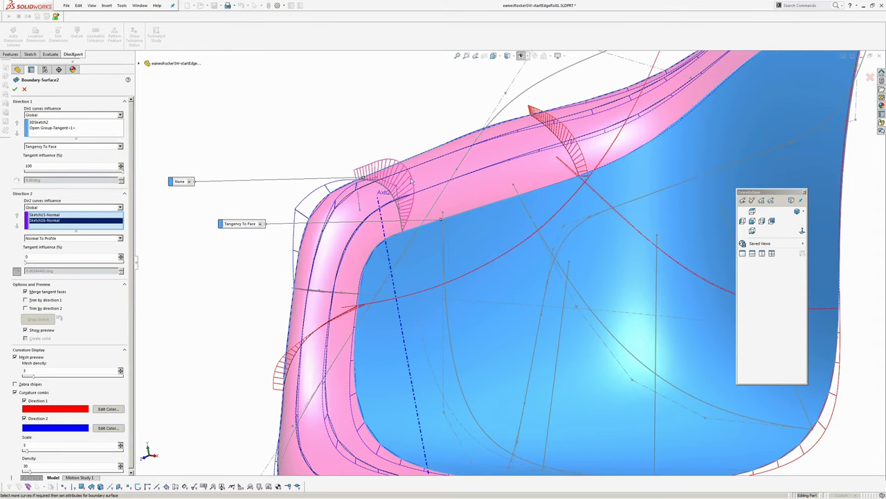
{"action": "middle_click_drag", "start_coordinate": [461, 229], "coordinate": [453, 225]}
{"action": "scroll", "coordinate": [423, 227], "scroll_direction": "down", "scroll_amount": 3}
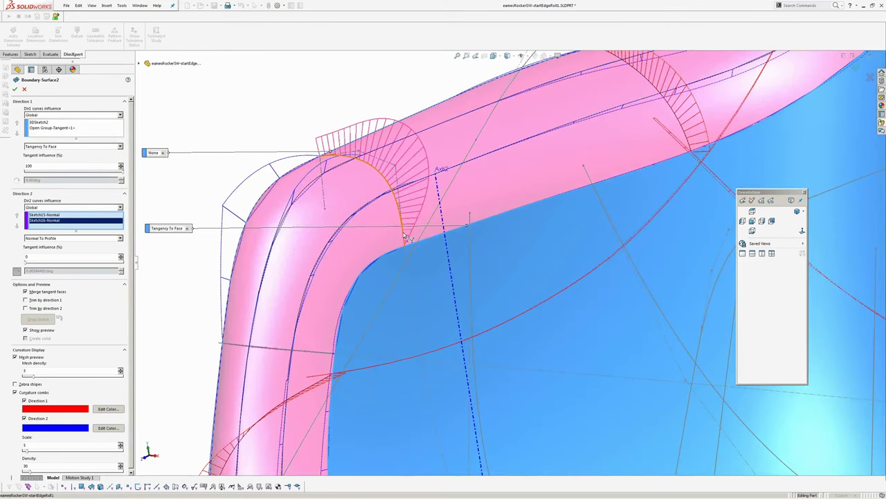
{"action": "left_click", "coordinate": [401, 240]}
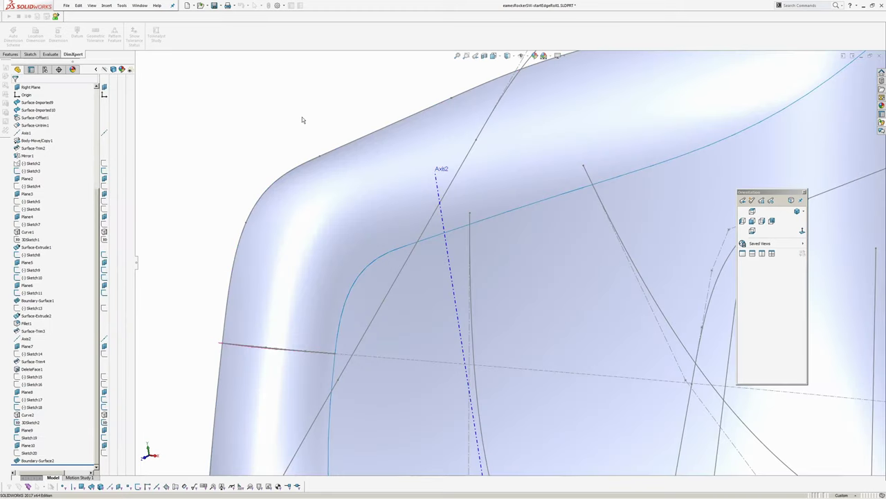
Show the corner profile Sketch20 again and compare it with the rolled edge
{"action": "middle_click_drag", "start_coordinate": [302, 121], "coordinate": [185, 327]}
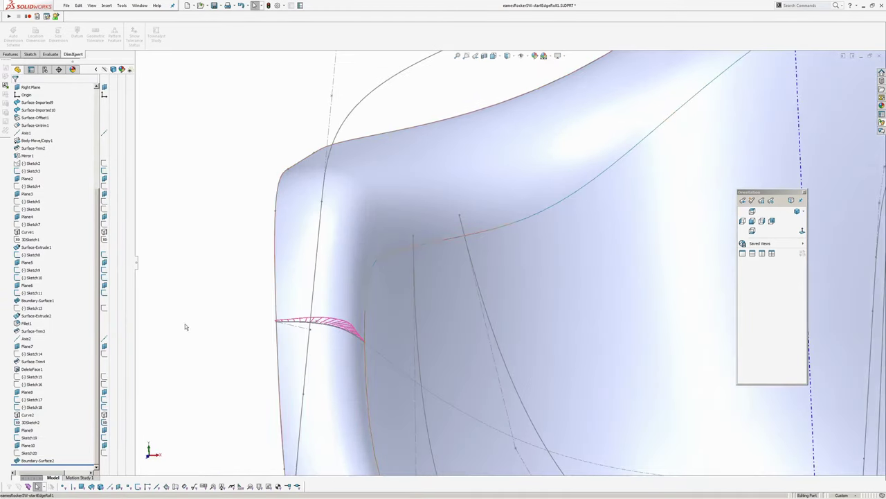
{"action": "left_click", "coordinate": [29, 452]}
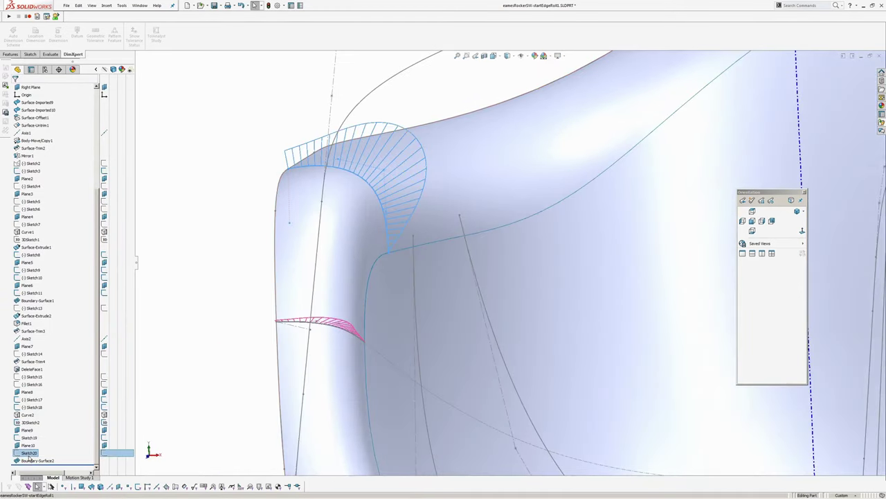
{"action": "left_click", "coordinate": [213, 291]}
{"action": "mouse_move", "coordinate": [213, 291]}
{"action": "middle_mouse_down"}
{"action": "mouse_move", "coordinate": [351, 173]}
{"action": "mouse_move", "coordinate": [293, 113]}
{"action": "mouse_move", "coordinate": [342, 192]}
{"action": "mouse_move", "coordinate": [286, 336]}
{"action": "mouse_move", "coordinate": [348, 178]}
{"action": "mouse_move", "coordinate": [329, 94]}
{"action": "mouse_move", "coordinate": [337, 71]}
{"action": "mouse_move", "coordinate": [307, 353]}
{"action": "mouse_move", "coordinate": [286, 338]}
{"action": "middle_mouse_up"}
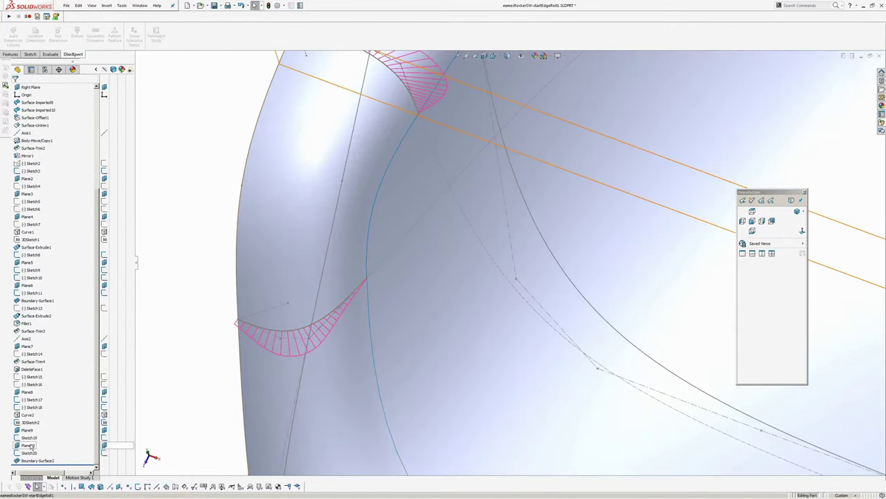
Set the 35-degree spline angle in Sketch19 to 40 degrees and rebuild the model
{"action": "left_click", "coordinate": [308, 338]}
{"action": "double_click", "coordinate": [260, 324]}
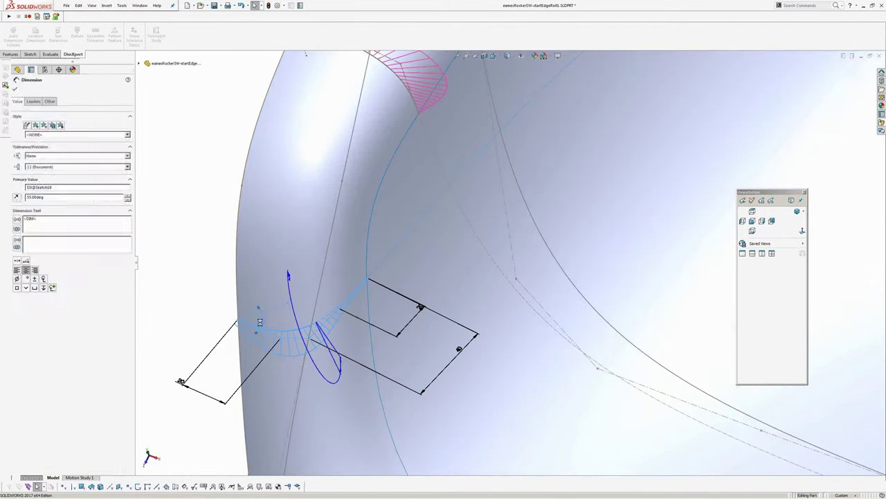
{"action": "type", "text": "40"}
{"action": "key", "text": "Return"}
{"action": "key", "text": "ctrl+b"}
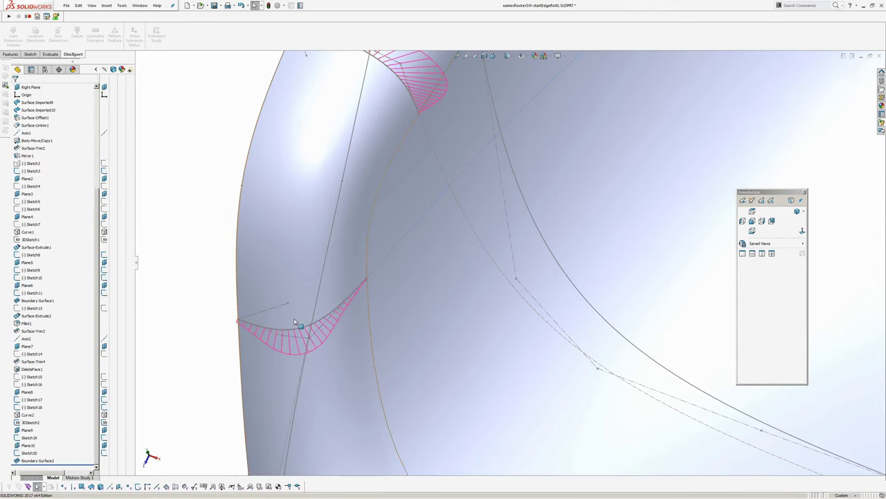
Edit Boundary-Surface2 to add the adjusted profile Sketch19 to its Direction 2 curves
{"action": "left_click", "coordinate": [319, 296]}
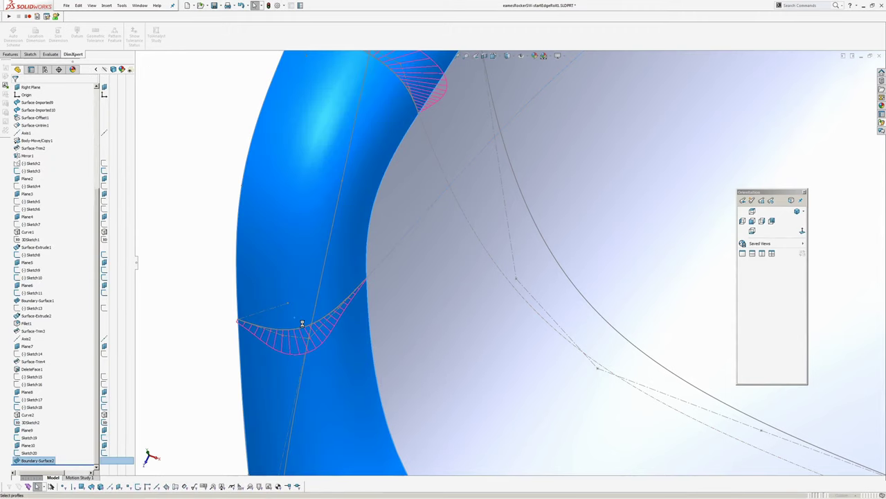
{"action": "left_click", "coordinate": [302, 323]}
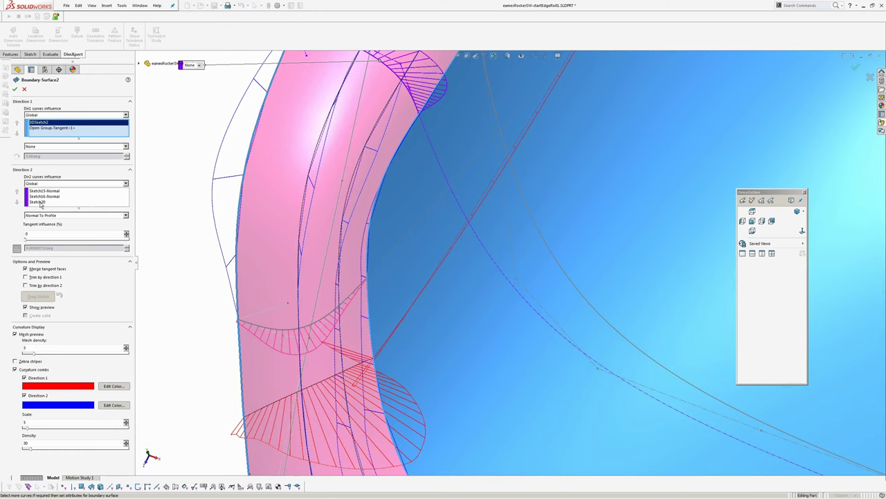
{"action": "left_click", "coordinate": [40, 202]}
{"action": "left_click", "coordinate": [290, 336]}
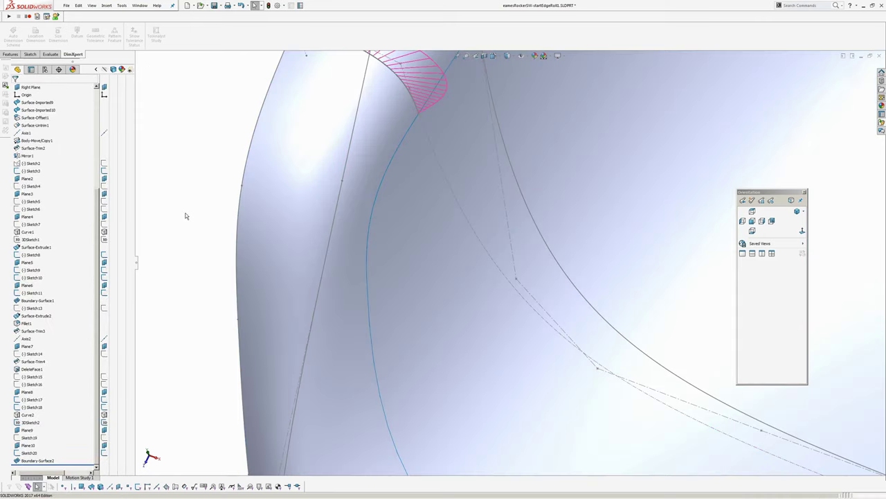
Hide the sketches and reference geometry and knit the trimmed seat surface to Boundary-Surface2
{"action": "middle_click_drag", "start_coordinate": [273, 234], "coordinate": [319, 205]}
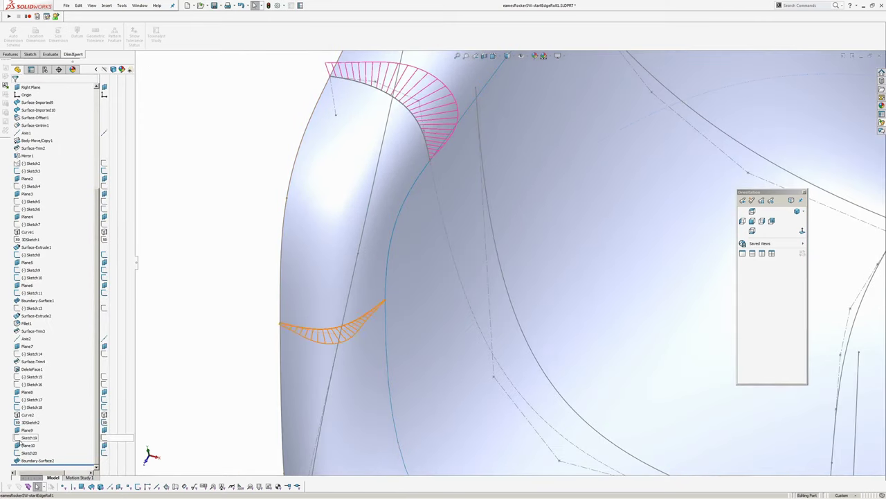
{"action": "mouse_move", "coordinate": [317, 327]}
{"action": "middle_mouse_down"}
{"action": "mouse_move", "coordinate": [311, 243]}
{"action": "mouse_move", "coordinate": [382, 133]}
{"action": "mouse_move", "coordinate": [317, 287]}
{"action": "mouse_move", "coordinate": [388, 289]}
{"action": "mouse_move", "coordinate": [393, 250]}
{"action": "mouse_move", "coordinate": [464, 275]}
{"action": "mouse_move", "coordinate": [366, 310]}
{"action": "middle_mouse_up"}
{"action": "scroll", "coordinate": [353, 235], "scroll_direction": "up", "scroll_amount": 3}
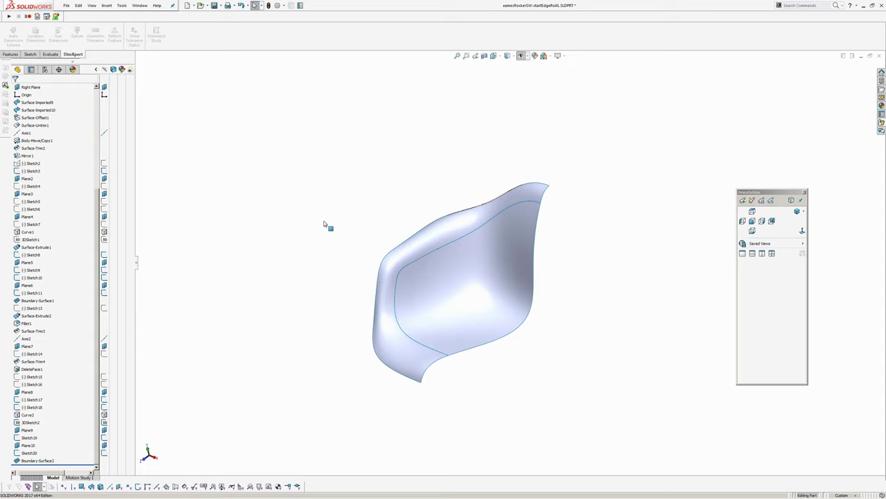
{"action": "key", "text": "k"}
{"action": "left_click", "coordinate": [411, 332]}
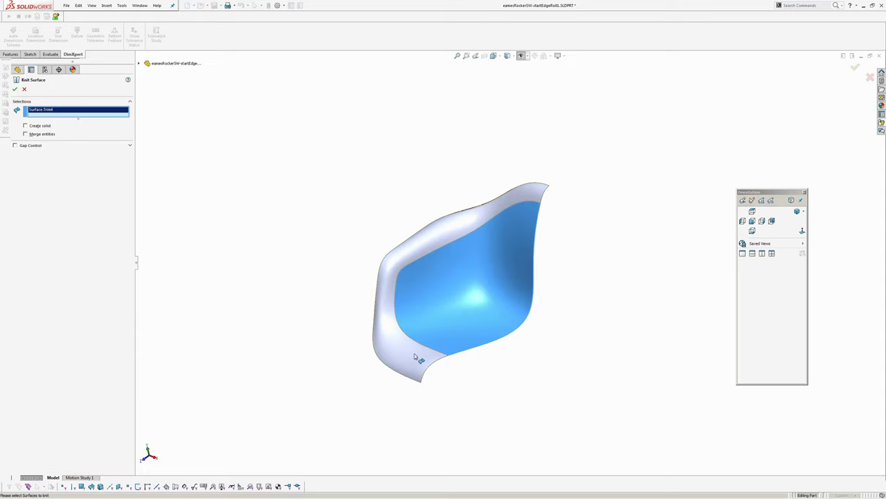
{"action": "left_click", "coordinate": [416, 355]}
{"action": "right_click", "coordinate": [415, 354]}
Offset the entire knitted shell body, replacing the single-face selection and reversing the offset direction
{"action": "middle_click_drag", "start_coordinate": [325, 229], "coordinate": [461, 247]}
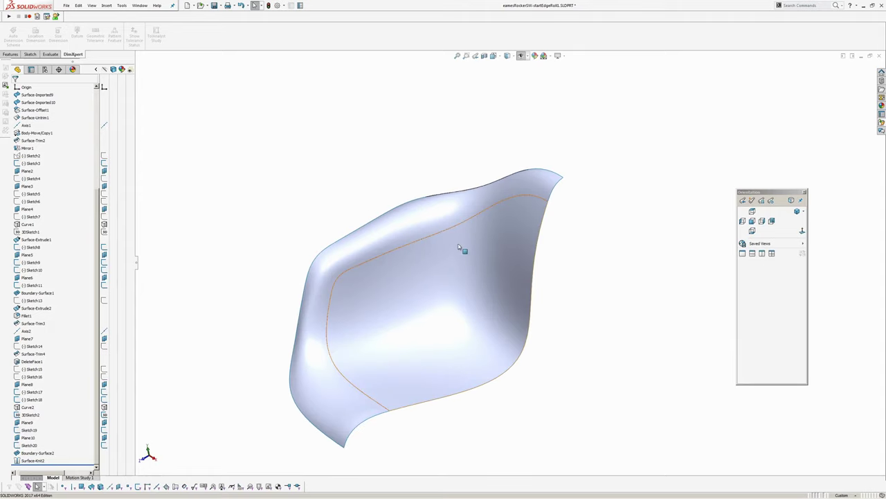
{"action": "key", "text": "o"}
{"action": "left_click", "coordinate": [456, 298]}
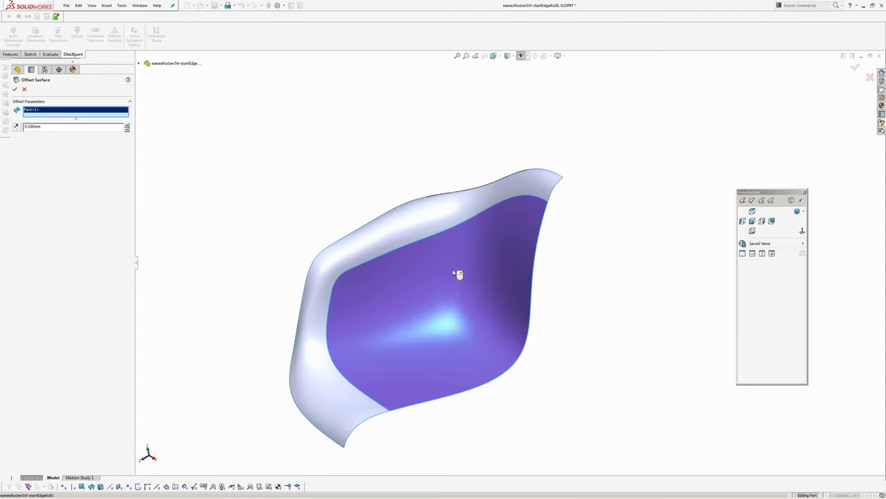
{"action": "right_click", "coordinate": [72, 115]}
{"action": "left_click", "coordinate": [90, 121]}
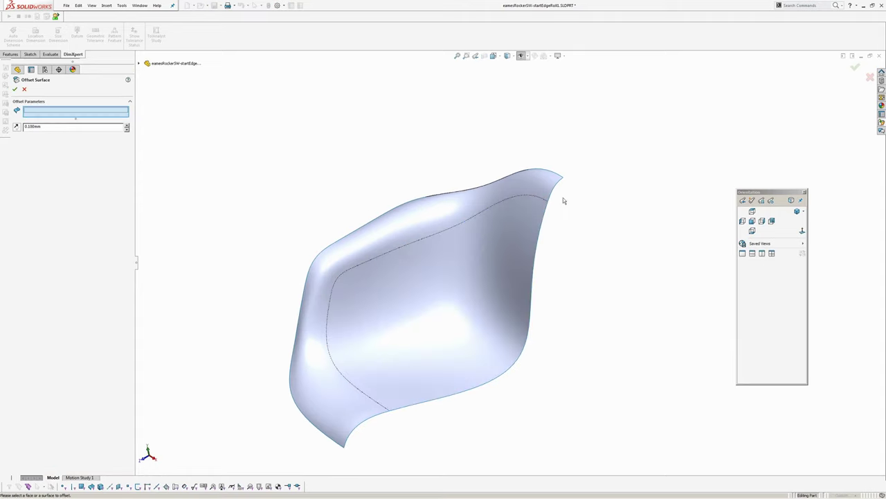
{"action": "right_click", "coordinate": [557, 186]}
{"action": "right_click", "coordinate": [543, 180]}
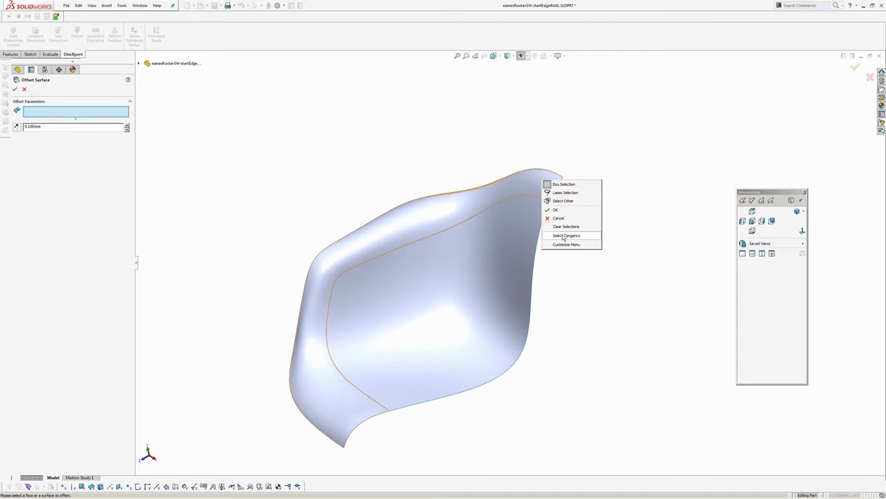
{"action": "left_click", "coordinate": [562, 201]}
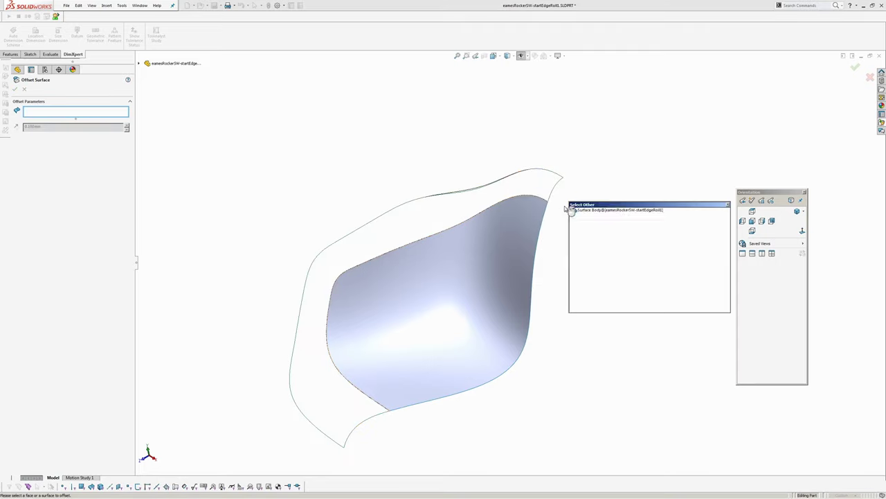
{"action": "left_click", "coordinate": [587, 213]}
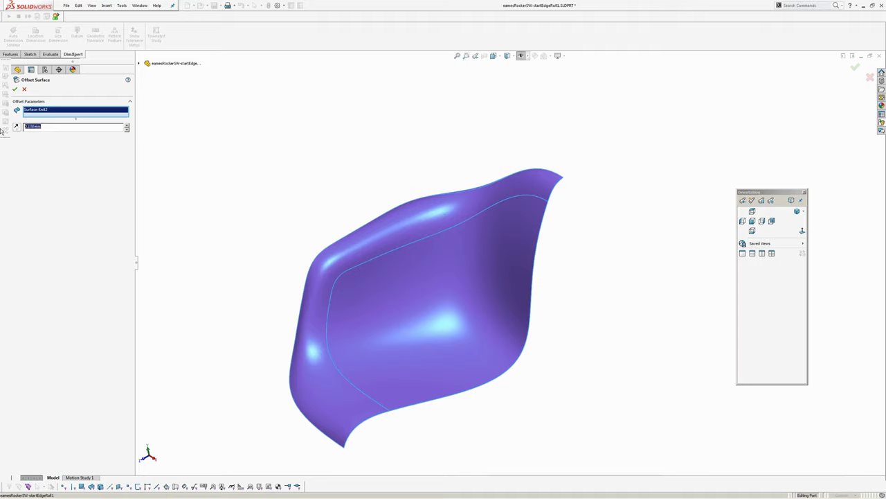
{"action": "key", "text": "Return"}
{"action": "left_click", "coordinate": [16, 126]}
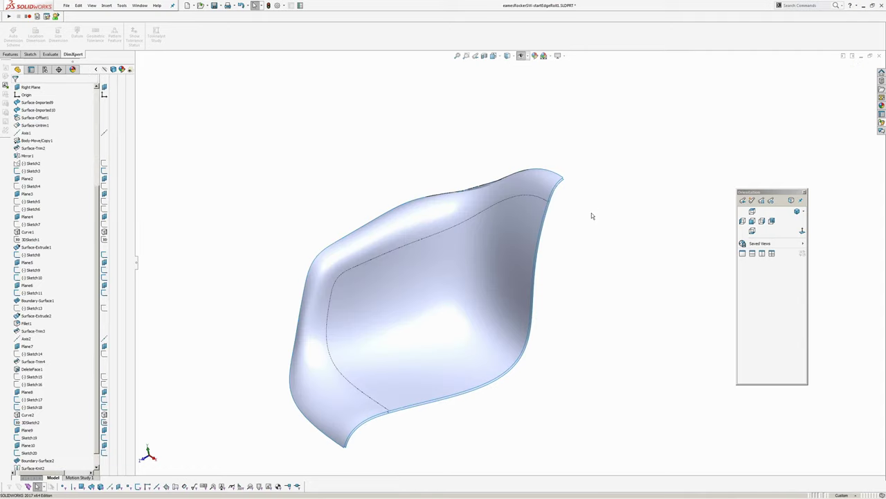
Inspect the offset along the rolled edge and delete Surface-Offset2
{"action": "scroll", "coordinate": [443, 193], "scroll_direction": "down", "scroll_amount": 4}
{"action": "middle_click_drag", "start_coordinate": [464, 195], "coordinate": [455, 251]}
{"action": "scroll", "coordinate": [59, 457], "scroll_direction": "down", "scroll_amount": 1}
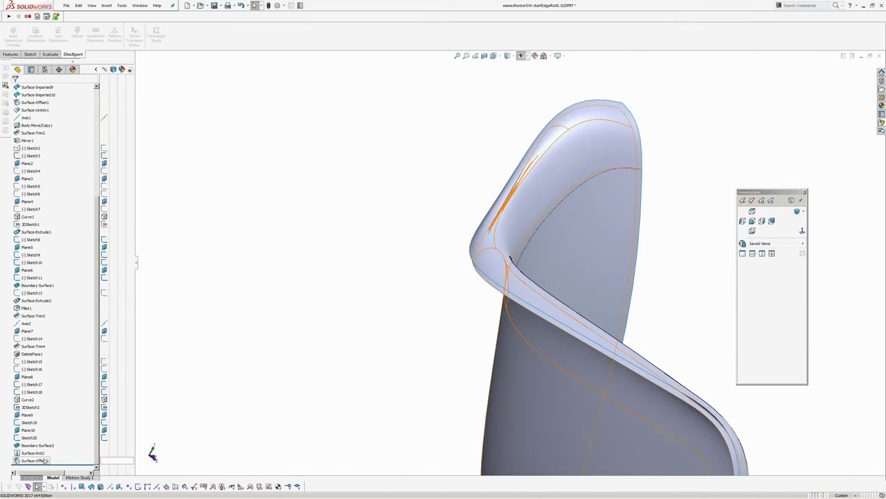
{"action": "left_click", "coordinate": [40, 460]}
{"action": "key", "text": "Delete"}
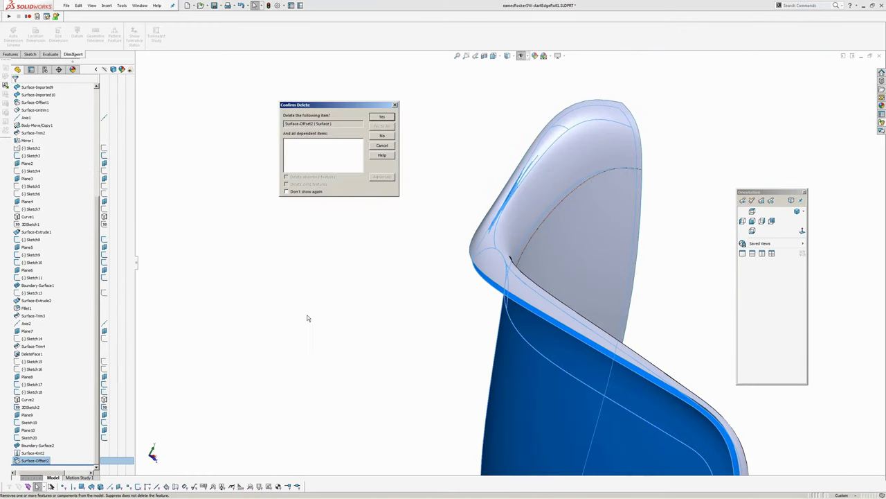
{"action": "left_click", "coordinate": [384, 118]}
Inspect the rolled edge along the shell's back and roll the model history back to before Boundary-Surface2
{"action": "middle_click_drag", "start_coordinate": [493, 231], "coordinate": [517, 174]}
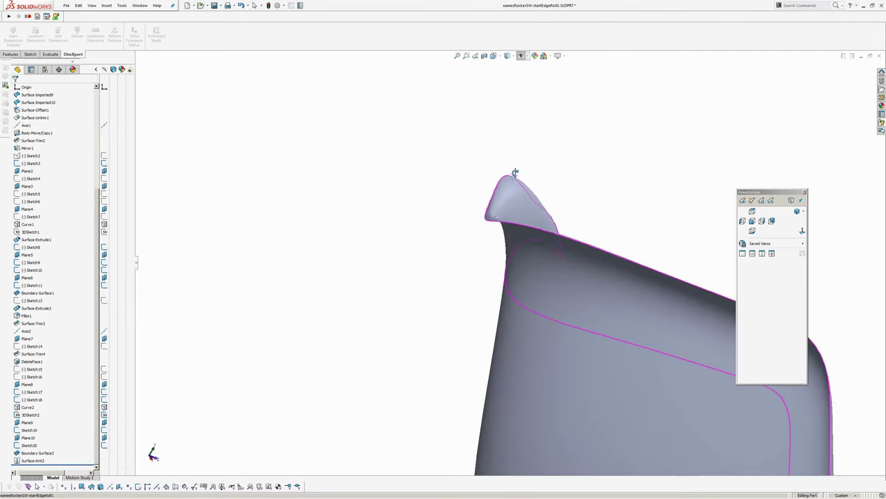
{"action": "scroll", "coordinate": [478, 216], "scroll_direction": "down", "scroll_amount": 3}
{"action": "middle_click_drag", "start_coordinate": [477, 216], "coordinate": [393, 254]}
{"action": "middle_click_drag", "start_coordinate": [470, 169], "coordinate": [506, 257]}
{"action": "left_click", "coordinate": [37, 453]}
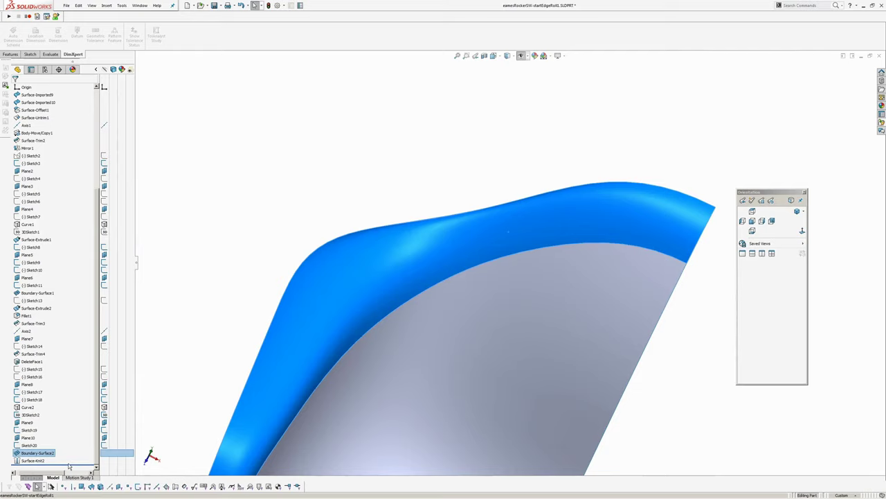
{"action": "left_click_drag", "start_coordinate": [72, 463], "coordinate": [71, 456]}
{"action": "middle_click_drag", "start_coordinate": [541, 261], "coordinate": [417, 242]}
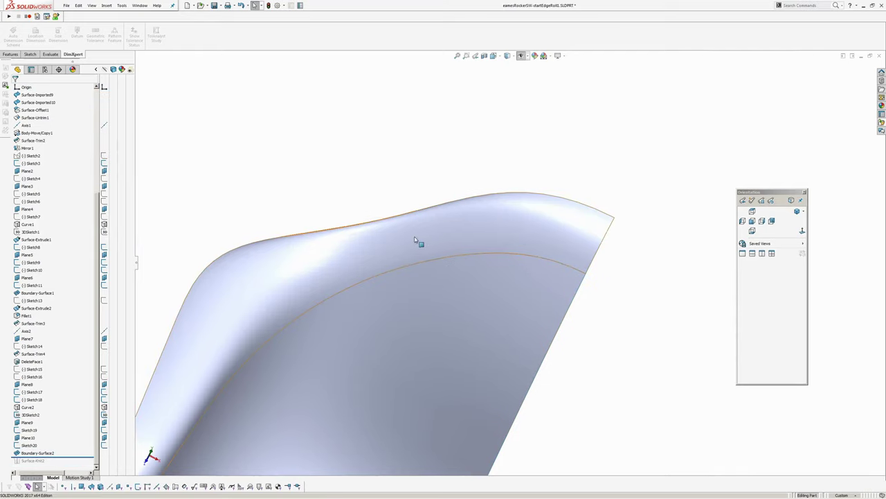
{"action": "left_click", "coordinate": [75, 455]}
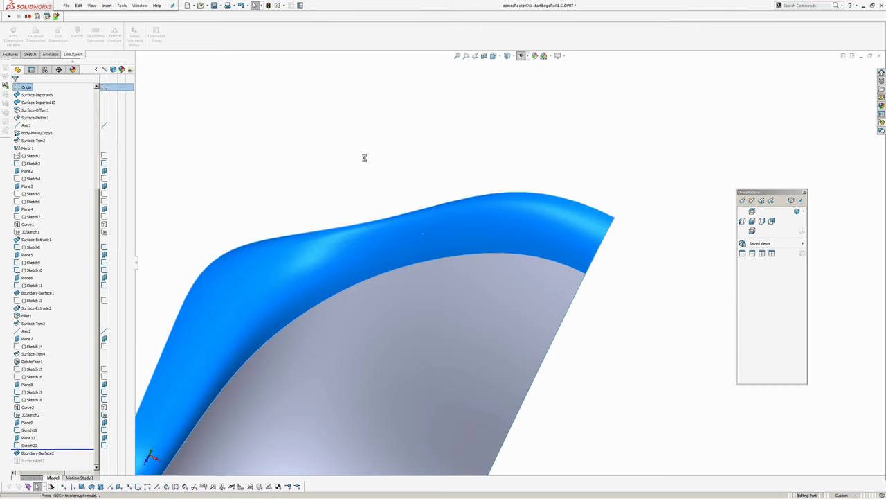
{"action": "mouse_move", "coordinate": [451, 237]}
{"action": "middle_mouse_down"}
{"action": "mouse_move", "coordinate": [406, 171]}
{"action": "mouse_move", "coordinate": [391, 194]}
{"action": "mouse_move", "coordinate": [442, 221]}
{"action": "mouse_move", "coordinate": [470, 216]}
{"action": "middle_mouse_up"}
Create a reference plane perpendicular to the shell's upper edge through a point picked on that edge
{"action": "key", "text": "s"}
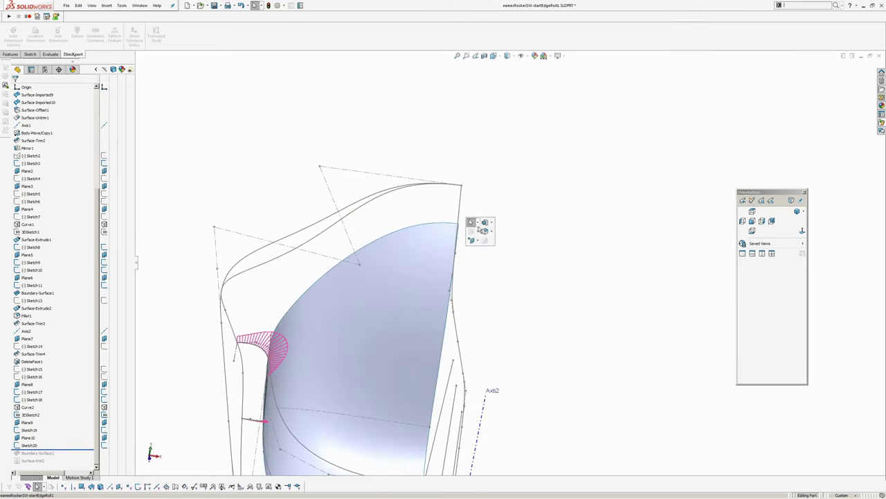
{"action": "left_click", "coordinate": [472, 242]}
{"action": "left_click", "coordinate": [473, 242]}
{"action": "left_click", "coordinate": [473, 241]}
{"action": "left_click", "coordinate": [475, 242]}
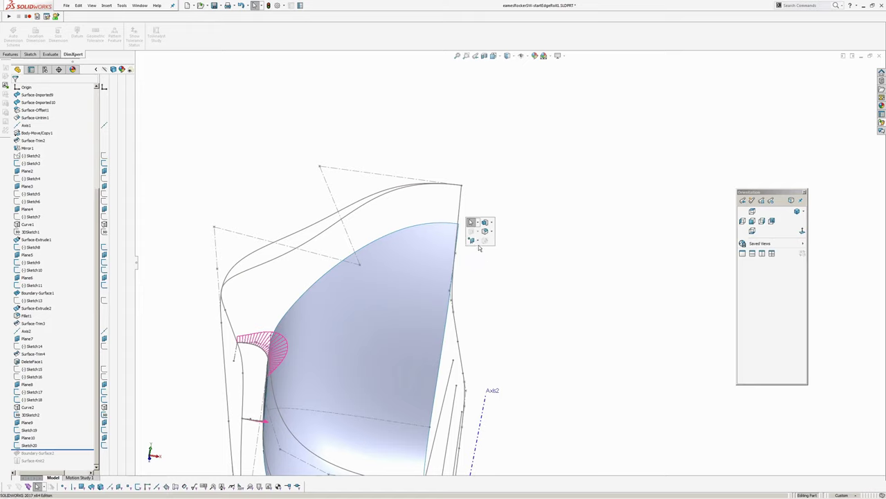
{"action": "left_click", "coordinate": [478, 242]}
{"action": "left_click", "coordinate": [481, 250]}
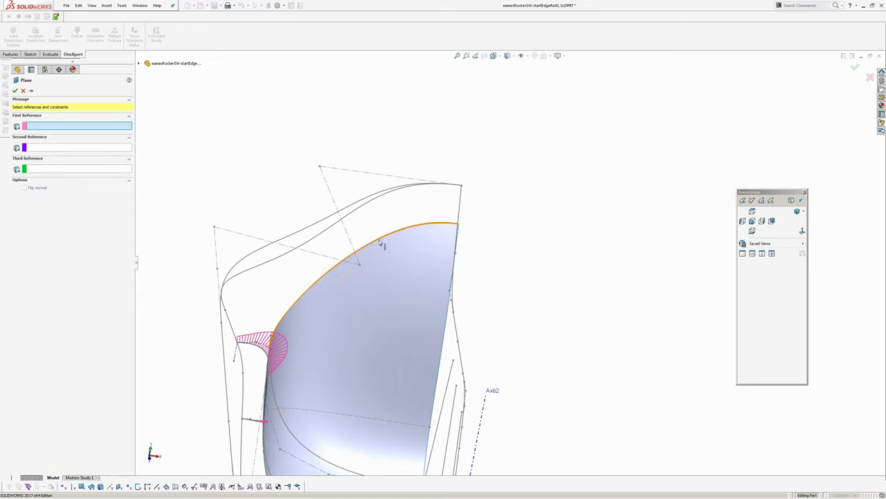
{"action": "middle_click_drag", "start_coordinate": [380, 243], "coordinate": [367, 189]}
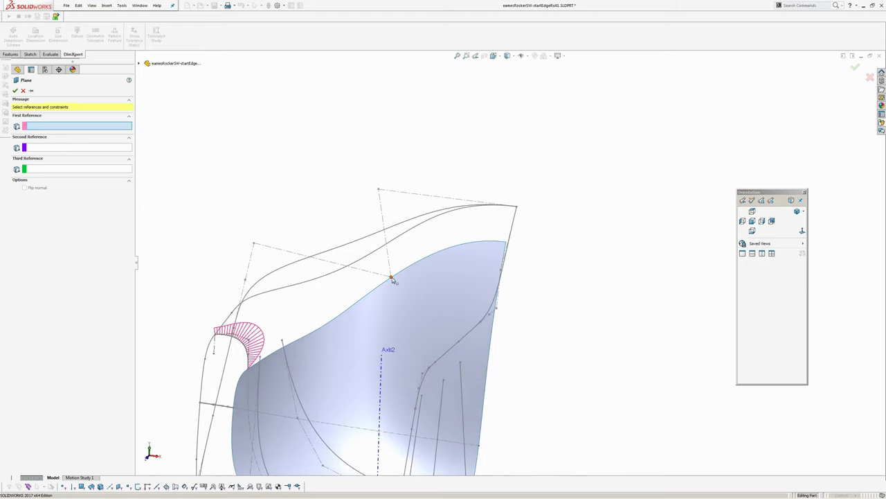
{"action": "middle_click_drag", "start_coordinate": [395, 278], "coordinate": [403, 262]}
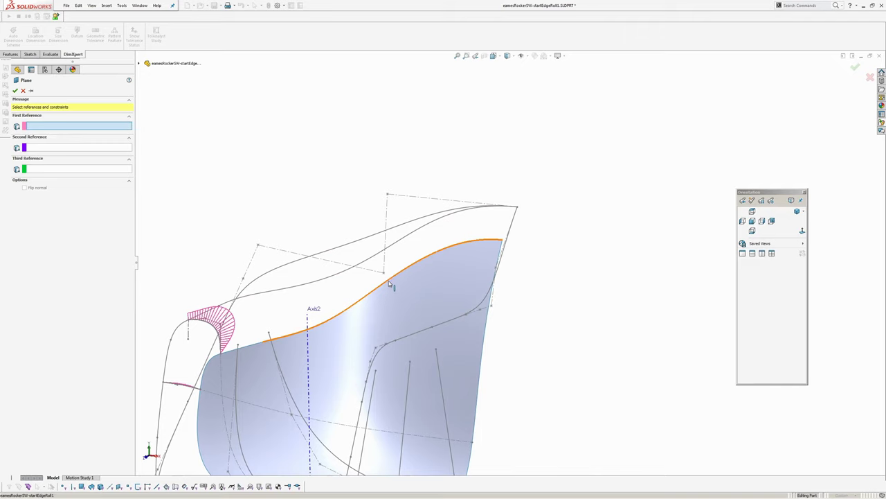
{"action": "left_click", "coordinate": [371, 297]}
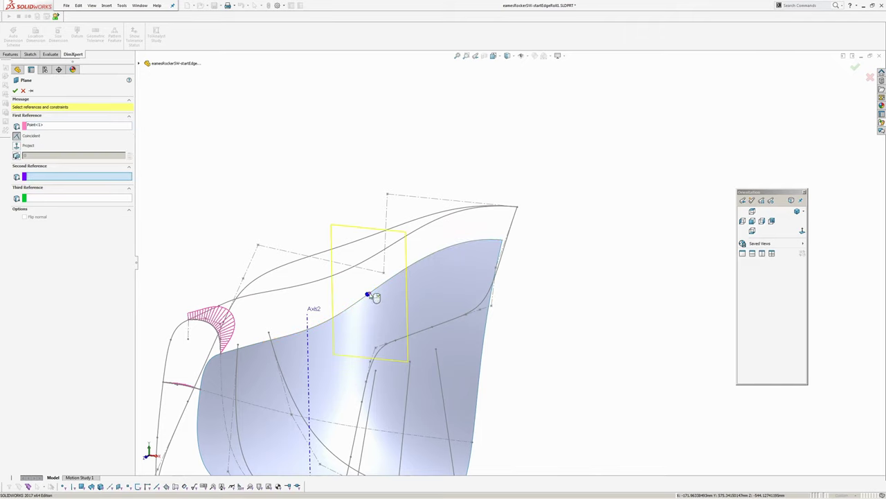
{"action": "left_click", "coordinate": [383, 291]}
{"action": "key", "text": "Return"}
{"action": "mouse_move", "coordinate": [382, 291]}
{"action": "middle_mouse_down"}
{"action": "mouse_move", "coordinate": [398, 245]}
{"action": "mouse_move", "coordinate": [420, 253]}
{"action": "mouse_move", "coordinate": [421, 270]}
{"action": "middle_mouse_up"}
Sketch on the new plane, add the intersection curve with the shell face, and make it construction geometry
{"action": "left_click", "coordinate": [32, 447]}
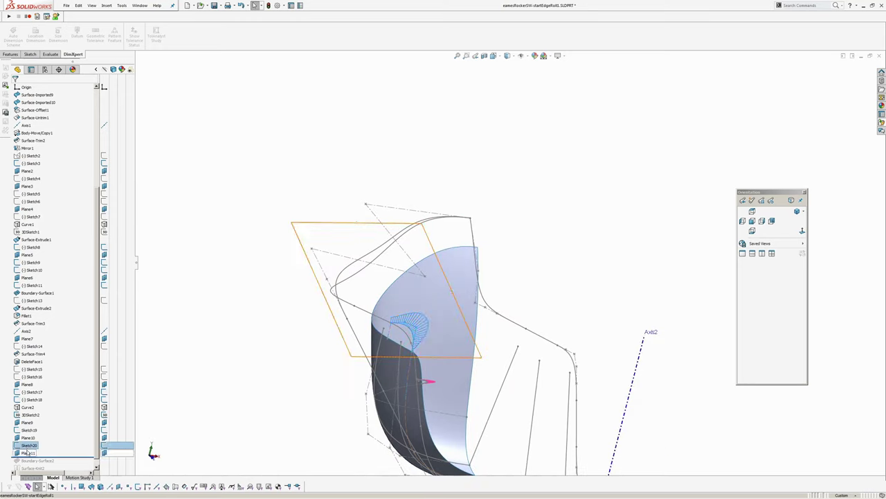
{"action": "left_click", "coordinate": [31, 453]}
{"action": "left_click", "coordinate": [35, 449]}
{"action": "left_click", "coordinate": [34, 449]}
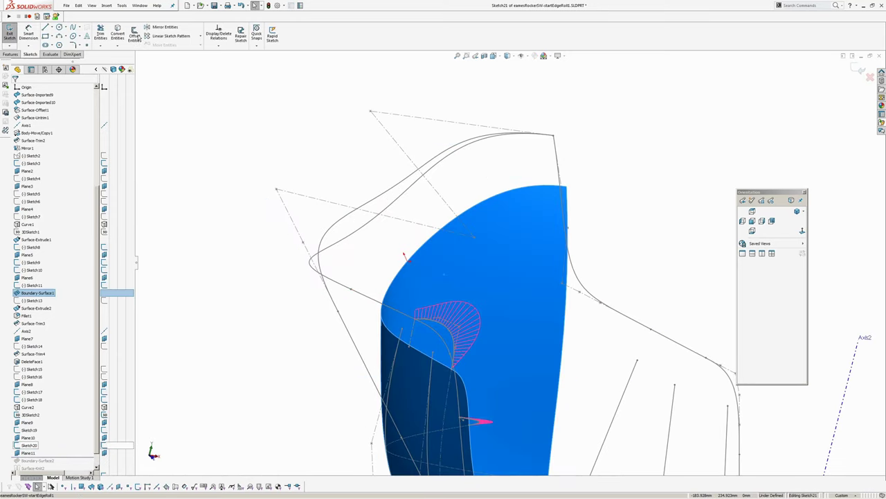
{"action": "left_click", "coordinate": [121, 6]}
{"action": "mouse_move", "coordinate": [143, 166]}
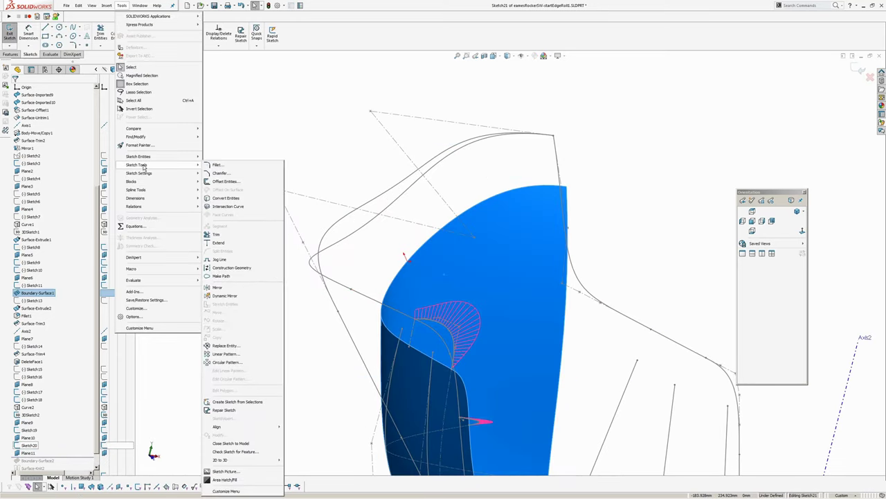
{"action": "left_click", "coordinate": [239, 206]}
{"action": "scroll", "coordinate": [374, 214], "scroll_direction": "down", "scroll_amount": 3}
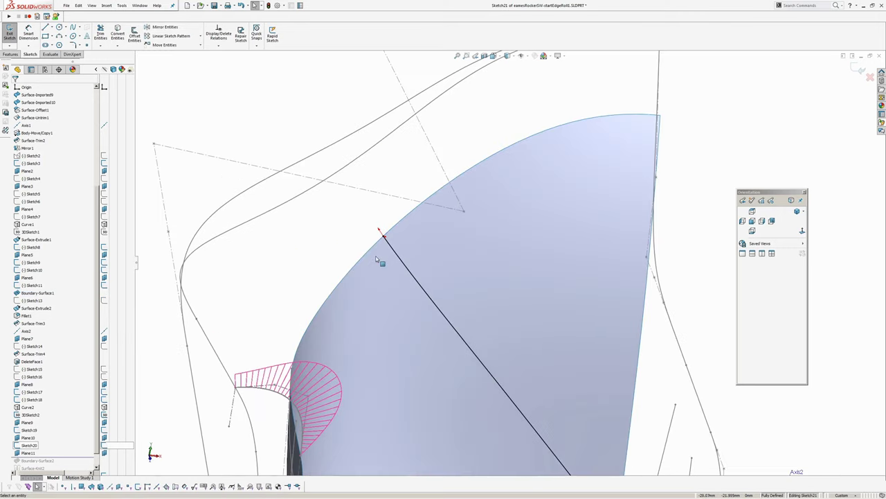
{"action": "left_click", "coordinate": [391, 249]}
{"action": "left_click", "coordinate": [287, 121]}
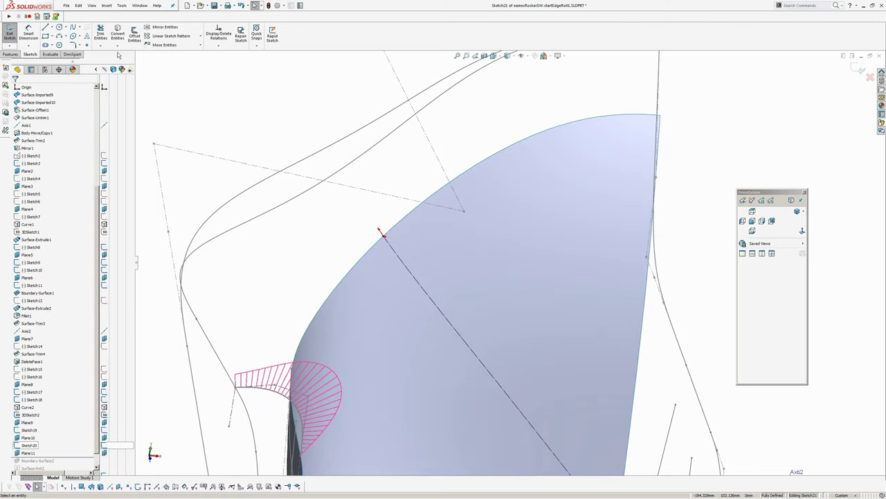
Draw a Bezier style spline that curves outward from the intersection curve's end at the shell edge
{"action": "left_click", "coordinate": [82, 31]}
{"action": "left_click", "coordinate": [81, 46]}
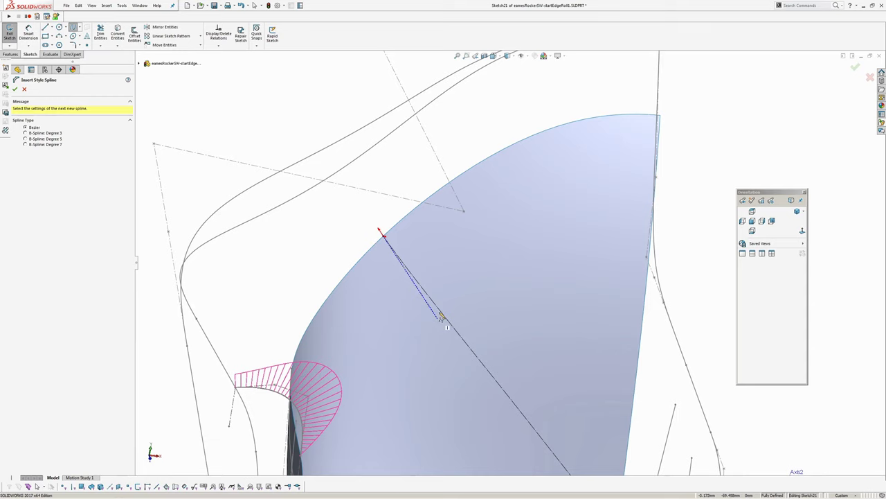
{"action": "left_click", "coordinate": [386, 242]}
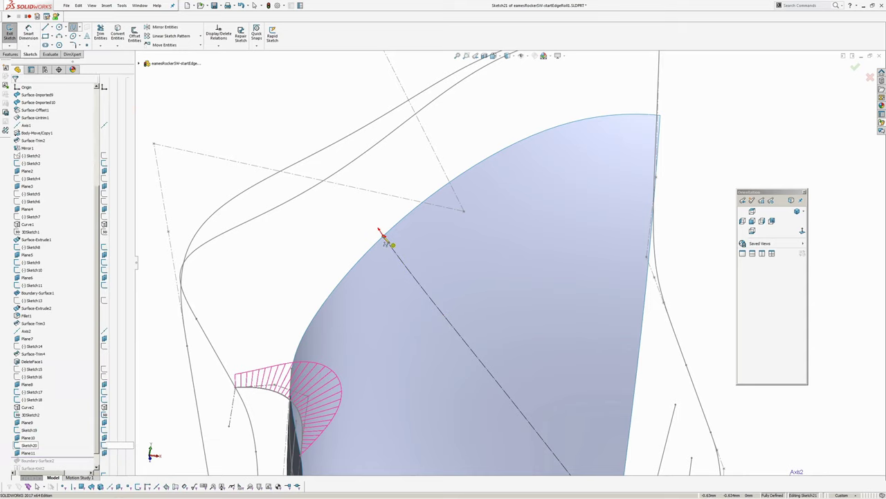
{"action": "left_click", "coordinate": [309, 165]}
{"action": "right_click", "coordinate": [309, 165]}
{"action": "left_click", "coordinate": [324, 172]}
{"action": "scroll", "coordinate": [351, 194], "scroll_direction": "down", "scroll_amount": 6}
{"action": "middle_click_drag", "start_coordinate": [395, 259], "coordinate": [403, 268]}
Add an Equal Curvature relation between the style spline and the construction intersection curve
{"action": "left_click", "coordinate": [384, 231]}
{"action": "left_click", "coordinate": [404, 272], "text": "ctrl"}
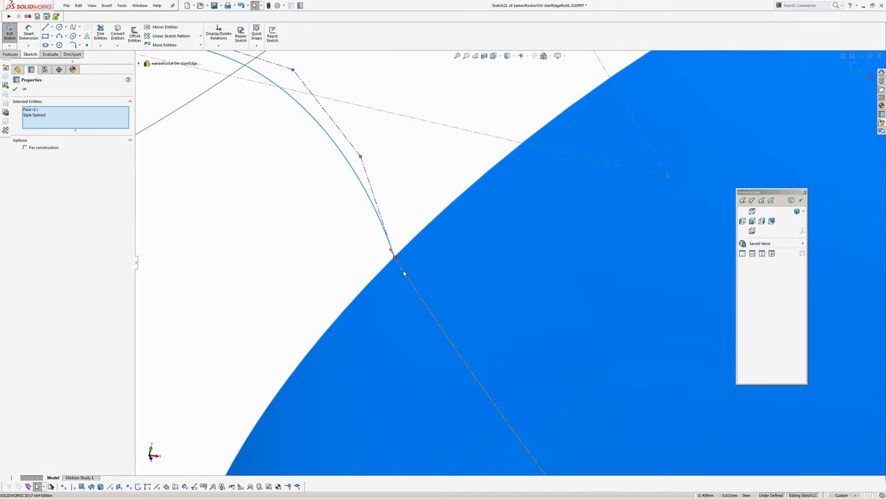
{"action": "left_click", "coordinate": [405, 272], "text": "ctrl"}
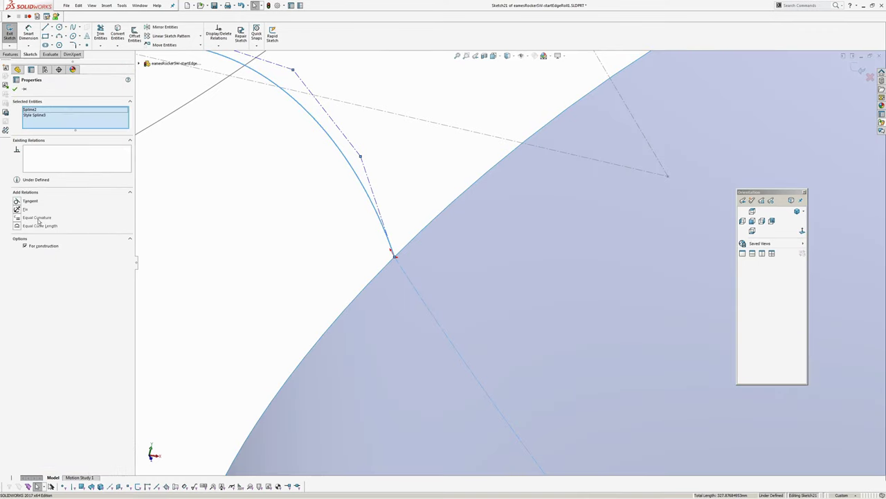
{"action": "left_click", "coordinate": [38, 220]}
{"action": "middle_click_drag", "start_coordinate": [357, 211], "coordinate": [392, 286], "text": "ctrl"}
{"action": "left_click", "coordinate": [230, 168]}
{"action": "scroll", "coordinate": [230, 168], "scroll_direction": "up", "scroll_amount": 2}
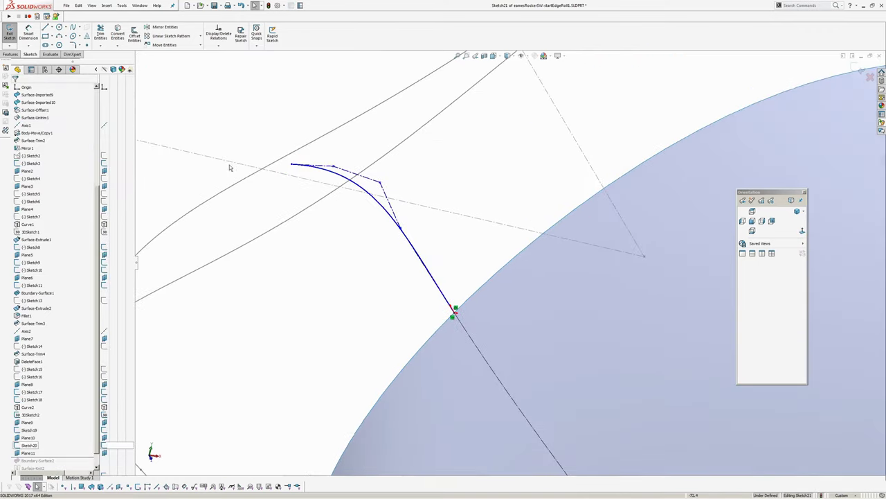
Try to pierce the style spline's free endpoint with the Sketch17 spline and move its neighbouring control vertex inward
{"action": "left_click", "coordinate": [292, 165], "text": "ctrl"}
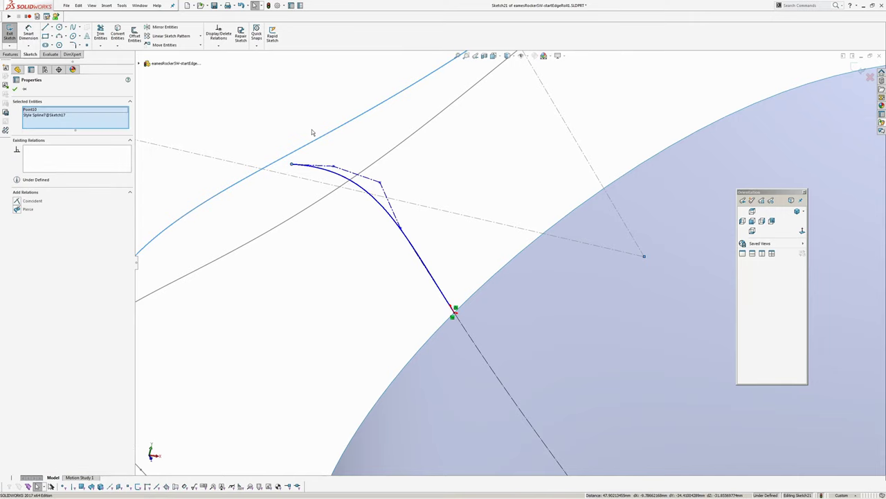
{"action": "left_click", "coordinate": [17, 209]}
{"action": "middle_click_drag", "start_coordinate": [339, 275], "coordinate": [501, 249]}
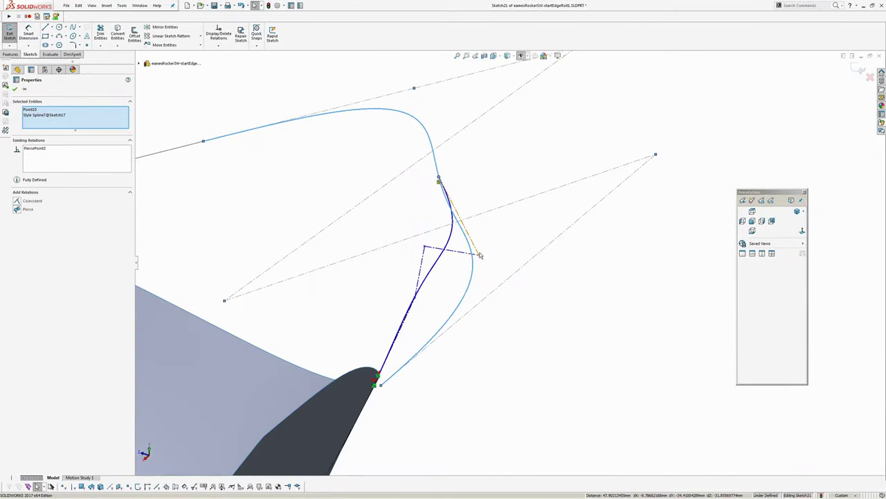
{"action": "left_click_drag", "start_coordinate": [480, 256], "coordinate": [391, 214]}
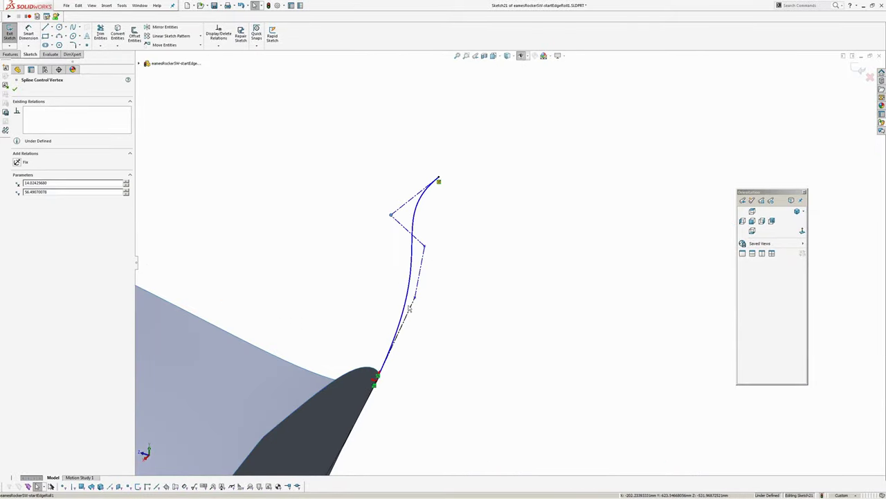
{"action": "mouse_move", "coordinate": [410, 308]}
{"action": "middle_mouse_down"}
{"action": "mouse_move", "coordinate": [439, 291]}
{"action": "mouse_move", "coordinate": [437, 258]}
{"action": "mouse_move", "coordinate": [546, 271]}
{"action": "mouse_move", "coordinate": [590, 244]}
{"action": "mouse_move", "coordinate": [425, 242]}
{"action": "mouse_move", "coordinate": [371, 152]}
{"action": "mouse_move", "coordinate": [400, 163]}
{"action": "mouse_move", "coordinate": [413, 184]}
{"action": "mouse_move", "coordinate": [433, 187]}
{"action": "mouse_move", "coordinate": [422, 188]}
{"action": "middle_mouse_up"}
{"action": "key", "text": "ctrl+h"}
{"action": "scroll", "coordinate": [356, 183], "scroll_direction": "down", "scroll_amount": 4}
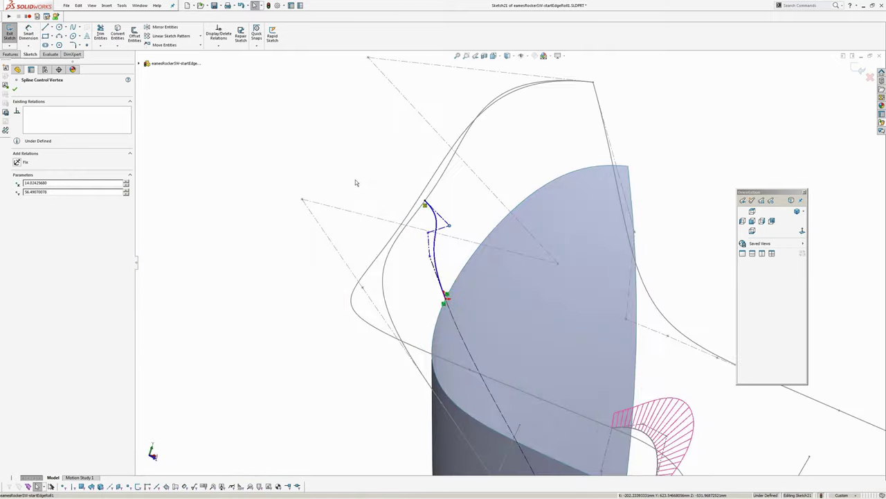
Replace the endpoint's pierce relation with one to the 3DSketch2 spline and reposition the control vertex to round the roll
{"action": "left_click", "coordinate": [424, 205]}
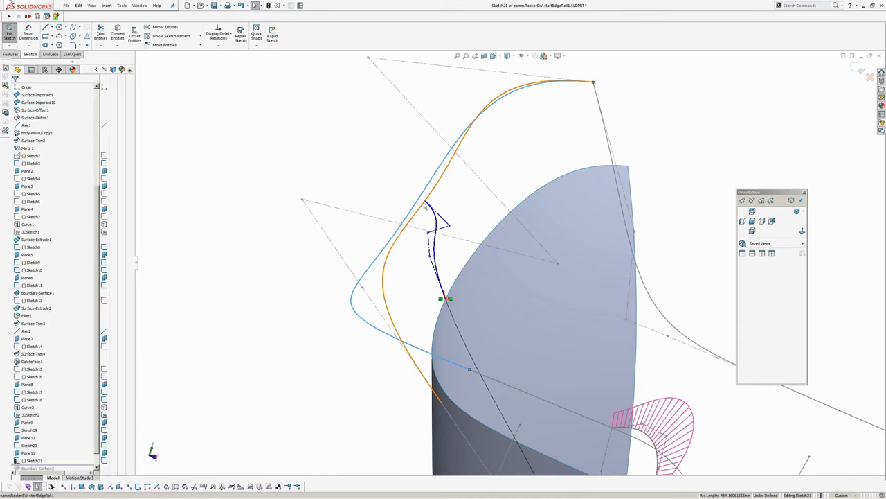
{"action": "left_click", "coordinate": [425, 202], "text": "ctrl"}
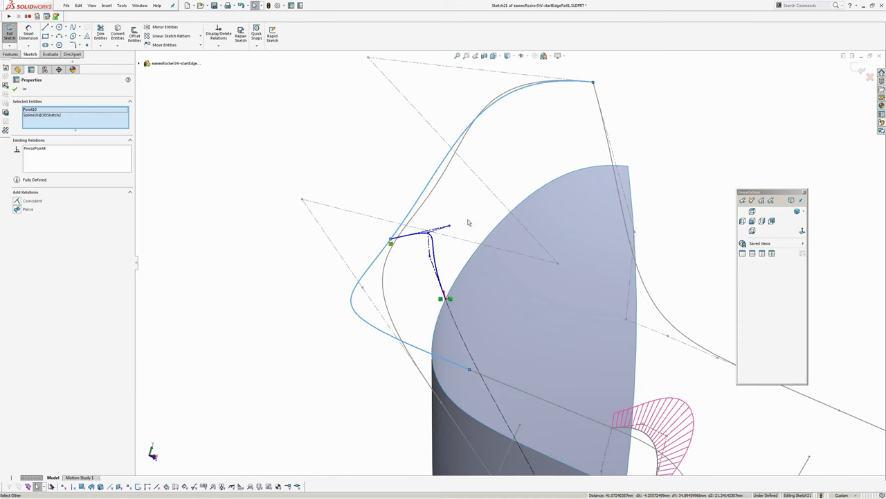
{"action": "left_click", "coordinate": [468, 222]}
{"action": "scroll", "coordinate": [427, 247], "scroll_direction": "down", "scroll_amount": 4}
{"action": "left_click_drag", "start_coordinate": [503, 218], "coordinate": [425, 245]}
{"action": "middle_click_drag", "start_coordinate": [477, 324], "coordinate": [501, 309]}
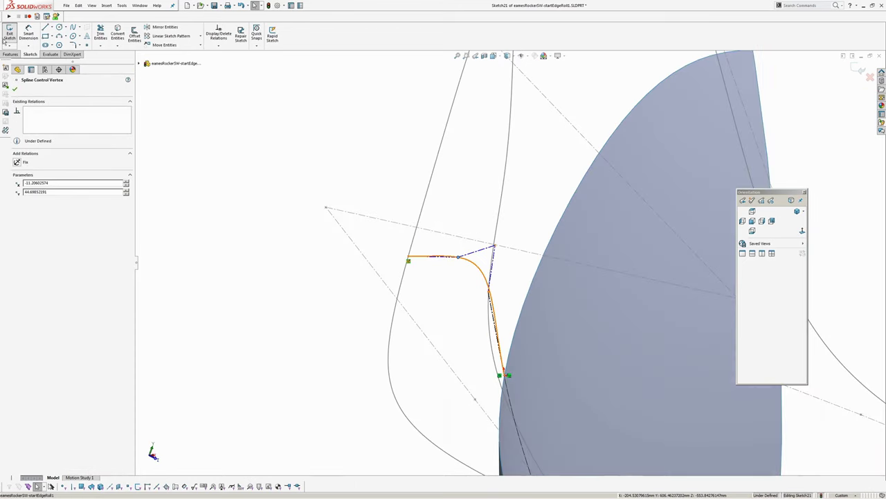
{"action": "left_click", "coordinate": [28, 35]}
{"action": "left_click", "coordinate": [489, 293]}
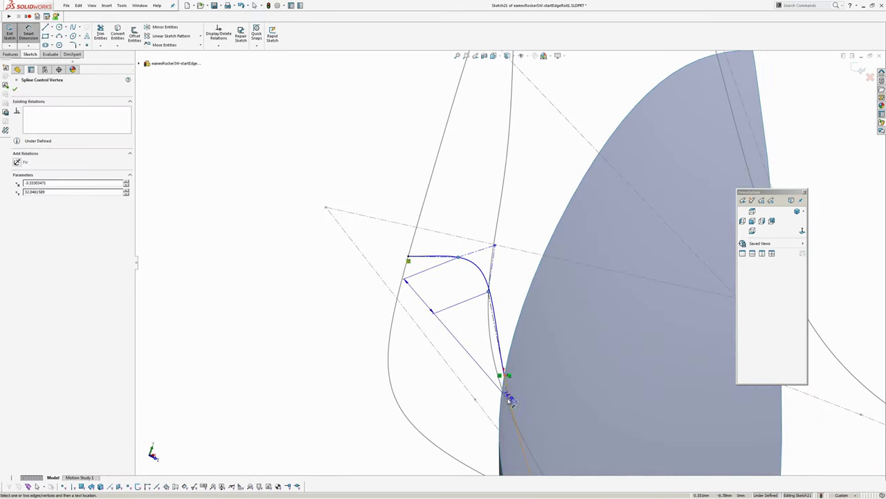
{"action": "middle_click_drag", "start_coordinate": [466, 334], "coordinate": [503, 303]}
{"action": "key", "text": "Escape"}
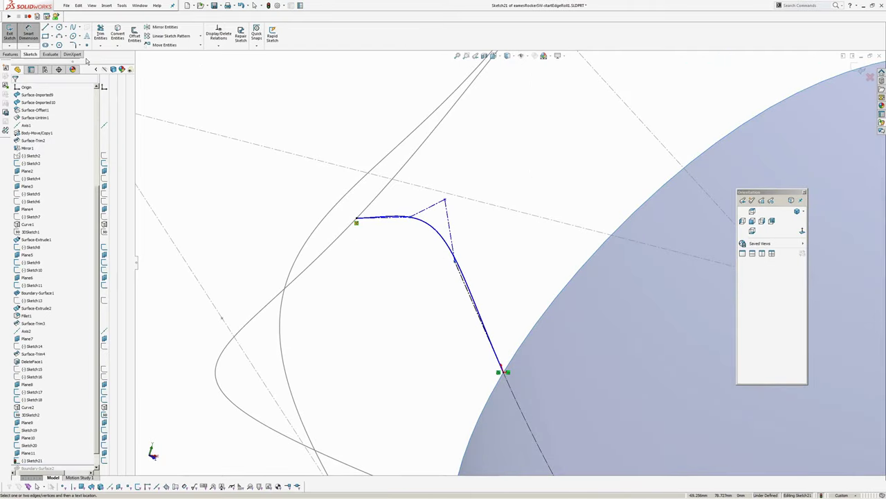
Dimension the nearest control vertex 20 mm from the spline's start point on the shell edge
{"action": "left_click", "coordinate": [29, 33]}
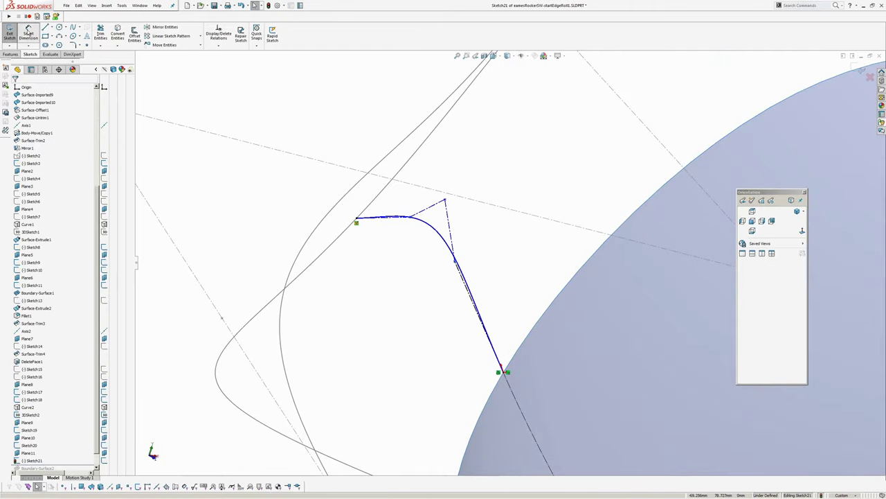
{"action": "left_click", "coordinate": [506, 373]}
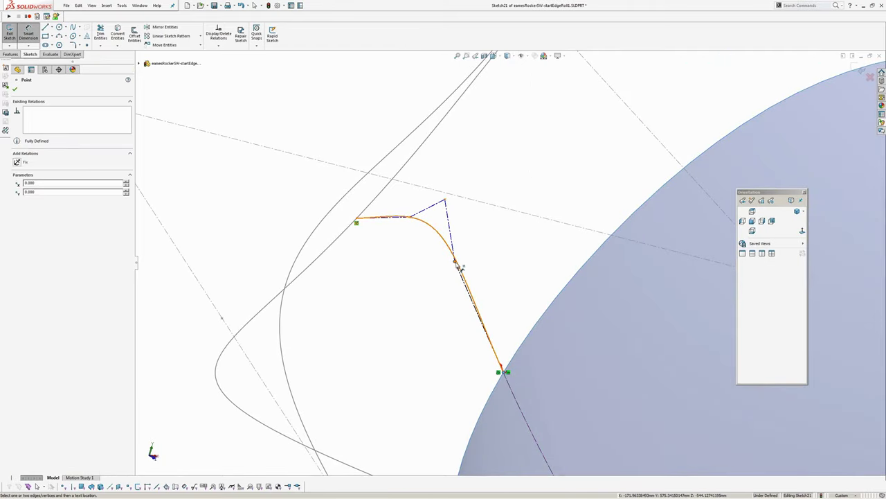
{"action": "left_click", "coordinate": [459, 267]}
{"action": "left_click", "coordinate": [443, 404]}
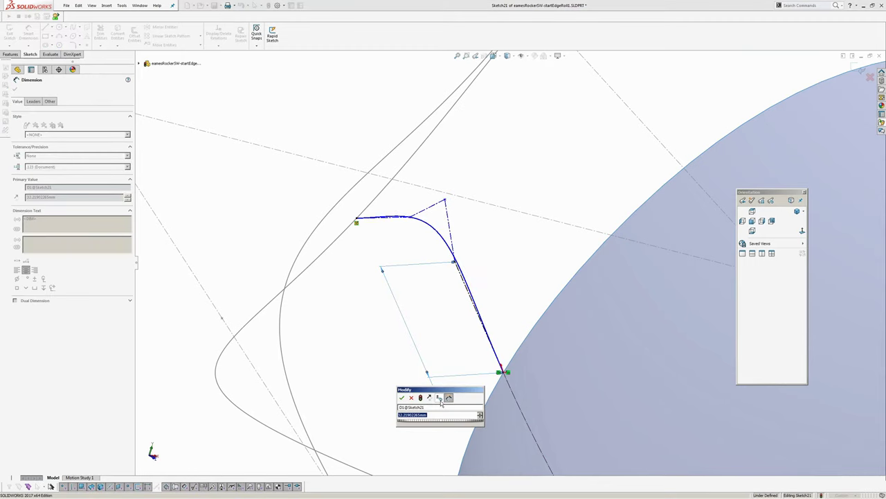
{"action": "type", "text": "20"}
{"action": "key", "text": "Return"}
Dimension the spline's upper corner control vertex 40 mm from the start point on the shell edge
{"action": "left_click", "coordinate": [435, 201]}
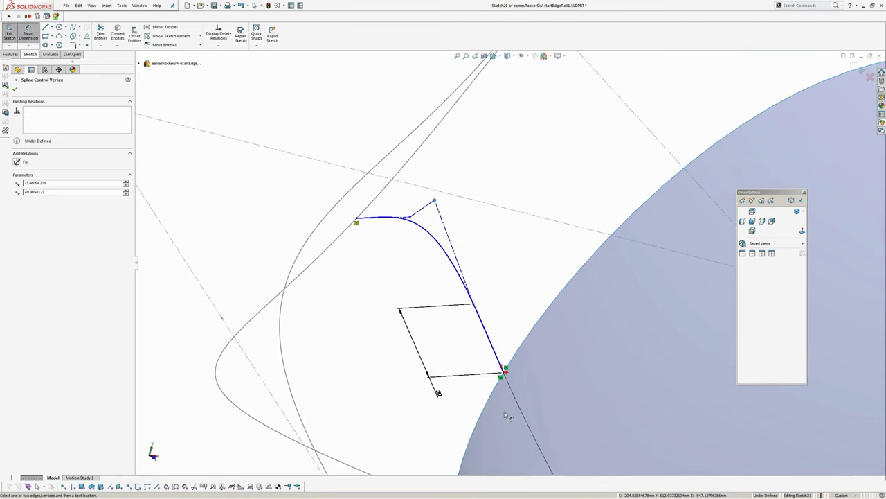
{"action": "left_click", "coordinate": [505, 371]}
{"action": "left_click", "coordinate": [383, 429]}
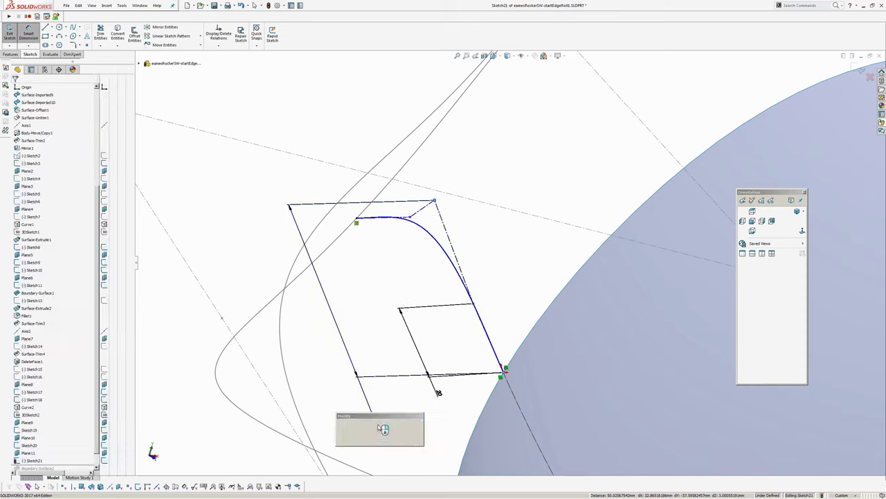
{"action": "key", "text": "Return"}
{"action": "scroll", "coordinate": [362, 306], "scroll_direction": "down", "scroll_amount": 5}
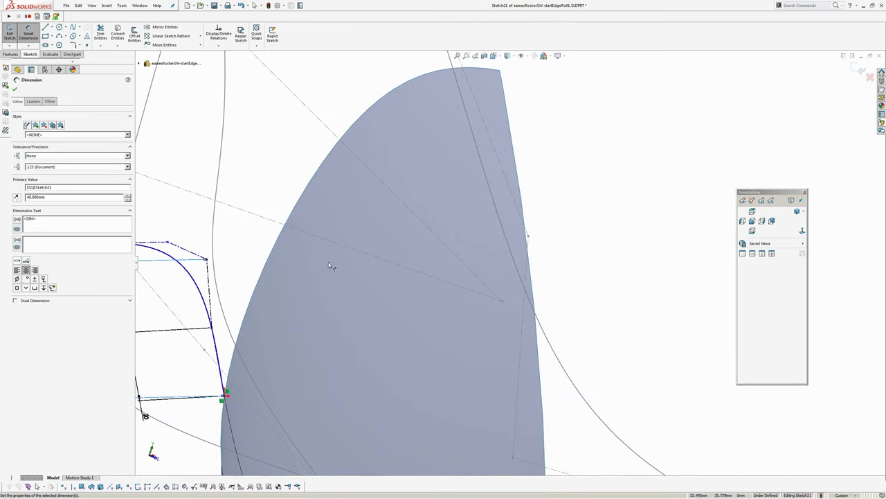
{"action": "scroll", "coordinate": [330, 265], "scroll_direction": "up", "scroll_amount": 3}
{"action": "scroll", "coordinate": [441, 238], "scroll_direction": "down", "scroll_amount": 3}
Set the length of the control polygon segment at the spline's outer end to 14 mm
{"action": "left_click", "coordinate": [490, 264]}
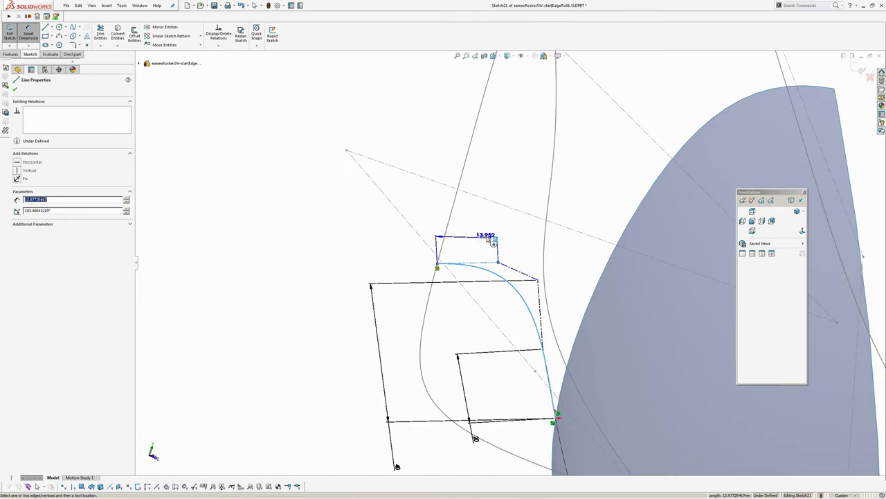
{"action": "left_click", "coordinate": [414, 207]}
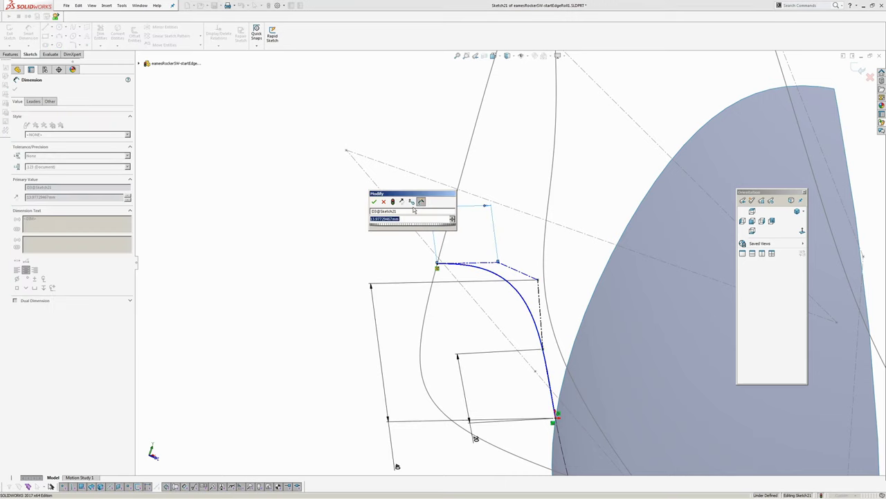
{"action": "type", "text": "14"}
{"action": "key", "text": "Return"}
{"action": "middle_click_drag", "start_coordinate": [442, 234], "coordinate": [448, 214], "text": "ctrl"}
{"action": "key", "text": "Escape"}
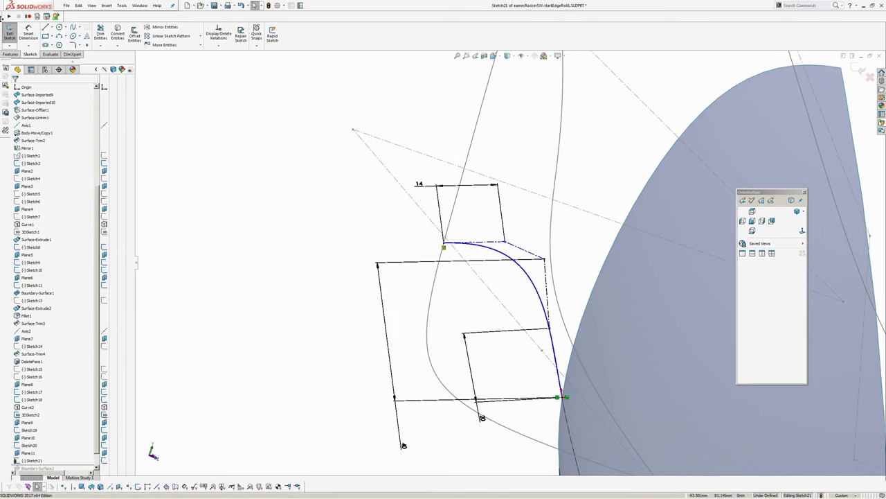
Draw a vertical construction line downward from the spline's outer endpoint
{"action": "left_click", "coordinate": [50, 28]}
{"action": "left_click", "coordinate": [58, 43]}
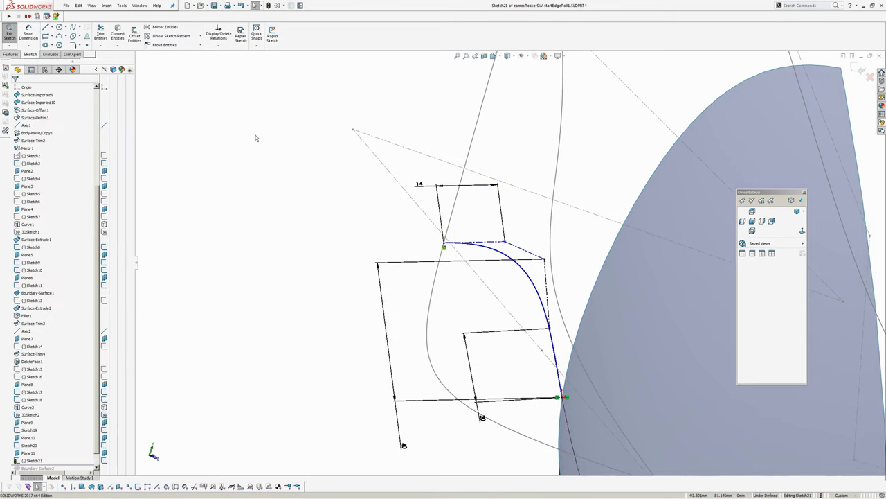
{"action": "left_click", "coordinate": [444, 246]}
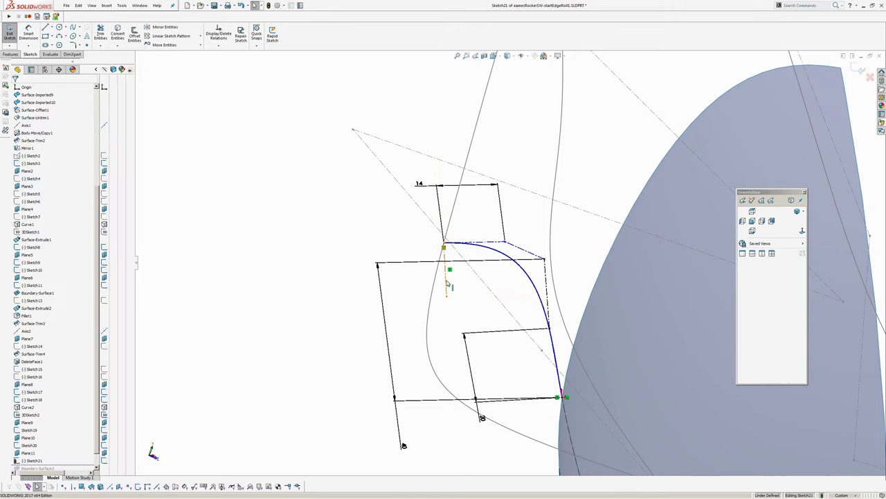
{"action": "left_click", "coordinate": [447, 296]}
Dimension the angle between the spline's outer control polygon segment and the vertical construction line as 90°
{"action": "left_click", "coordinate": [35, 35]}
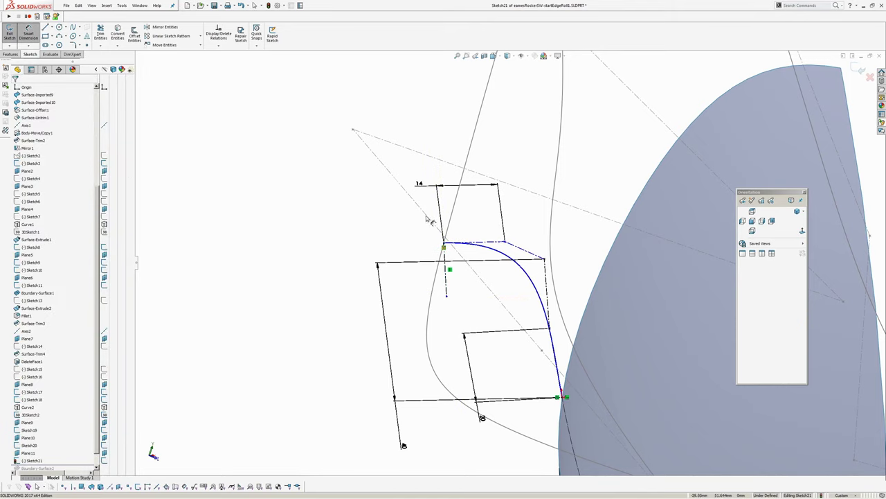
{"action": "scroll", "coordinate": [434, 238], "scroll_direction": "down", "scroll_amount": 5}
{"action": "left_click", "coordinate": [482, 241]}
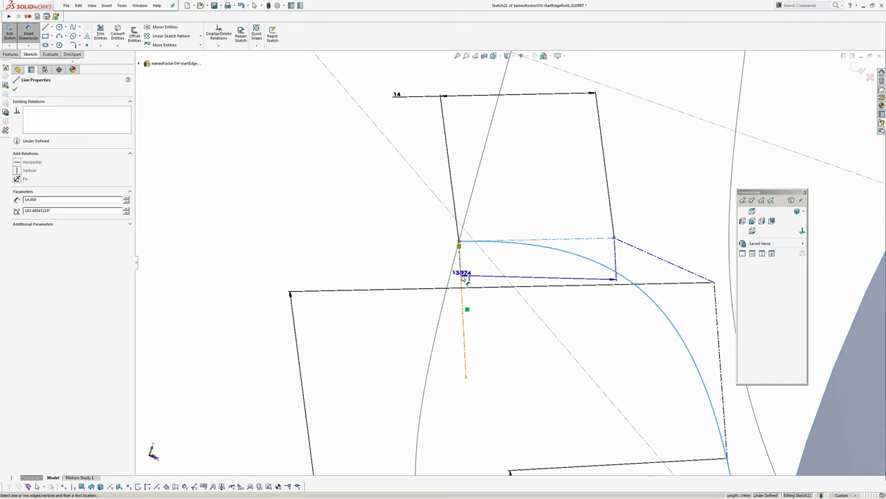
{"action": "left_click", "coordinate": [463, 275]}
{"action": "left_click", "coordinate": [490, 278]}
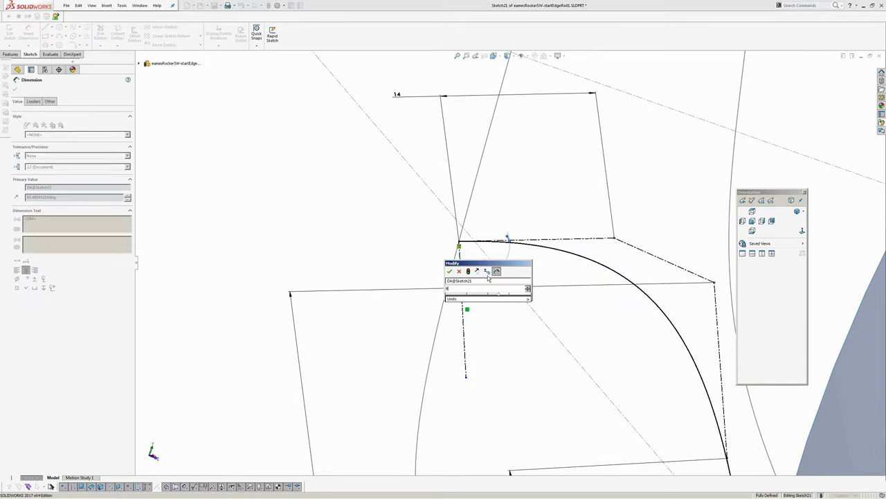
{"action": "type", "text": "90"}
{"action": "key", "text": "Return"}
Change the dimension from the spline's start point to its nearest control vertex to 15 mm
{"action": "scroll", "coordinate": [443, 230], "scroll_direction": "down", "scroll_amount": 2}
{"action": "scroll", "coordinate": [439, 229], "scroll_direction": "up", "scroll_amount": 3}
{"action": "mouse_move", "coordinate": [439, 228]}
{"action": "middle_mouse_down"}
{"action": "mouse_move", "coordinate": [538, 298]}
{"action": "mouse_move", "coordinate": [450, 243]}
{"action": "middle_mouse_up"}
{"action": "double_click", "coordinate": [484, 376]}
{"action": "type", "text": "1"}
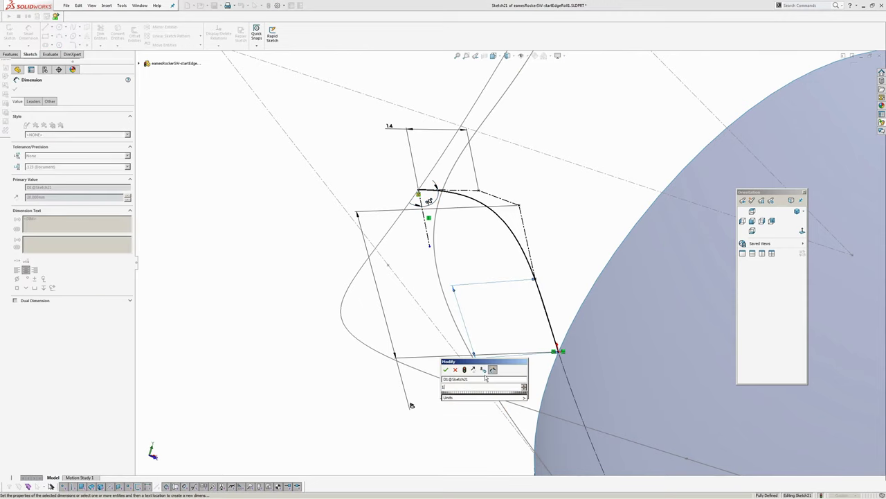
{"action": "type", "text": "15"}
{"action": "key", "text": "Return"}
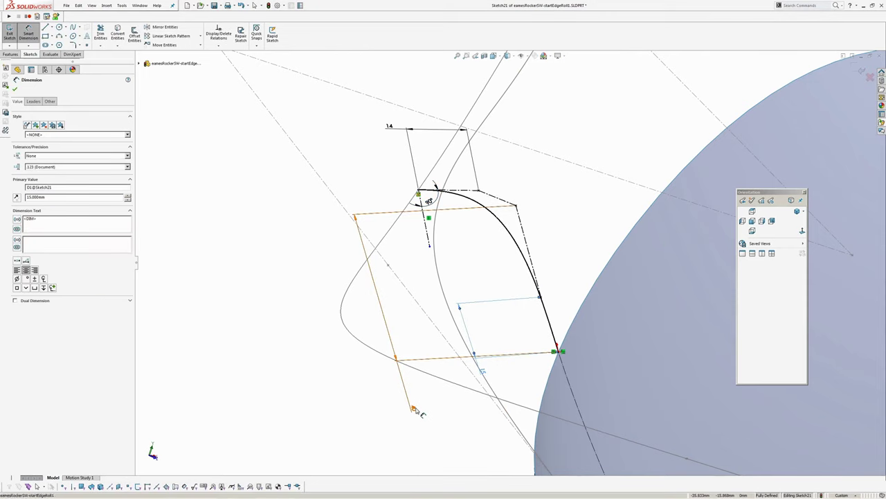
Change the upper corner control vertex dimension to 35 mm and finish the sketch
{"action": "double_click", "coordinate": [414, 409]}
{"action": "type", "text": "35"}
{"action": "key", "text": "Return"}
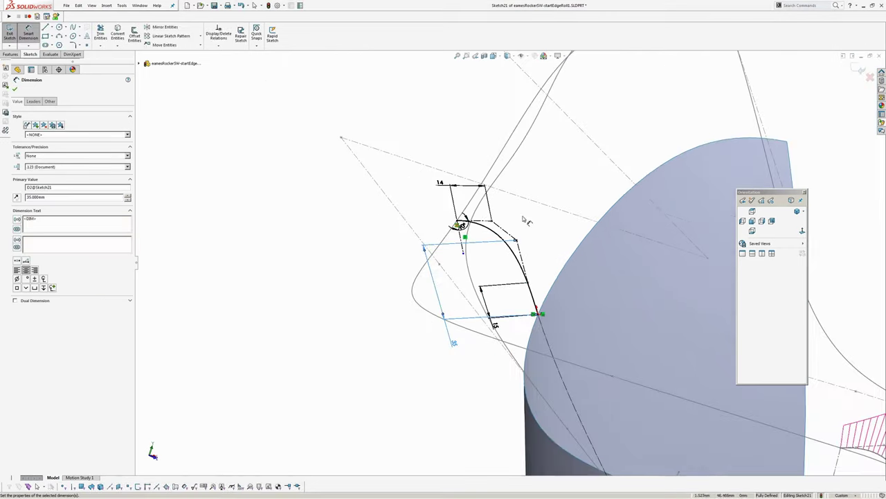
{"action": "left_click", "coordinate": [853, 69]}
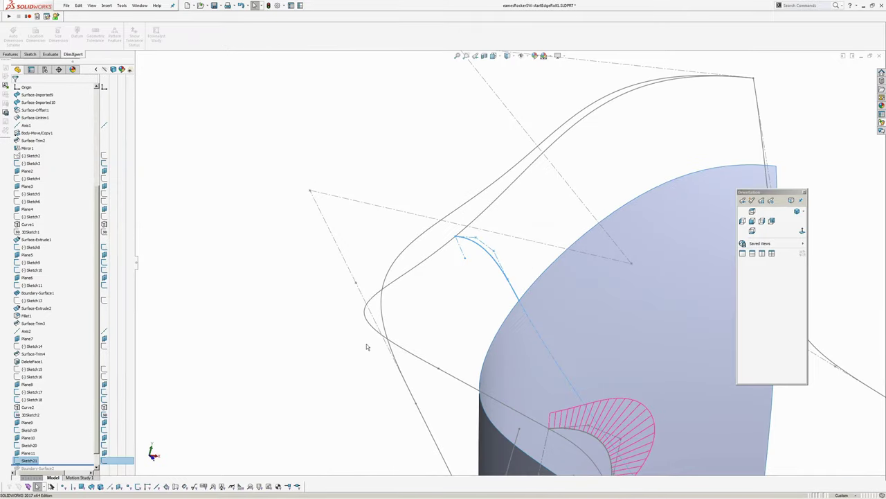
Roll the feature history forward to include Boundary-Surface2 and open that surface for editing
{"action": "left_click", "coordinate": [324, 354]}
{"action": "middle_click_drag", "start_coordinate": [464, 247], "coordinate": [412, 318], "text": "shift"}
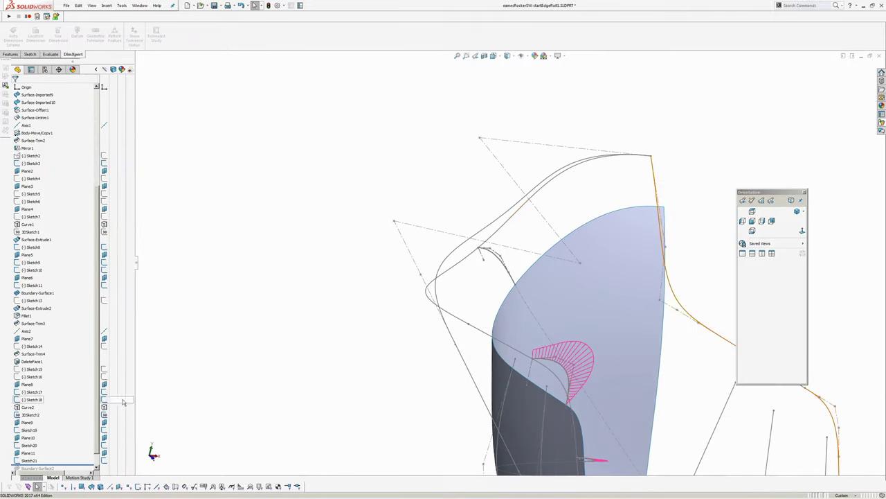
{"action": "scroll", "coordinate": [83, 429], "scroll_direction": "down", "scroll_amount": 1}
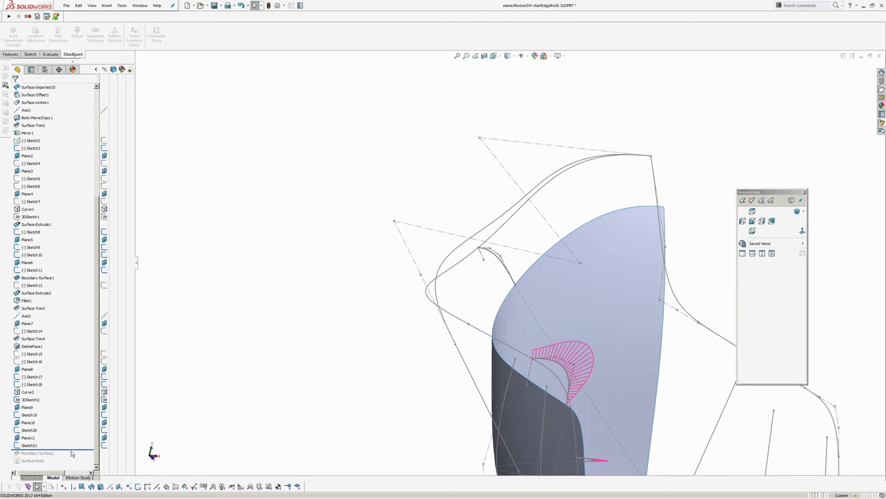
{"action": "left_click_drag", "start_coordinate": [76, 450], "coordinate": [75, 457]}
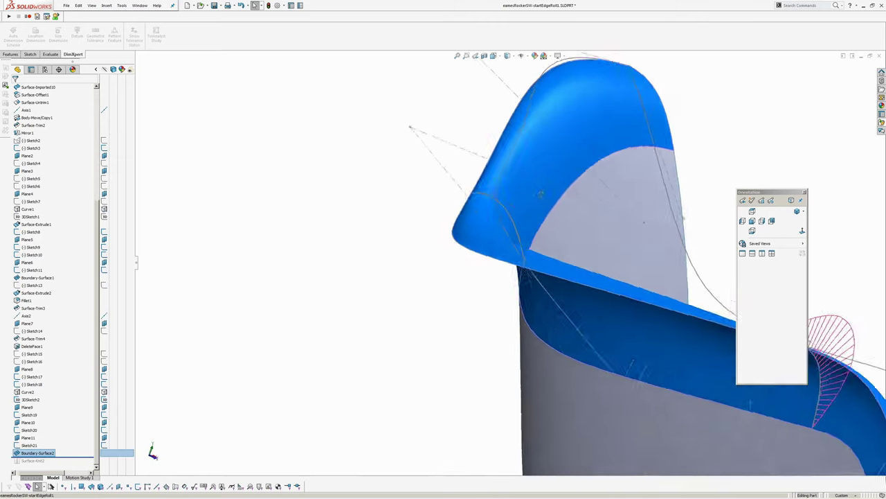
{"action": "middle_click_drag", "start_coordinate": [541, 194], "coordinate": [547, 160]}
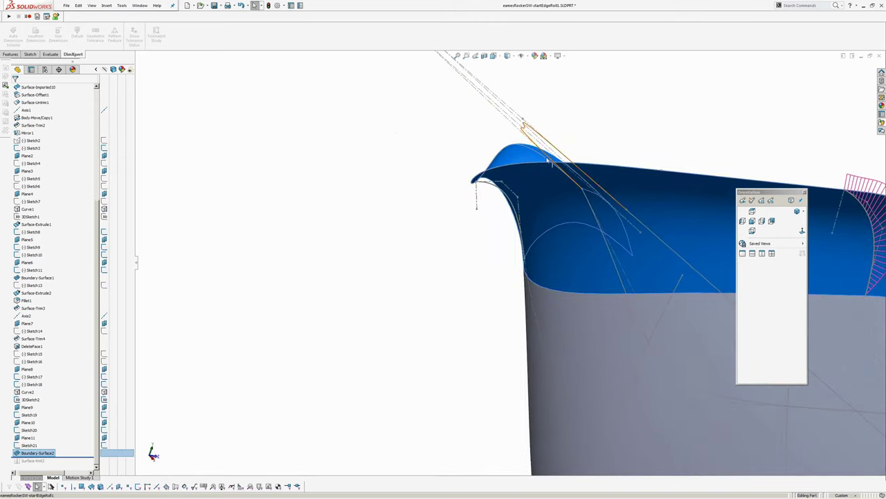
{"action": "middle_click_drag", "start_coordinate": [493, 198], "coordinate": [227, 363]}
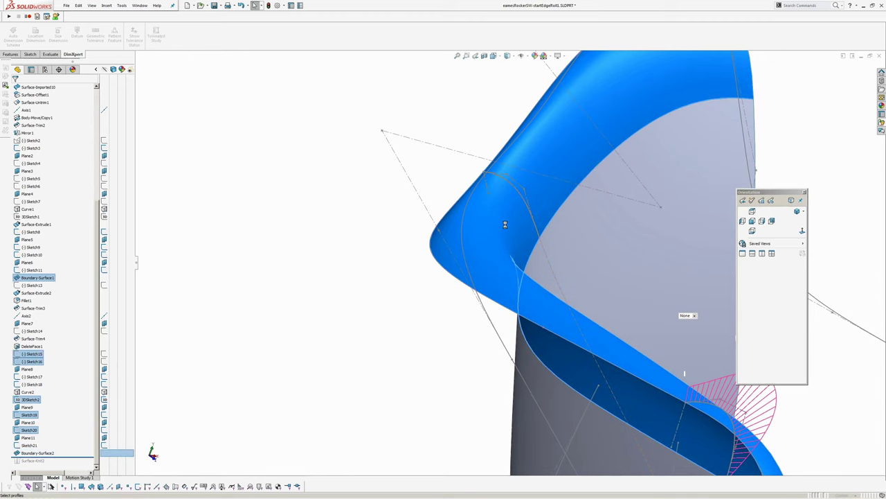
{"action": "left_click", "coordinate": [513, 196]}
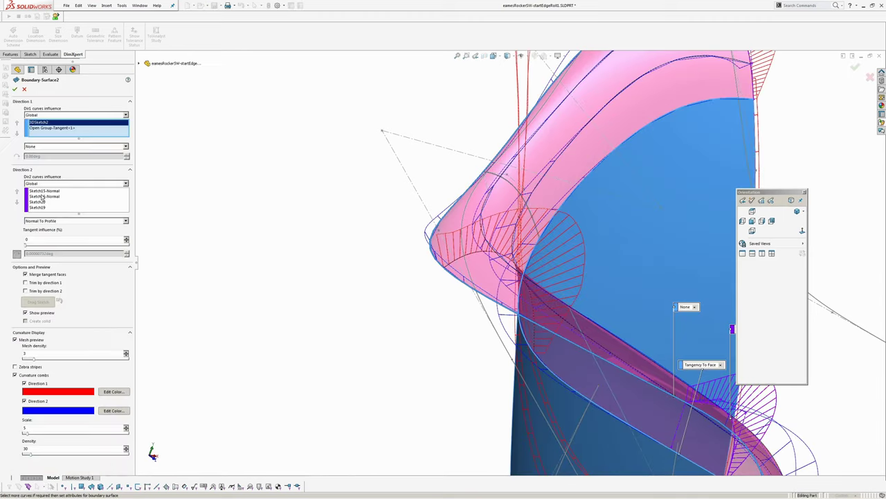
Try to add the Sketch21 profile after Sketch19 in the boundary surface's Direction 2 curves
{"action": "left_click", "coordinate": [43, 208]}
{"action": "scroll", "coordinate": [504, 210], "scroll_direction": "down", "scroll_amount": 3}
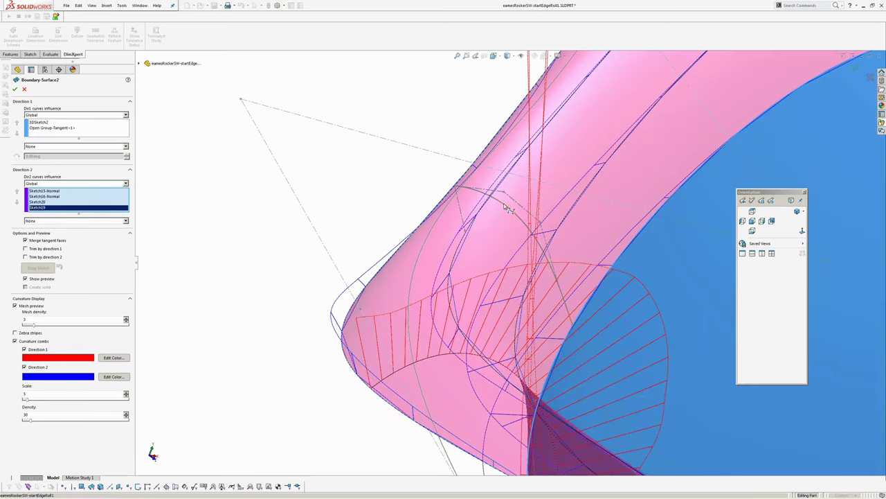
{"action": "left_click", "coordinate": [500, 235]}
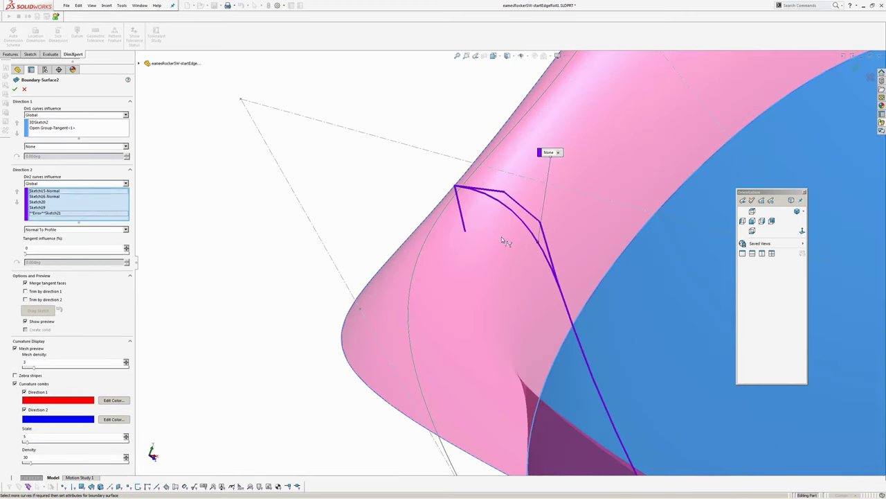
{"action": "middle_click_drag", "start_coordinate": [501, 236], "coordinate": [451, 225]}
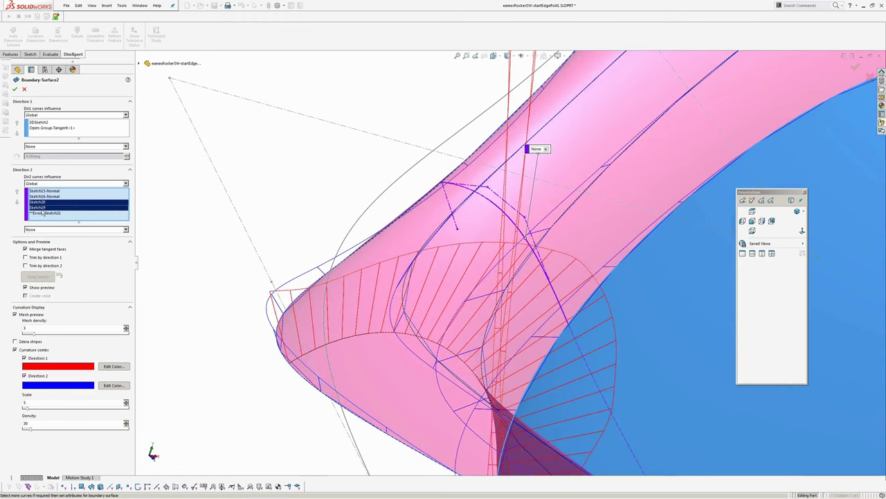
Remove the intermediate profiles from the Direction 2 curves, keeping only the end profiles Sketch15 and Sketch16
{"action": "right_click", "coordinate": [39, 207]}
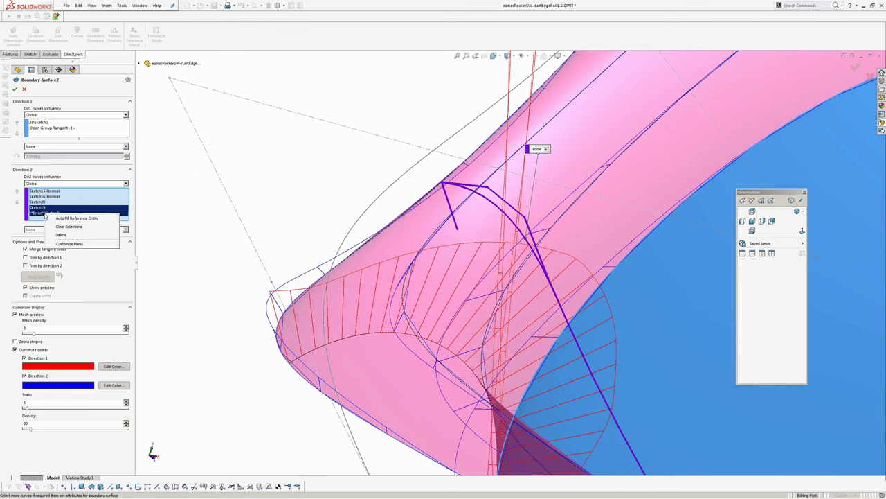
{"action": "left_click", "coordinate": [60, 235]}
{"action": "right_click", "coordinate": [40, 202]}
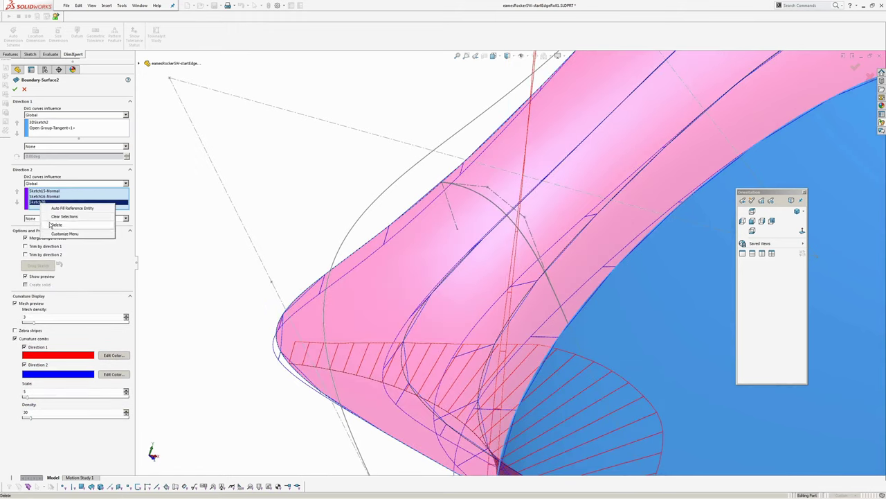
{"action": "left_click", "coordinate": [55, 224]}
Turn off the curvature combs in the boundary surface preview
{"action": "scroll", "coordinate": [443, 248], "scroll_direction": "up", "scroll_amount": 4}
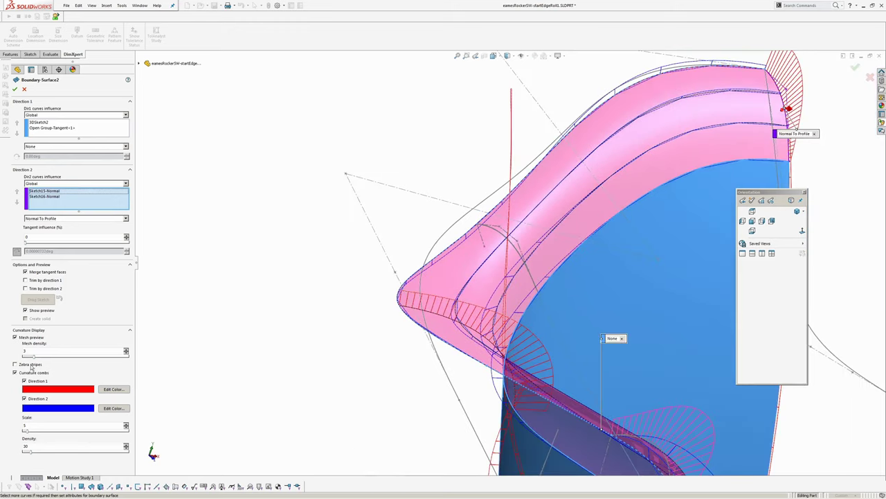
{"action": "left_click", "coordinate": [15, 374]}
{"action": "middle_click_drag", "start_coordinate": [536, 277], "coordinate": [475, 226]}
{"action": "scroll", "coordinate": [533, 253], "scroll_direction": "up", "scroll_amount": 3}
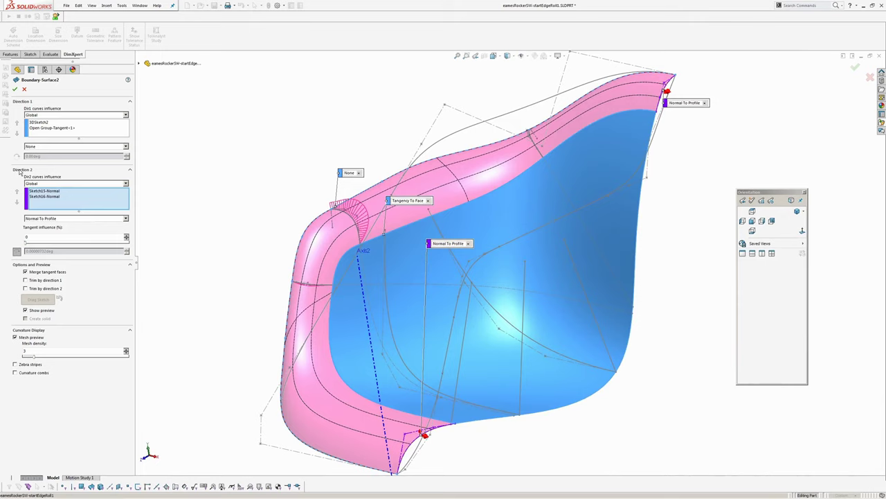
Try to add the Sketch19 and Sketch20 profiles after the two end profiles in Direction 2
{"action": "scroll", "coordinate": [320, 257], "scroll_direction": "down", "scroll_amount": 5}
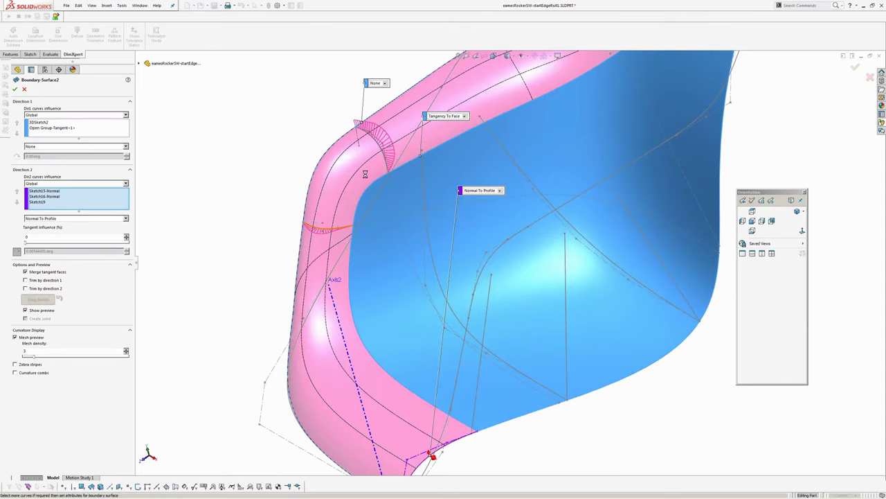
{"action": "left_click", "coordinate": [335, 220]}
{"action": "scroll", "coordinate": [373, 228], "scroll_direction": "down", "scroll_amount": 3}
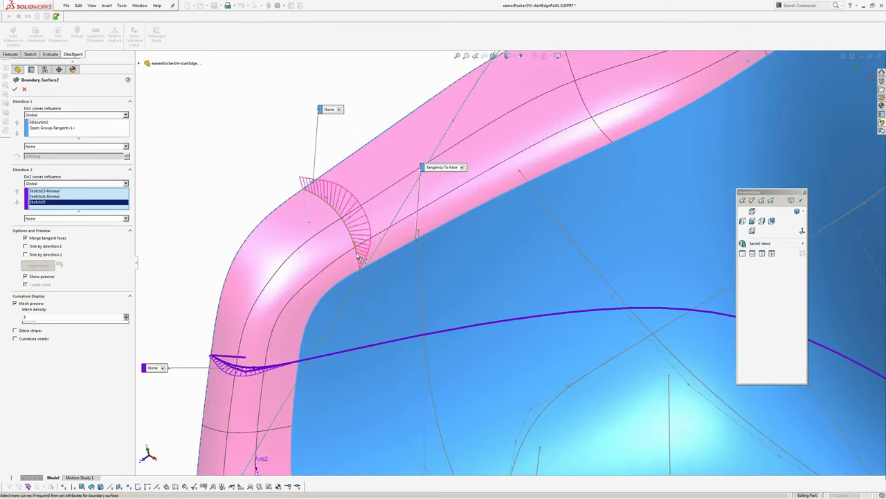
{"action": "left_click", "coordinate": [359, 257]}
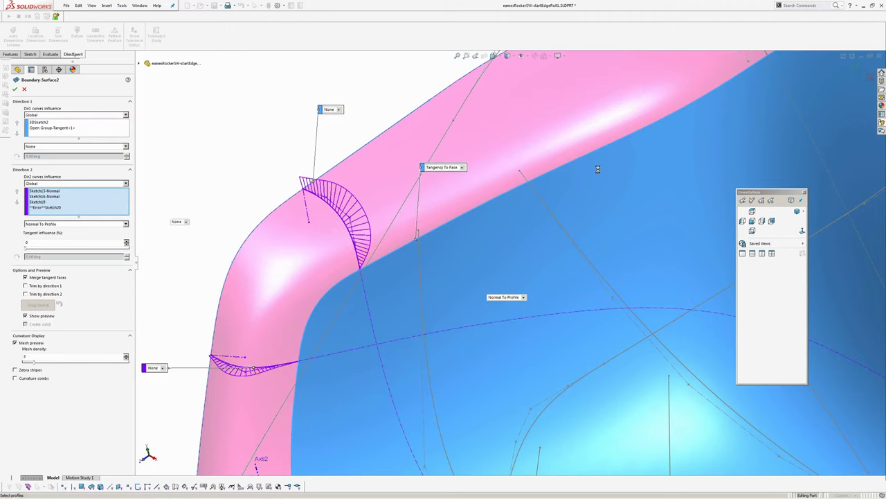
{"action": "scroll", "coordinate": [585, 185], "scroll_direction": "up", "scroll_amount": 4}
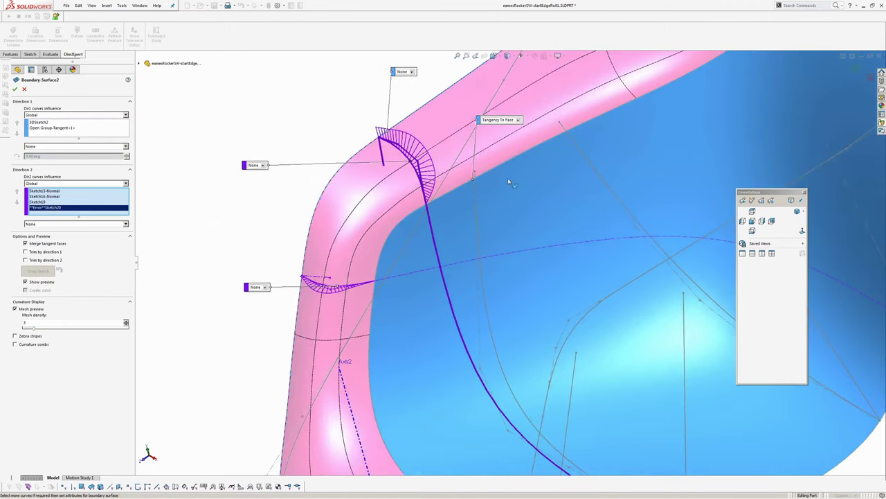
{"action": "scroll", "coordinate": [510, 183], "scroll_direction": "down", "scroll_amount": 3}
Clear all curves from the boundary surface's Direction 2 selection
{"action": "right_click", "coordinate": [57, 212]}
{"action": "key", "text": "Escape"}
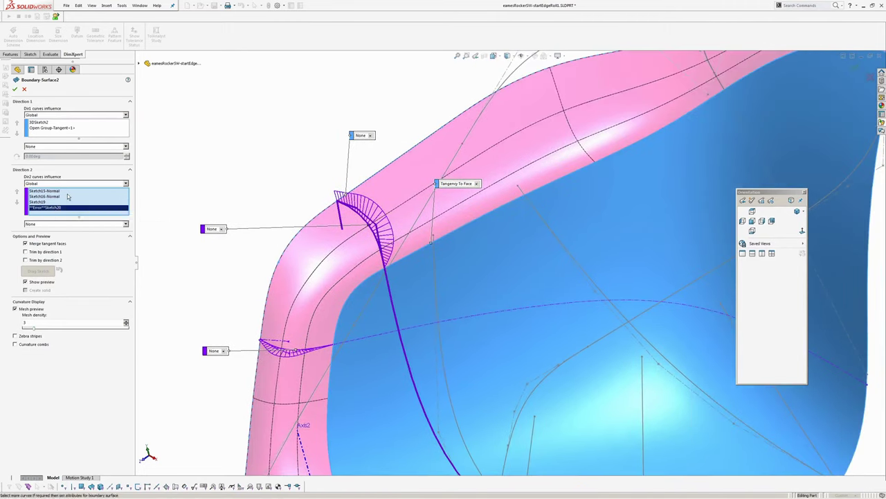
{"action": "right_click", "coordinate": [68, 191]}
{"action": "left_click", "coordinate": [83, 207]}
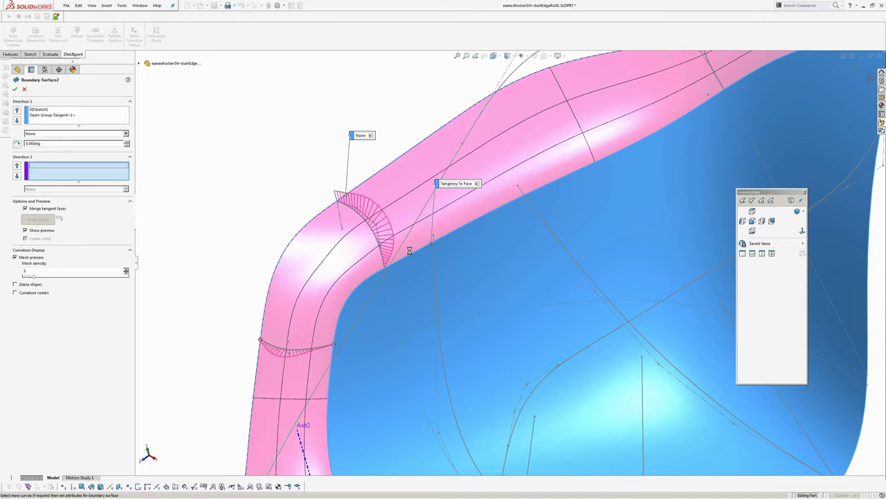
Select the Direction 2 profiles in order along the shell edge: Sketch15, Sketch19, Sketch20, Sketch21 and Sketch16
{"action": "middle_click_drag", "start_coordinate": [388, 305], "coordinate": [243, 334]}
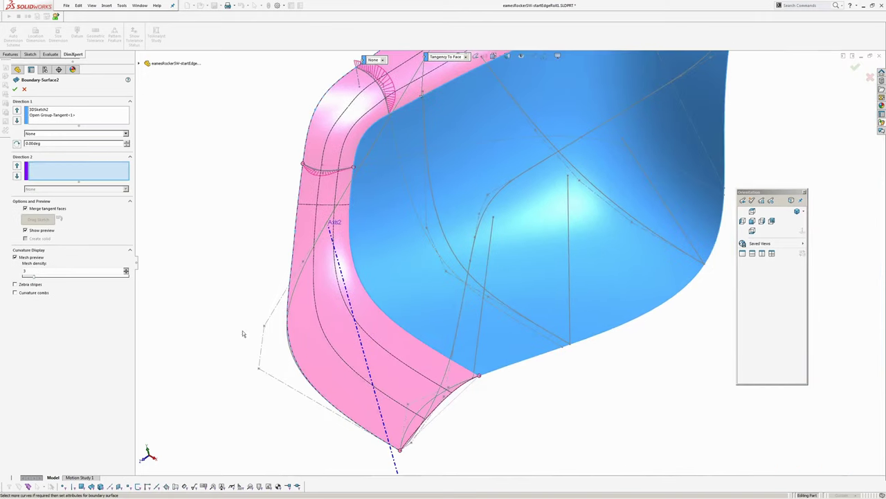
{"action": "left_click", "coordinate": [438, 405]}
{"action": "scroll", "coordinate": [343, 175], "scroll_direction": "down", "scroll_amount": 4}
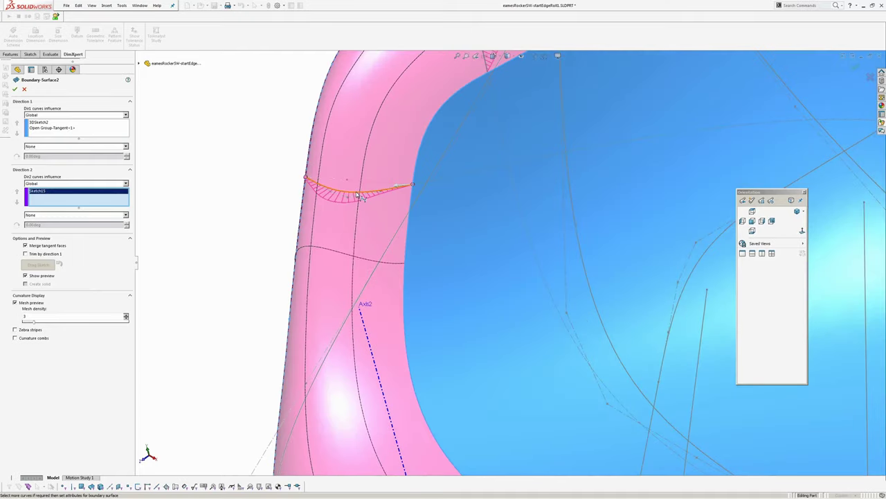
{"action": "left_click", "coordinate": [470, 182]}
{"action": "mouse_move", "coordinate": [471, 182]}
{"action": "middle_mouse_down"}
{"action": "mouse_move", "coordinate": [432, 227]}
{"action": "mouse_move", "coordinate": [504, 213]}
{"action": "mouse_move", "coordinate": [399, 335]}
{"action": "middle_mouse_up"}
{"action": "left_click", "coordinate": [428, 197]}
{"action": "left_click", "coordinate": [400, 346]}
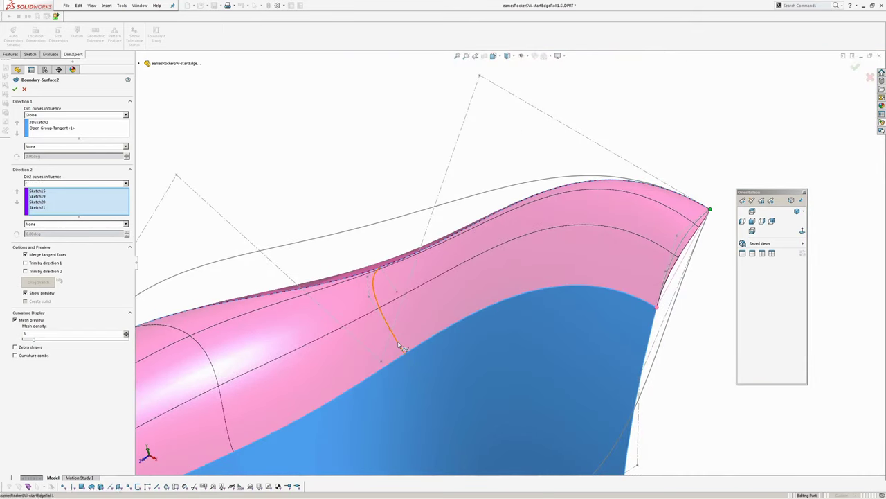
{"action": "left_click", "coordinate": [672, 265]}
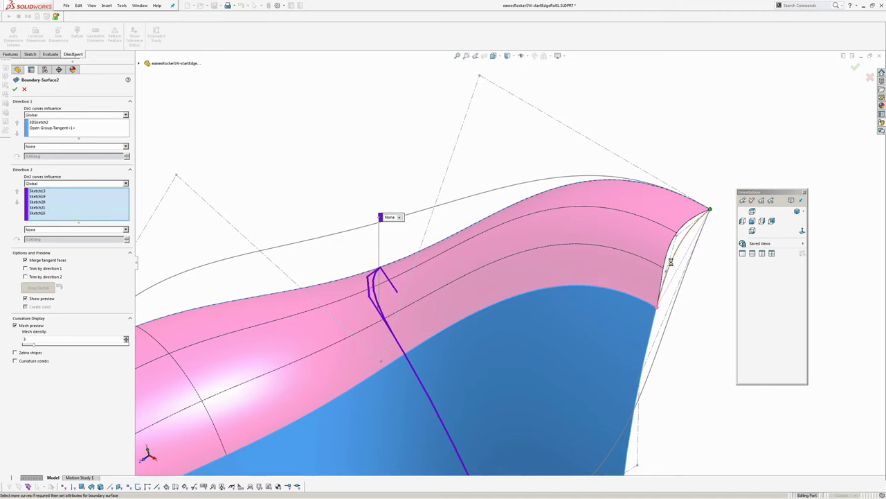
Set the end condition of the Sketch15 and Sketch16 profiles to Normal To Profile
{"action": "left_click", "coordinate": [51, 191]}
{"action": "left_click", "coordinate": [59, 229]}
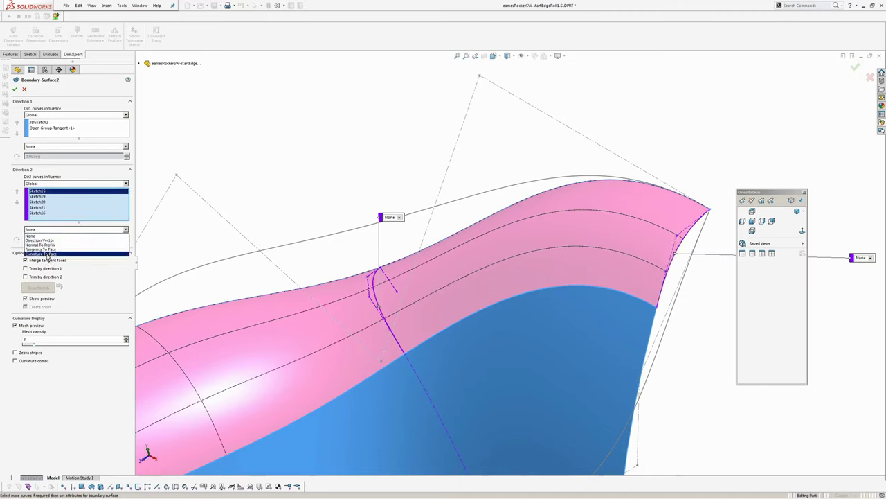
{"action": "left_click", "coordinate": [41, 245]}
{"action": "mouse_move", "coordinate": [524, 237]}
{"action": "middle_mouse_down"}
{"action": "mouse_move", "coordinate": [505, 280]}
{"action": "mouse_move", "coordinate": [279, 264]}
{"action": "middle_mouse_up"}
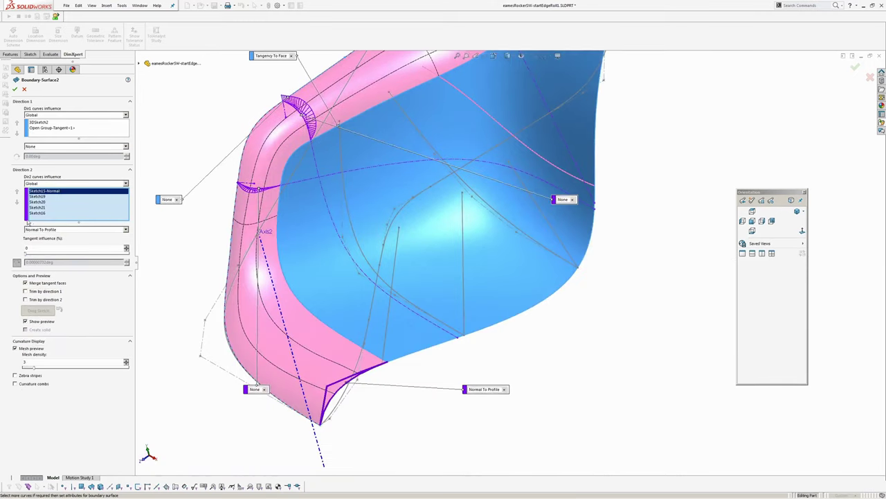
{"action": "left_click", "coordinate": [37, 213]}
{"action": "left_click", "coordinate": [55, 229]}
{"action": "left_click", "coordinate": [51, 244]}
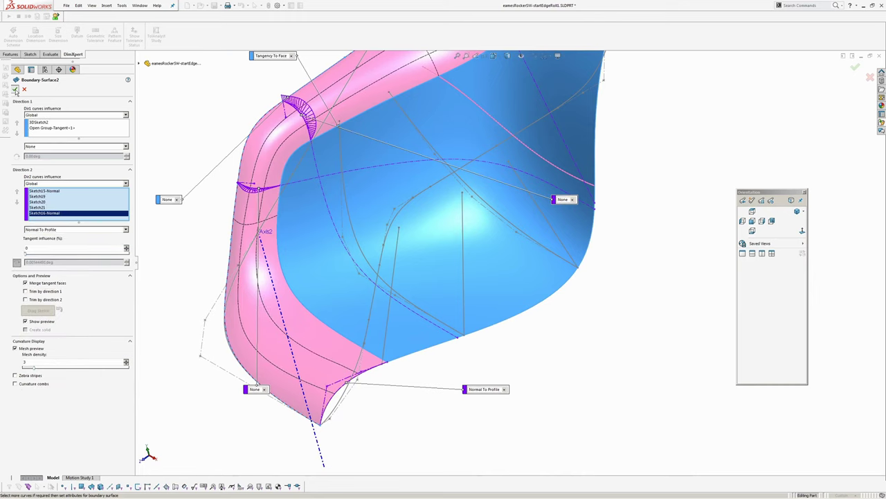
Apply the boundary surface and hide the sketches and reference geometry in the model view
{"action": "middle_click_drag", "start_coordinate": [620, 313], "coordinate": [627, 404], "text": "ctrl"}
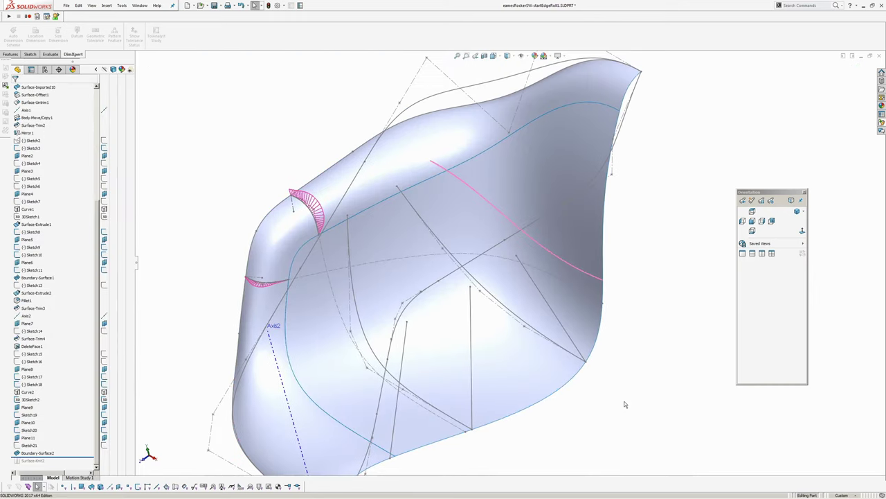
{"action": "key", "text": "p"}
{"action": "middle_click_drag", "start_coordinate": [487, 314], "coordinate": [179, 409]}
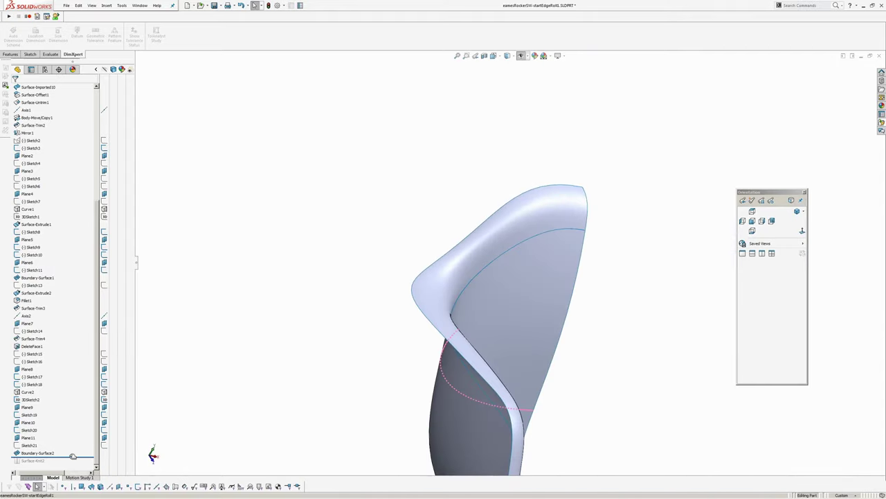
Roll the feature history forward to include Surface-Knit2
{"action": "left_click_drag", "start_coordinate": [73, 456], "coordinate": [73, 464]}
{"action": "left_click", "coordinate": [378, 317]}
{"action": "middle_click_drag", "start_coordinate": [326, 302], "coordinate": [275, 279]}
Offset the whole Surface-Knit2 body by 5 mm with the offset direction flipped
{"action": "key", "text": "o"}
{"action": "right_click", "coordinate": [443, 208]}
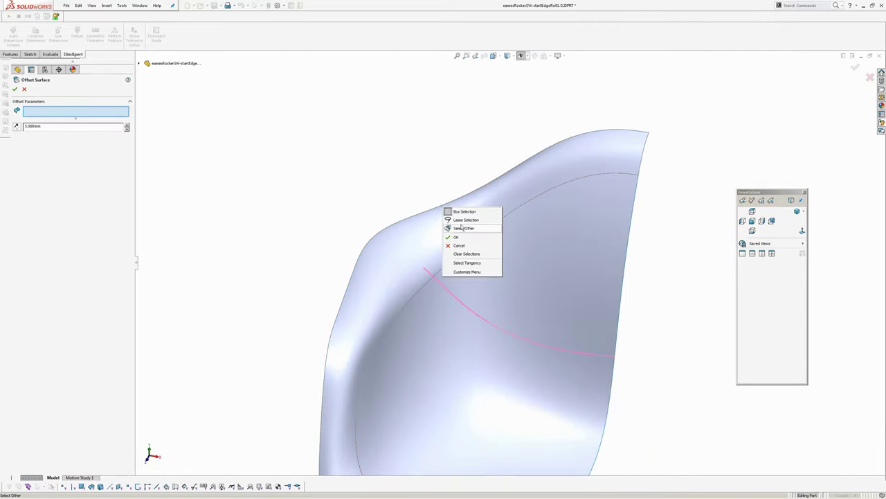
{"action": "left_click", "coordinate": [462, 227]}
{"action": "left_click", "coordinate": [505, 239]}
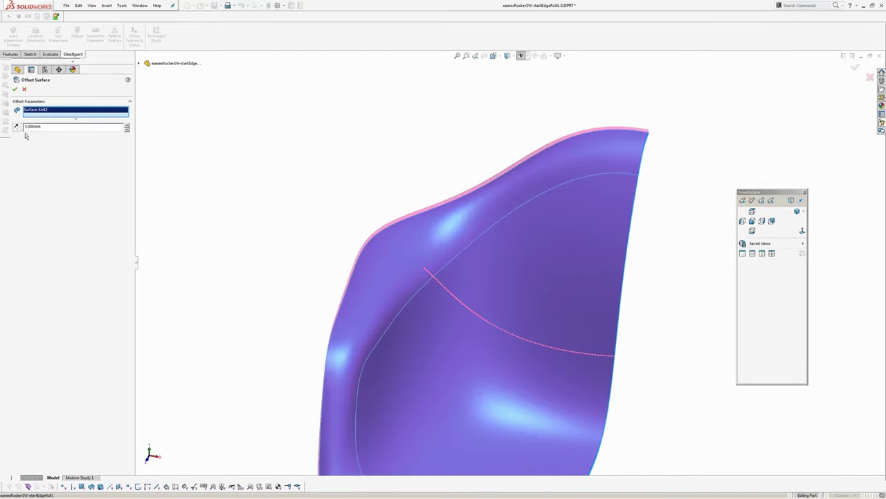
{"action": "left_click", "coordinate": [17, 129]}
{"action": "left_click", "coordinate": [15, 89]}
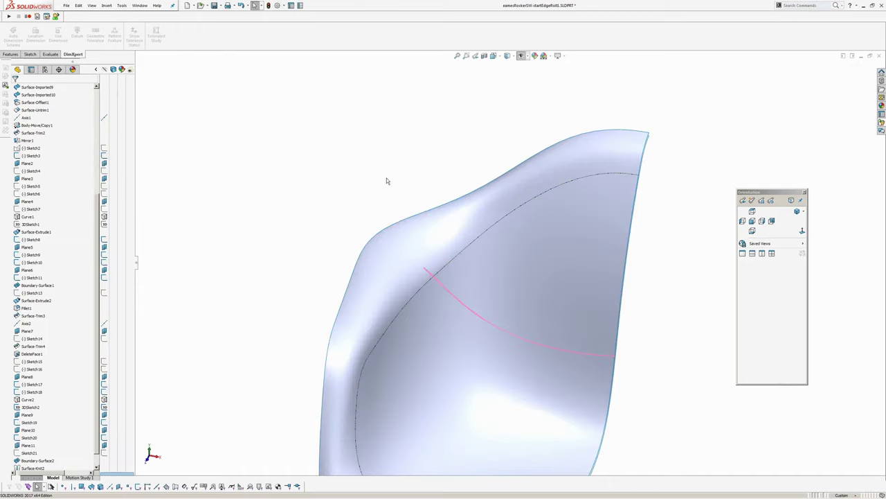
Start a surface loft and group the full outer rim edge chain of one shell surface as the first profile
{"action": "middle_click_drag", "start_coordinate": [386, 180], "coordinate": [322, 311]}
{"action": "key", "text": "l"}
{"action": "scroll", "coordinate": [540, 358], "scroll_direction": "down", "scroll_amount": 4}
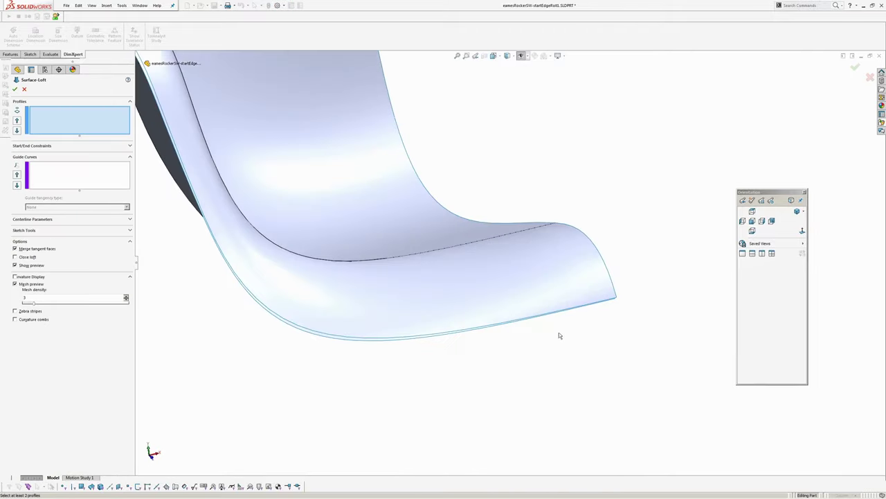
{"action": "middle_click_drag", "start_coordinate": [559, 334], "coordinate": [587, 270]}
{"action": "right_click", "coordinate": [505, 158]}
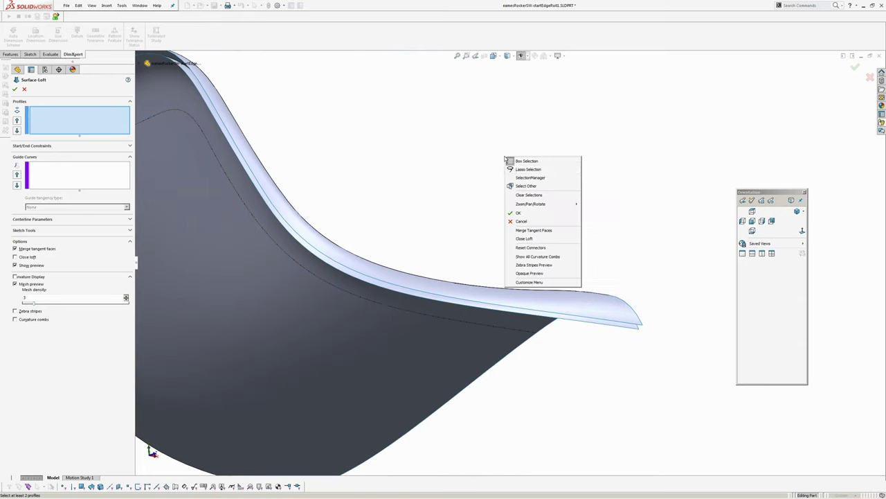
{"action": "left_click", "coordinate": [524, 178]}
{"action": "left_click", "coordinate": [607, 323]}
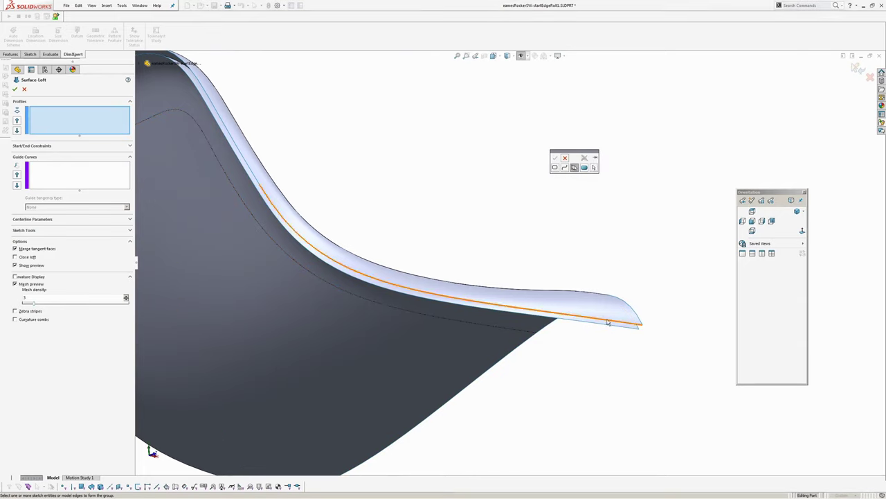
{"action": "right_click", "coordinate": [609, 322]}
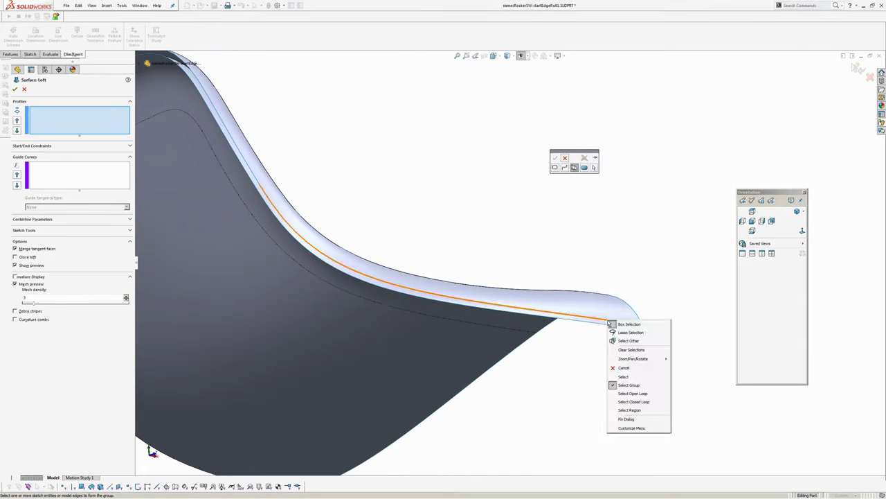
{"action": "left_click", "coordinate": [621, 289]}
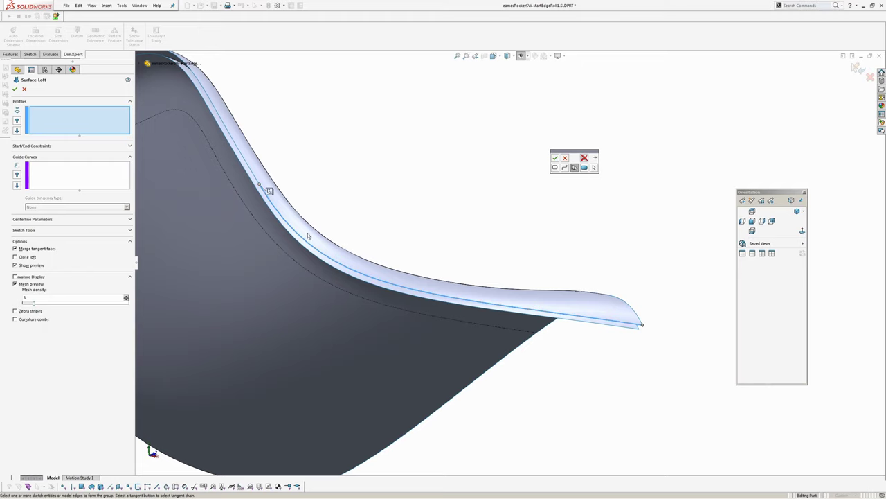
{"action": "left_click", "coordinate": [243, 158]}
{"action": "middle_click_drag", "start_coordinate": [211, 100], "coordinate": [259, 206], "text": "ctrl"}
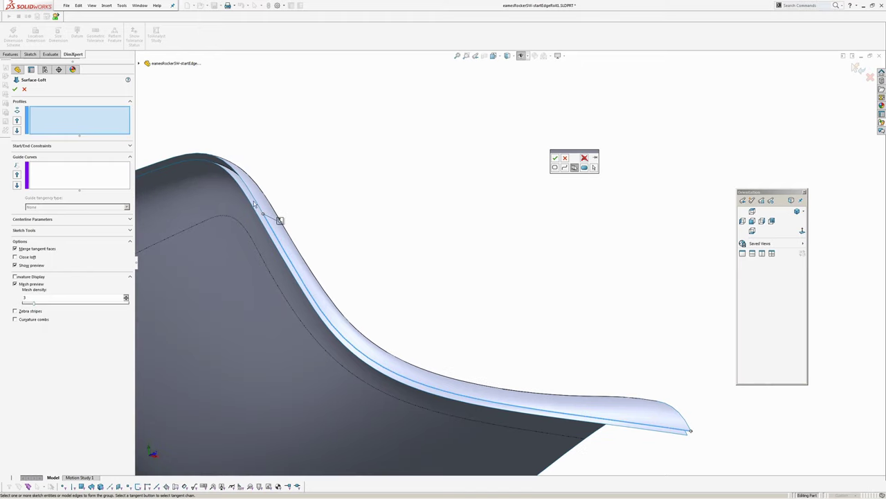
{"action": "scroll", "coordinate": [213, 154], "scroll_direction": "down", "scroll_amount": 4}
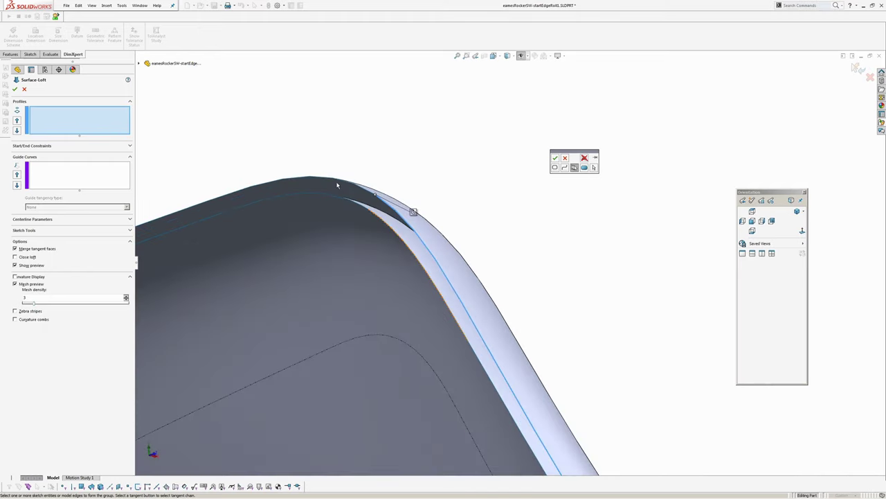
{"action": "middle_click_drag", "start_coordinate": [334, 181], "coordinate": [423, 239]}
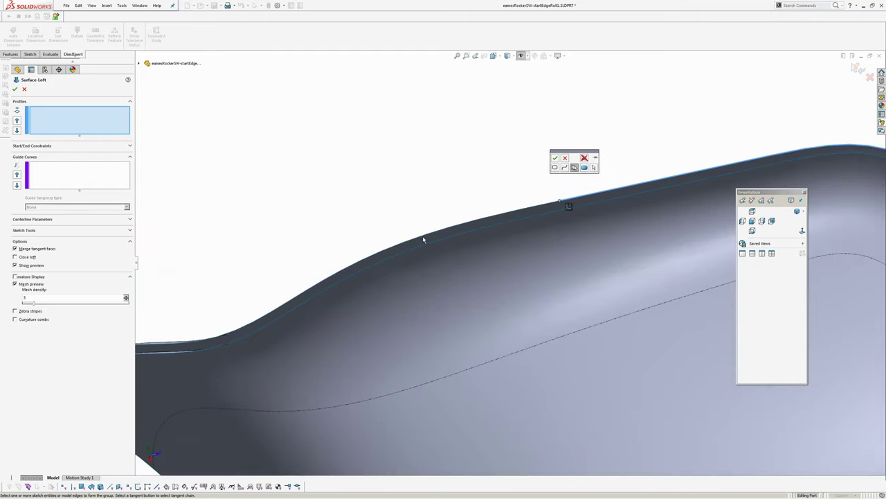
{"action": "middle_click_drag", "start_coordinate": [360, 272], "coordinate": [400, 212]}
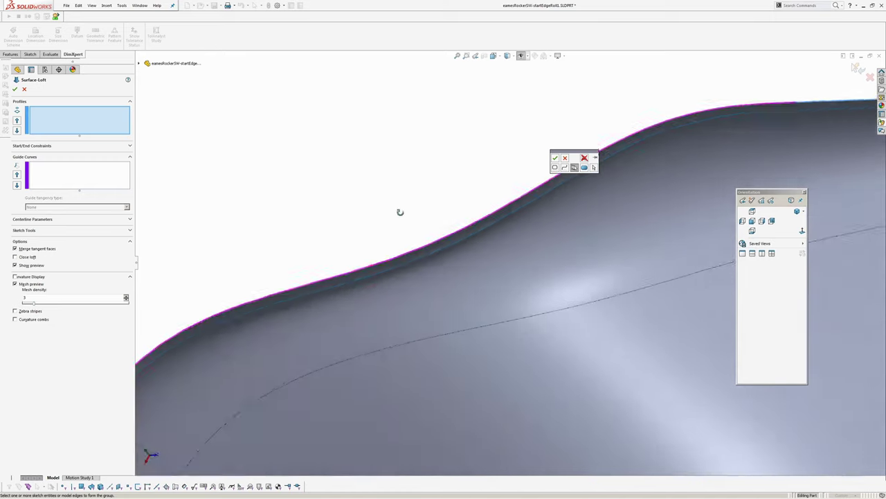
{"action": "left_click", "coordinate": [554, 159]}
Group the matching rim edges of the other shell surface as the second profile and complete the loft
{"action": "scroll", "coordinate": [547, 162], "scroll_direction": "up", "scroll_amount": 3}
{"action": "middle_click_drag", "start_coordinate": [409, 176], "coordinate": [342, 160]}
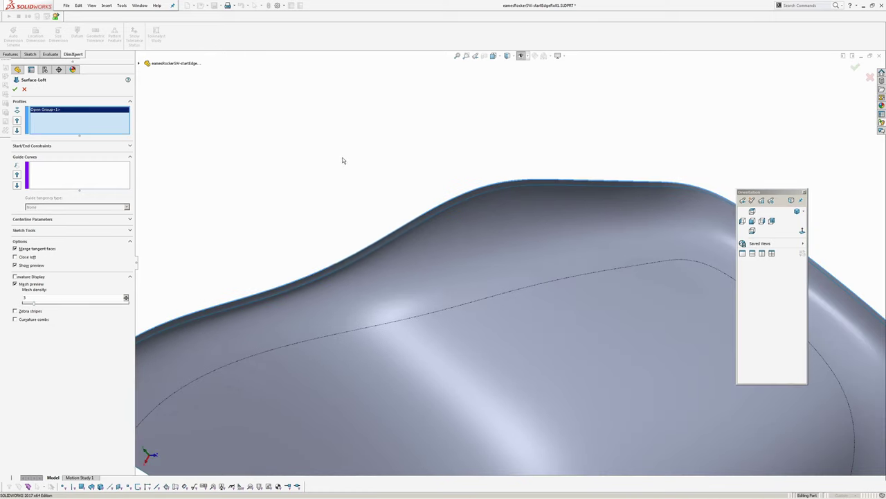
{"action": "right_click", "coordinate": [342, 160]}
{"action": "left_click", "coordinate": [358, 178]}
{"action": "scroll", "coordinate": [433, 214], "scroll_direction": "up", "scroll_amount": 3}
{"action": "middle_click_drag", "start_coordinate": [432, 214], "coordinate": [467, 298]}
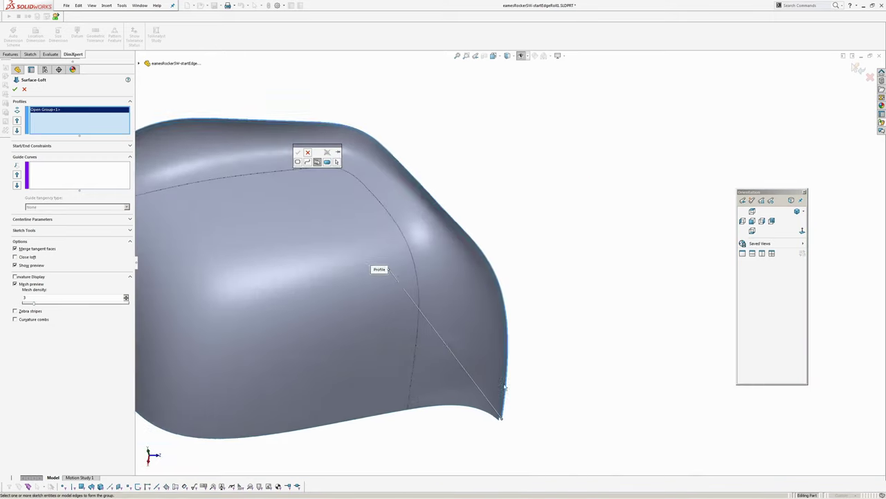
{"action": "scroll", "coordinate": [510, 390], "scroll_direction": "down", "scroll_amount": 4}
{"action": "left_click", "coordinate": [489, 394]}
{"action": "middle_click_drag", "start_coordinate": [322, 59], "coordinate": [399, 182], "text": "ctrl"}
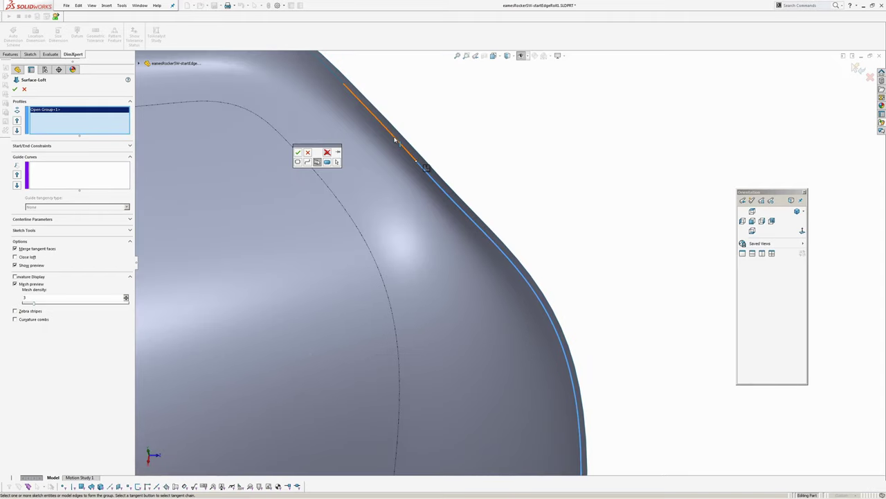
{"action": "middle_click_drag", "start_coordinate": [395, 141], "coordinate": [409, 173]}
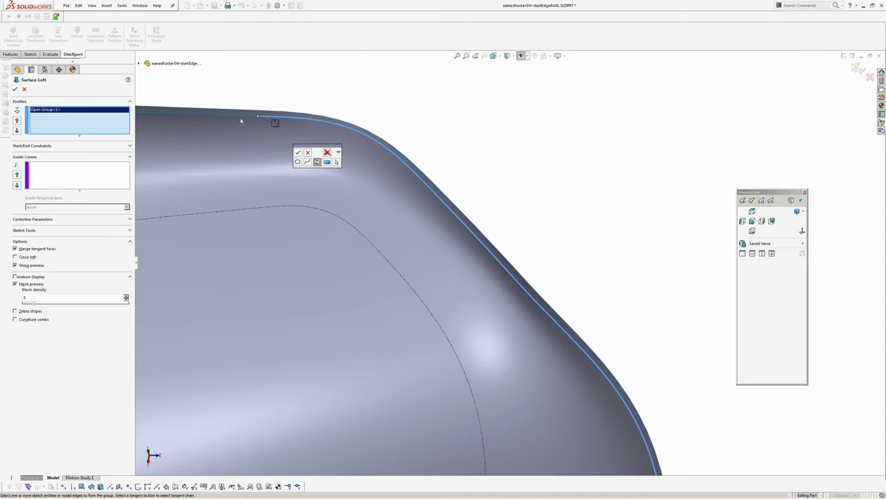
{"action": "scroll", "coordinate": [239, 119], "scroll_direction": "down", "scroll_amount": 3}
{"action": "scroll", "coordinate": [472, 165], "scroll_direction": "up", "scroll_amount": 3}
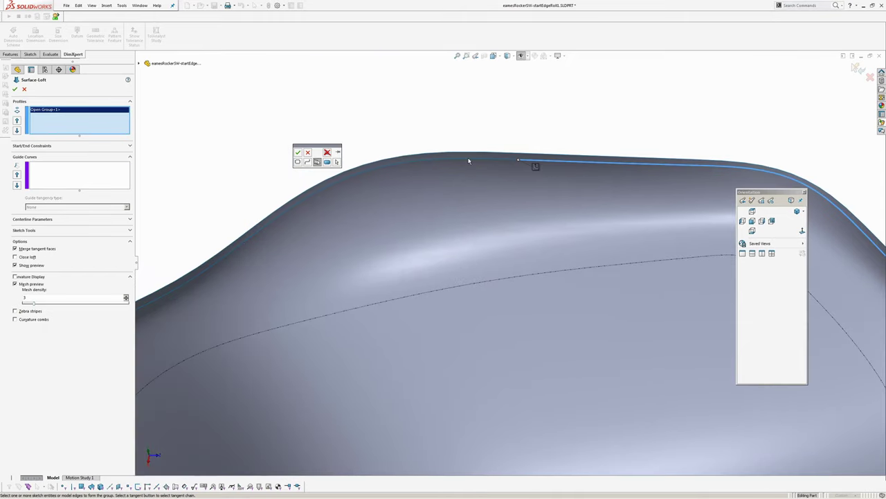
{"action": "left_click", "coordinate": [469, 160]}
{"action": "middle_click_drag", "start_coordinate": [452, 204], "coordinate": [530, 192]}
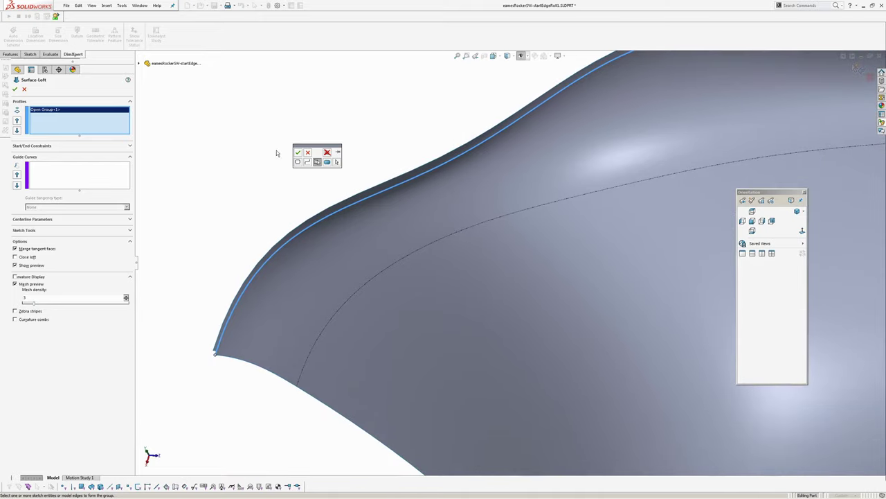
{"action": "left_click", "coordinate": [298, 153]}
{"action": "middle_click_drag", "start_coordinate": [311, 277], "coordinate": [392, 331]}
{"action": "left_click", "coordinate": [14, 90]}
Knit Surface-Knit2, the offset surface and the lofted rim surface together
{"action": "key", "text": "k"}
{"action": "left_click", "coordinate": [493, 237]}
{"action": "scroll", "coordinate": [601, 250], "scroll_direction": "down", "scroll_amount": 4}
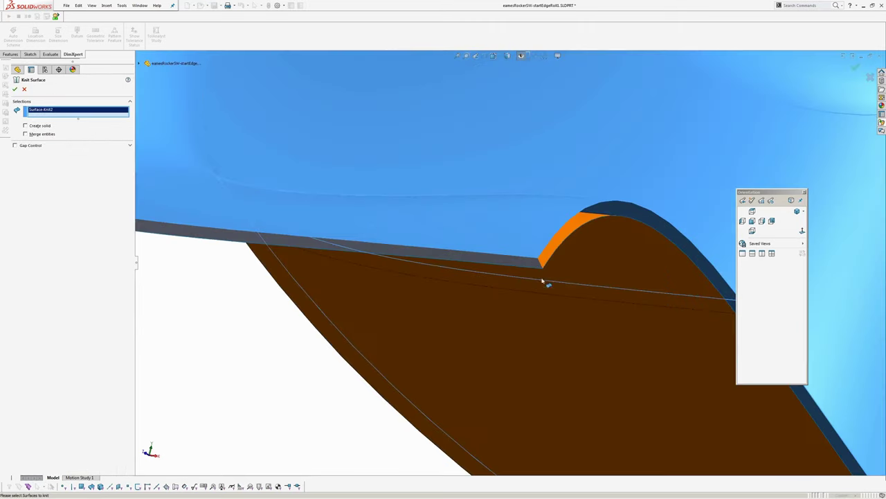
{"action": "left_click", "coordinate": [533, 267]}
{"action": "left_click", "coordinate": [564, 240]}
{"action": "right_click", "coordinate": [561, 238]}
Start a full round fillet with the rolled edge's inner face as the first side face set
{"action": "scroll", "coordinate": [529, 257], "scroll_direction": "up", "scroll_amount": 5}
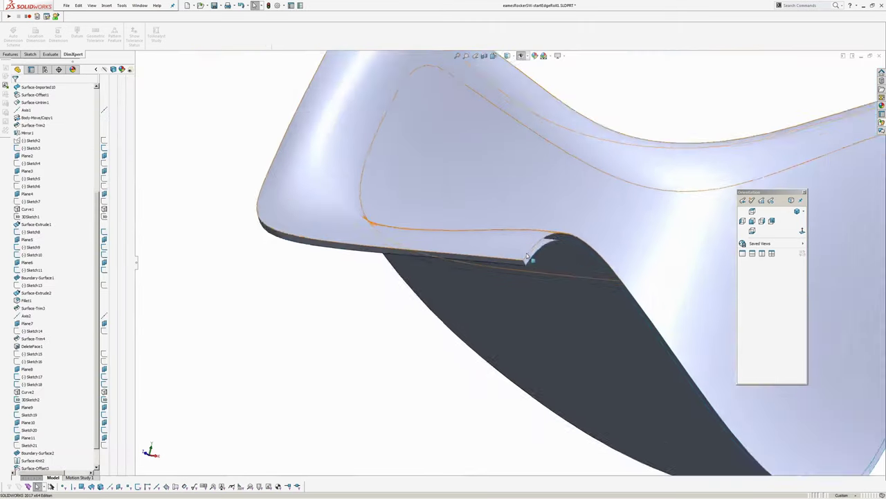
{"action": "middle_click_drag", "start_coordinate": [529, 258], "coordinate": [544, 181]}
{"action": "scroll", "coordinate": [544, 178], "scroll_direction": "down", "scroll_amount": 3}
{"action": "middle_click_drag", "start_coordinate": [467, 174], "coordinate": [506, 295]}
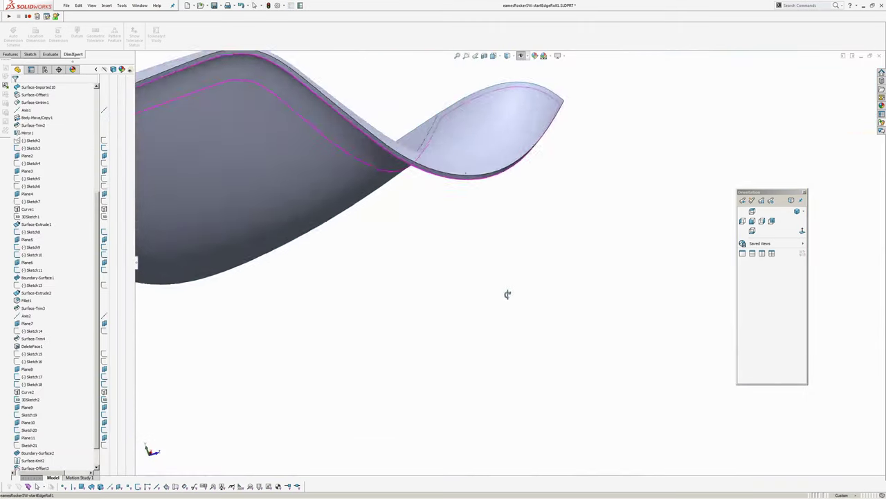
{"action": "scroll", "coordinate": [511, 265], "scroll_direction": "up", "scroll_amount": 3}
{"action": "left_click", "coordinate": [506, 336]}
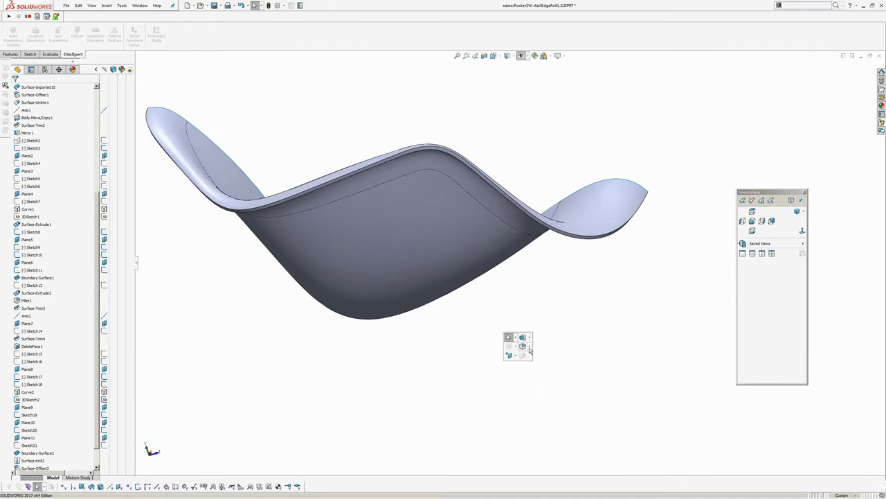
{"action": "left_click", "coordinate": [533, 356]}
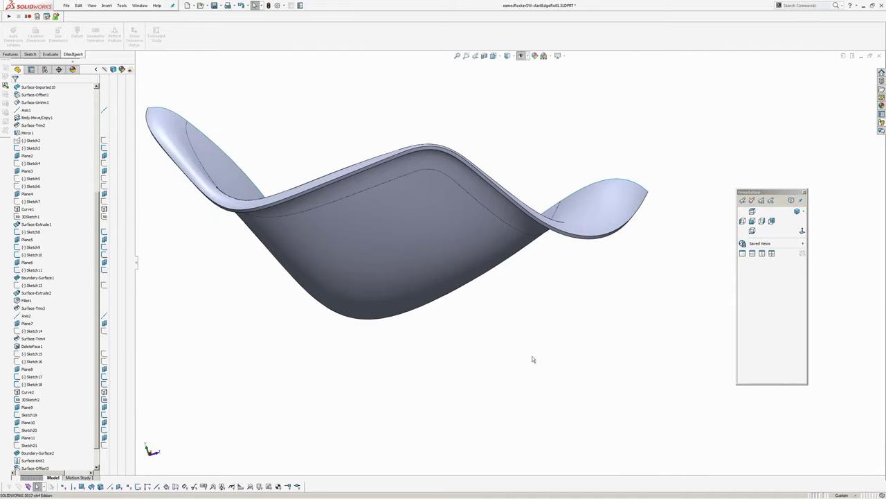
{"action": "left_click", "coordinate": [62, 123]}
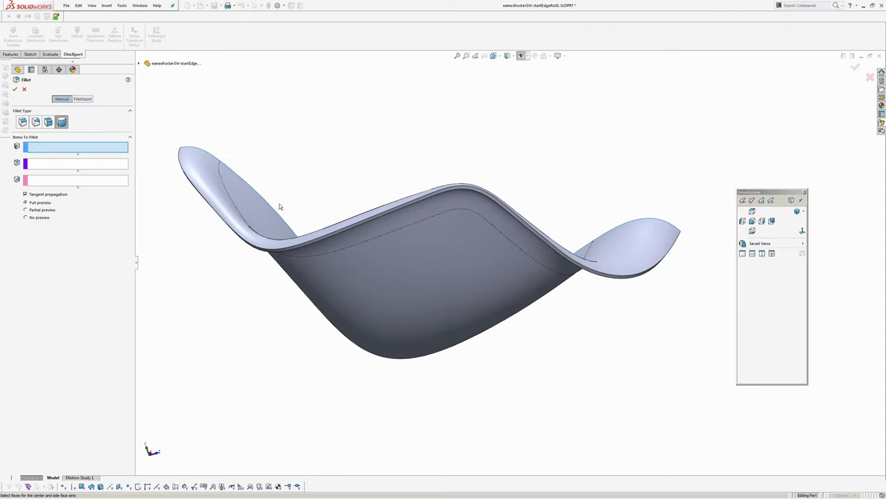
{"action": "left_click", "coordinate": [260, 168]}
{"action": "middle_click_drag", "start_coordinate": [291, 184], "coordinate": [282, 159]}
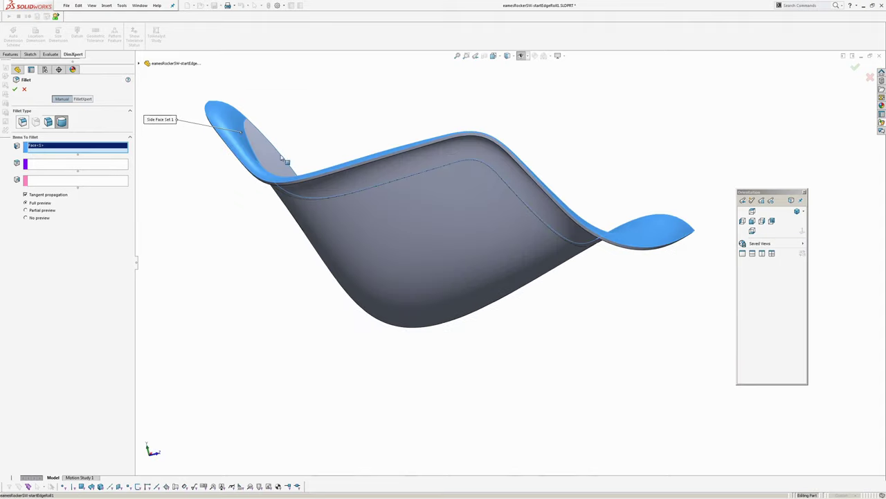
Set the narrow rim as the center face set and the rolled edge's opposite face as the second side, and apply the fillet
{"action": "left_click", "coordinate": [49, 169]}
{"action": "scroll", "coordinate": [277, 142], "scroll_direction": "up", "scroll_amount": 6}
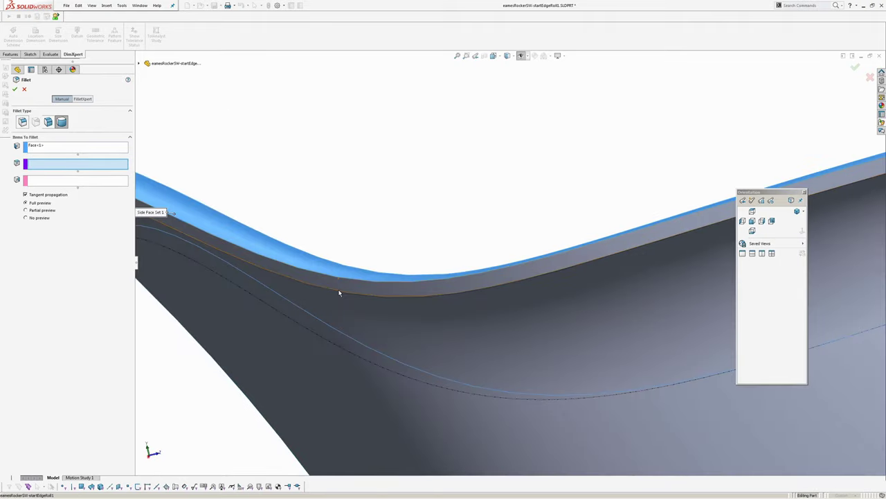
{"action": "left_click", "coordinate": [348, 287]}
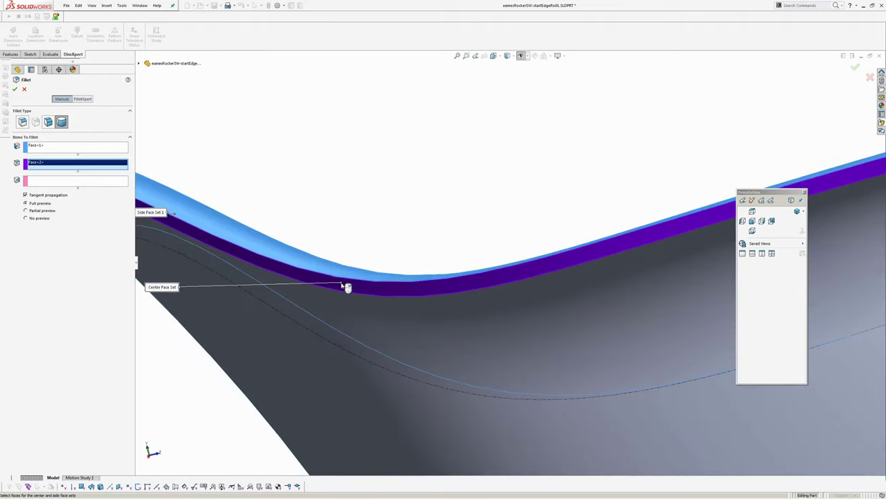
{"action": "middle_click_drag", "start_coordinate": [346, 284], "coordinate": [326, 142]}
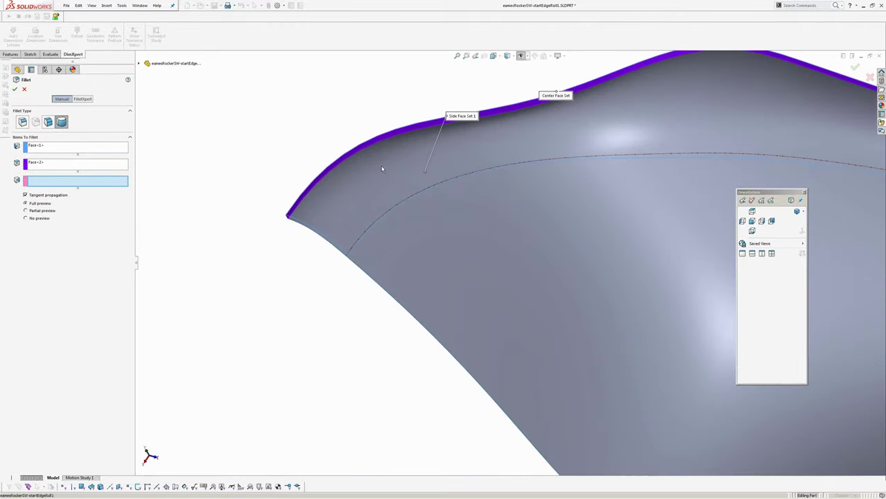
{"action": "left_click", "coordinate": [374, 211]}
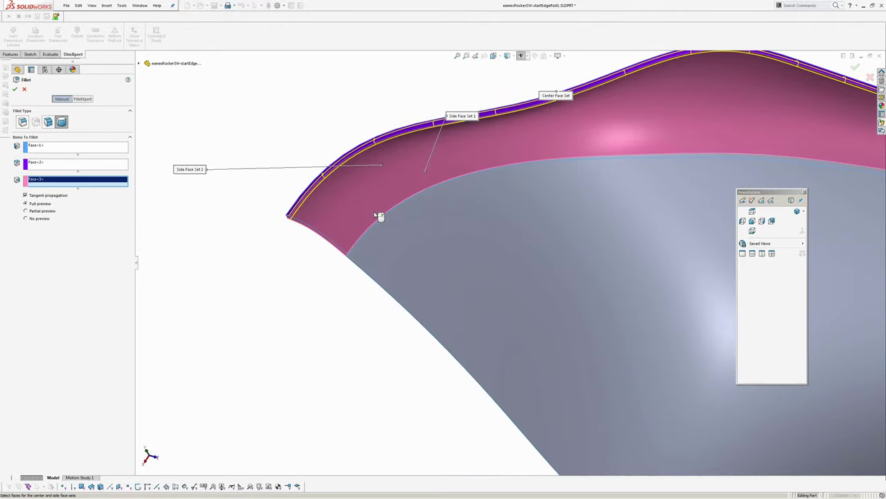
{"action": "middle_click_drag", "start_coordinate": [376, 214], "coordinate": [301, 199]}
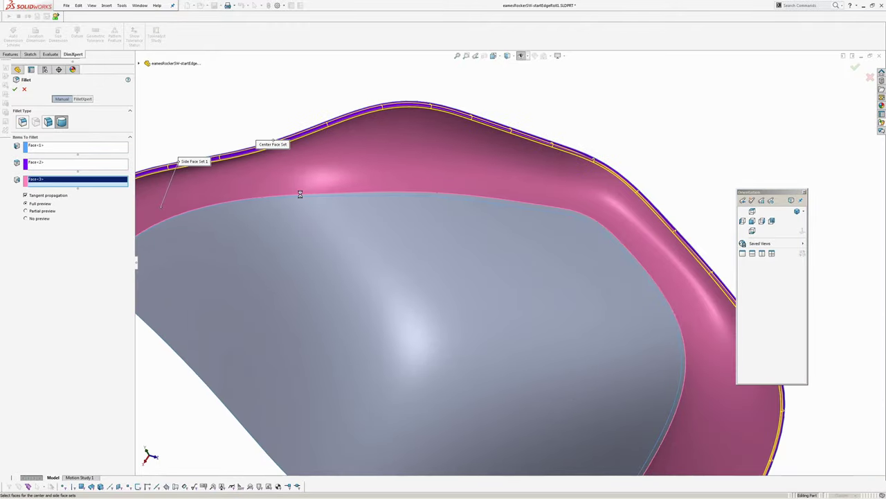
{"action": "scroll", "coordinate": [381, 192], "scroll_direction": "down", "scroll_amount": 3}
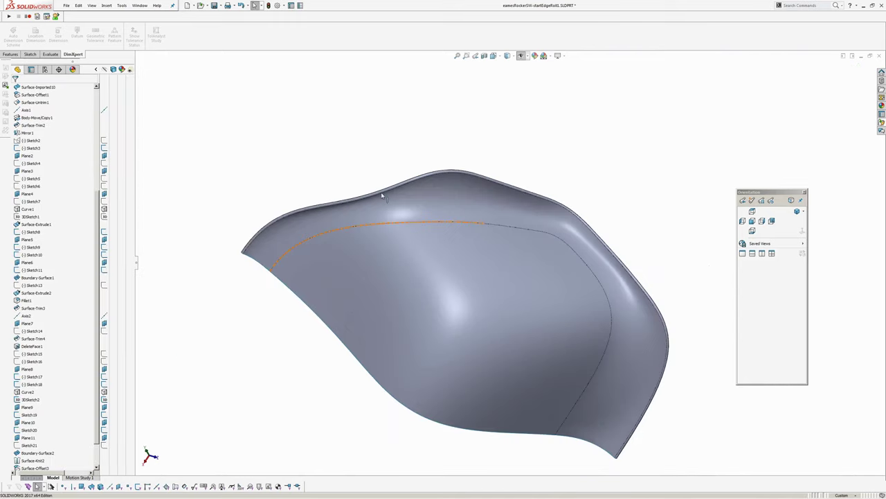
Mirror the filleted half-shell surface body about the Right Plane
{"action": "middle_click_drag", "start_coordinate": [381, 192], "coordinate": [468, 228]}
{"action": "scroll", "coordinate": [401, 370], "scroll_direction": "down", "scroll_amount": 6}
{"action": "scroll", "coordinate": [443, 234], "scroll_direction": "down", "scroll_amount": 5}
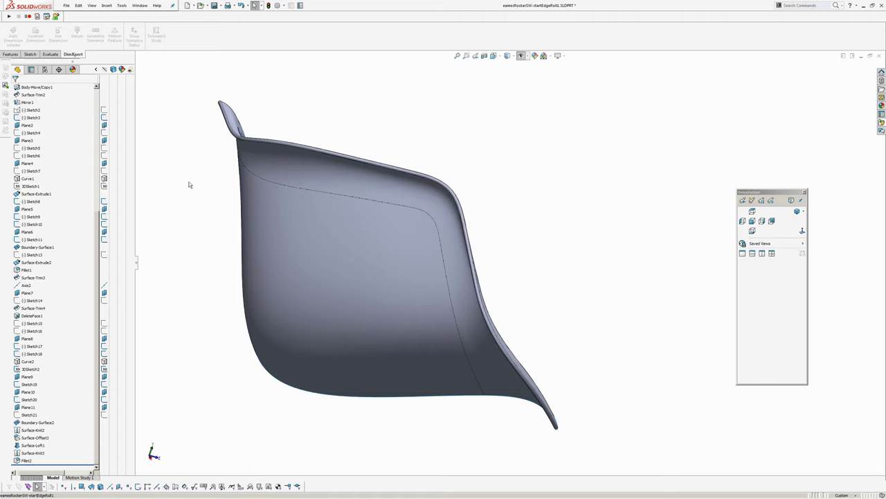
{"action": "left_click", "coordinate": [104, 6]}
{"action": "mouse_move", "coordinate": [123, 41]}
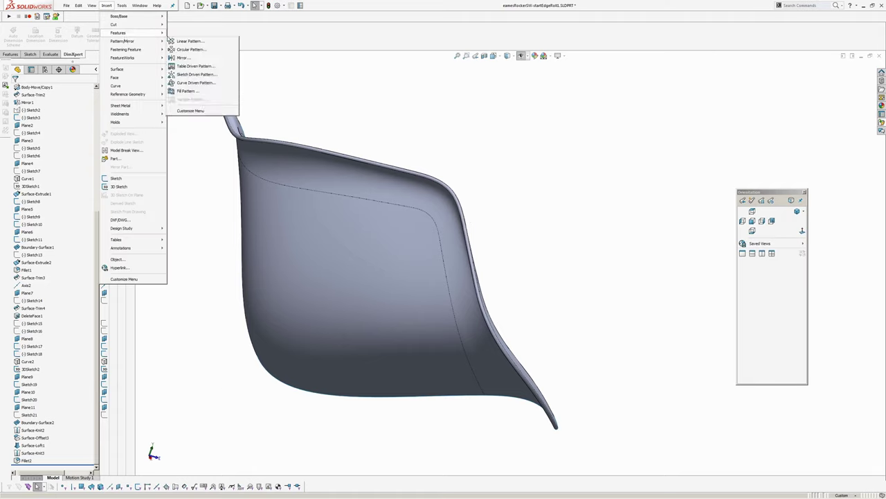
{"action": "left_click", "coordinate": [195, 58]}
{"action": "left_click", "coordinate": [38, 154]}
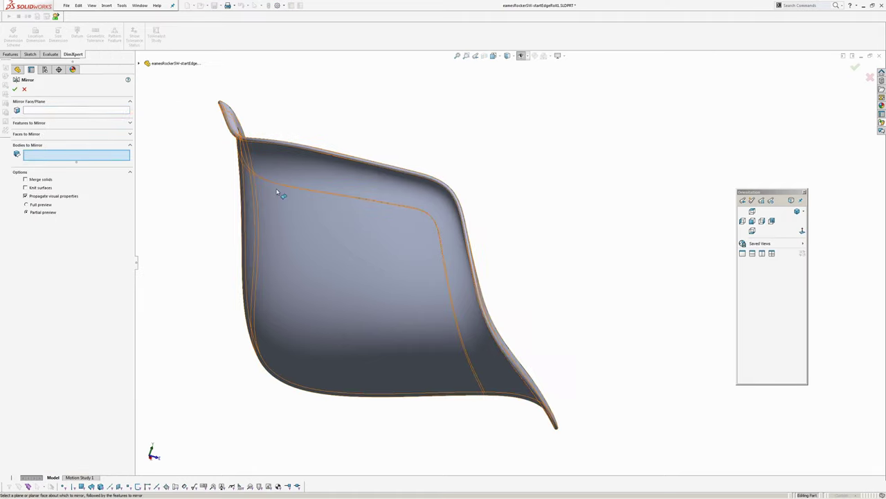
{"action": "left_click", "coordinate": [281, 193]}
{"action": "left_click", "coordinate": [32, 112]}
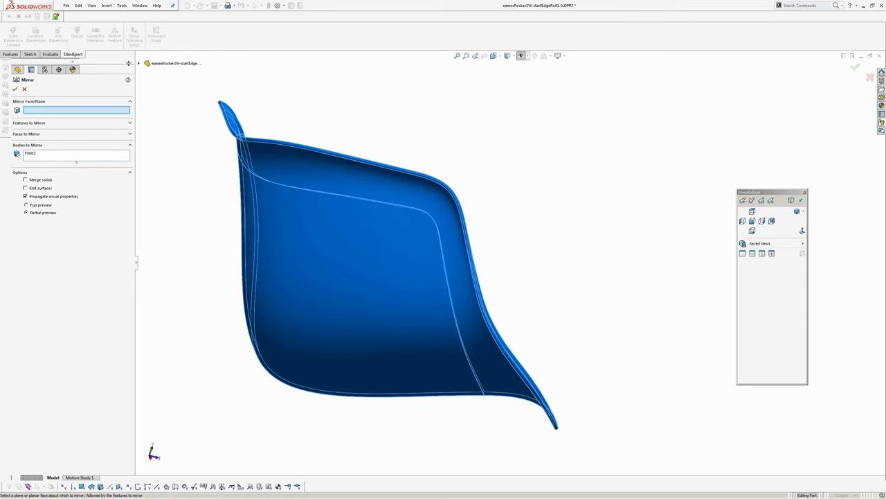
{"action": "left_click", "coordinate": [138, 63]}
{"action": "left_click", "coordinate": [173, 196]}
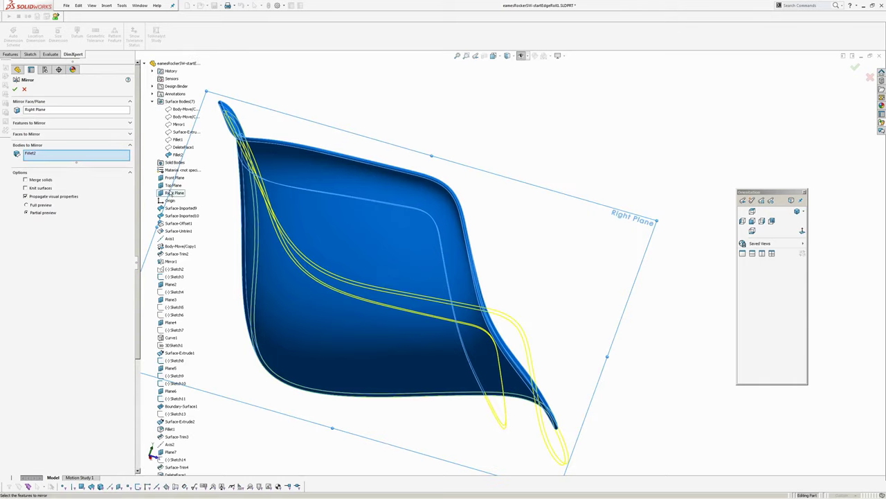
{"action": "key", "text": "Return"}
Knit the half shell and its mirrored copy together into one surface body
{"action": "middle_click_drag", "start_coordinate": [521, 186], "coordinate": [490, 222]}
{"action": "key", "text": "k"}
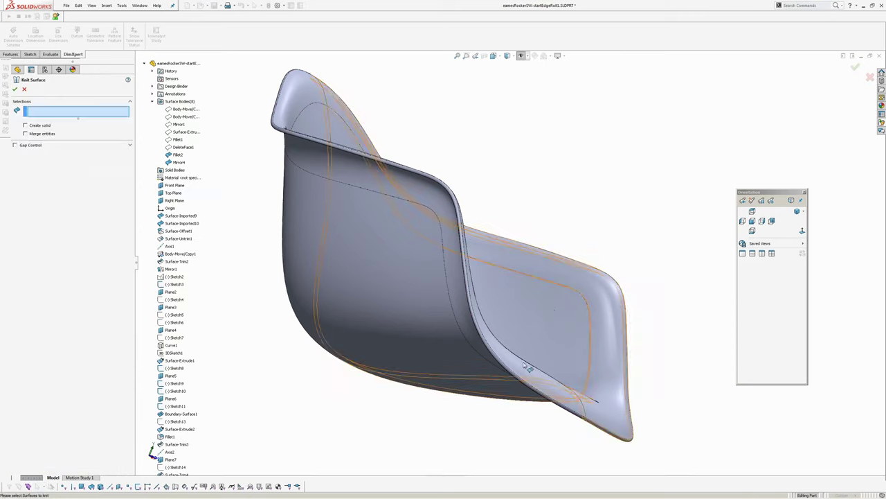
{"action": "left_click", "coordinate": [530, 368]}
{"action": "left_click", "coordinate": [596, 393]}
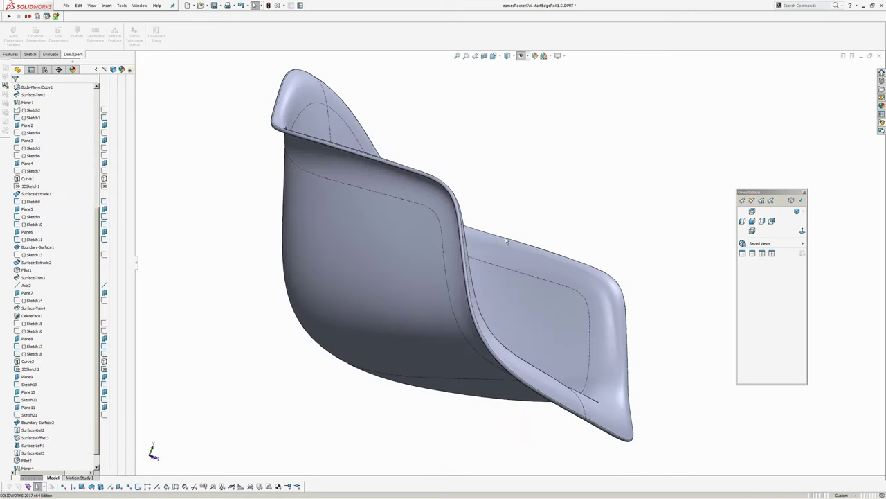
Examine the full chair shell from the sides, front and back, checking the centre seam, rolled edge and rounded rim
{"action": "middle_click_drag", "start_coordinate": [507, 244], "coordinate": [398, 299]}
{"action": "middle_click_drag", "start_coordinate": [595, 257], "coordinate": [586, 246]}
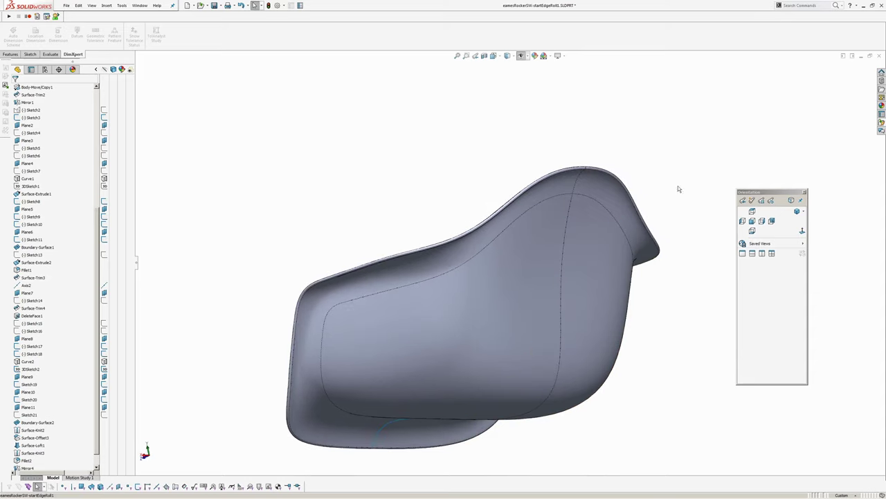
{"action": "middle_click_drag", "start_coordinate": [684, 172], "coordinate": [515, 214]}
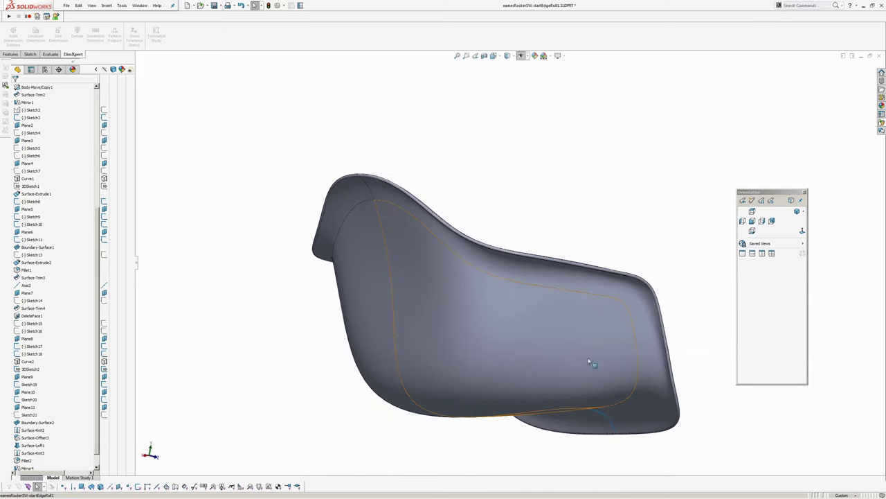
{"action": "left_click", "coordinate": [496, 346]}
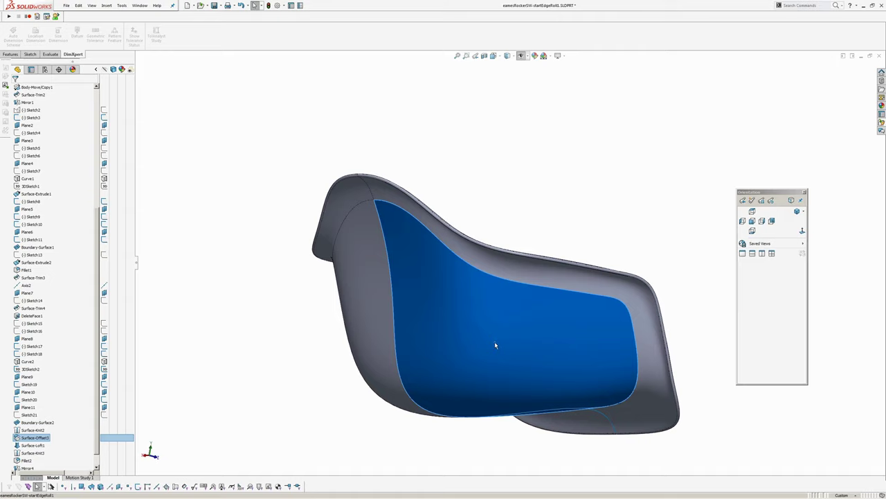
{"action": "left_click", "coordinate": [572, 201]}
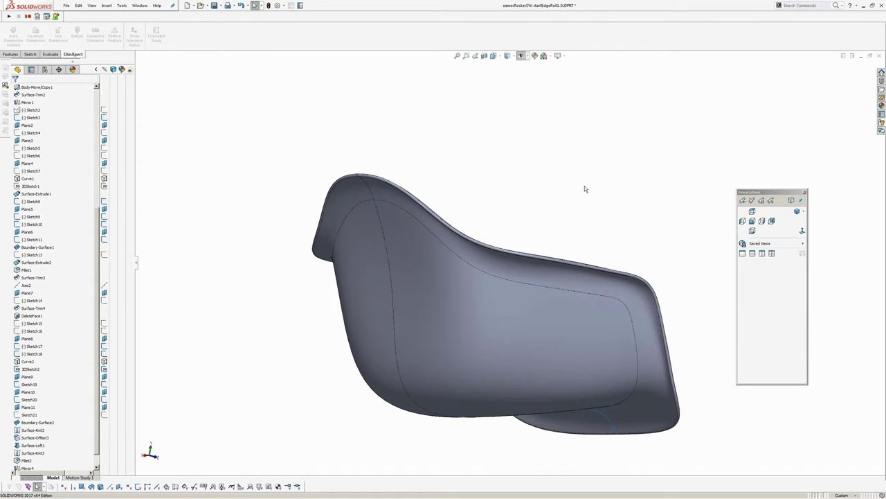
{"action": "middle_click_drag", "start_coordinate": [585, 187], "coordinate": [445, 230]}
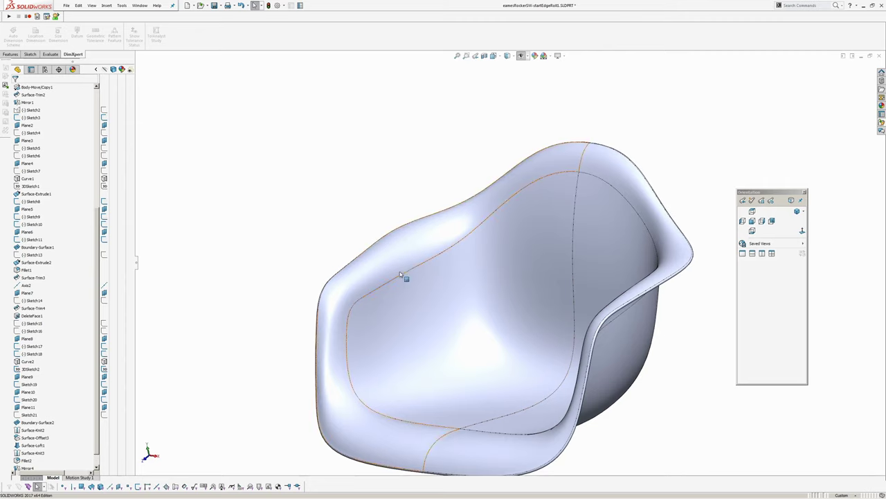
{"action": "middle_click_drag", "start_coordinate": [385, 207], "coordinate": [524, 223]}
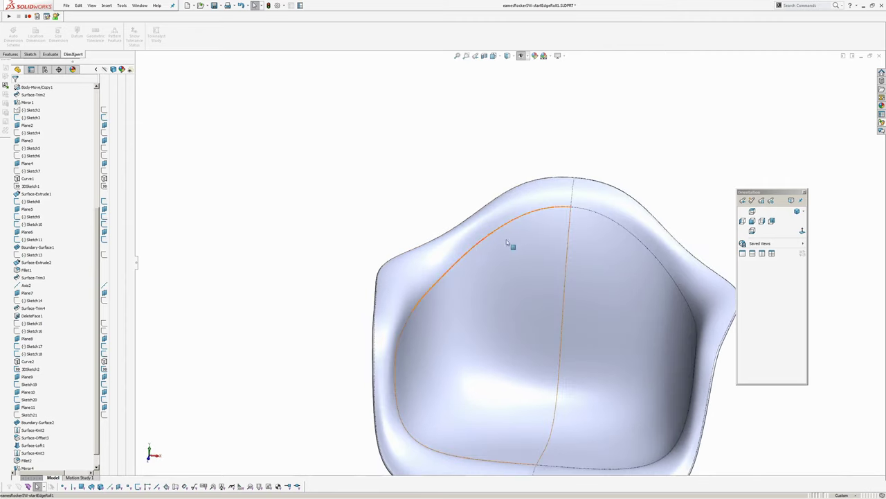
{"action": "scroll", "coordinate": [435, 277], "scroll_direction": "down", "scroll_amount": 3}
{"action": "middle_click_drag", "start_coordinate": [435, 276], "coordinate": [485, 263]}
{"action": "scroll", "coordinate": [429, 255], "scroll_direction": "up", "scroll_amount": 3}
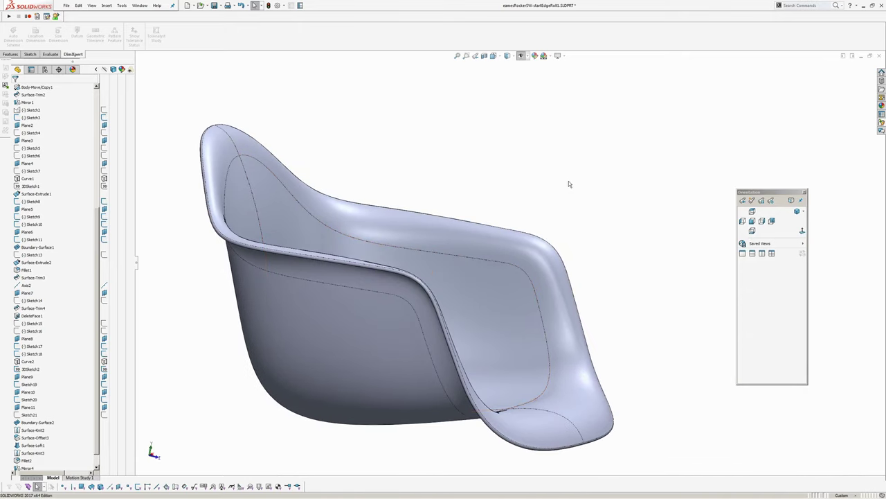
{"action": "middle_click_drag", "start_coordinate": [569, 185], "coordinate": [600, 182]}
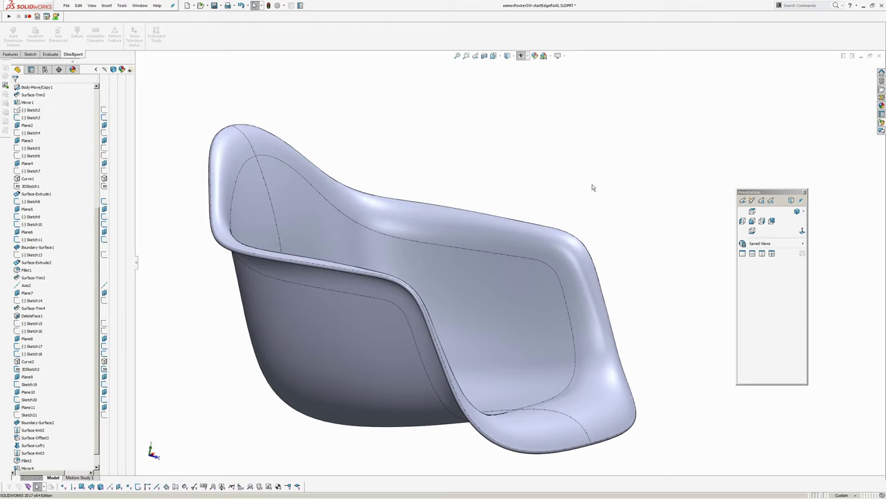
{"action": "mouse_move", "coordinate": [234, 491]}
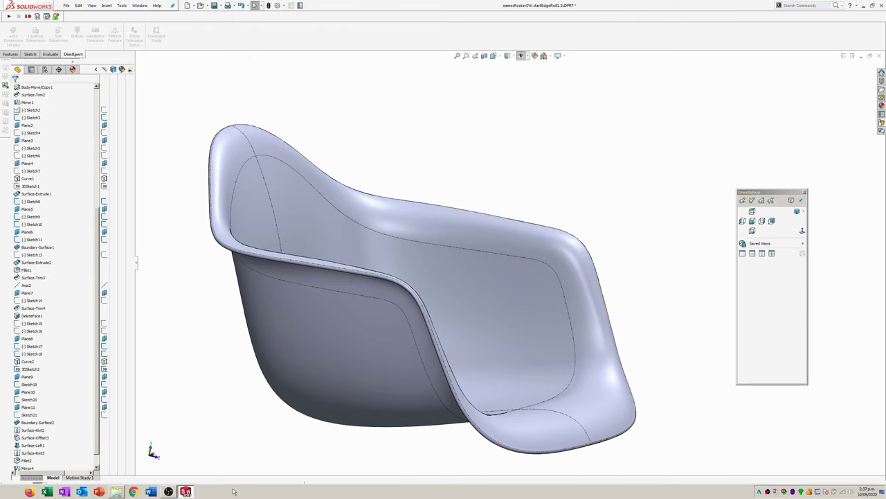